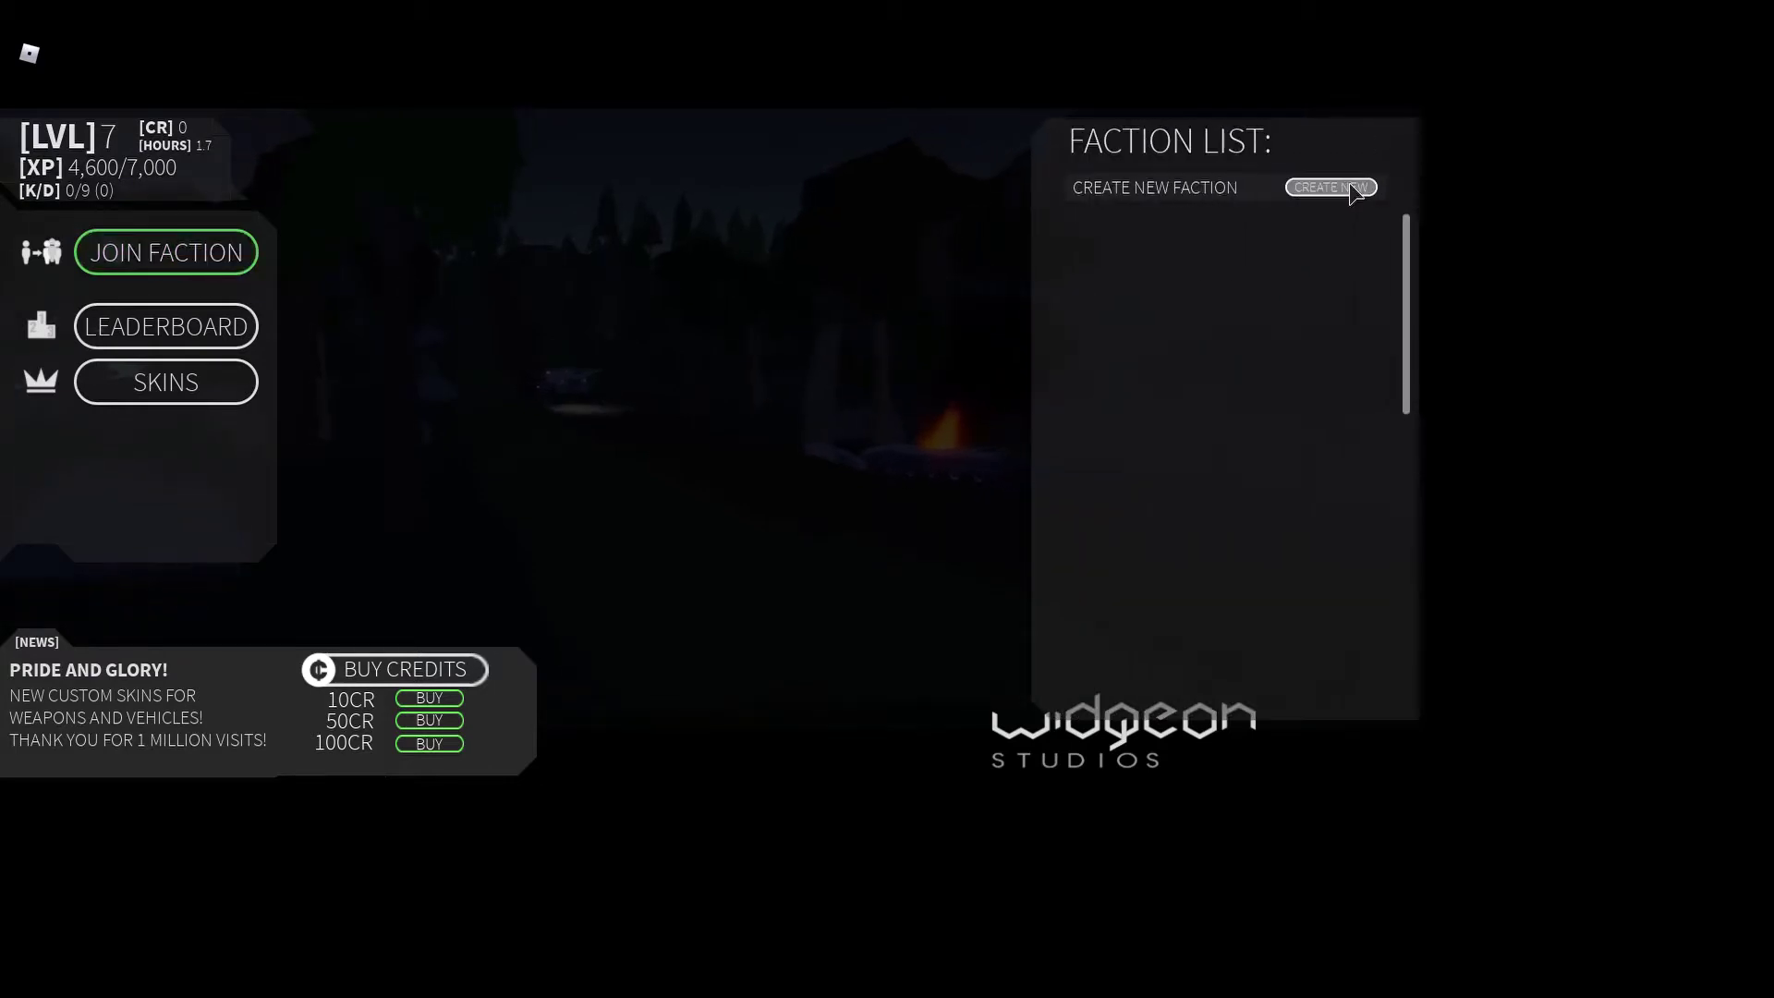
# - Start a new faction with the orange colour swatch and submit a first attempt at its name
pyautogui.click(1353, 192)
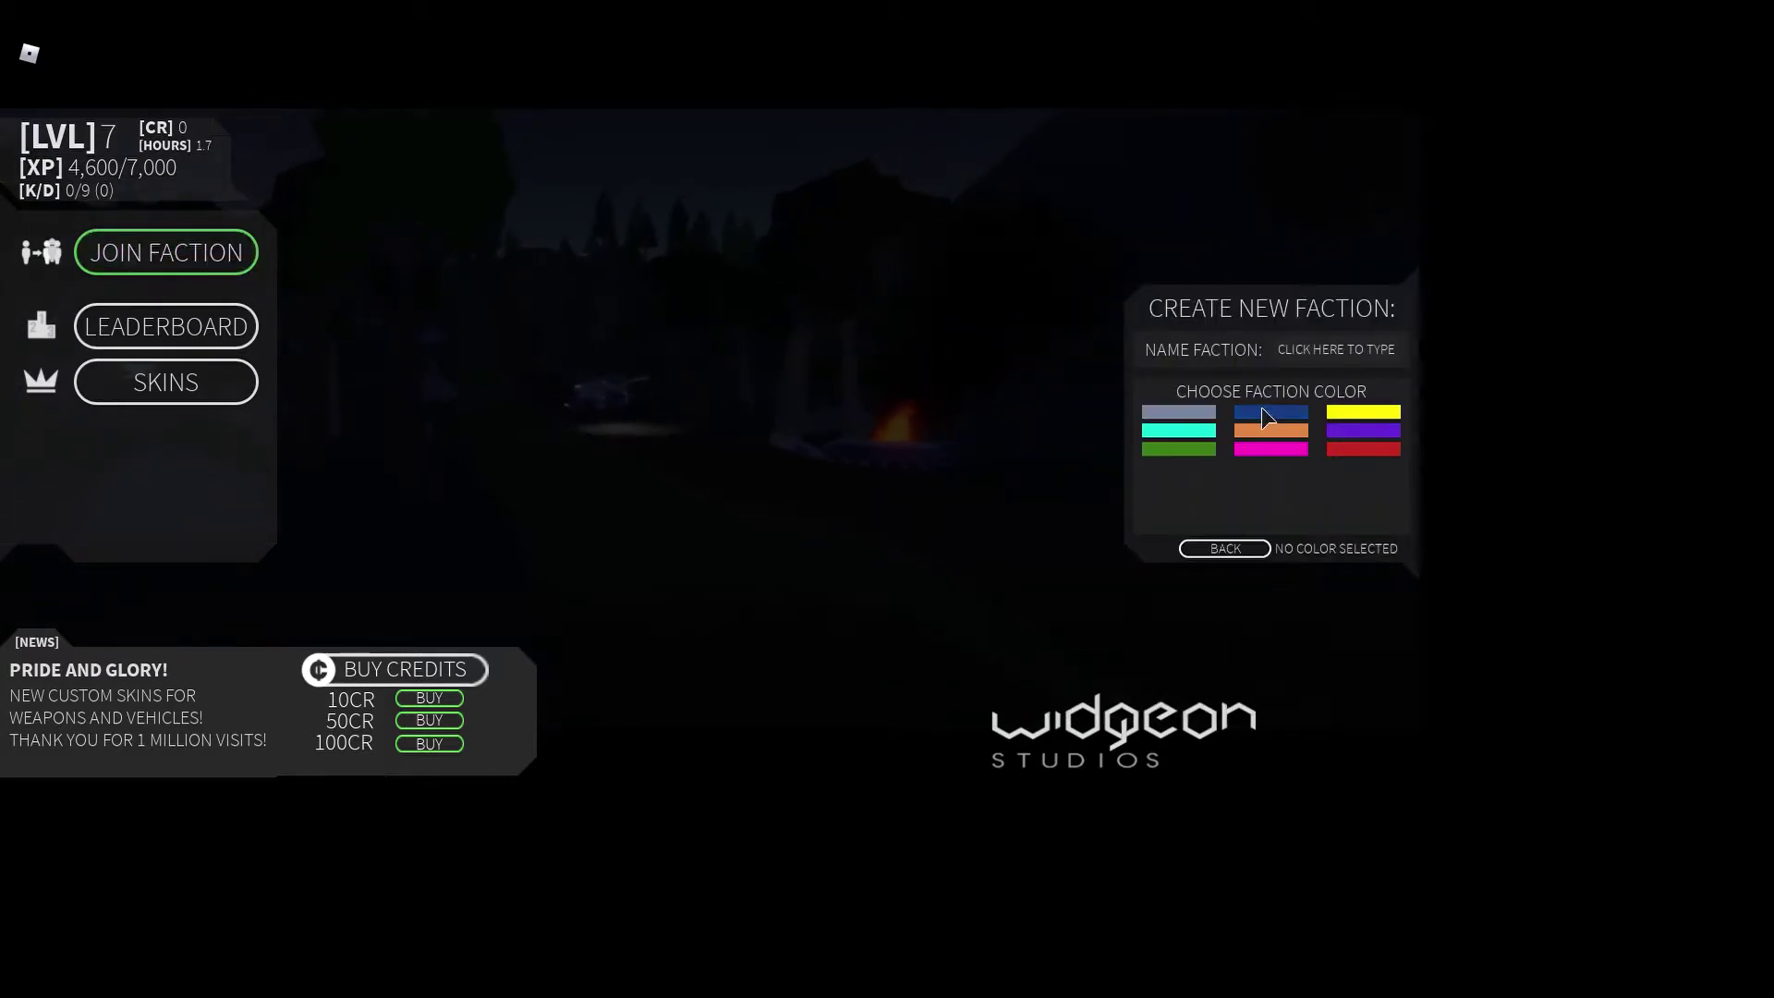
pyautogui.click(1353, 447)
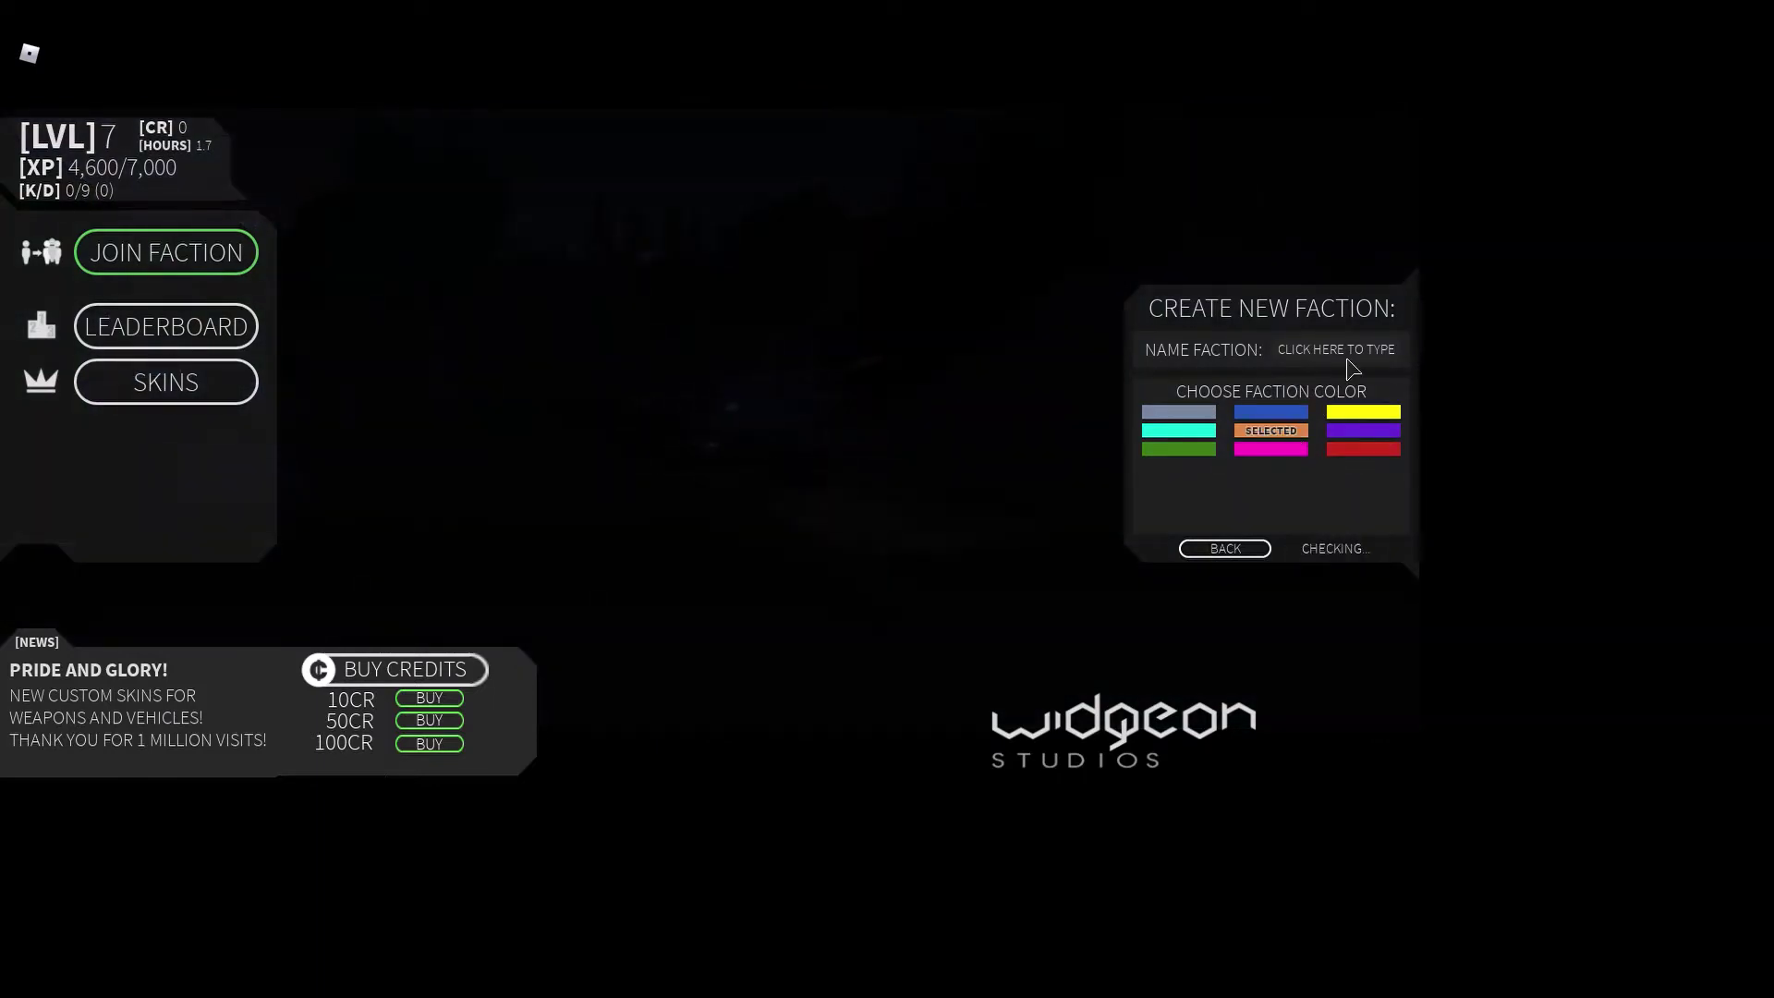
pyautogui.click(1342, 349)
pyautogui.write('Ph')
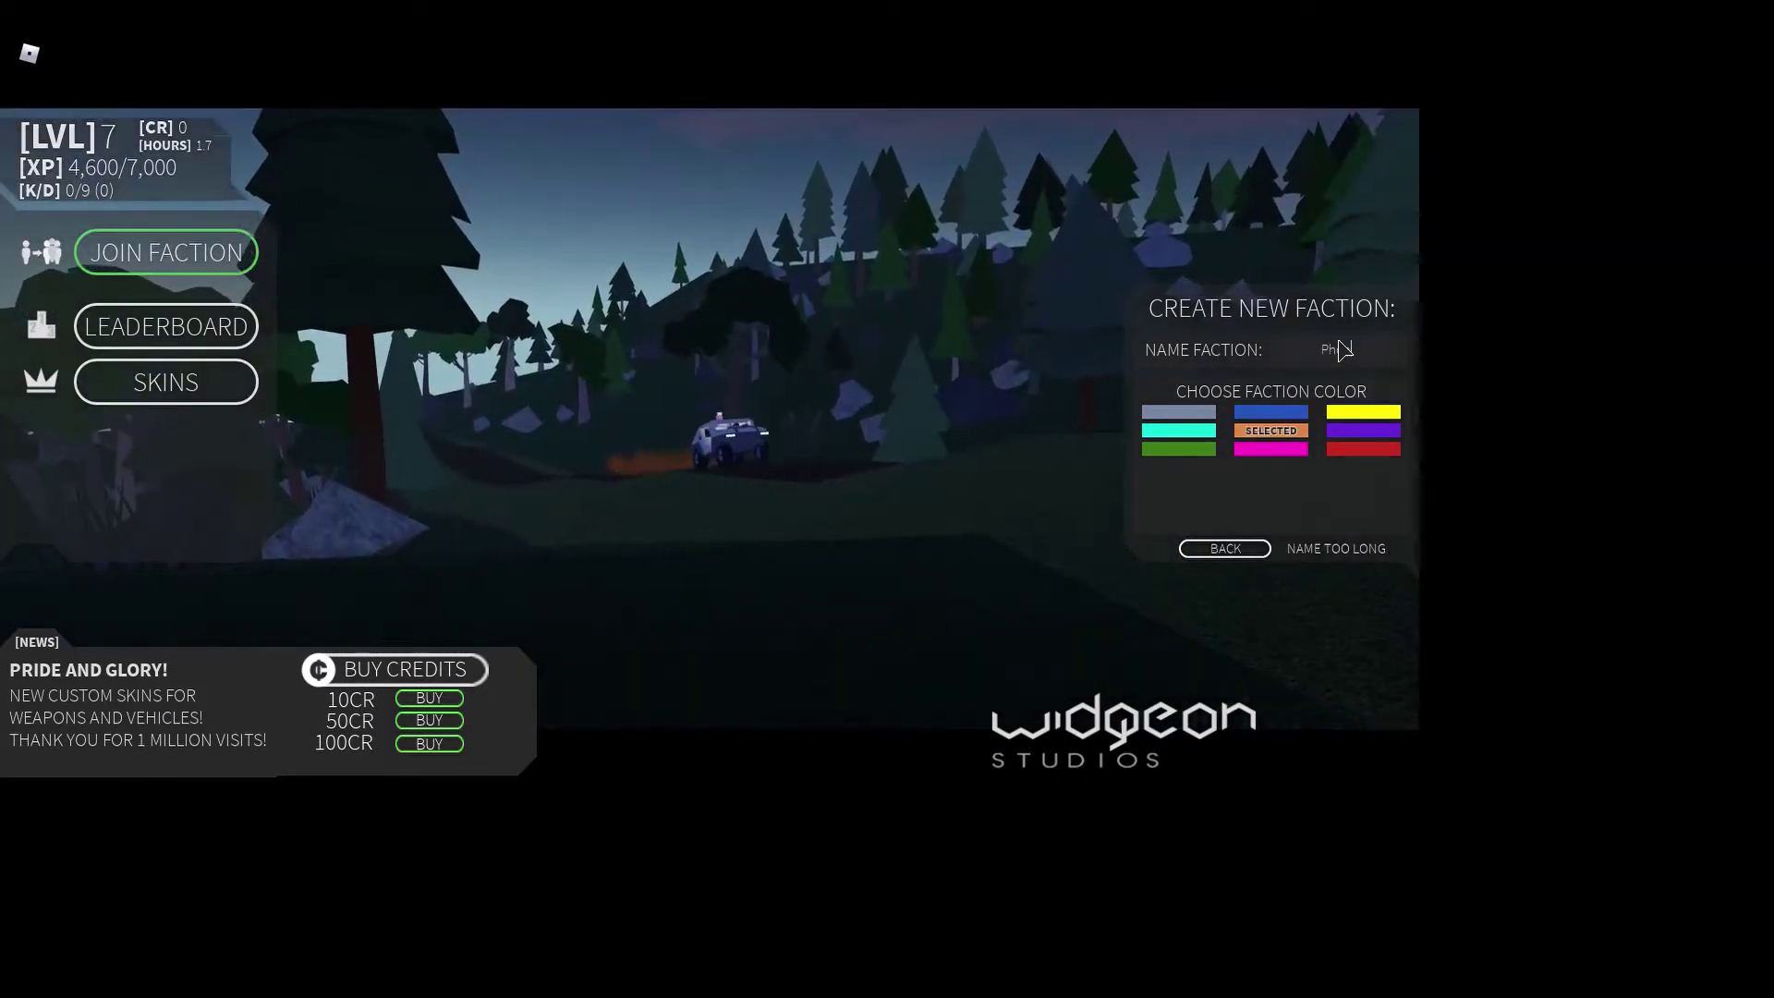
pyautogui.write('oneix')
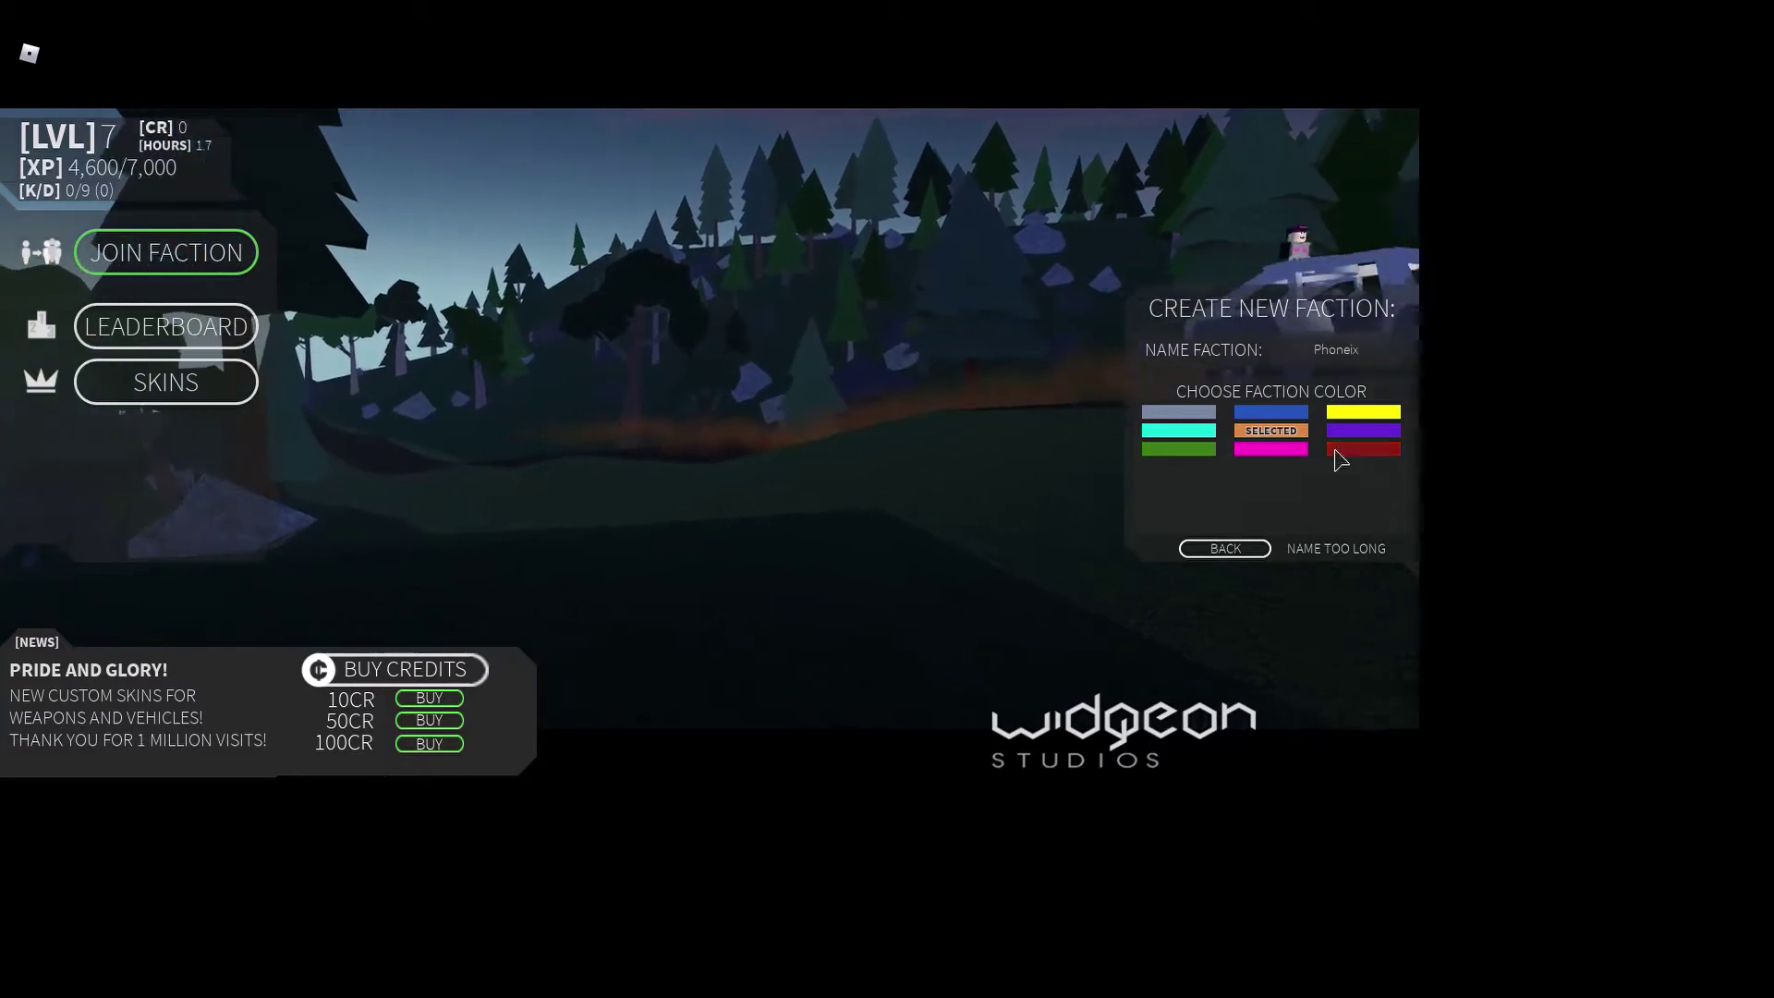
pyautogui.click(1346, 549)
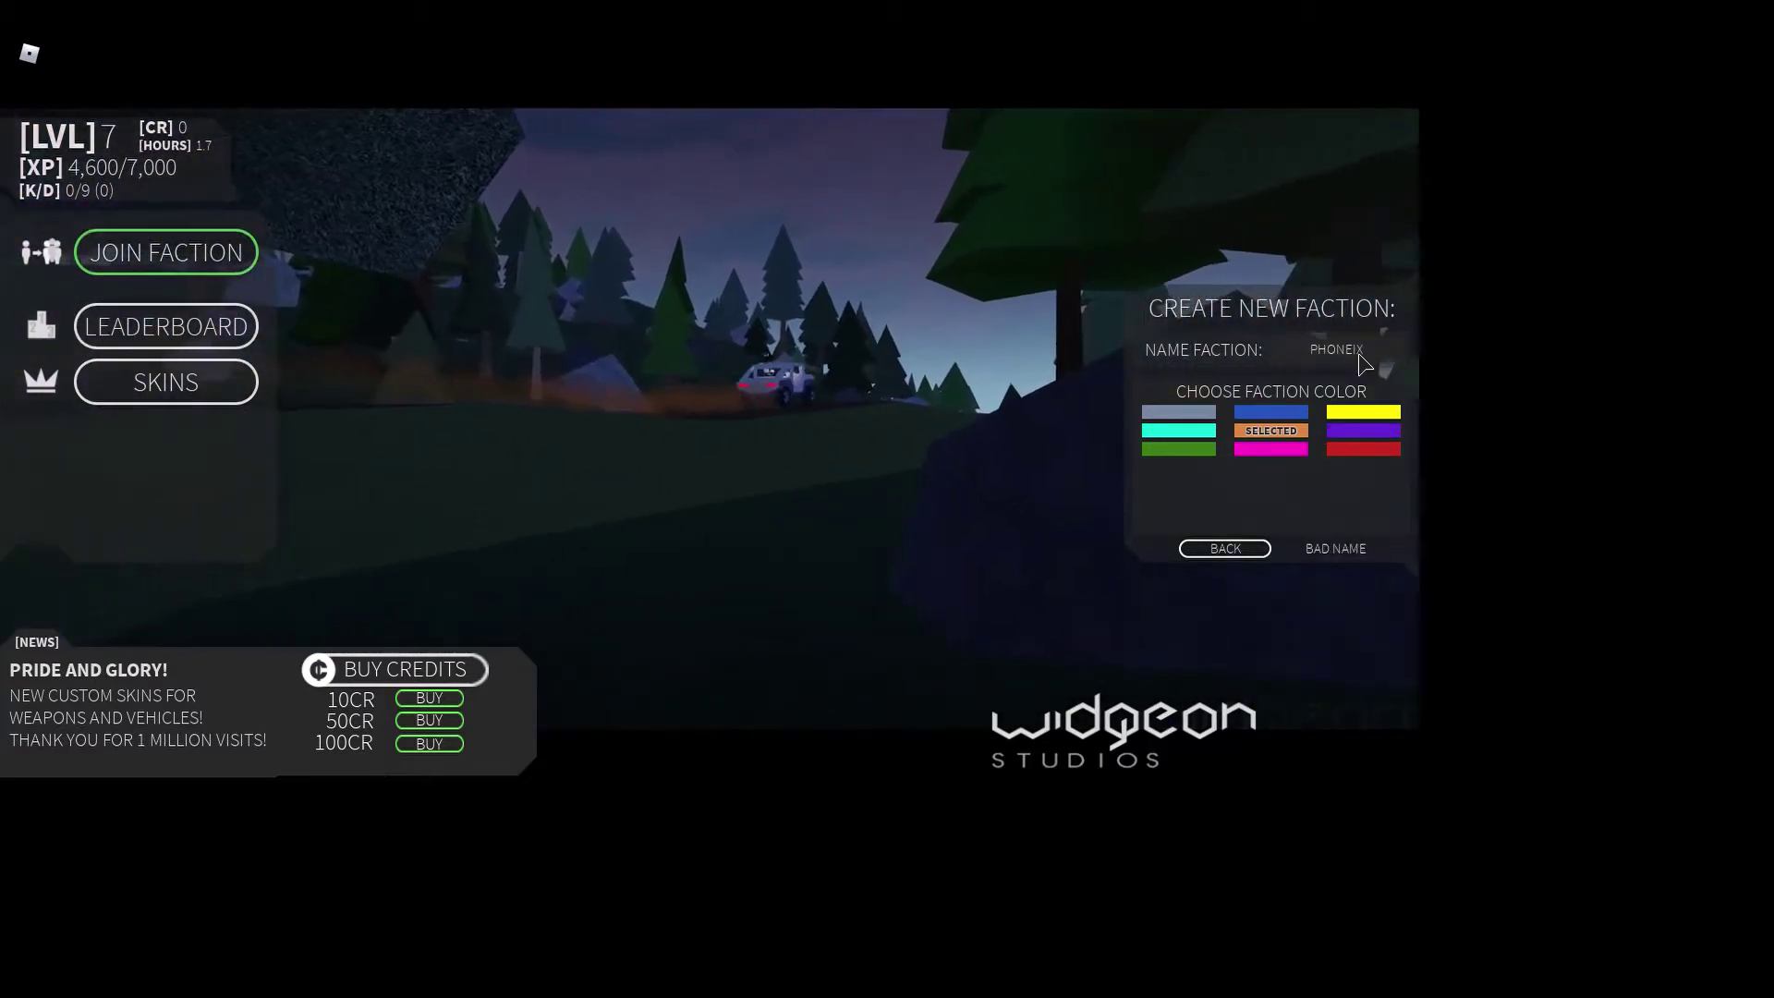
# - Correct the rejected name to PHOENIX, confirm it, and finish creation to spawn in as Monarch
pyautogui.click(1366, 356)
pyautogui.write('Phon')
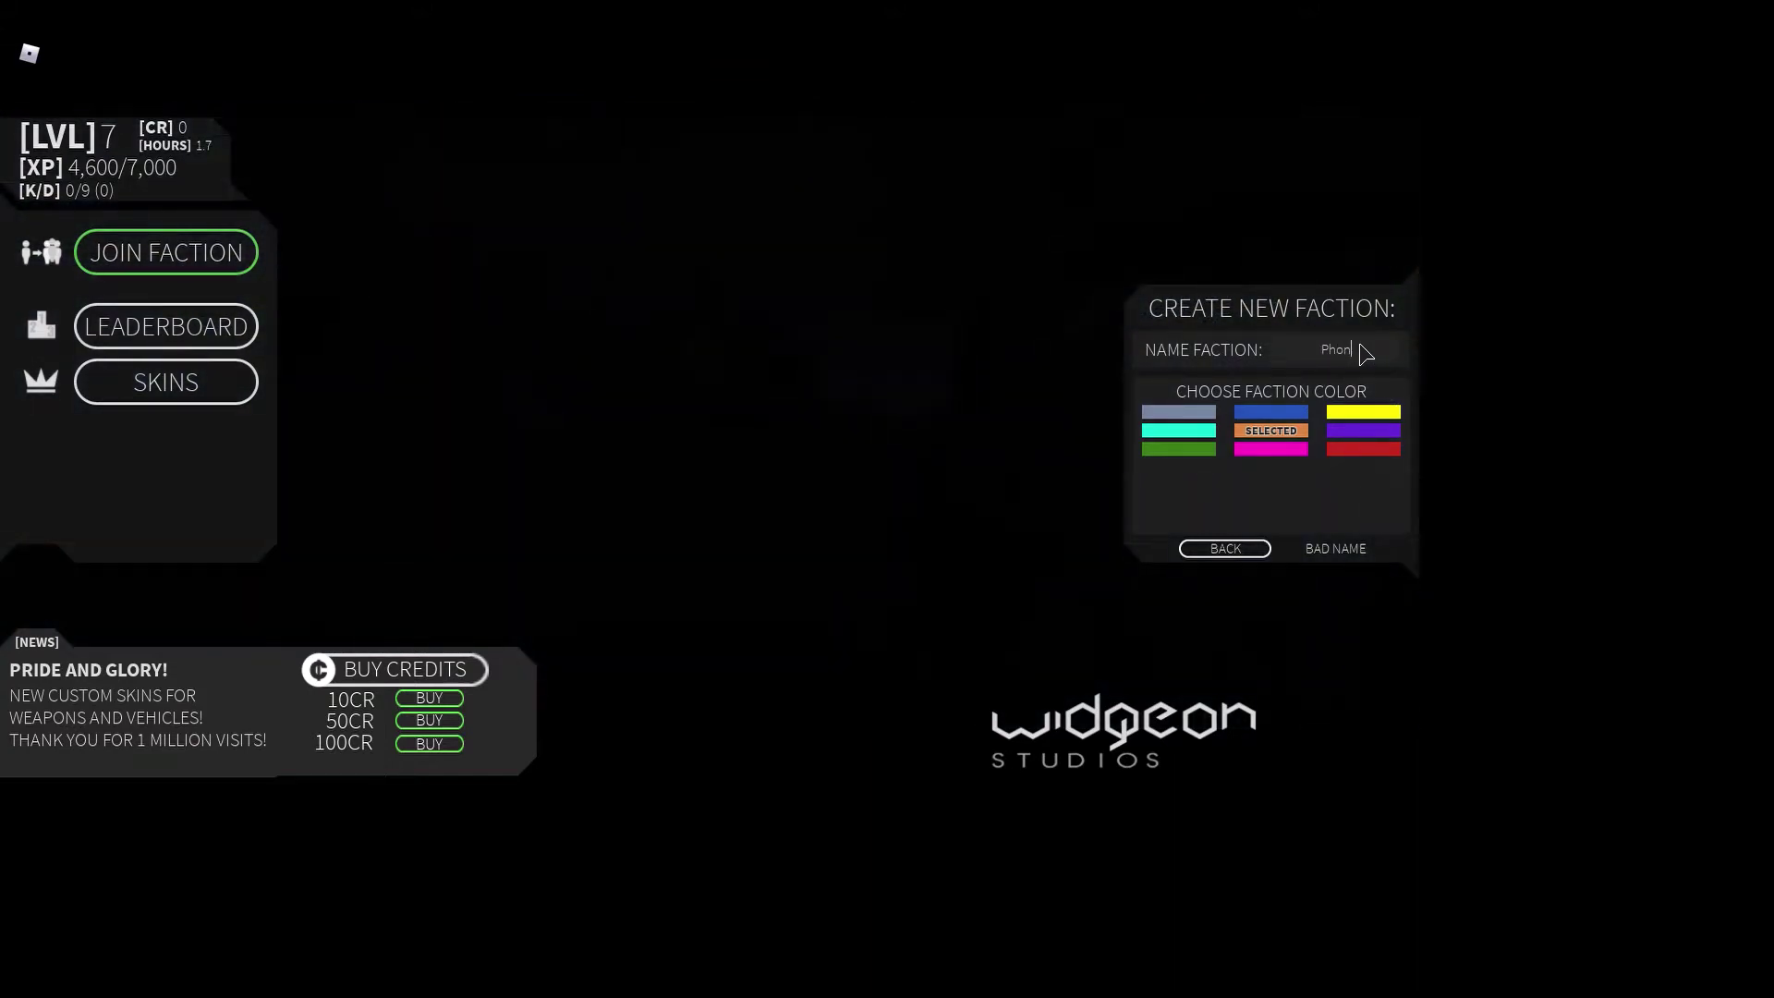
pyautogui.press('BackSpace')
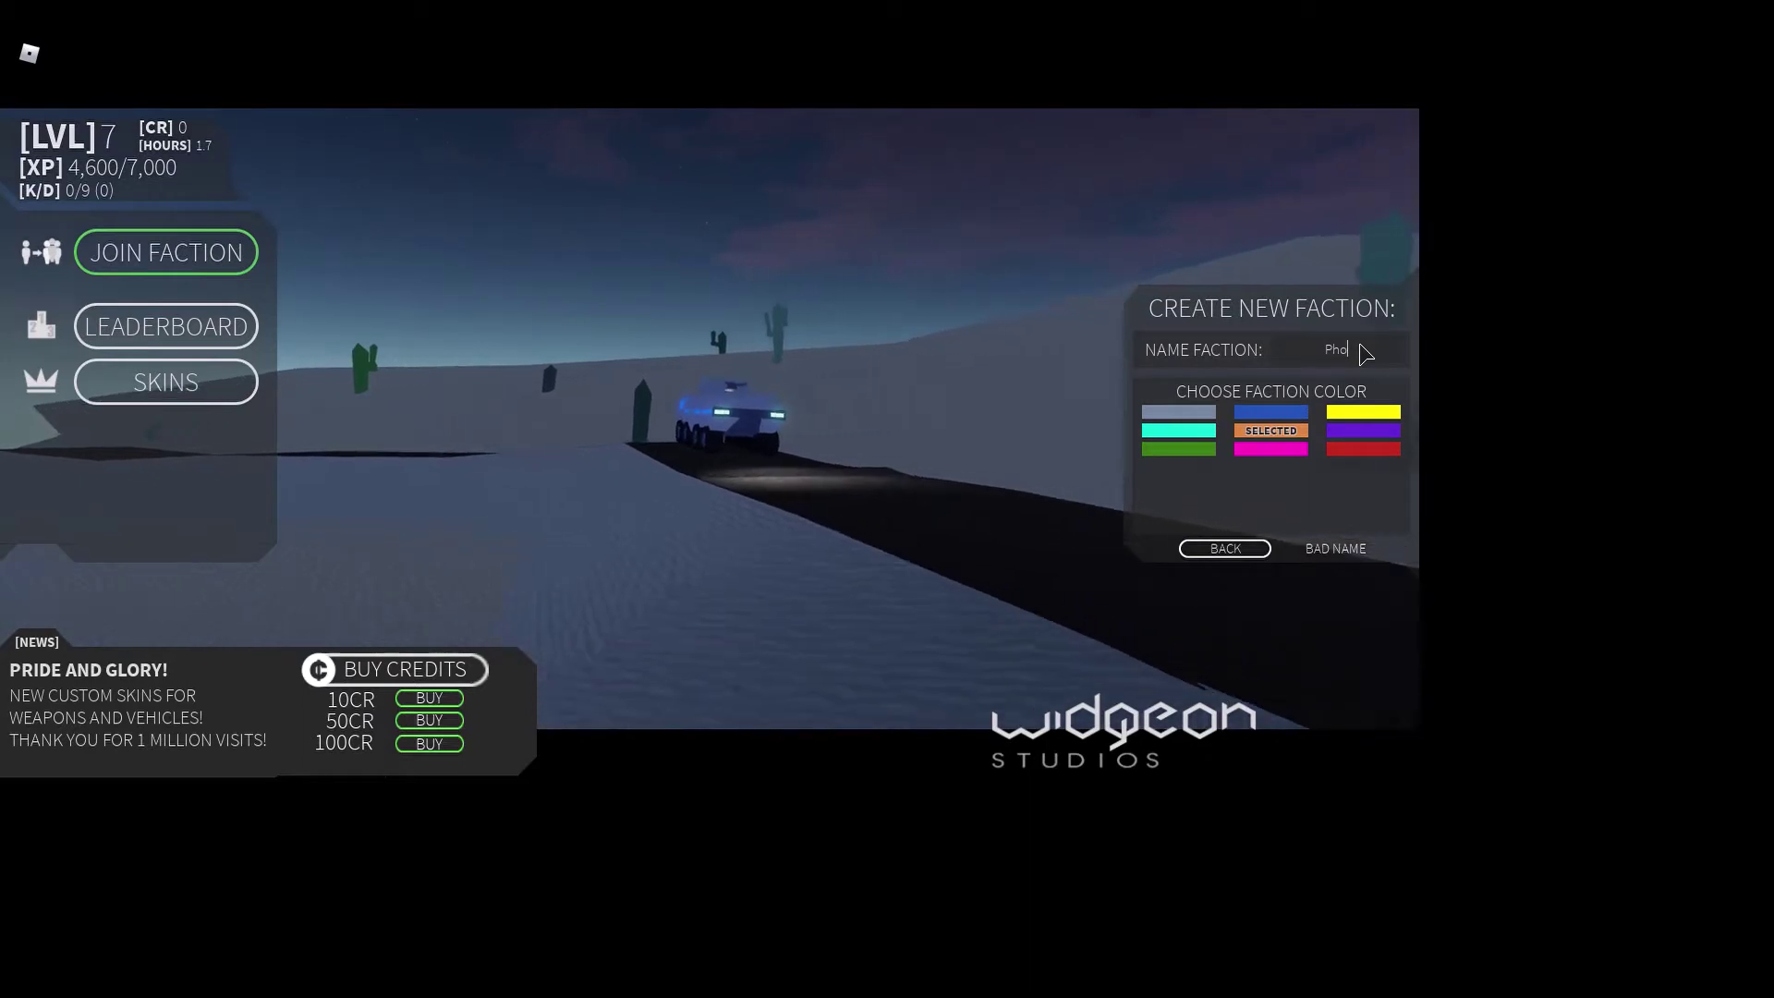
pyautogui.write('enix')
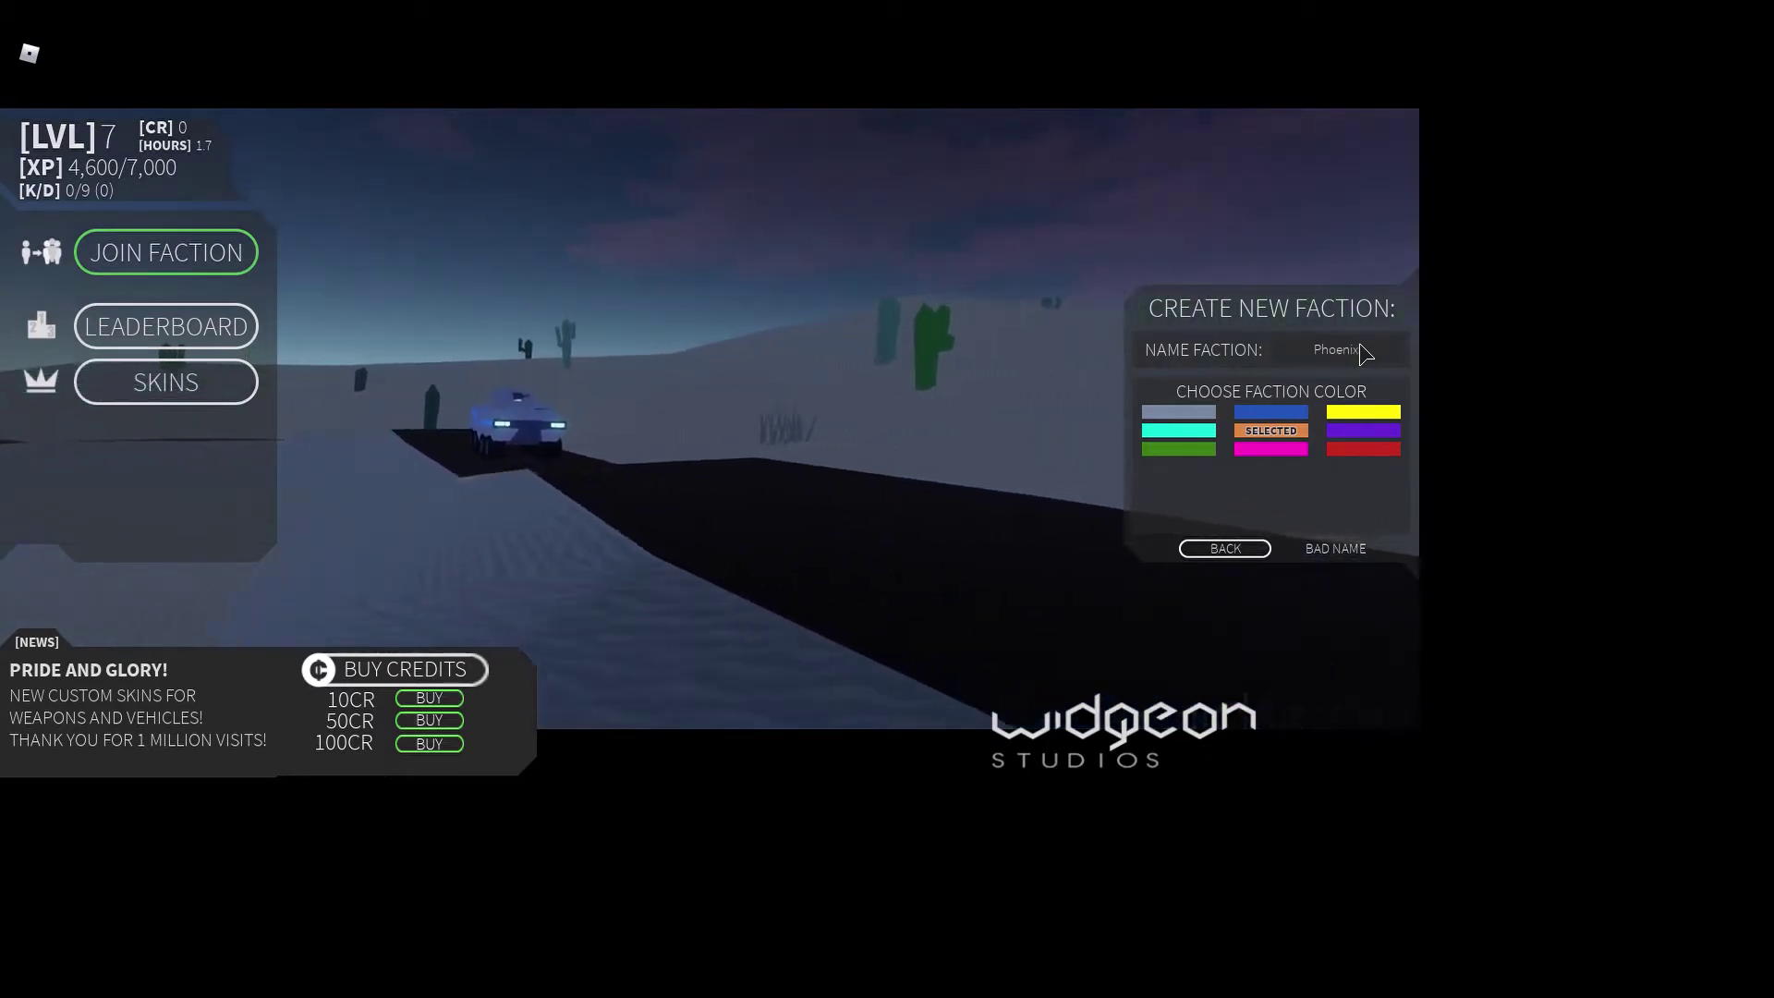
pyautogui.click(1319, 554)
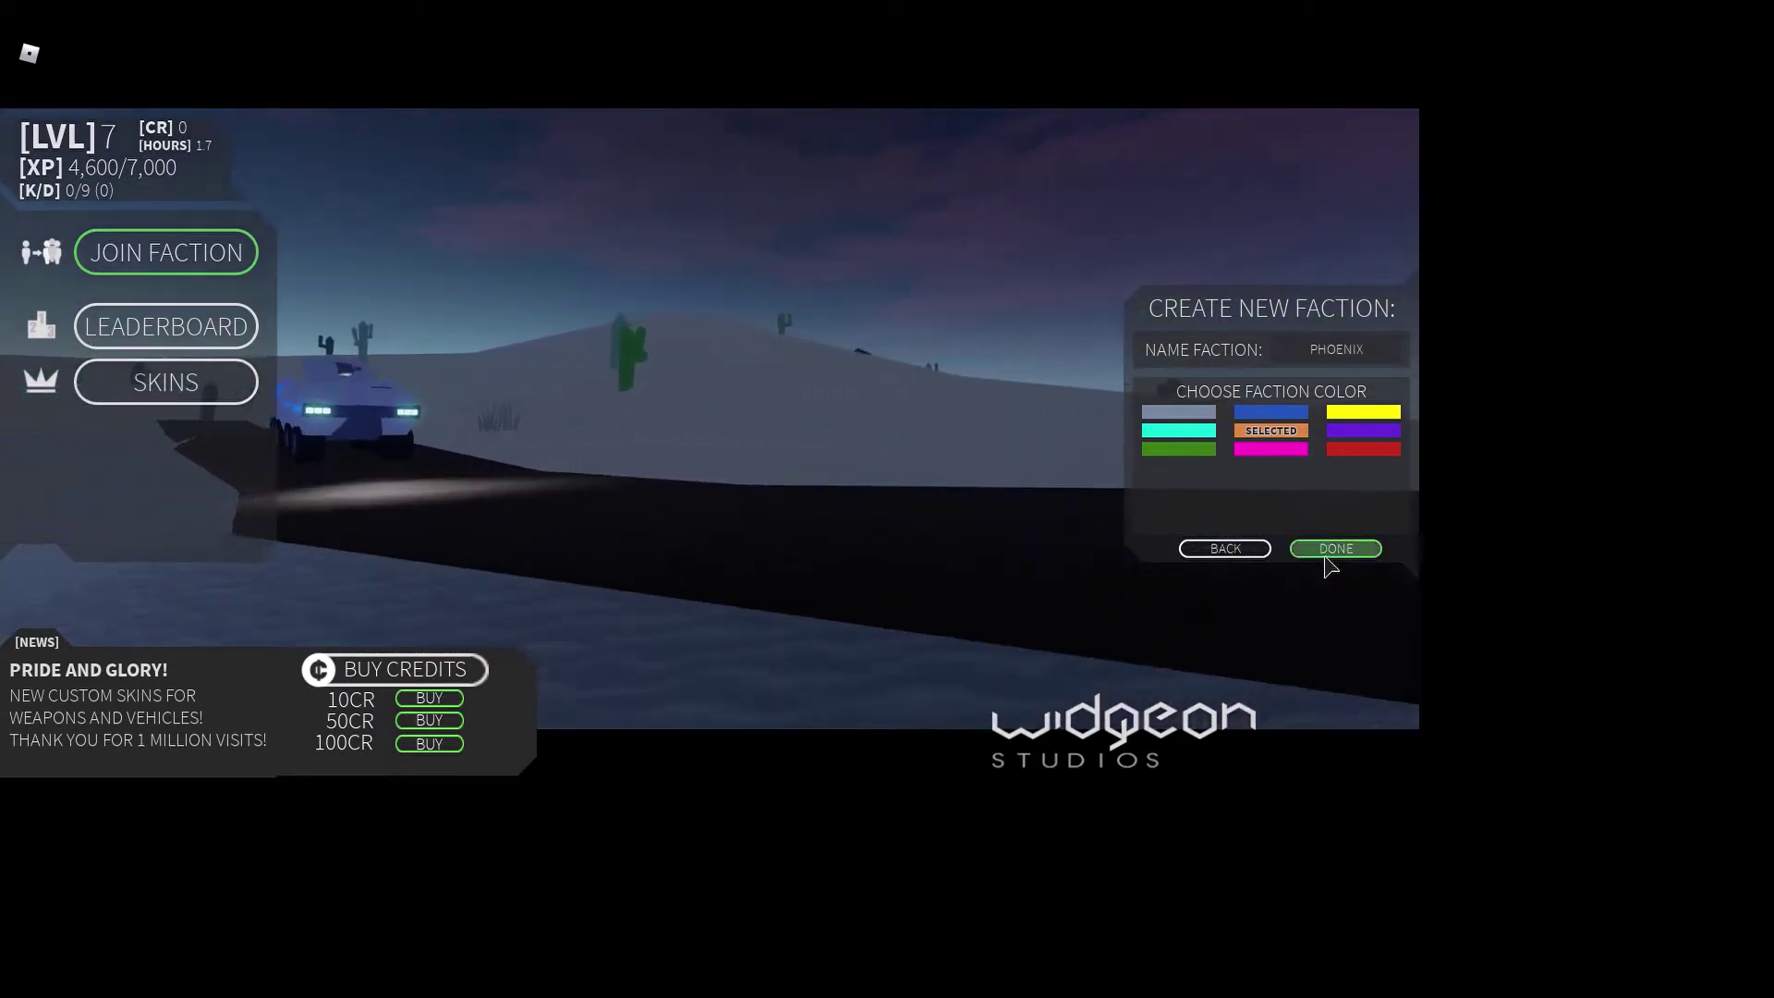
pyautogui.click(1341, 546)
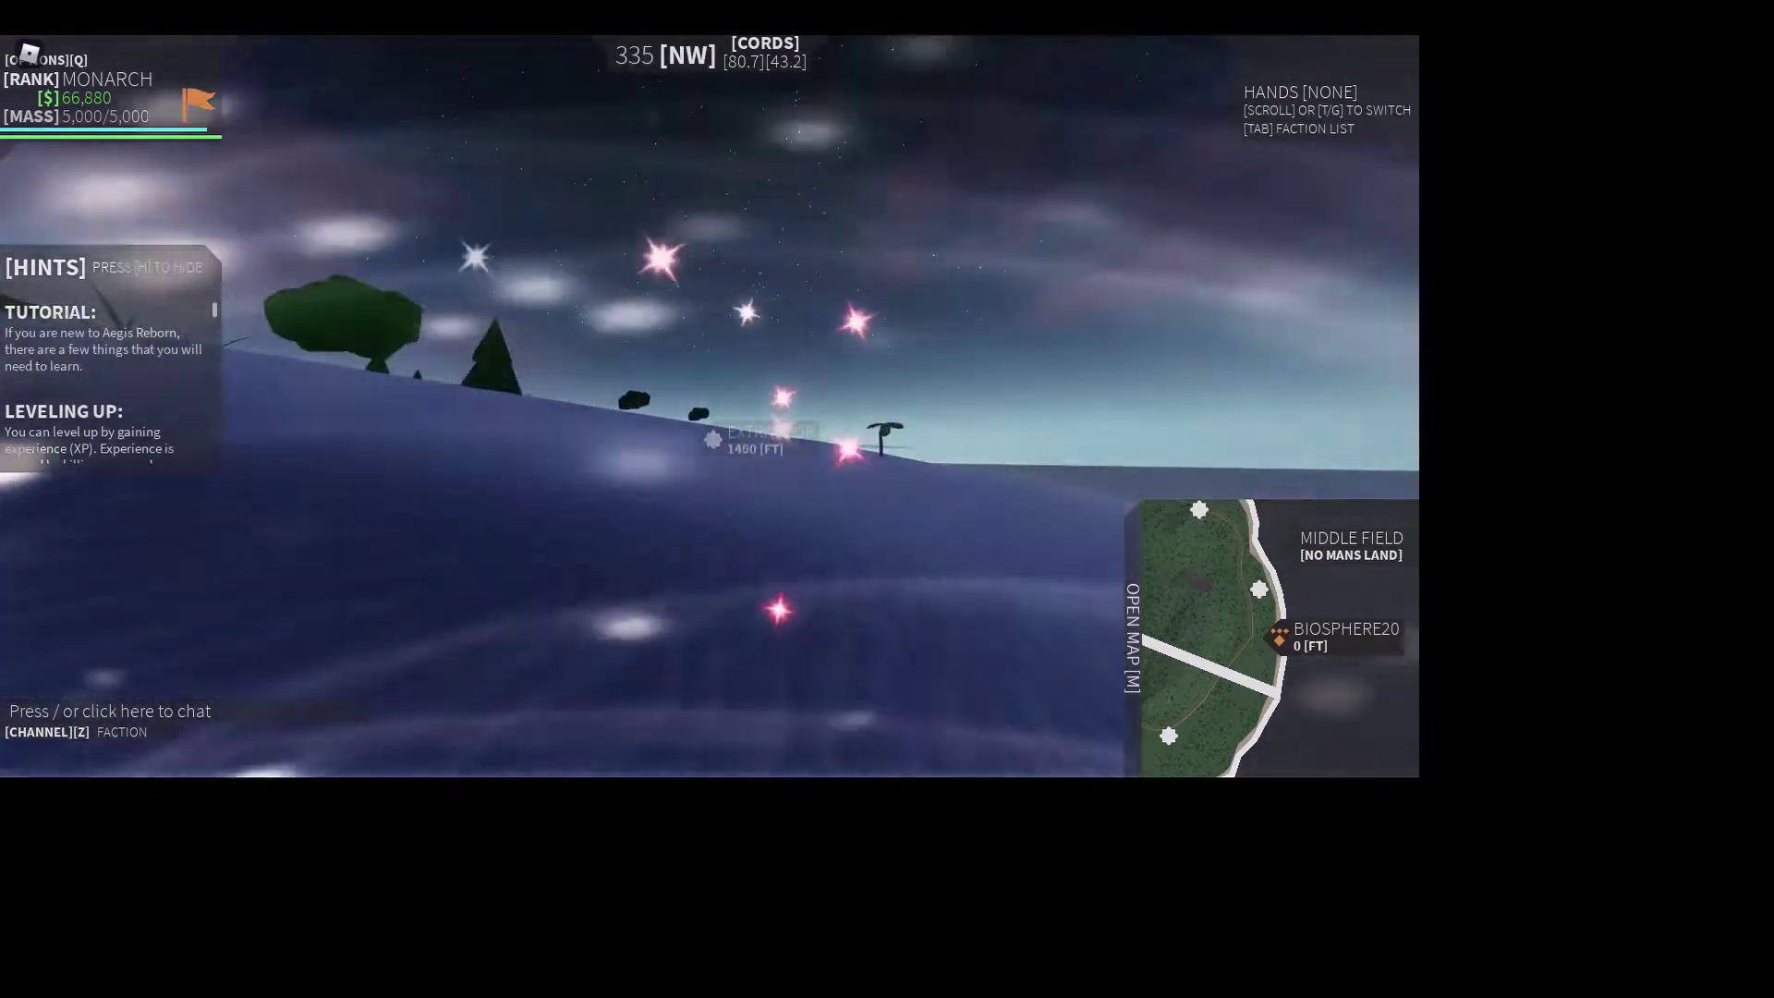
# - Walk across the snowy field toward the Middle Field extractor marker
pyautogui.press('w')
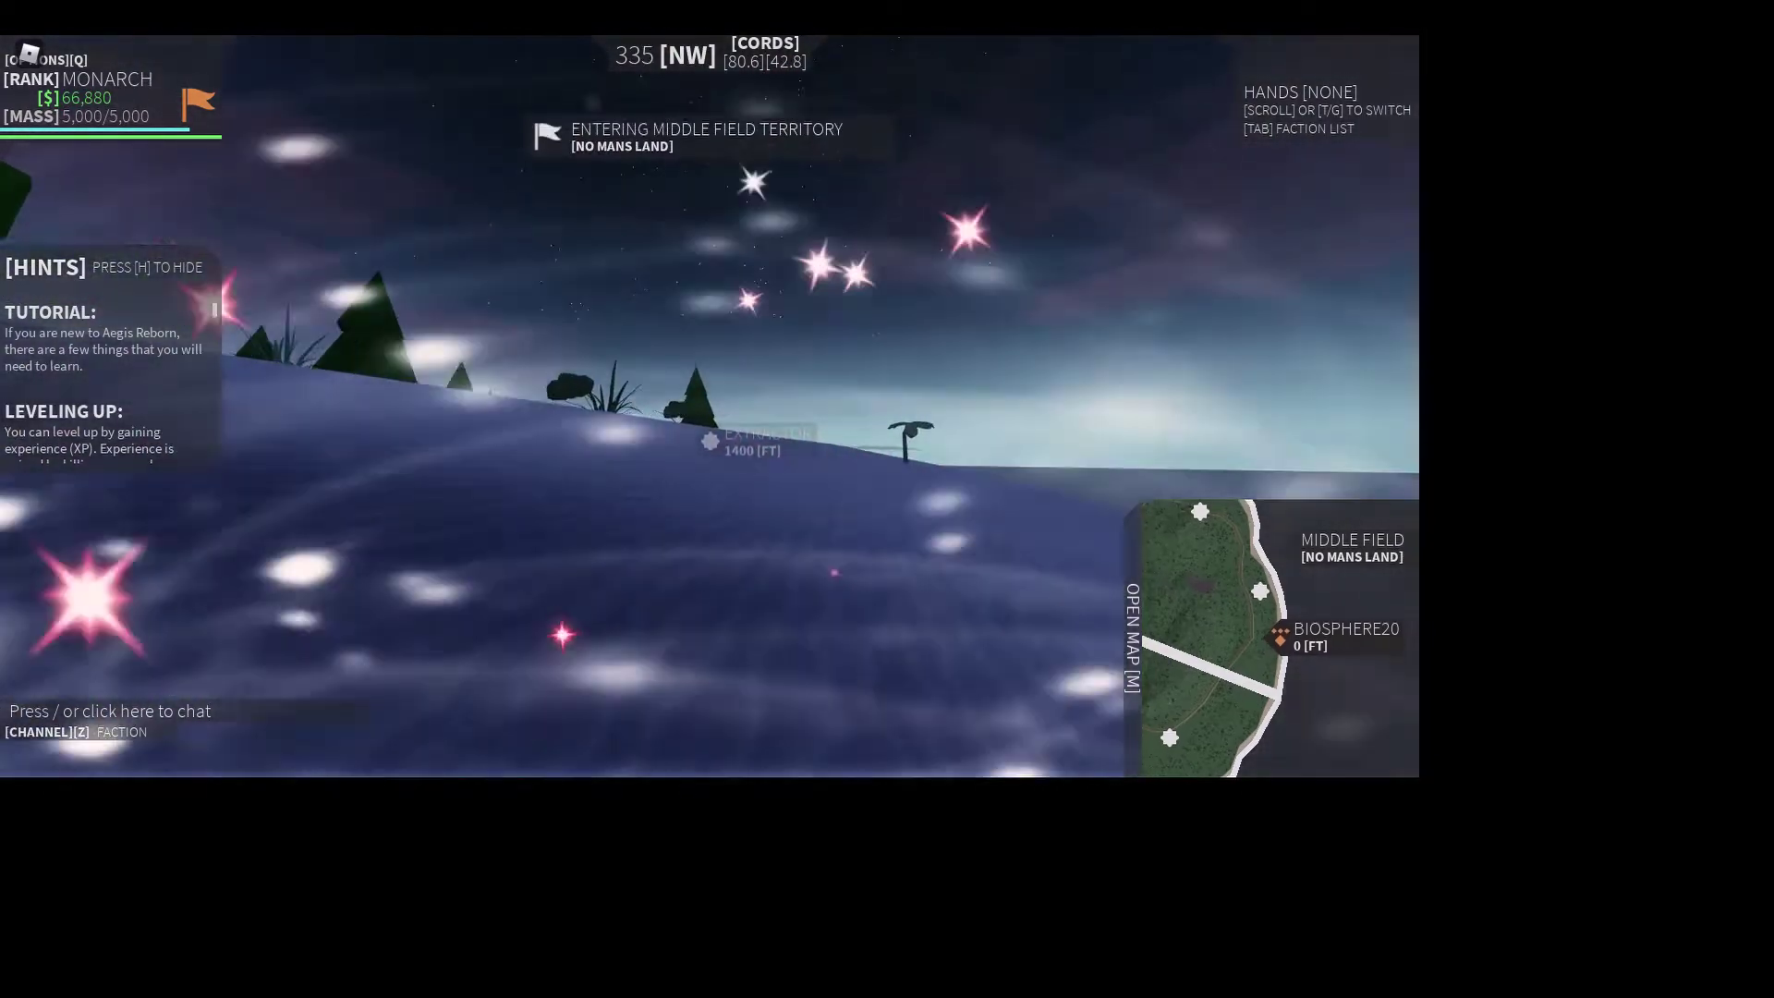
pyautogui.press('w')
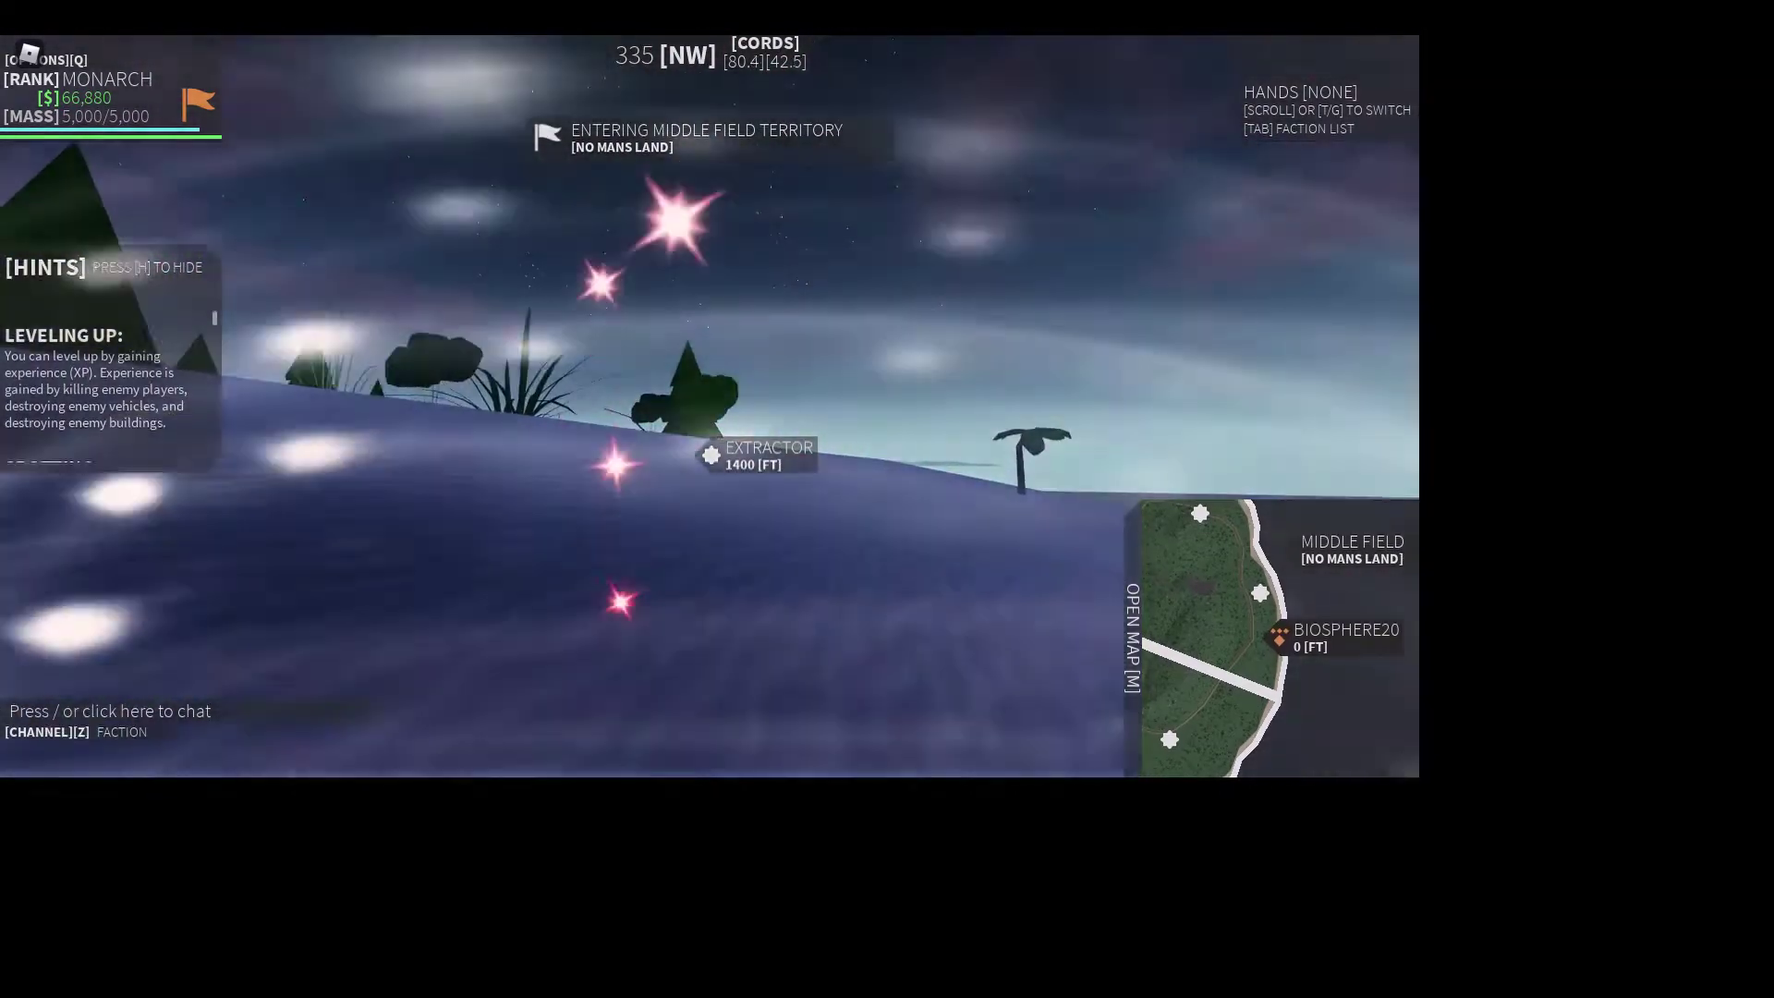
pyautogui.press('w')
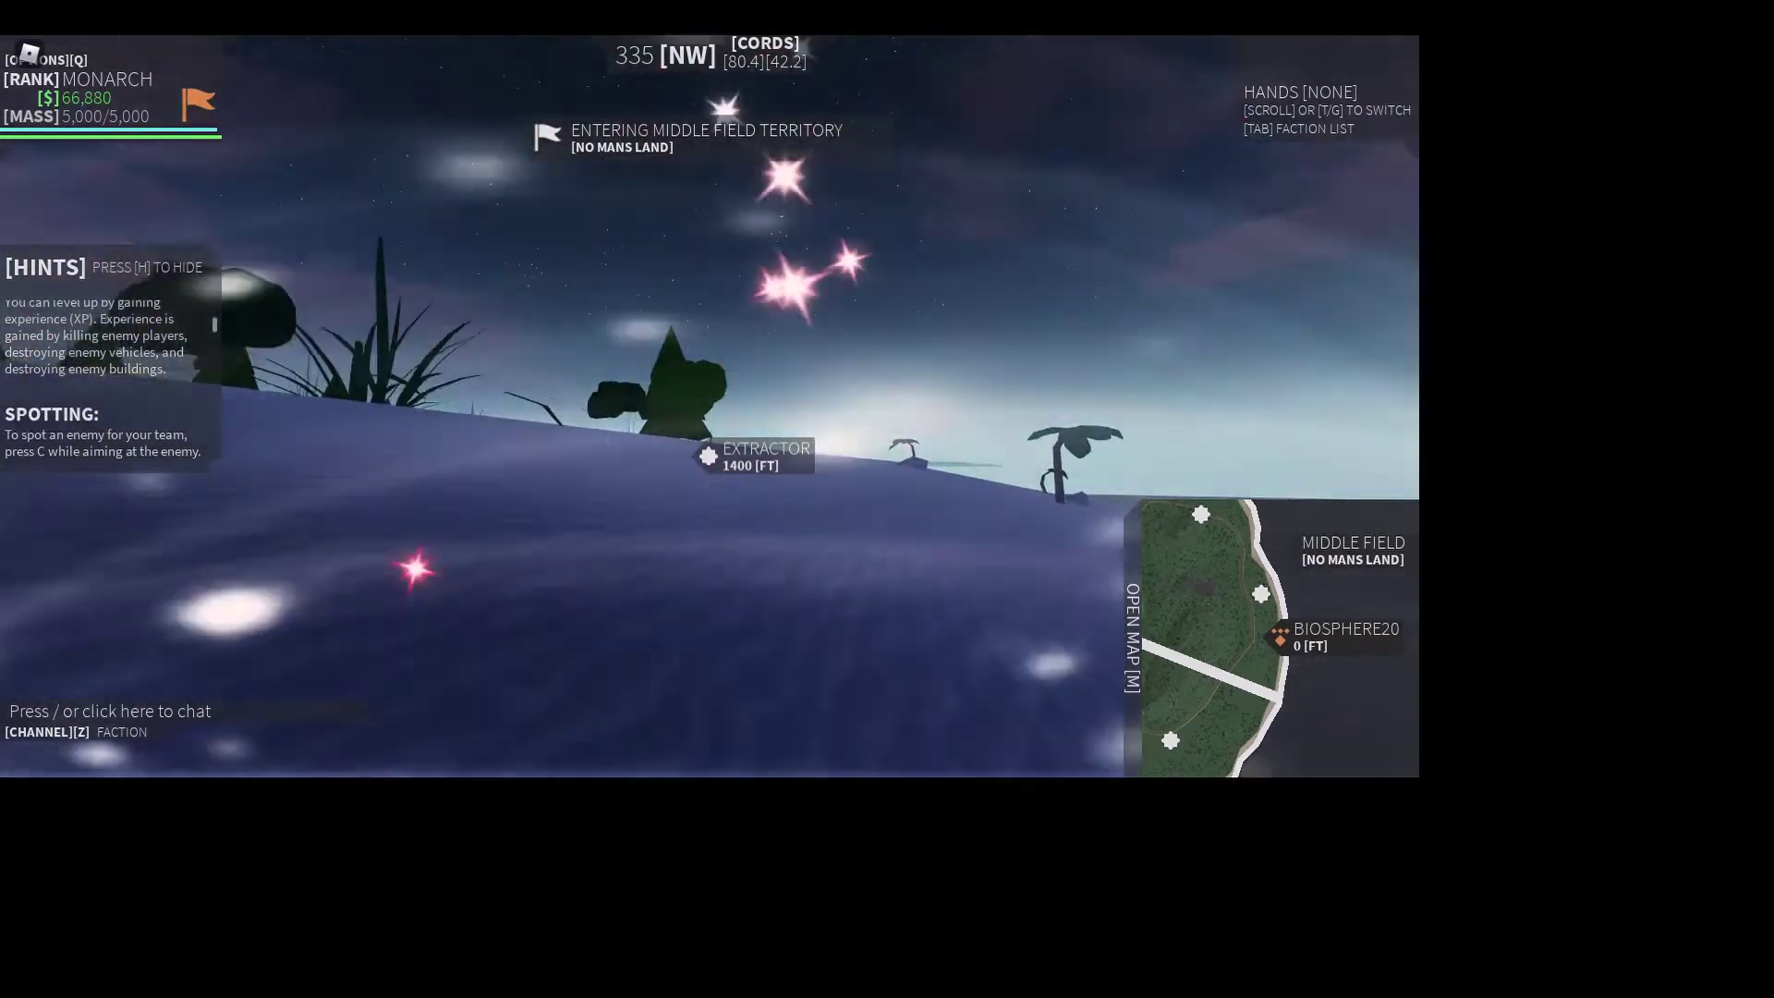
pyautogui.press('w')
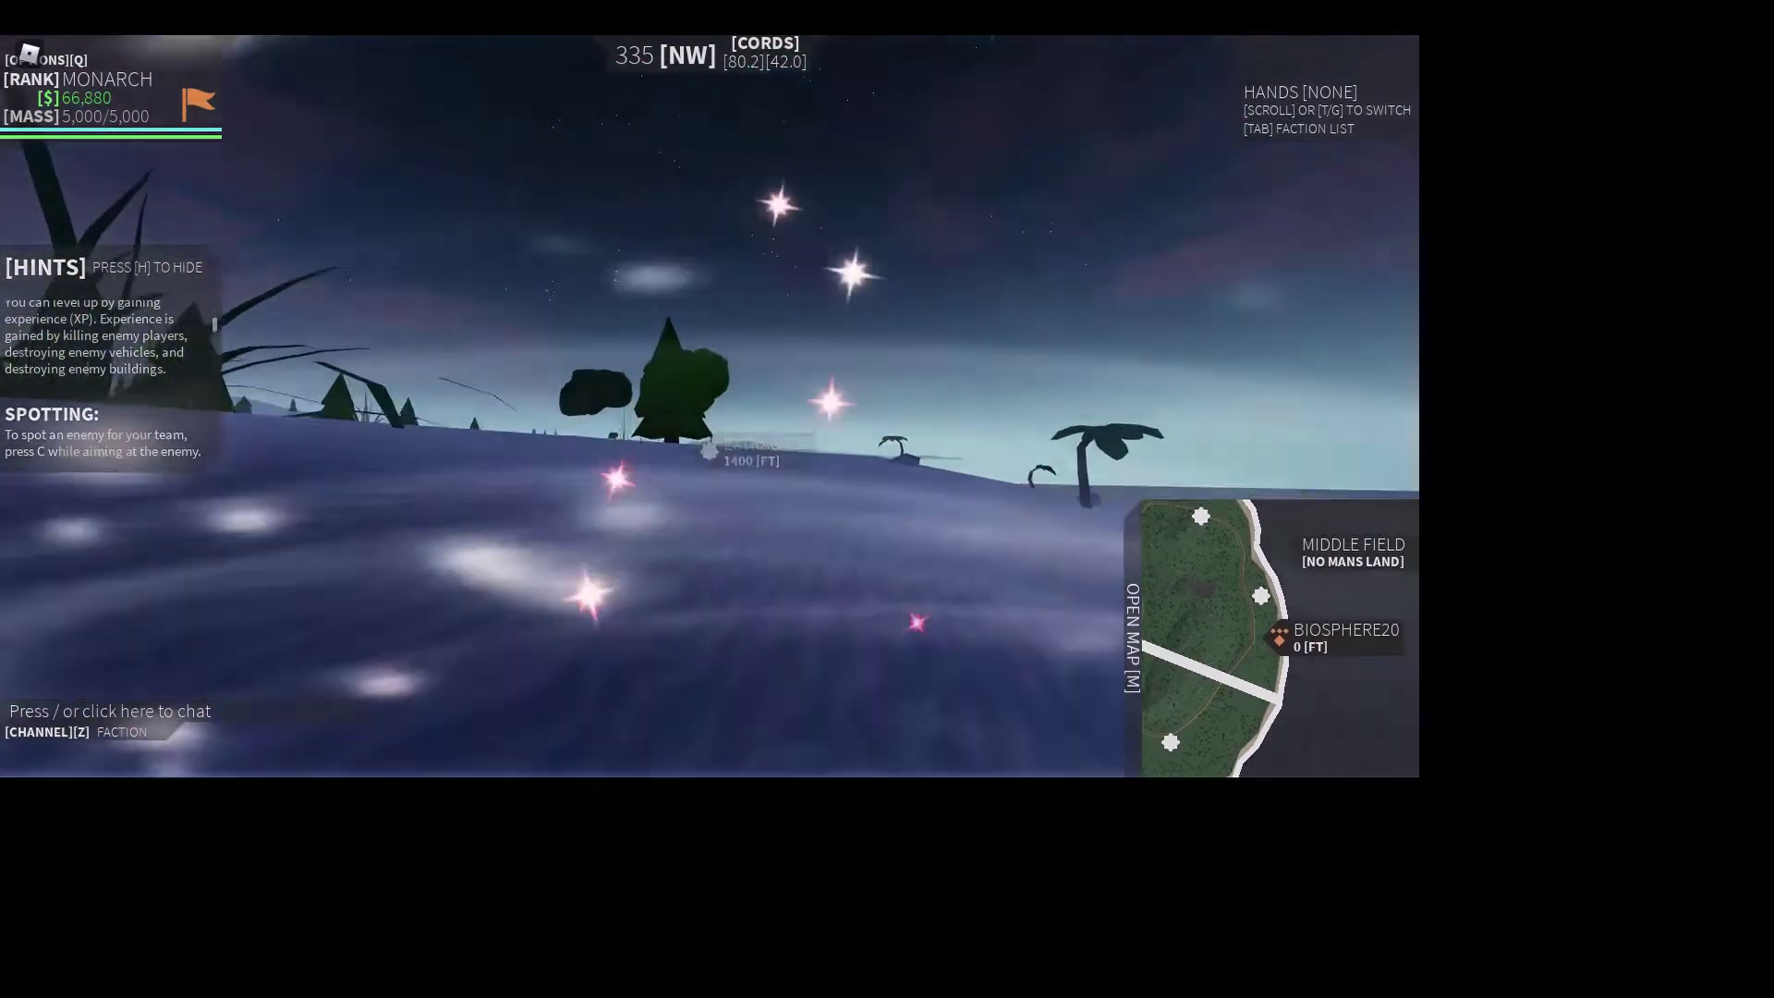
pyautogui.press('w')
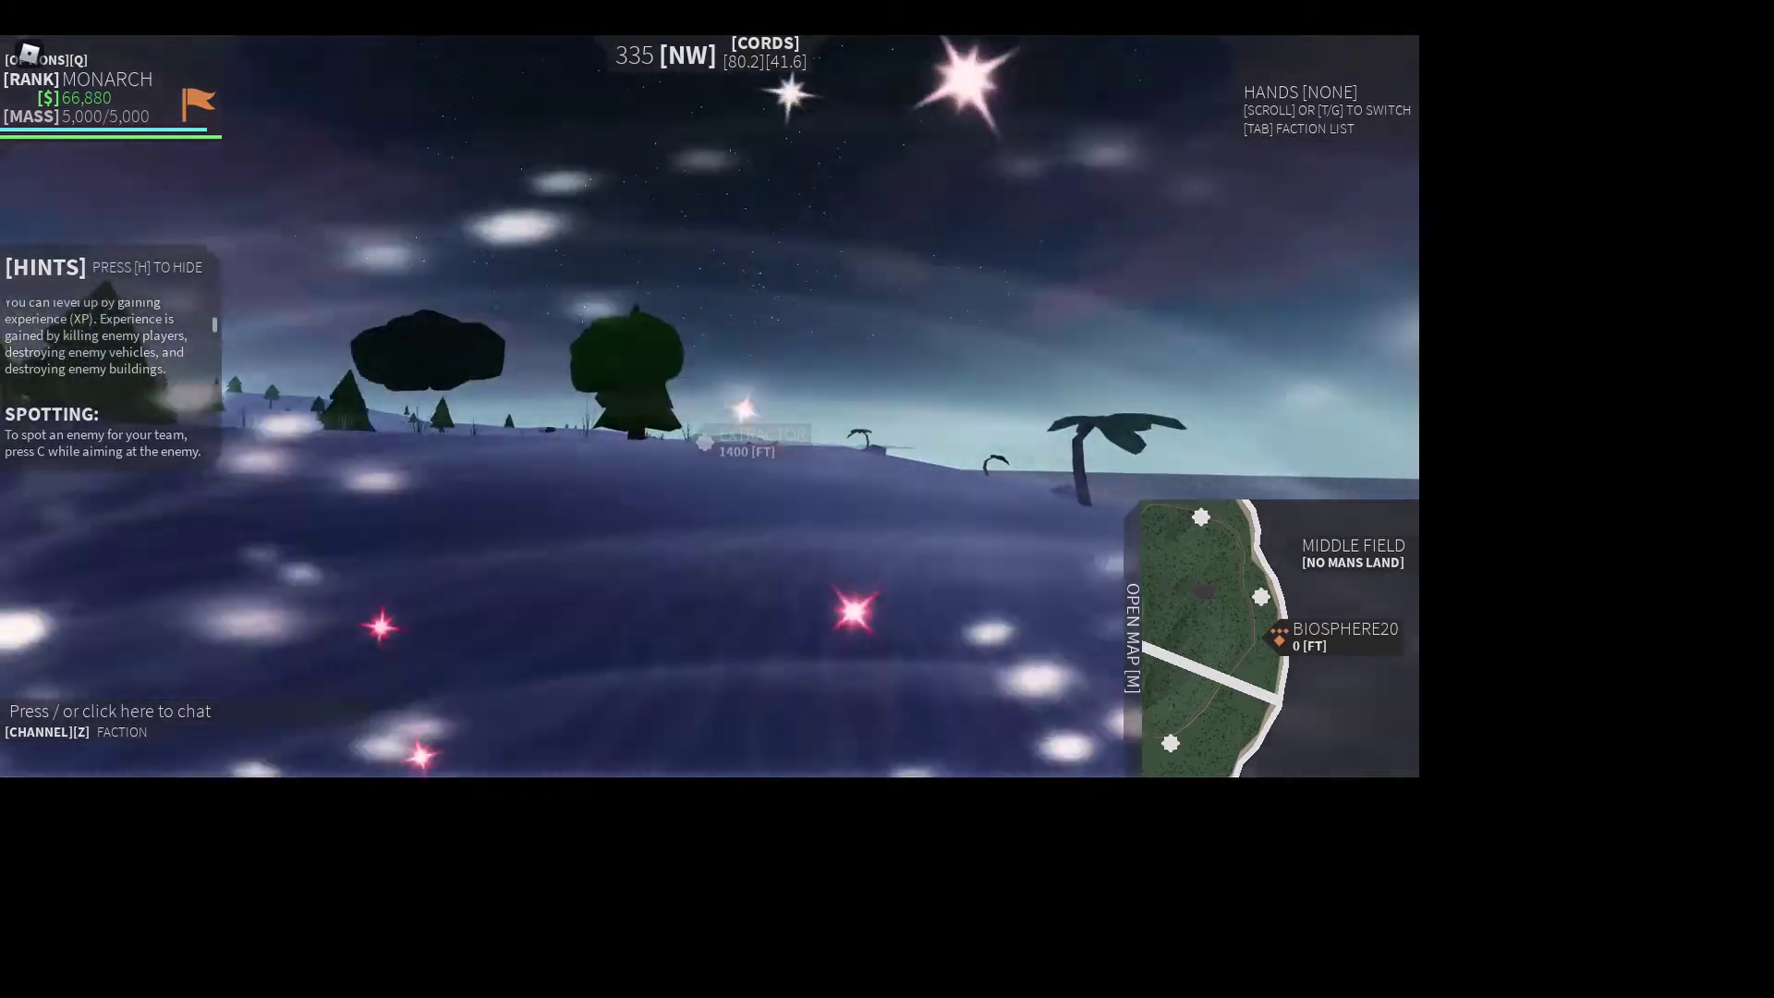
pyautogui.press('w')
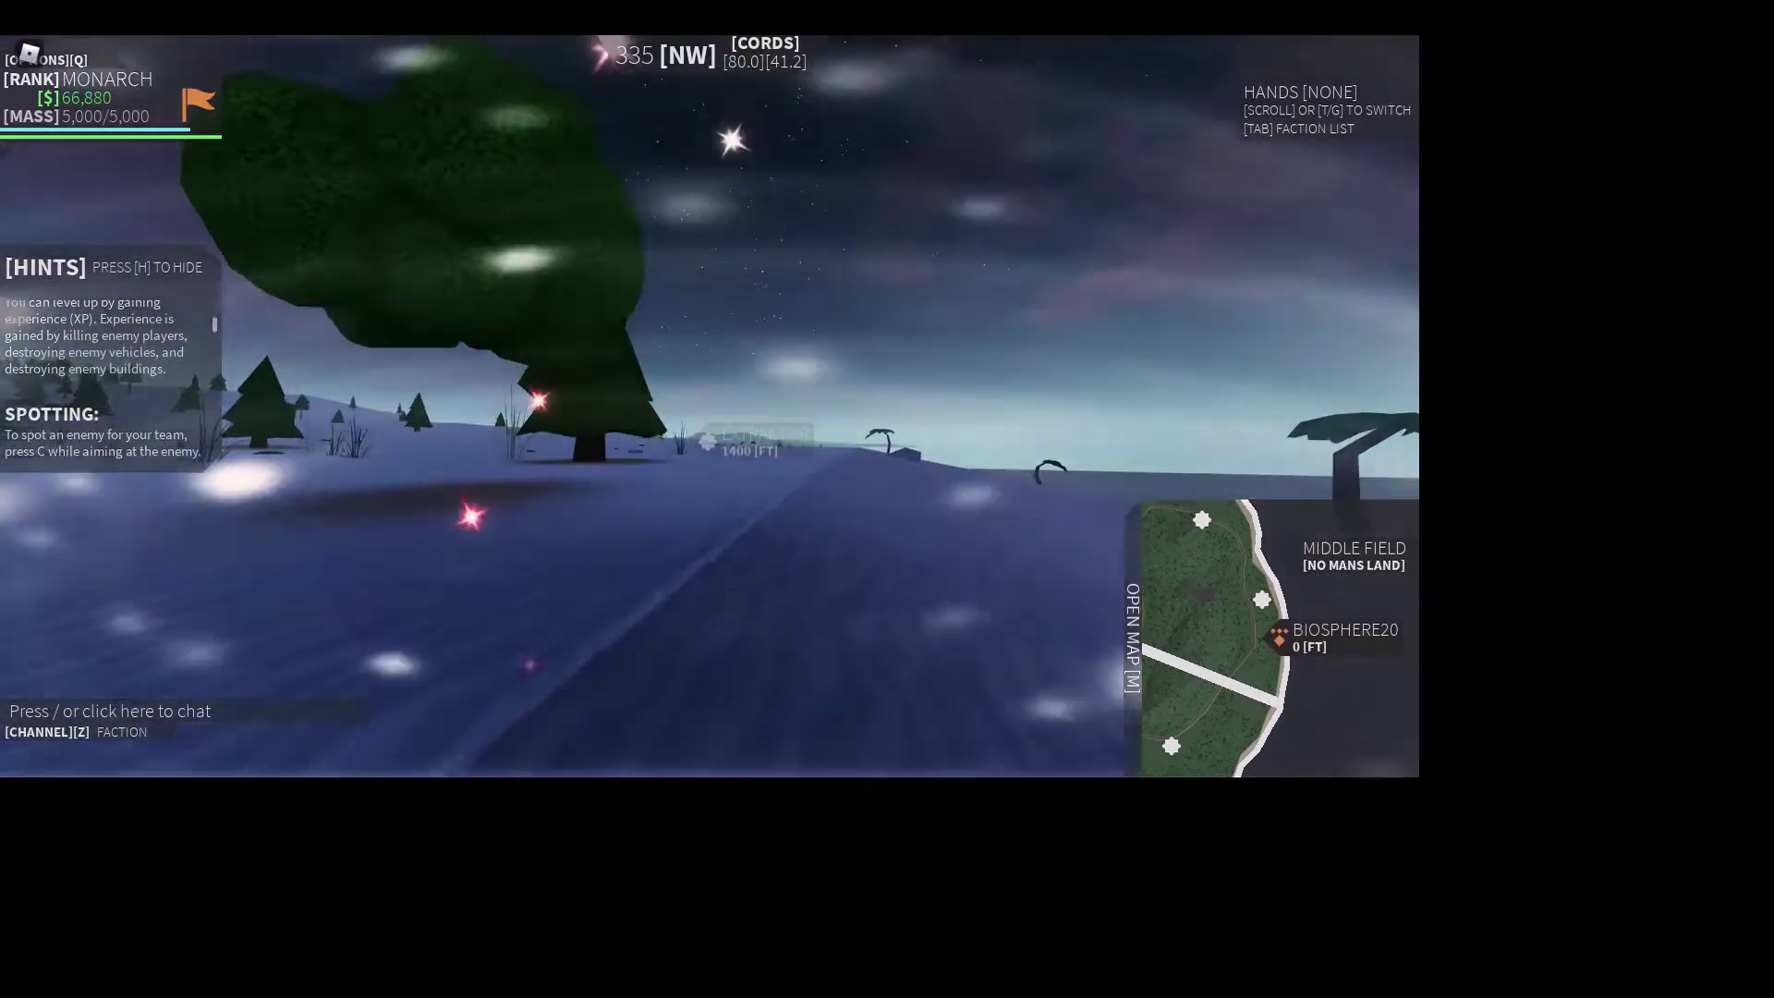
# - Cycle through the primary weapon and pistol slots, holster, and bring the game menu back
pyautogui.press('w')
pyautogui.press('t')
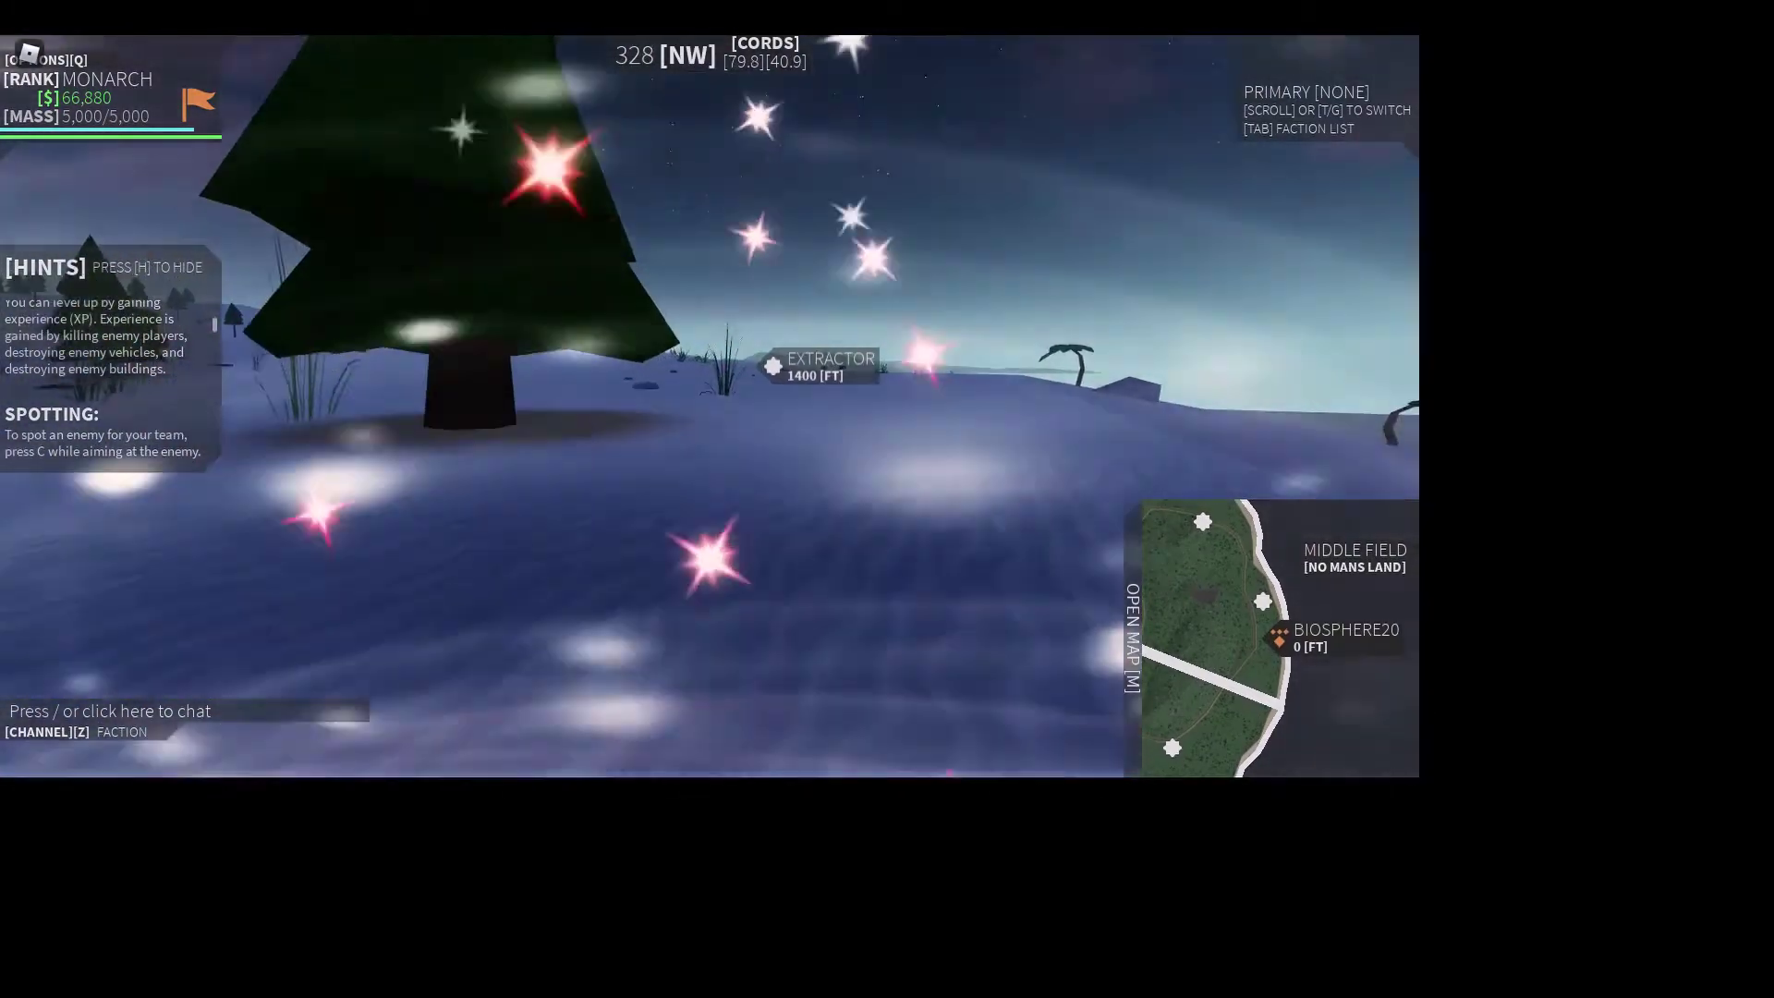
pyautogui.press('w')
pyautogui.press('t')
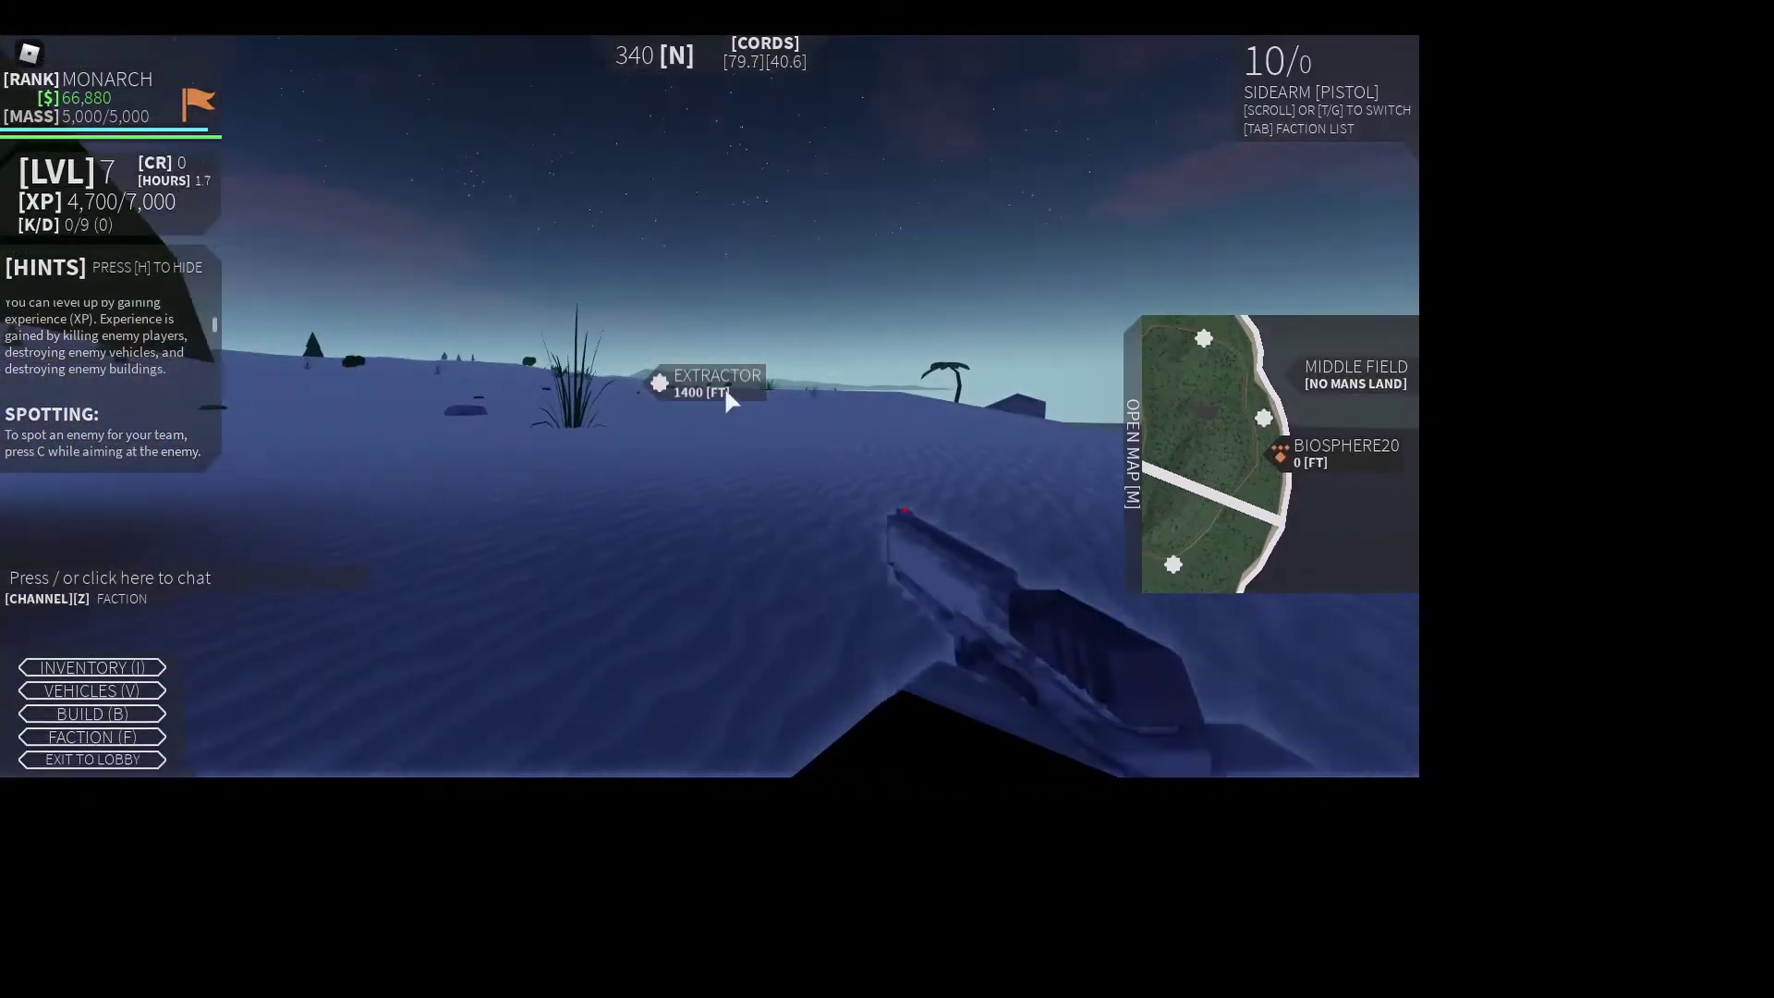
pyautogui.press('w')
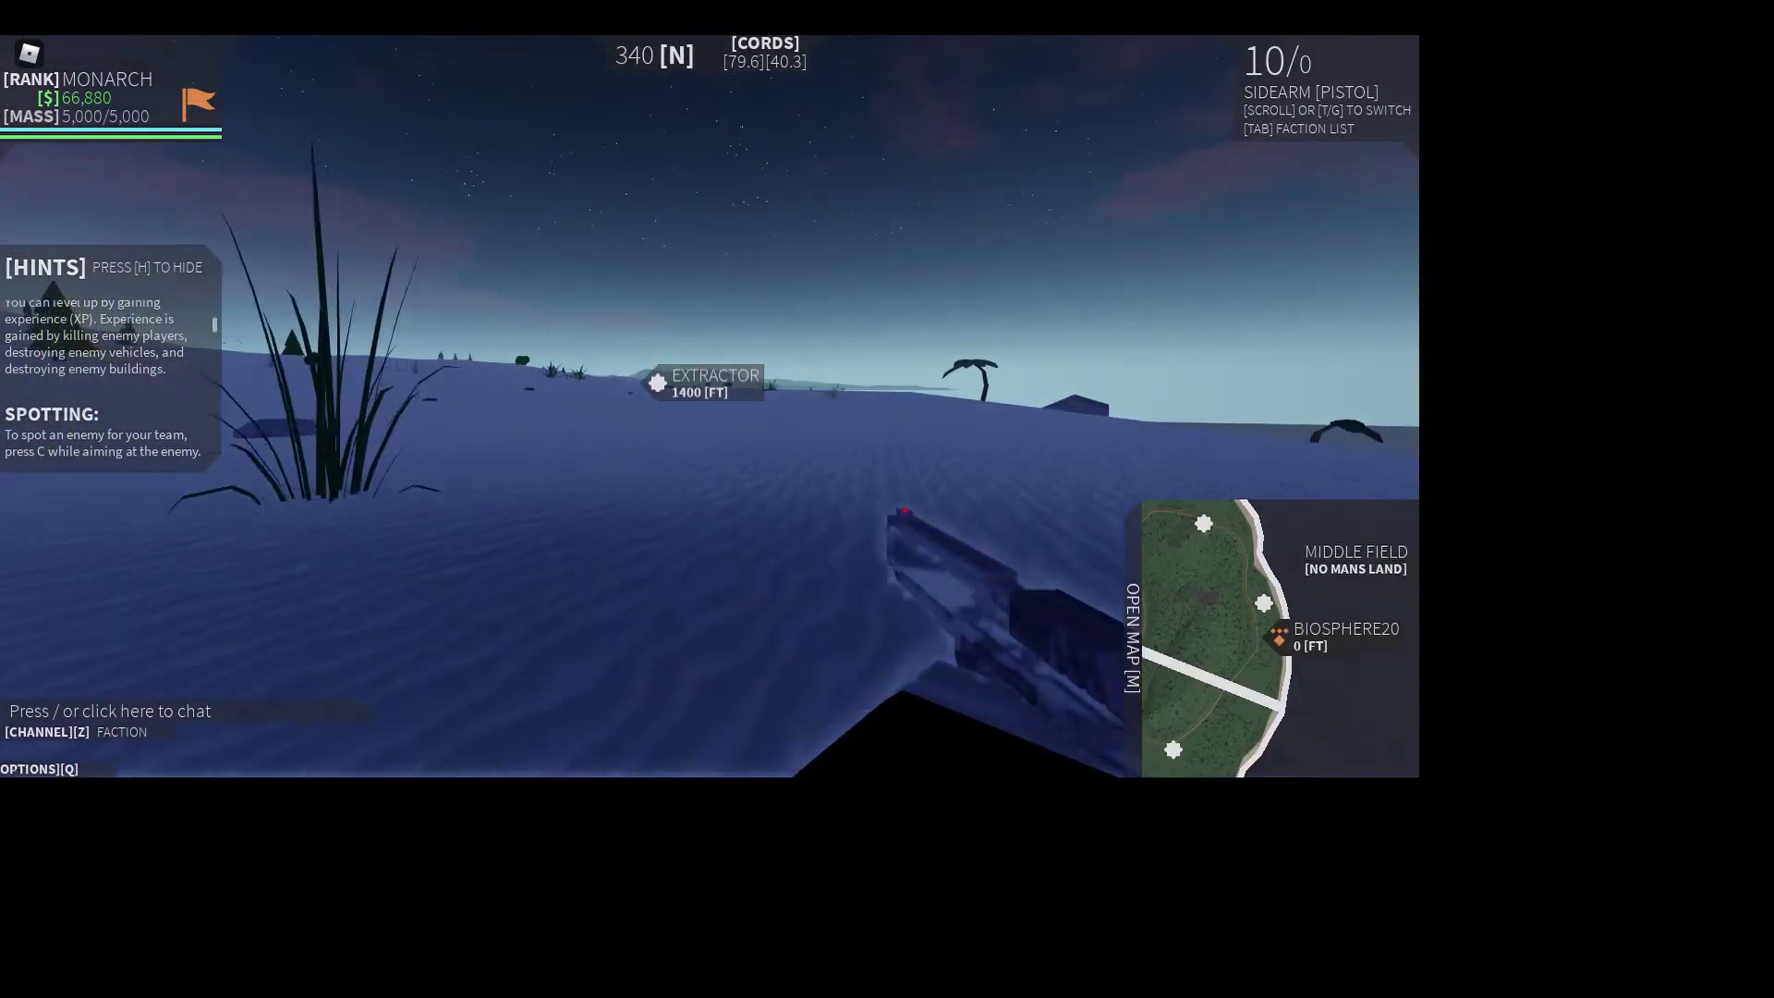
pyautogui.press('t')
pyautogui.press('ctrl')
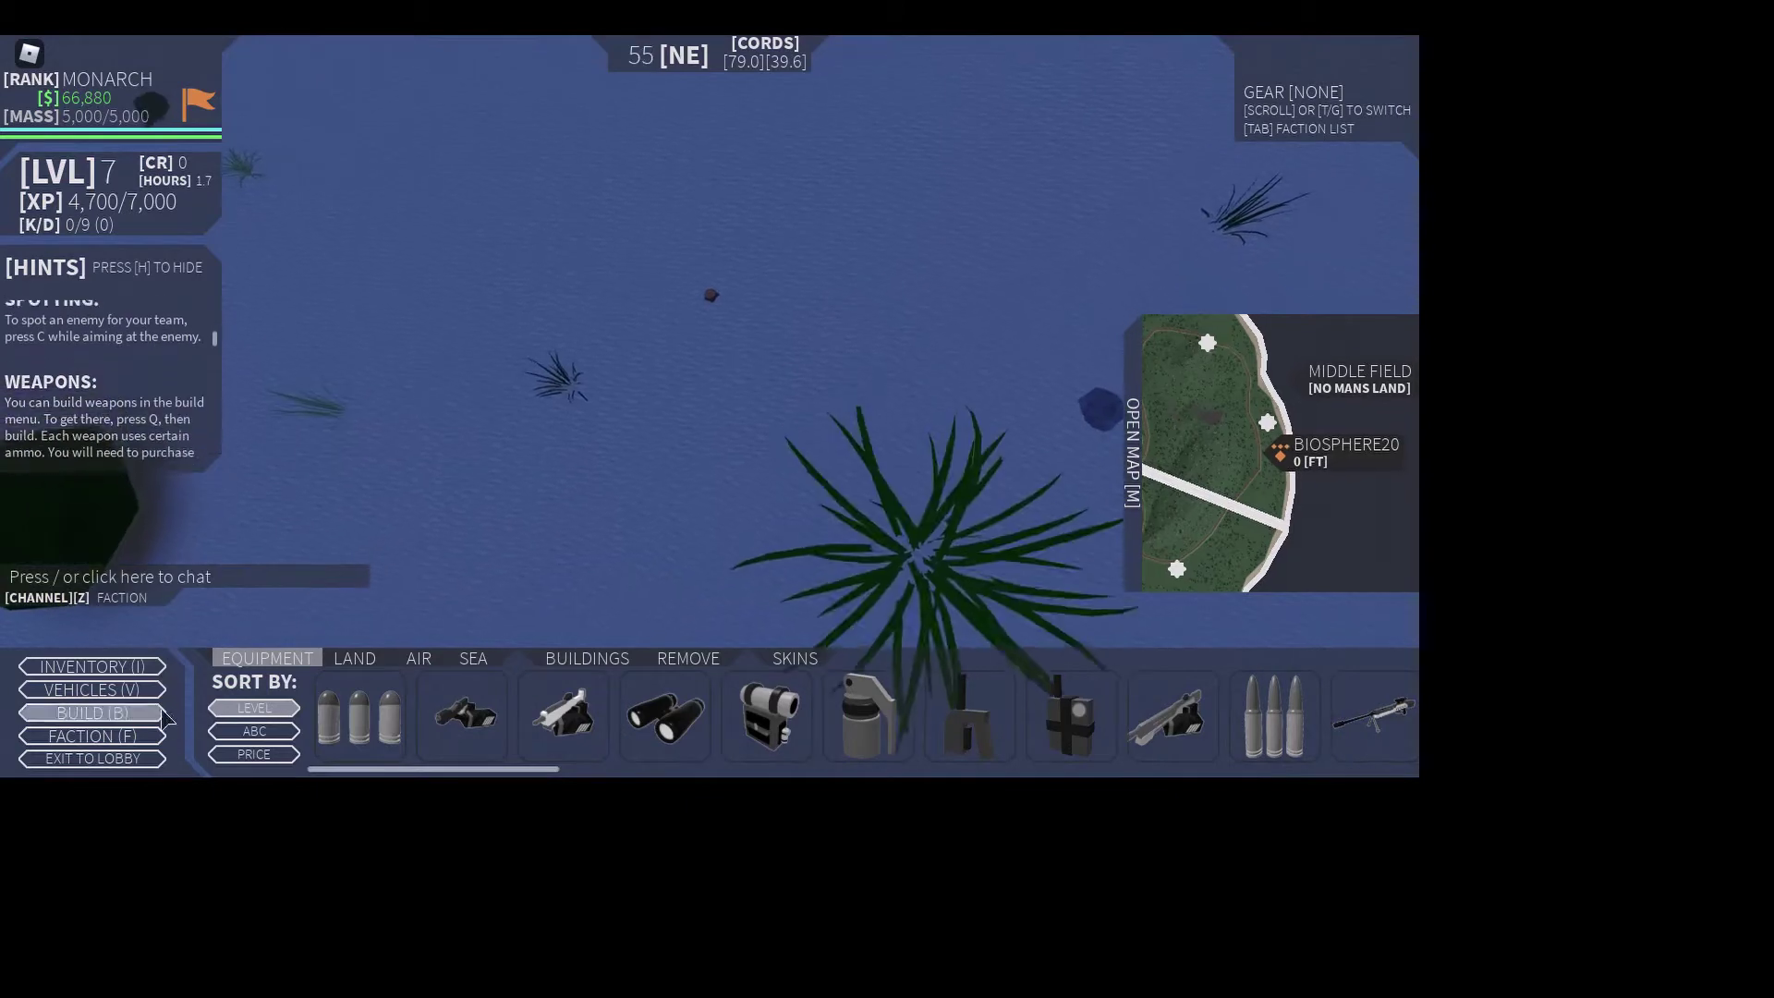
# - From the Land vehicles list, buy a PT-2 Buggy and place its construction on the ground nearby
pyautogui.click(139, 666)
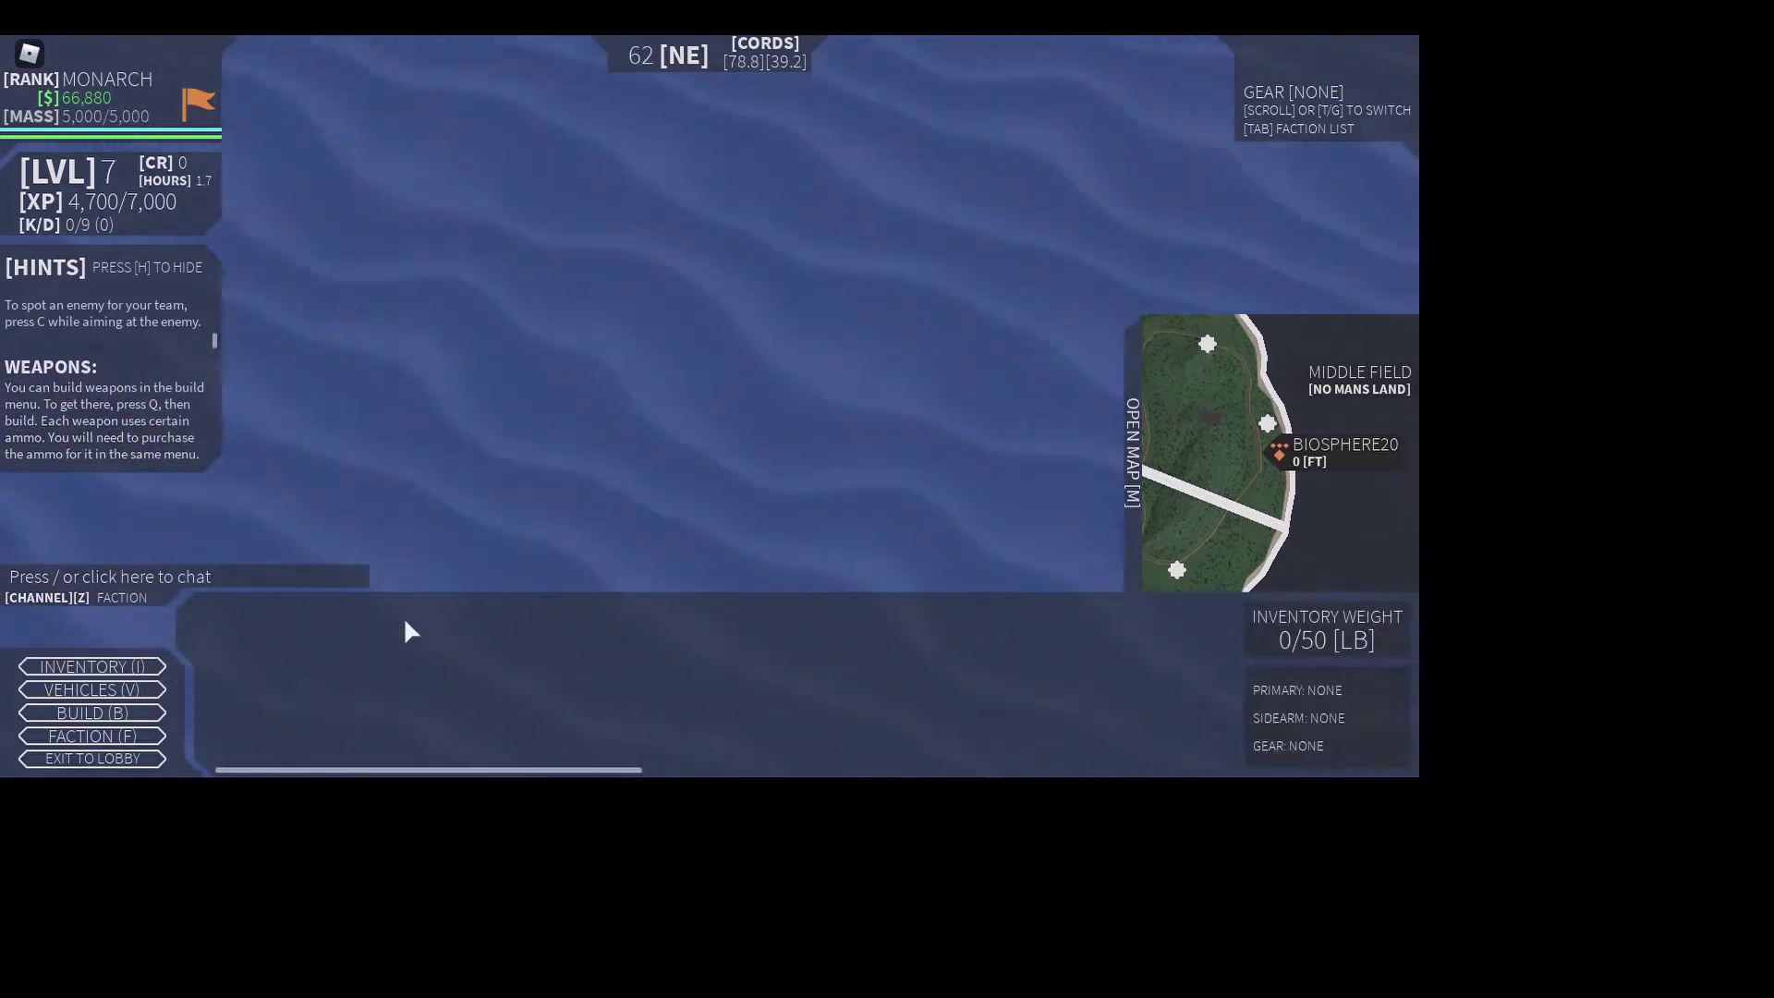
pyautogui.click(141, 716)
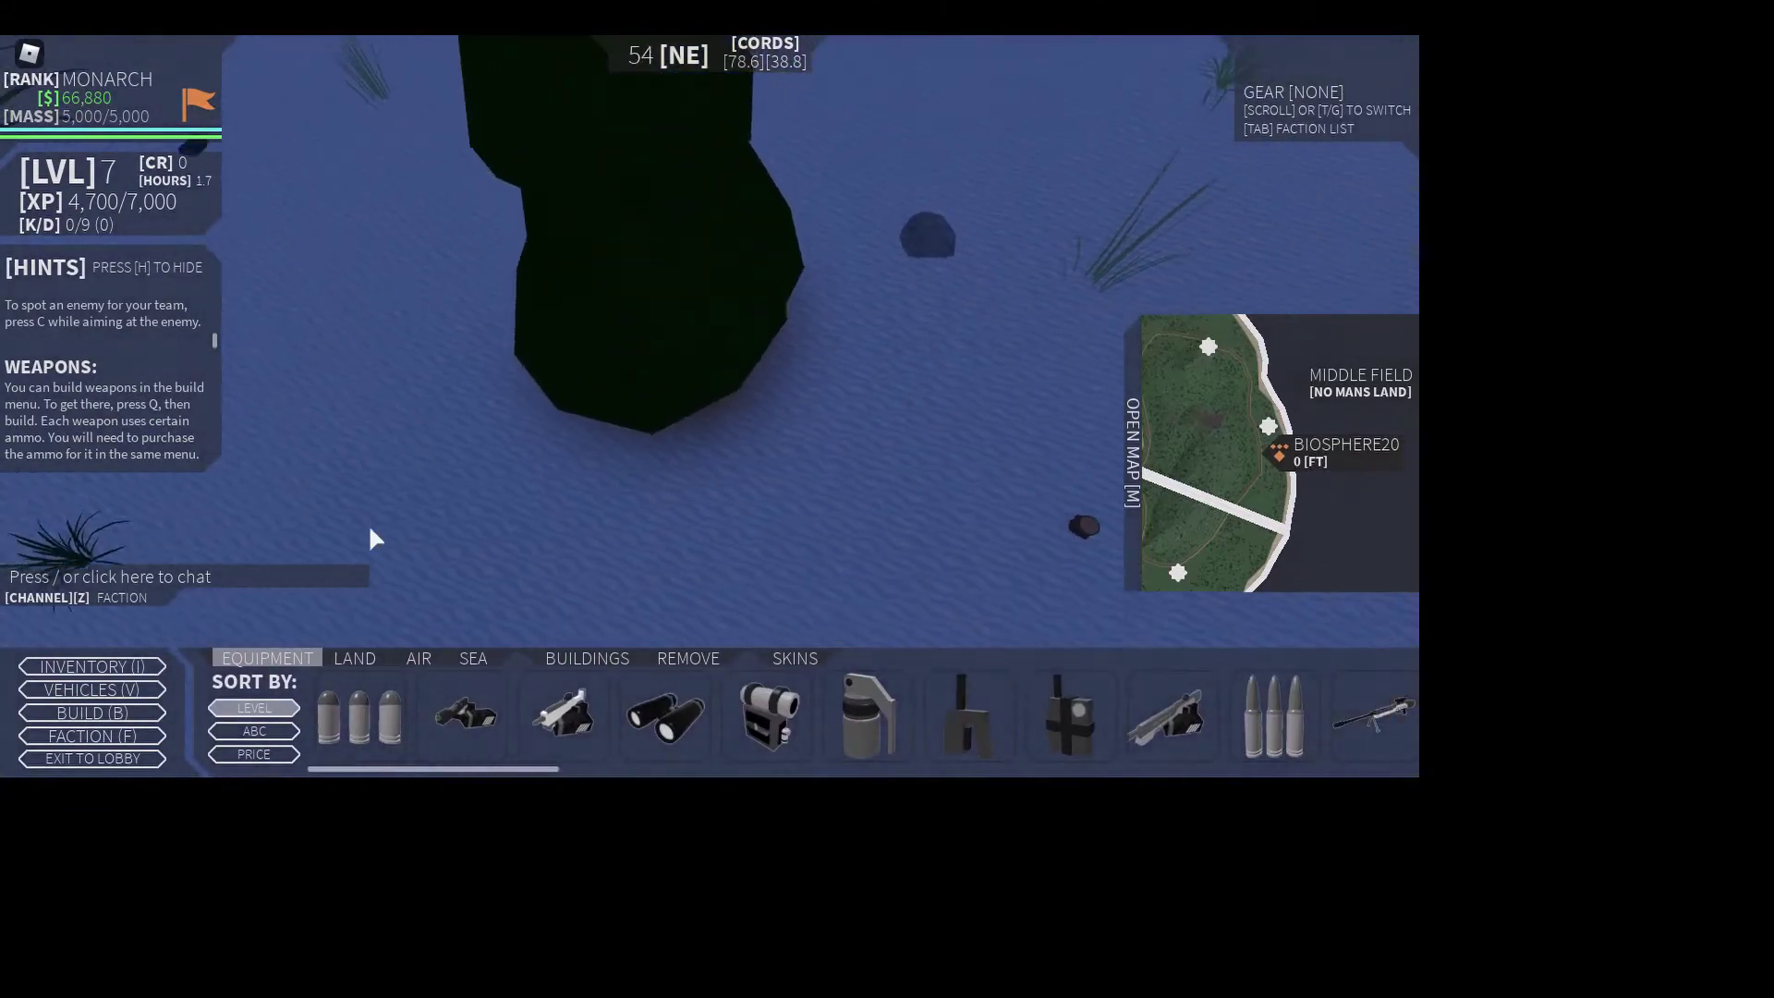
pyautogui.click(555, 657)
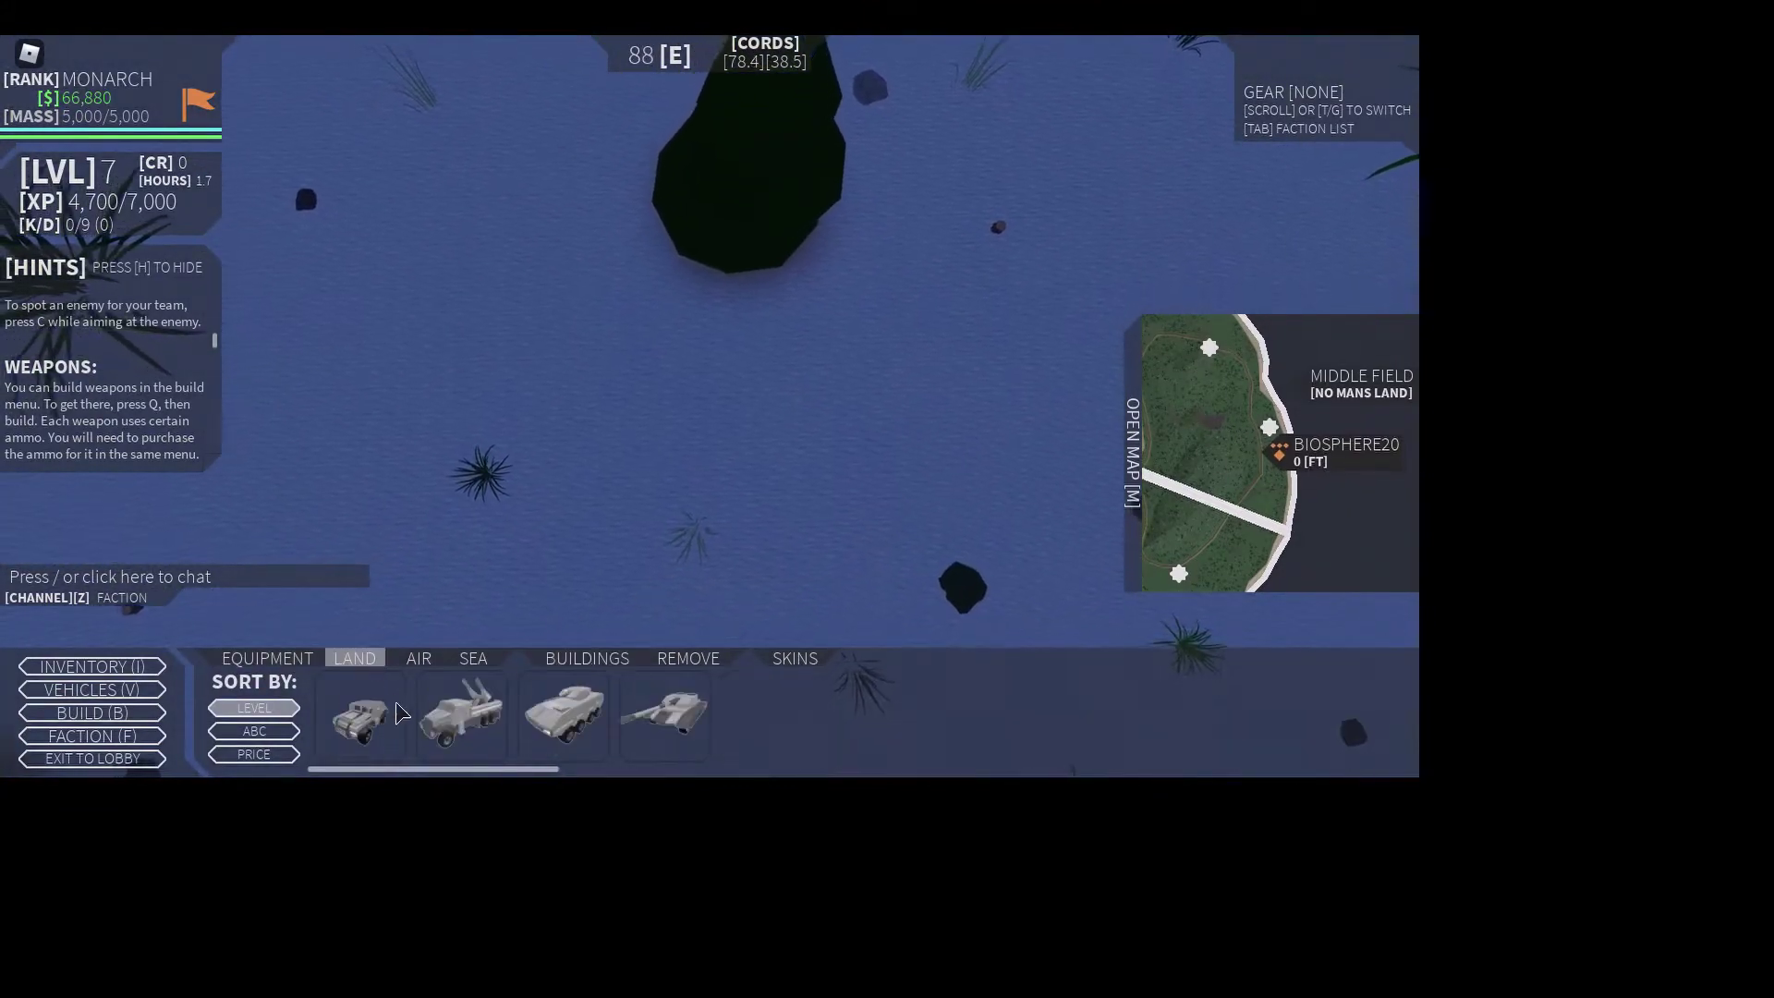
pyautogui.click(508, 746)
pyautogui.click(556, 560)
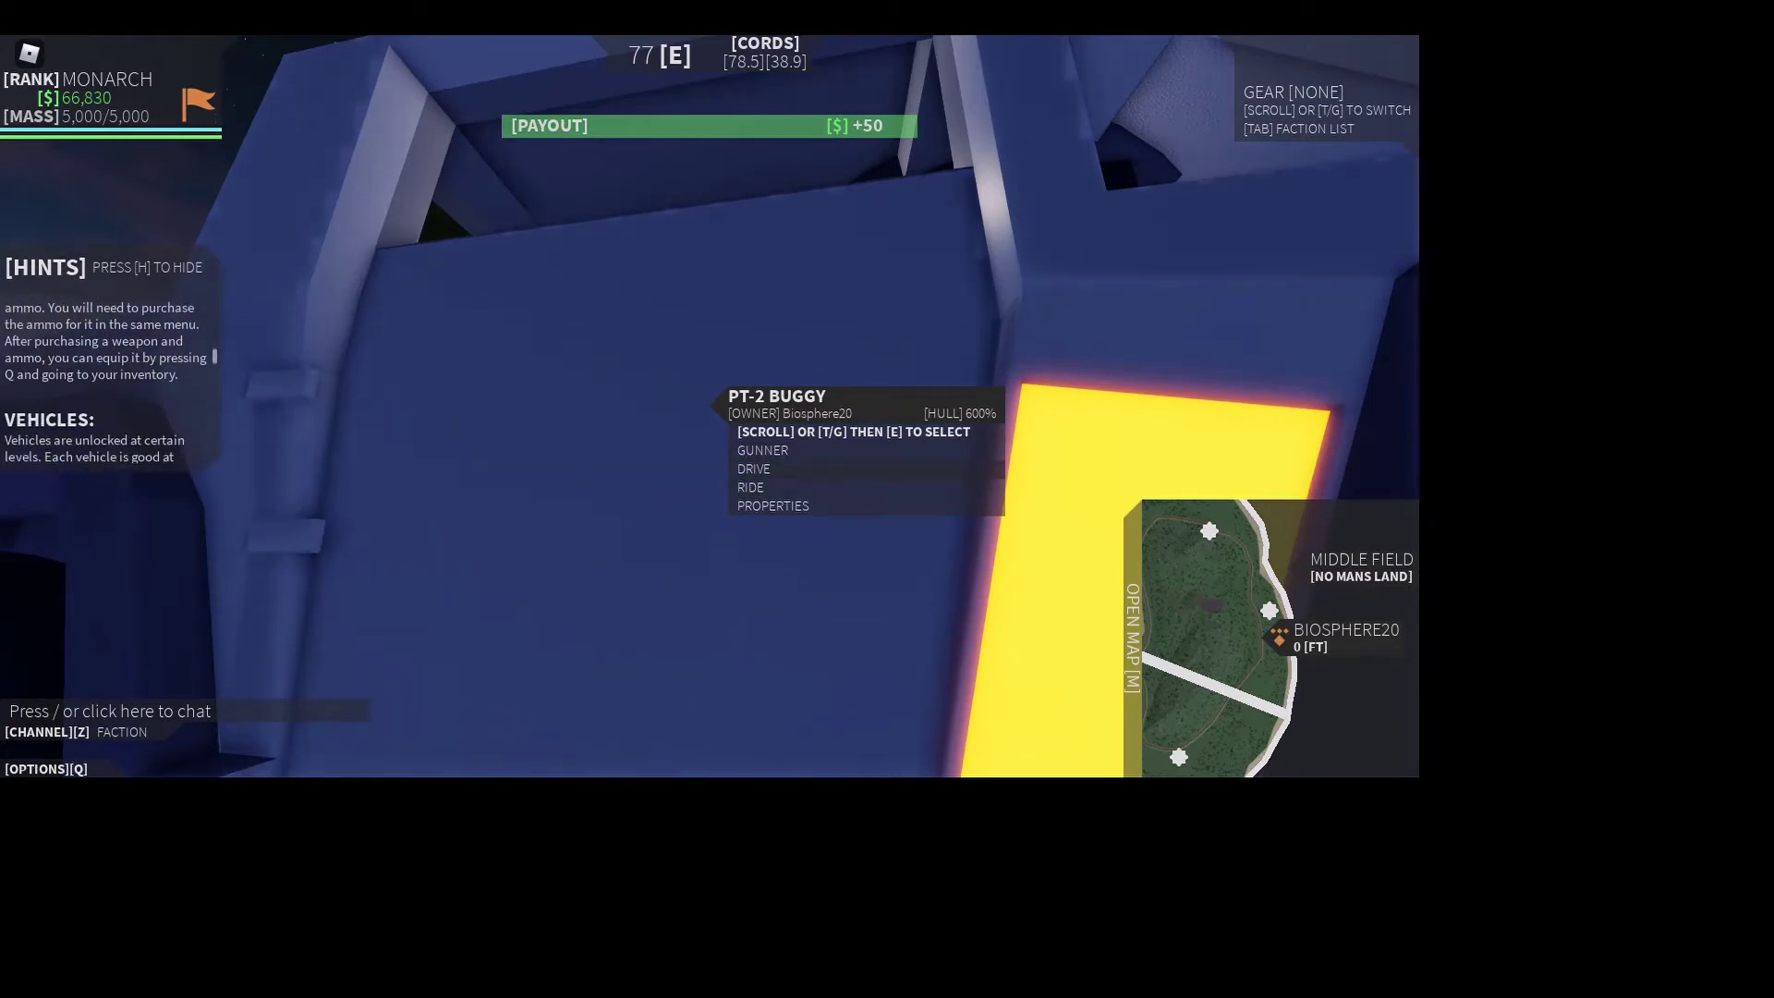
# - Take the buggy's driver seat, drive it toward the extractor, and get out
pyautogui.press('e')
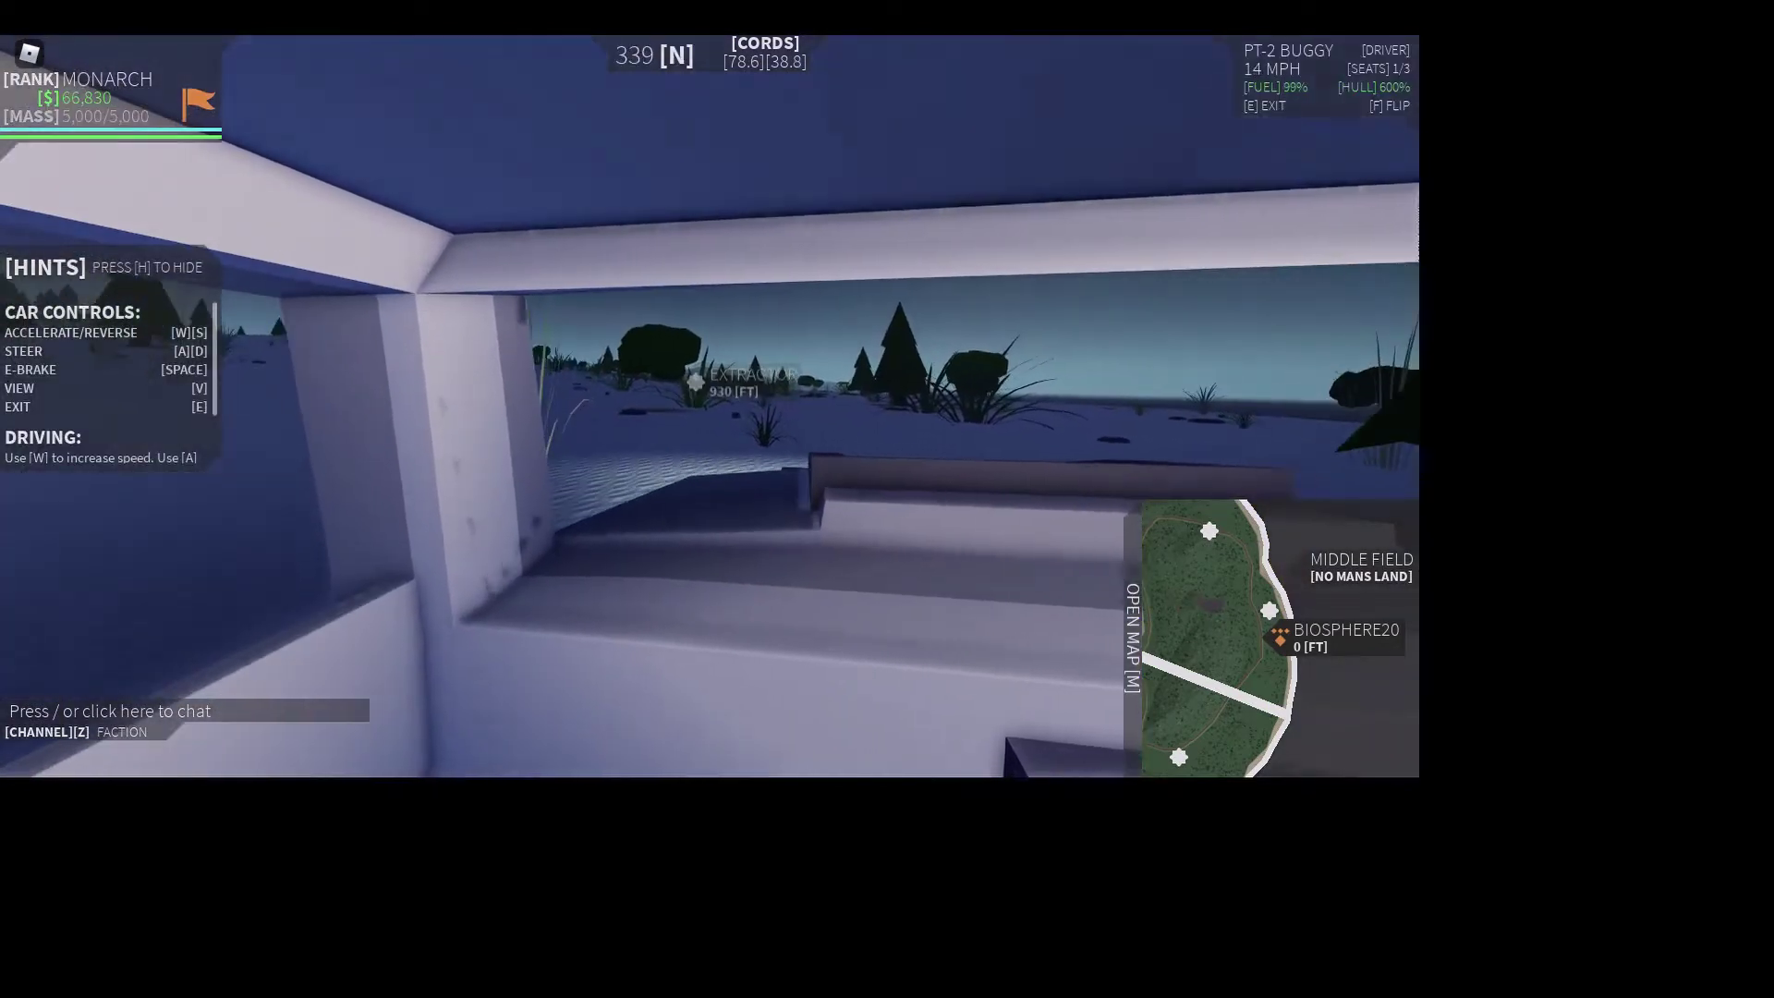
pyautogui.press('w')
pyautogui.press('a')
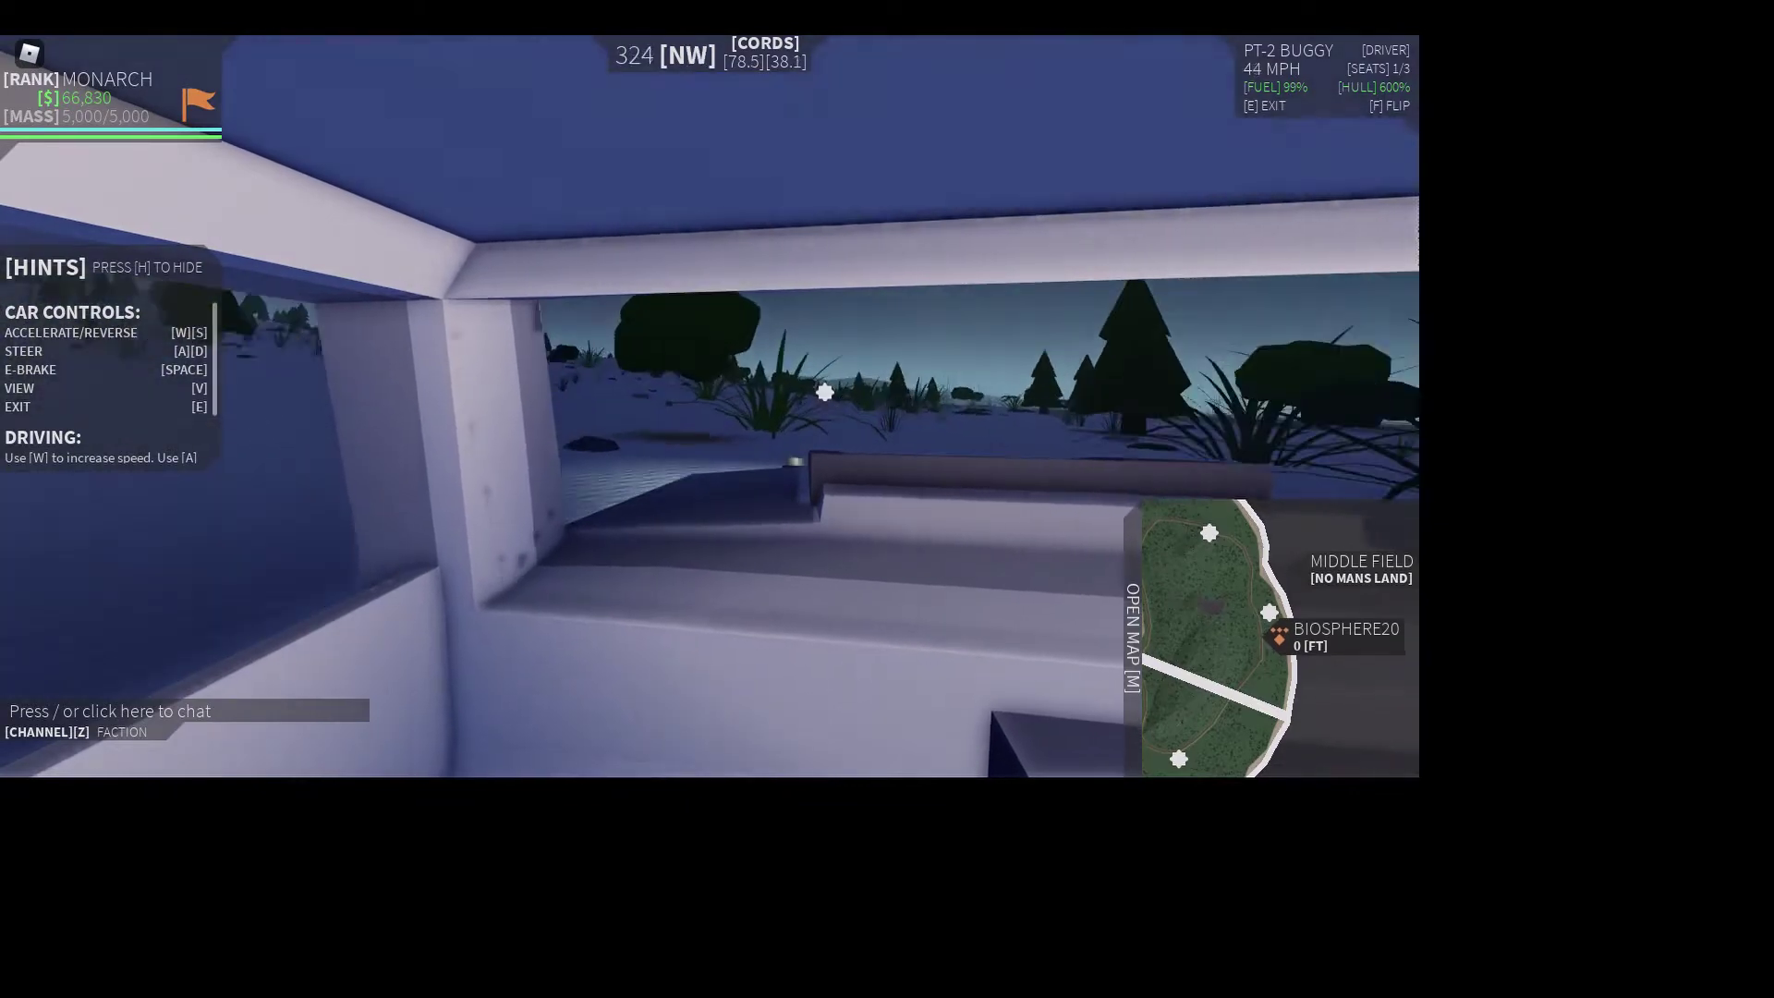
pyautogui.press('w')
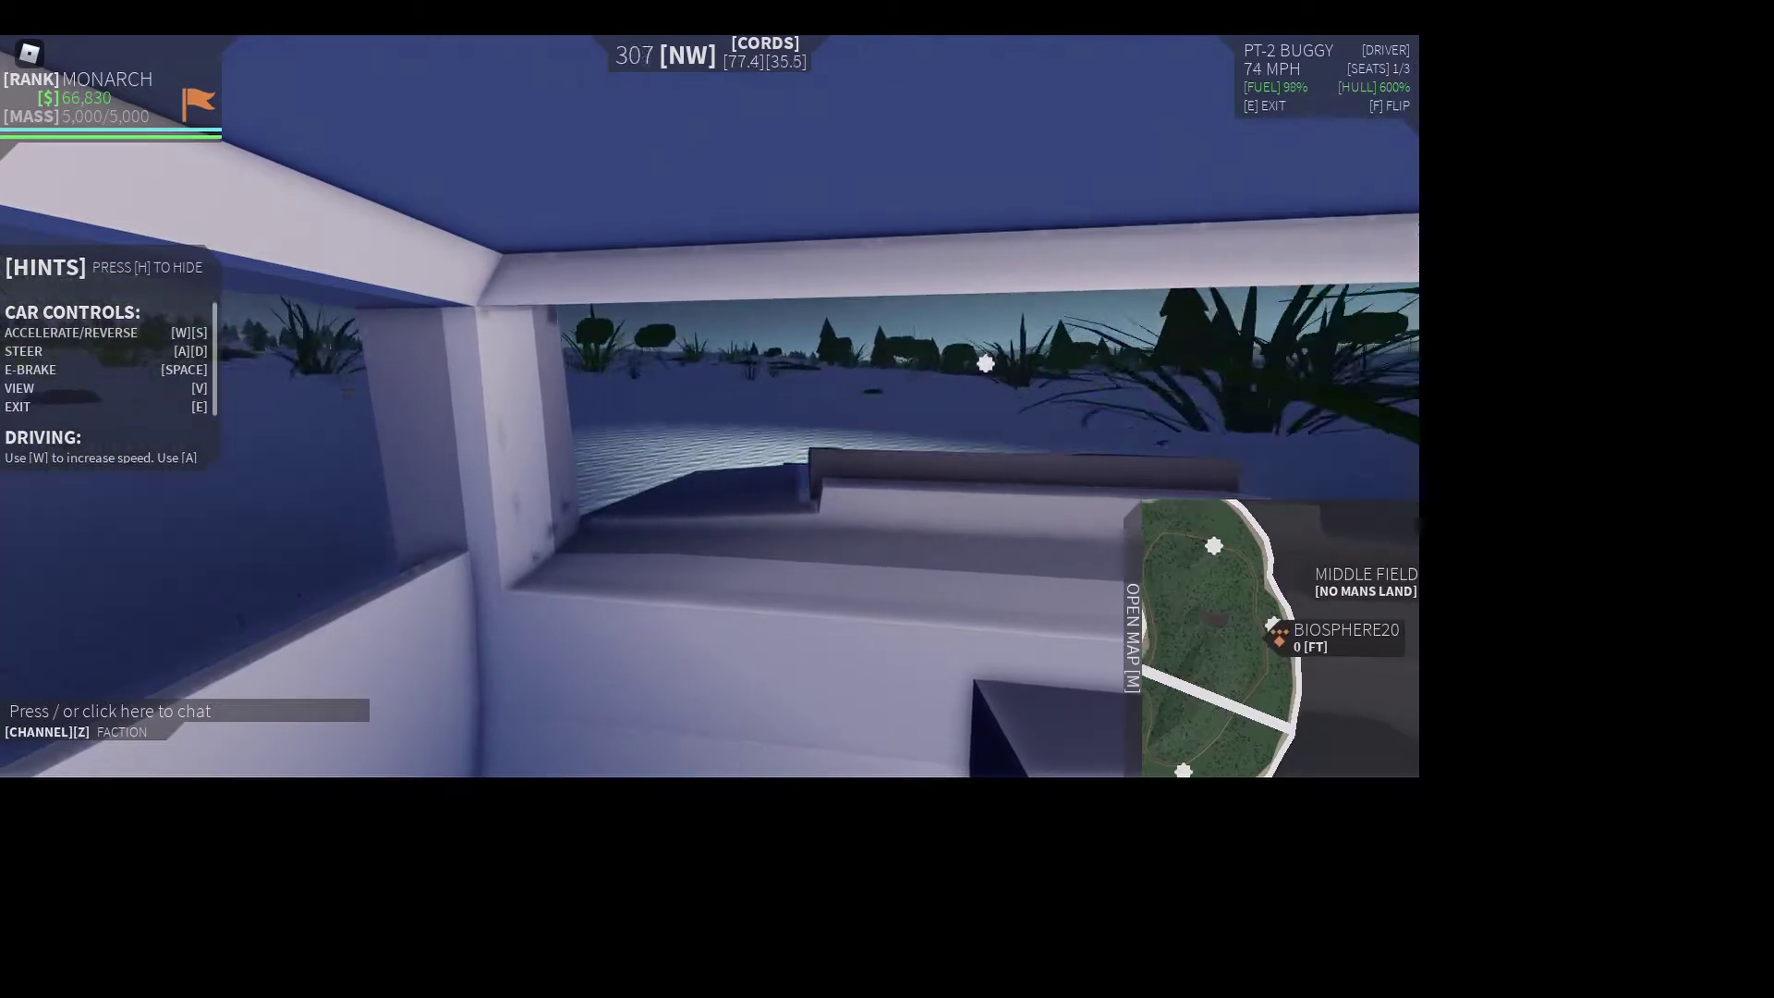
pyautogui.press('d')
pyautogui.press('d')
pyautogui.press('a')
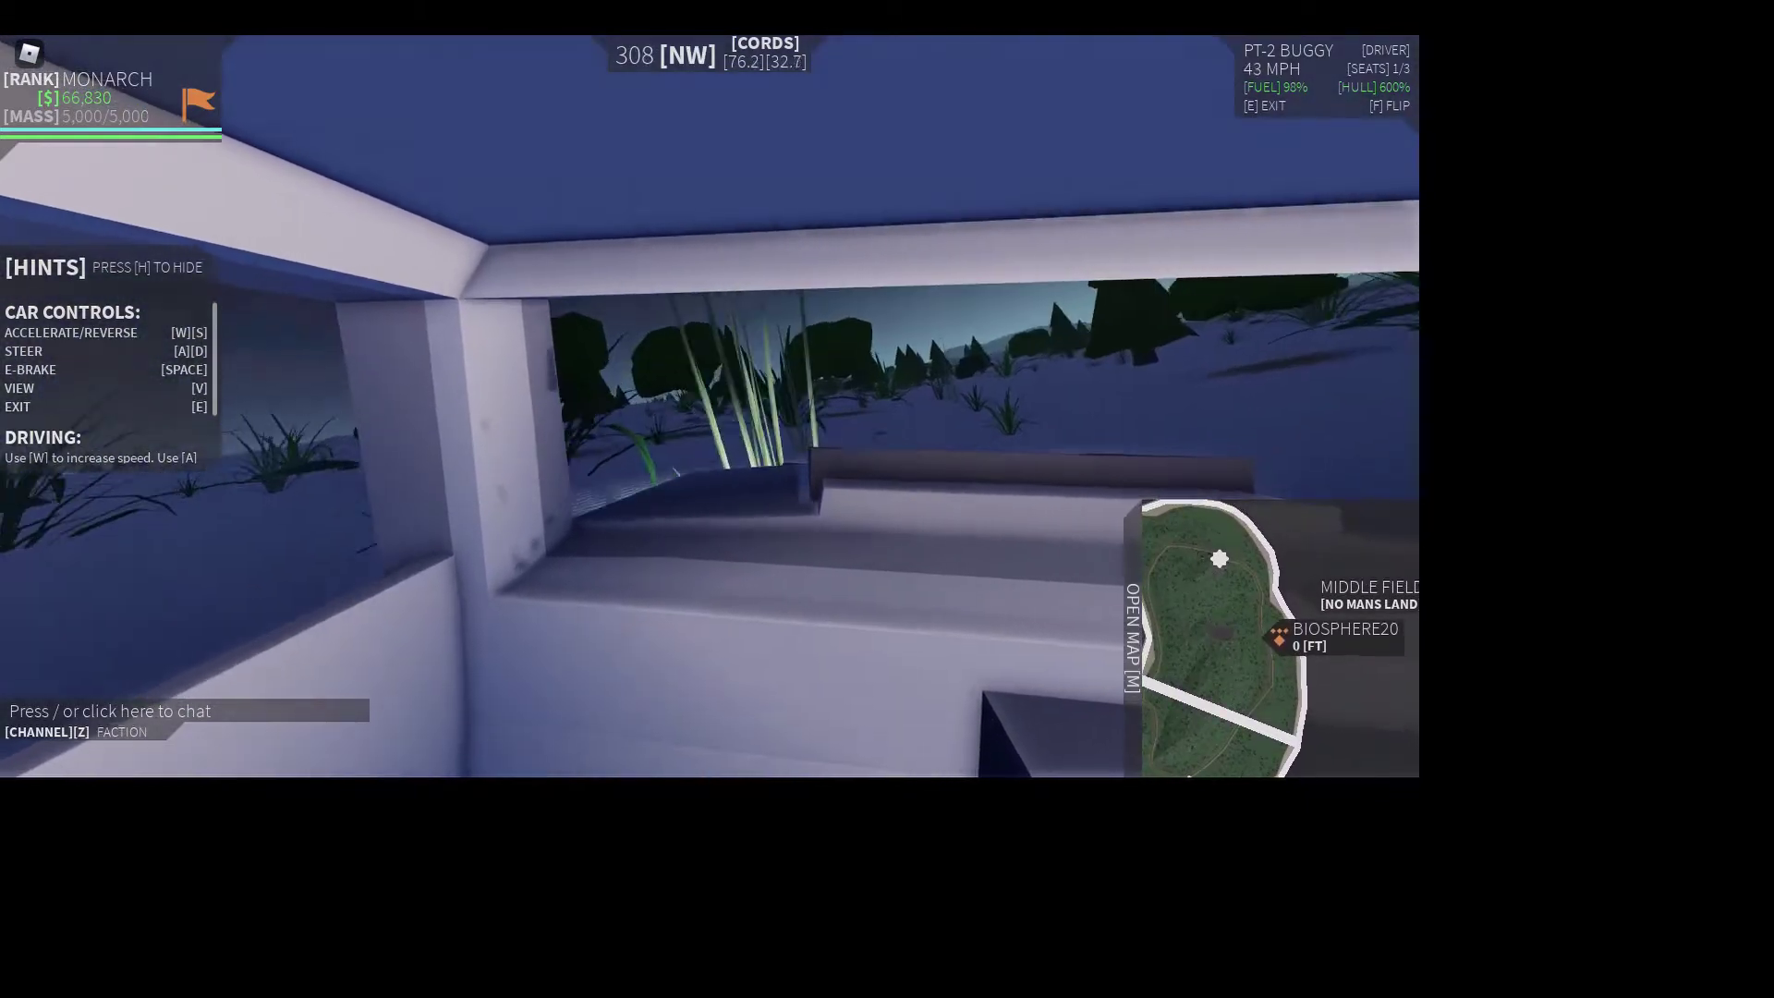
pyautogui.press('e')
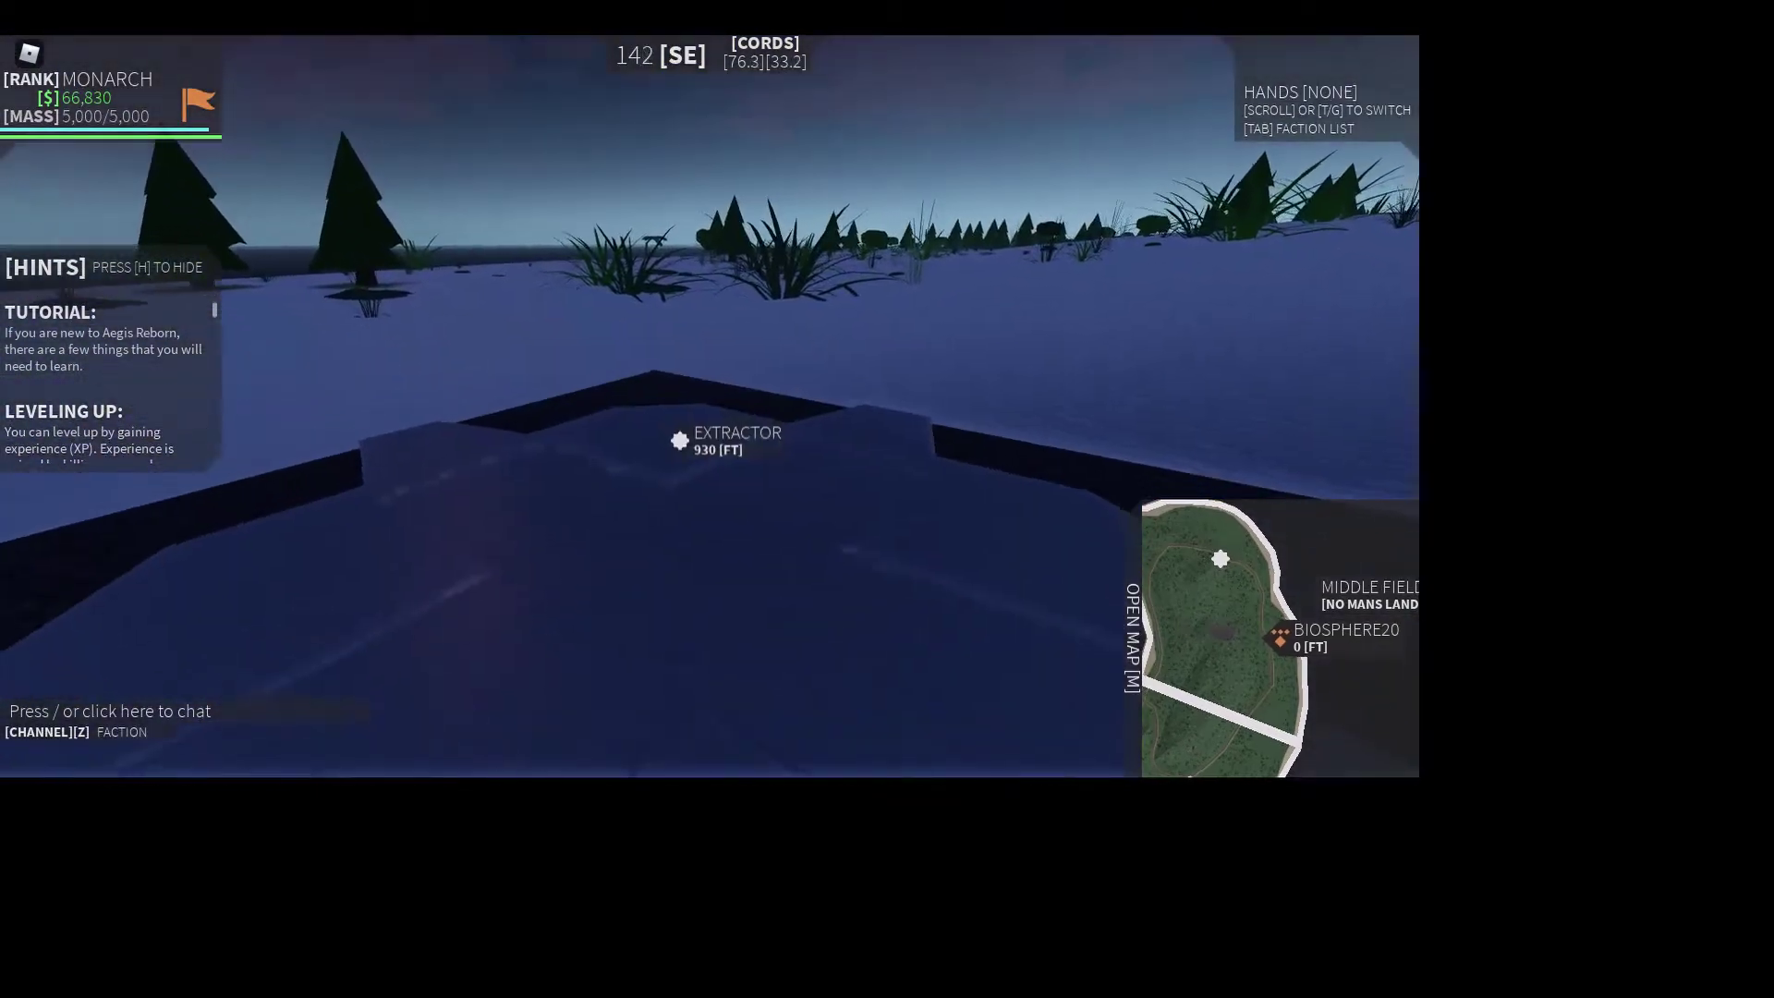
# - From the Buildings list, build a Mass Extractor on the Middle Field extractor platform
pyautogui.press('q')
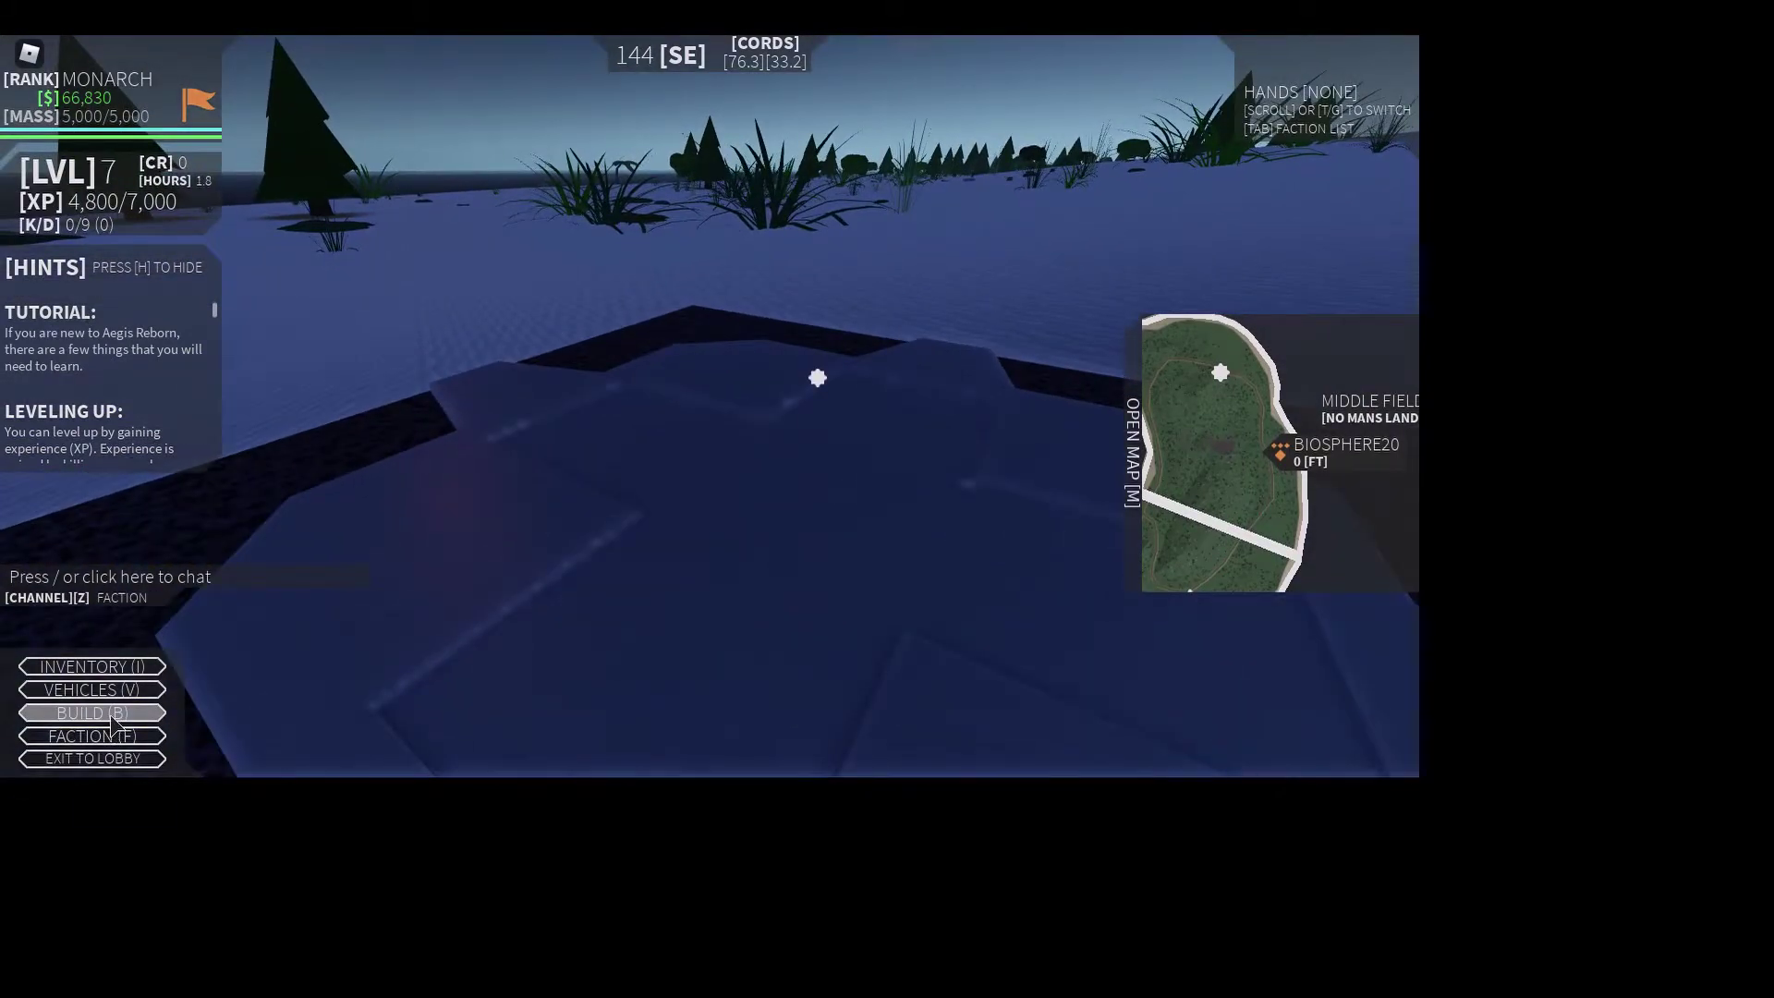
pyautogui.click(115, 716)
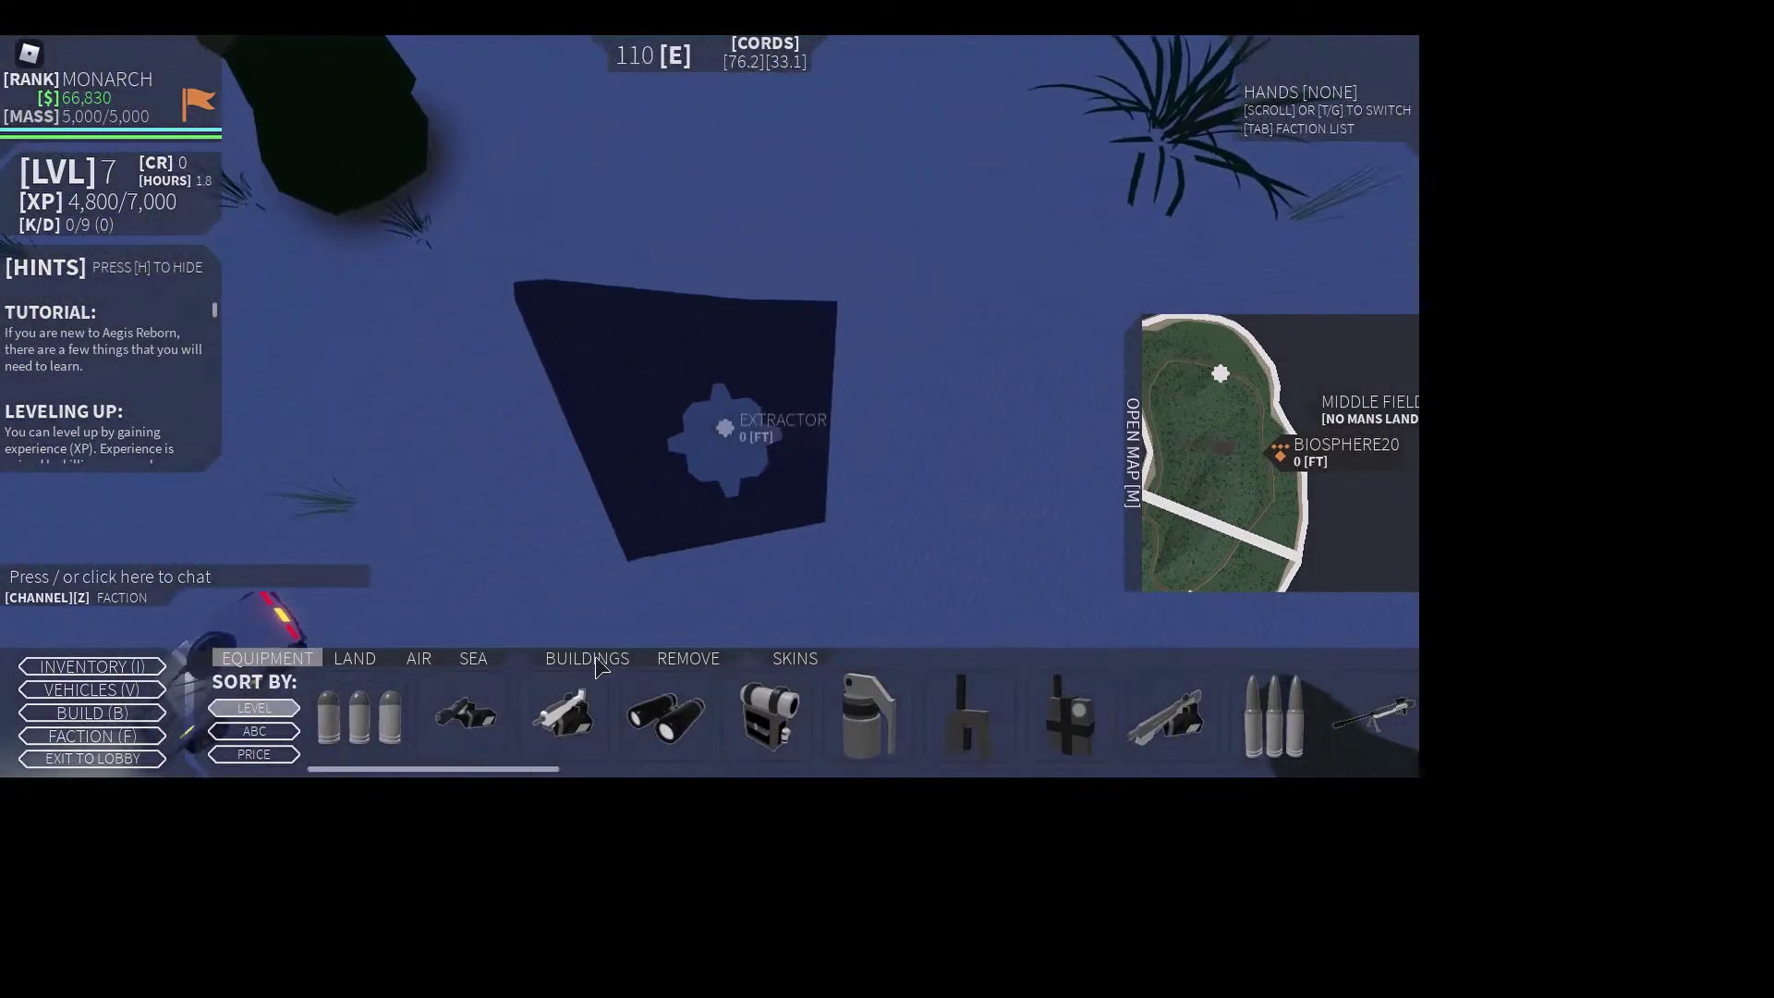
pyautogui.click(596, 661)
pyautogui.click(578, 705)
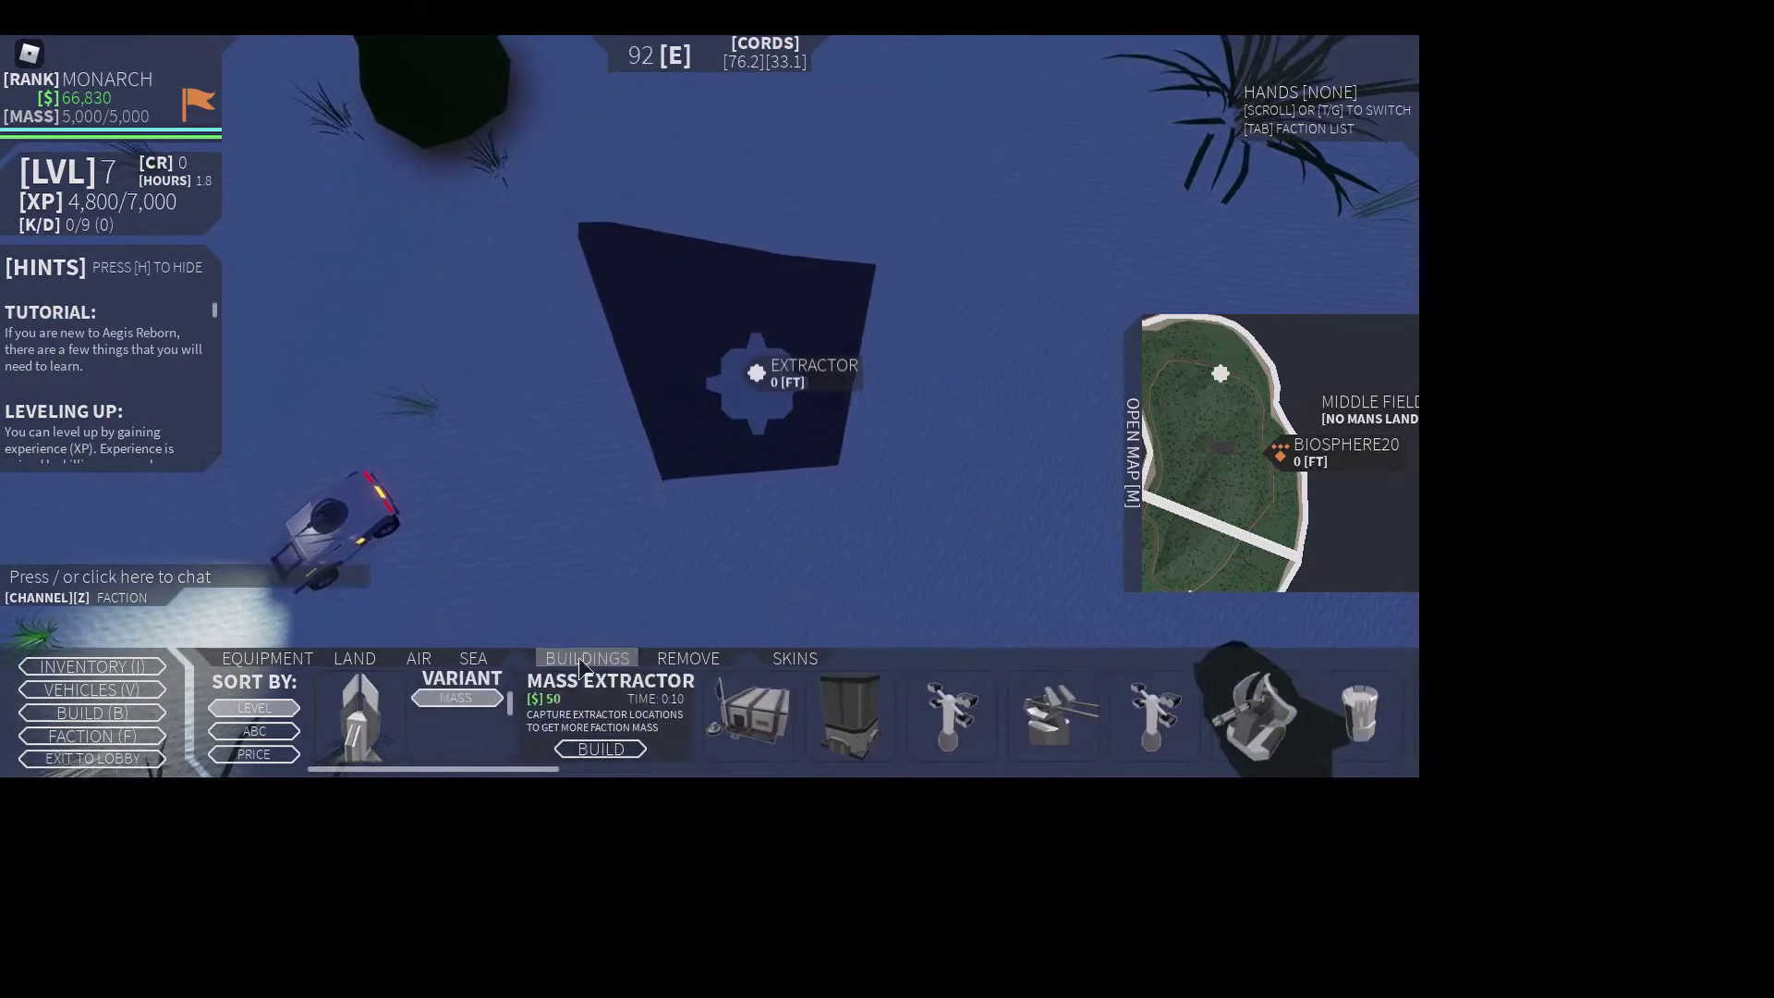
pyautogui.click(597, 750)
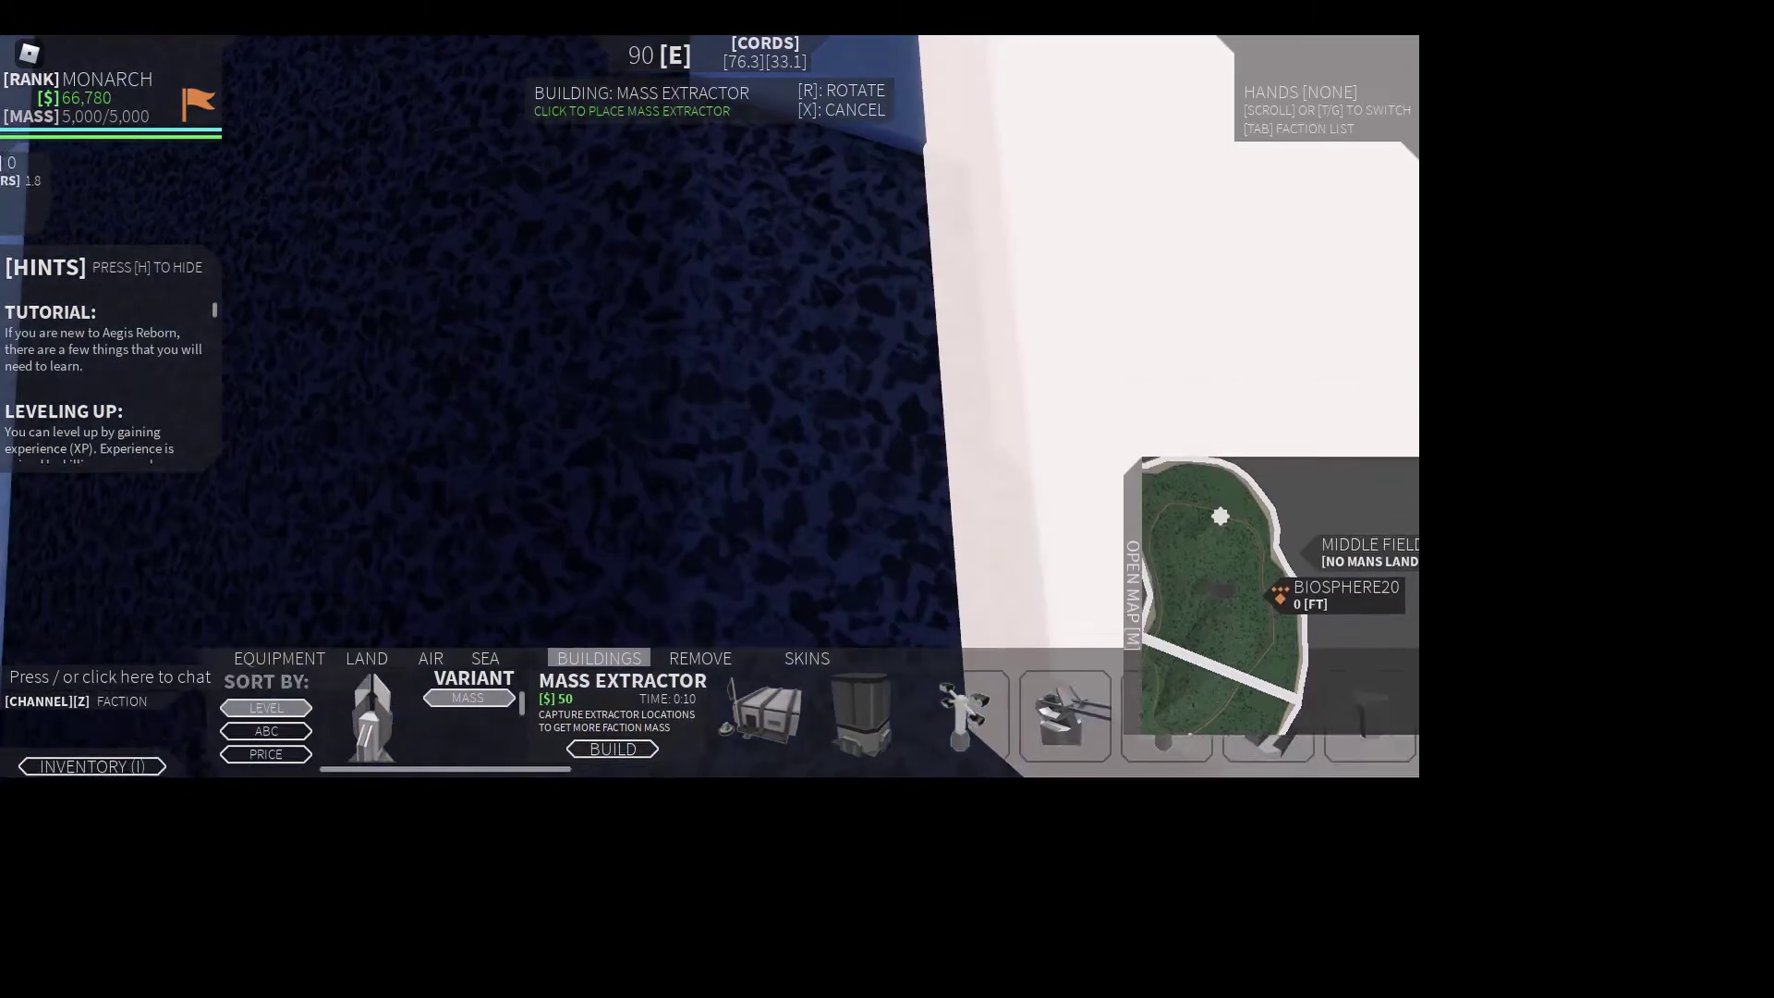
pyautogui.click(781, 531)
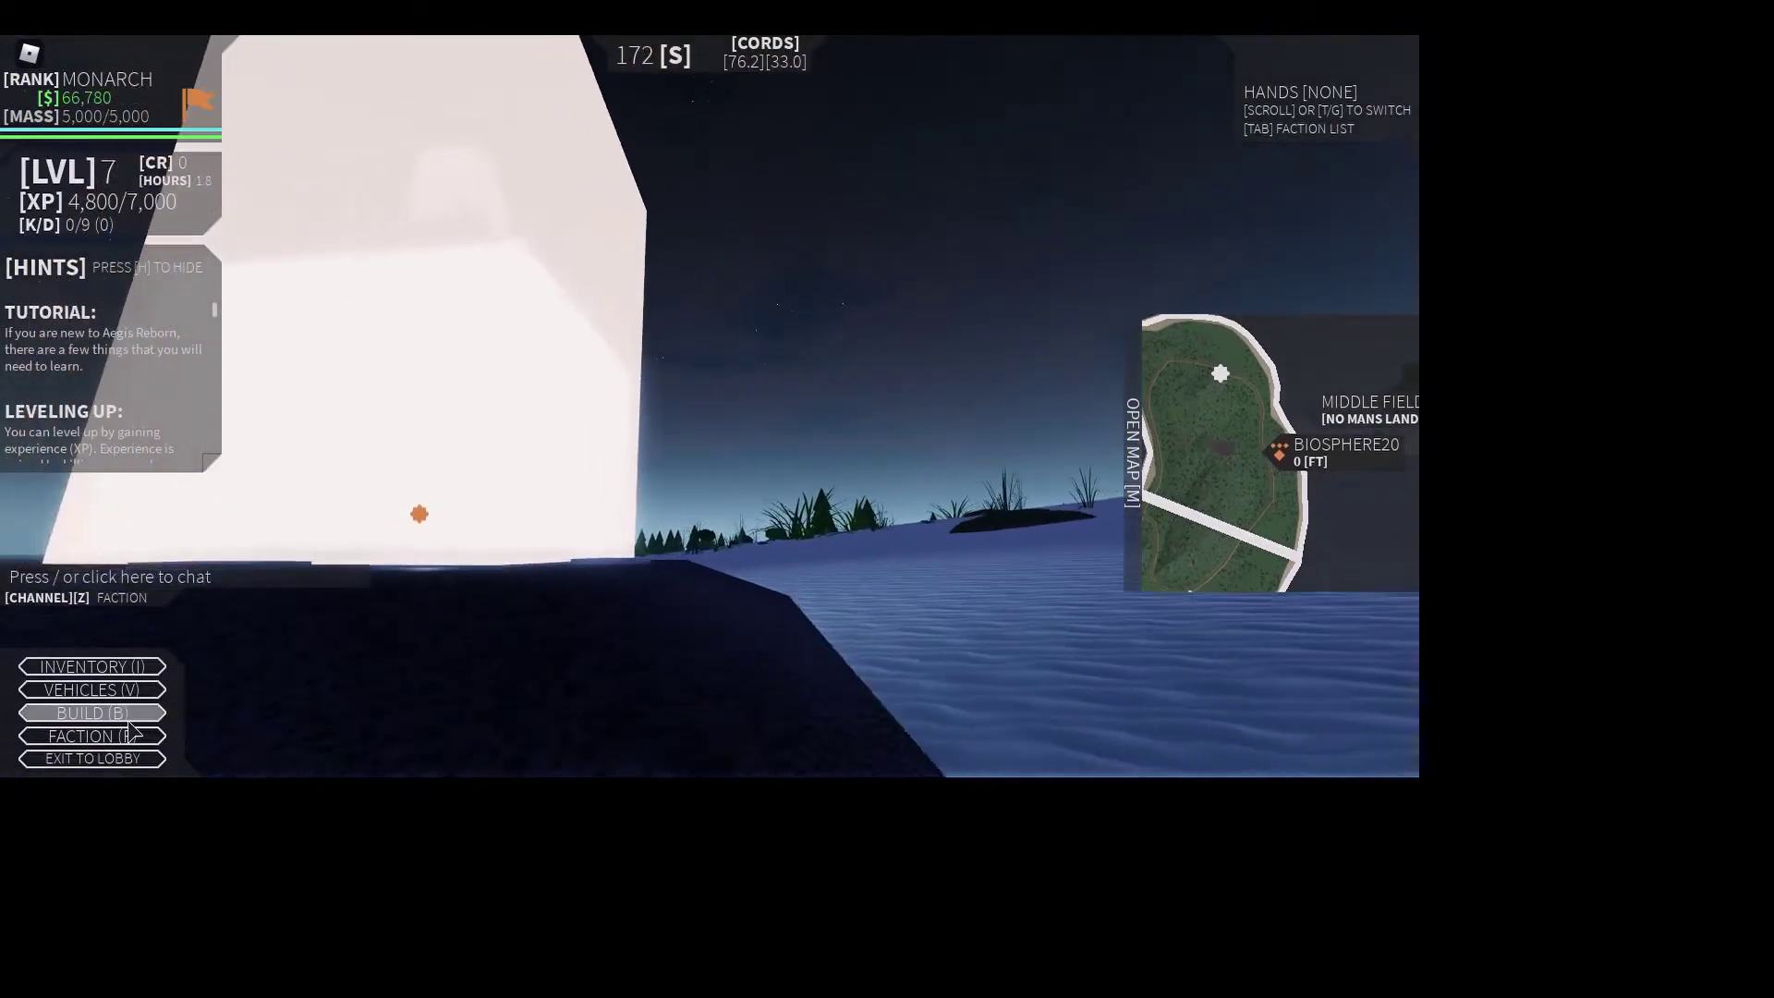
# - Choose a Headquarters from the Buildings list and start its placement preview
pyautogui.click(125, 717)
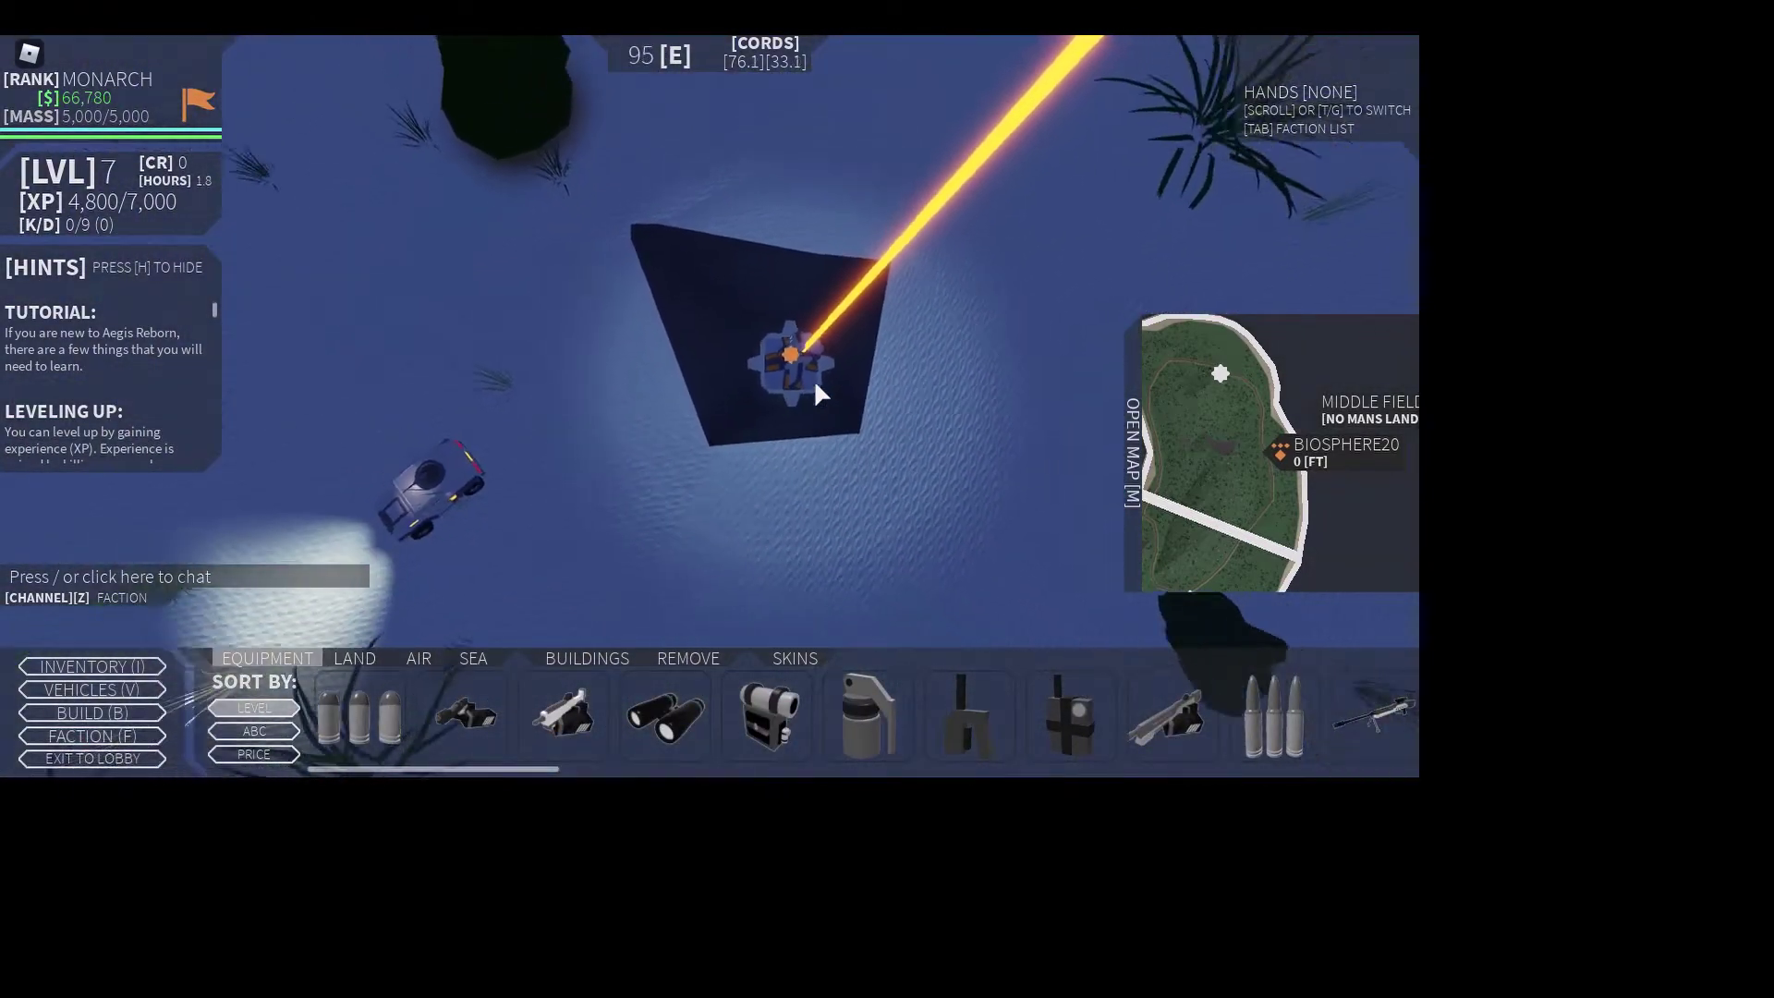
pyautogui.scroll(3, 770, 402)
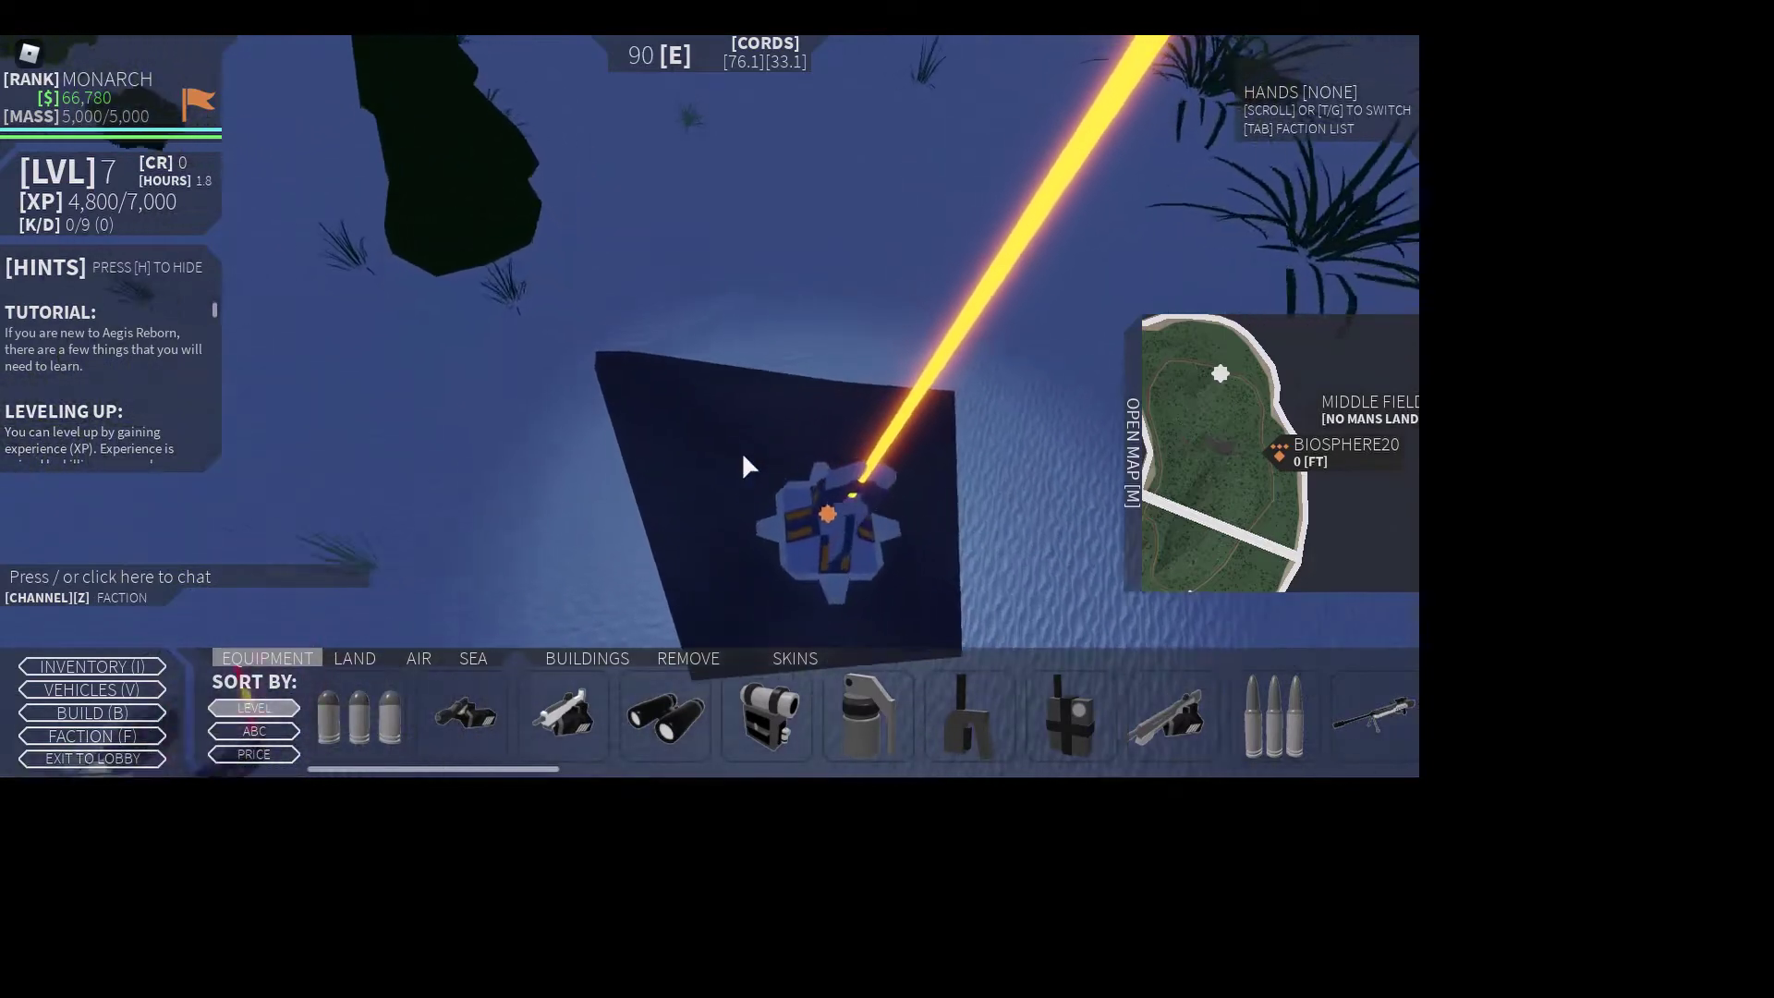
pyautogui.scroll(-5, 745, 455)
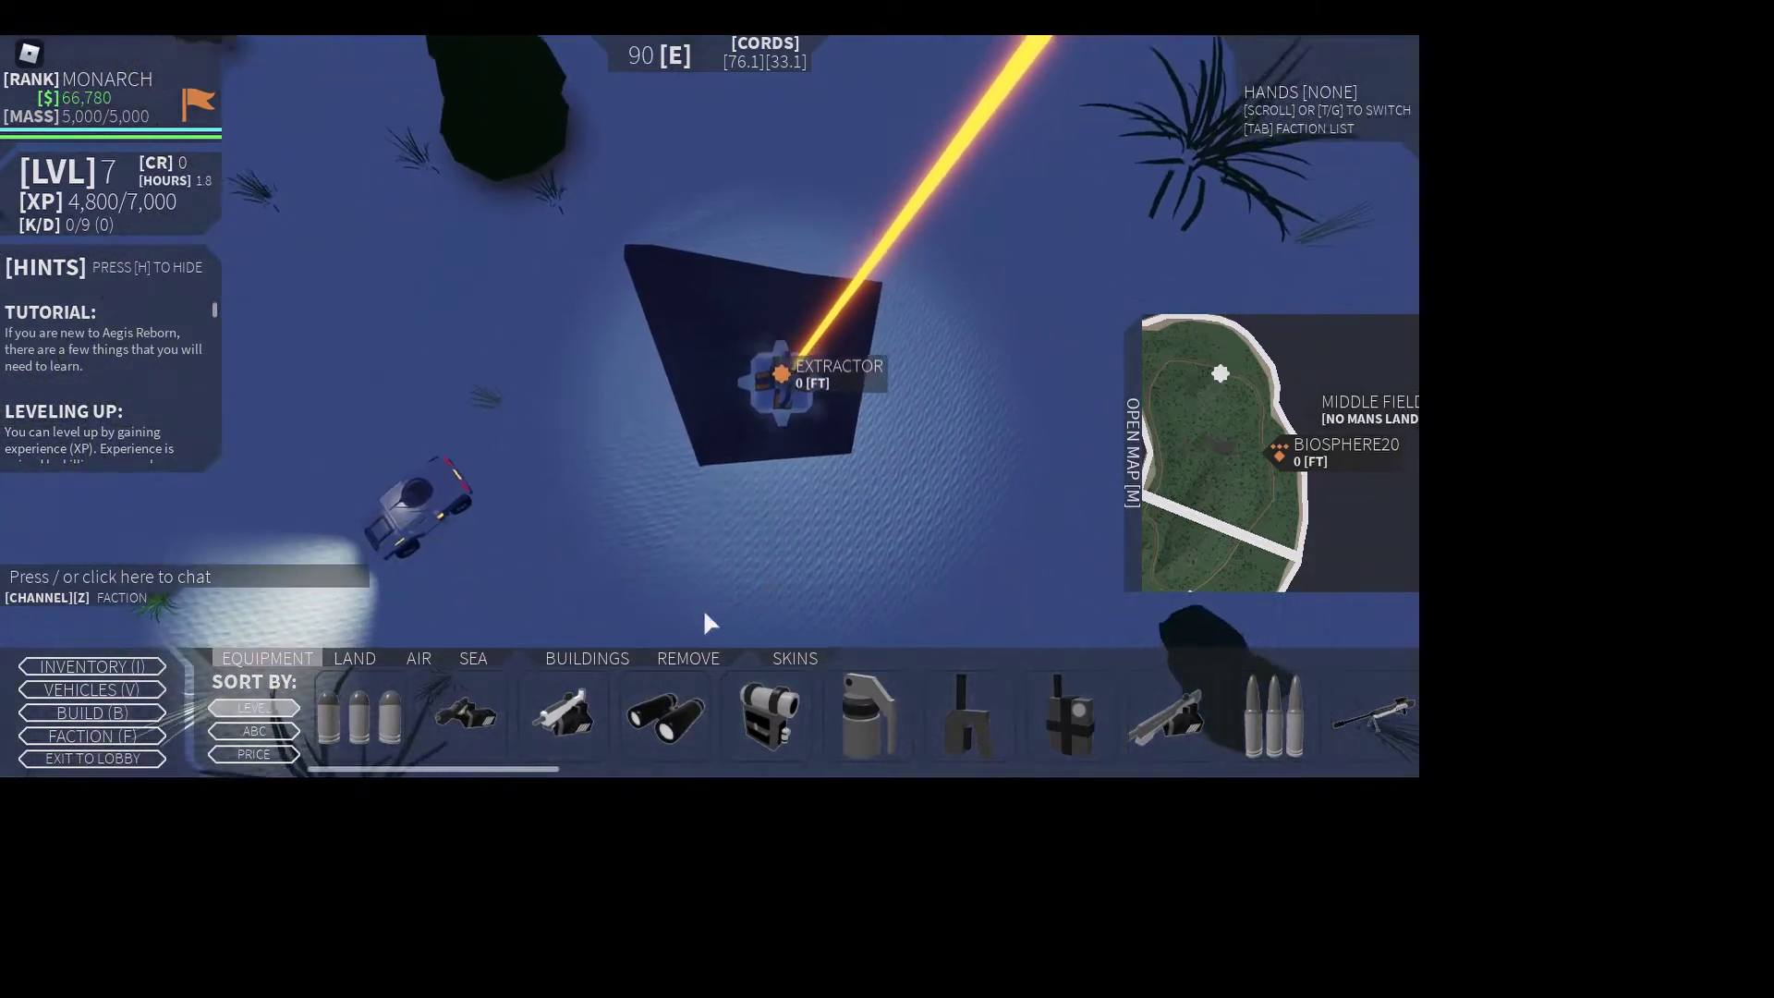
pyautogui.click(580, 667)
pyautogui.click(462, 723)
pyautogui.click(590, 749)
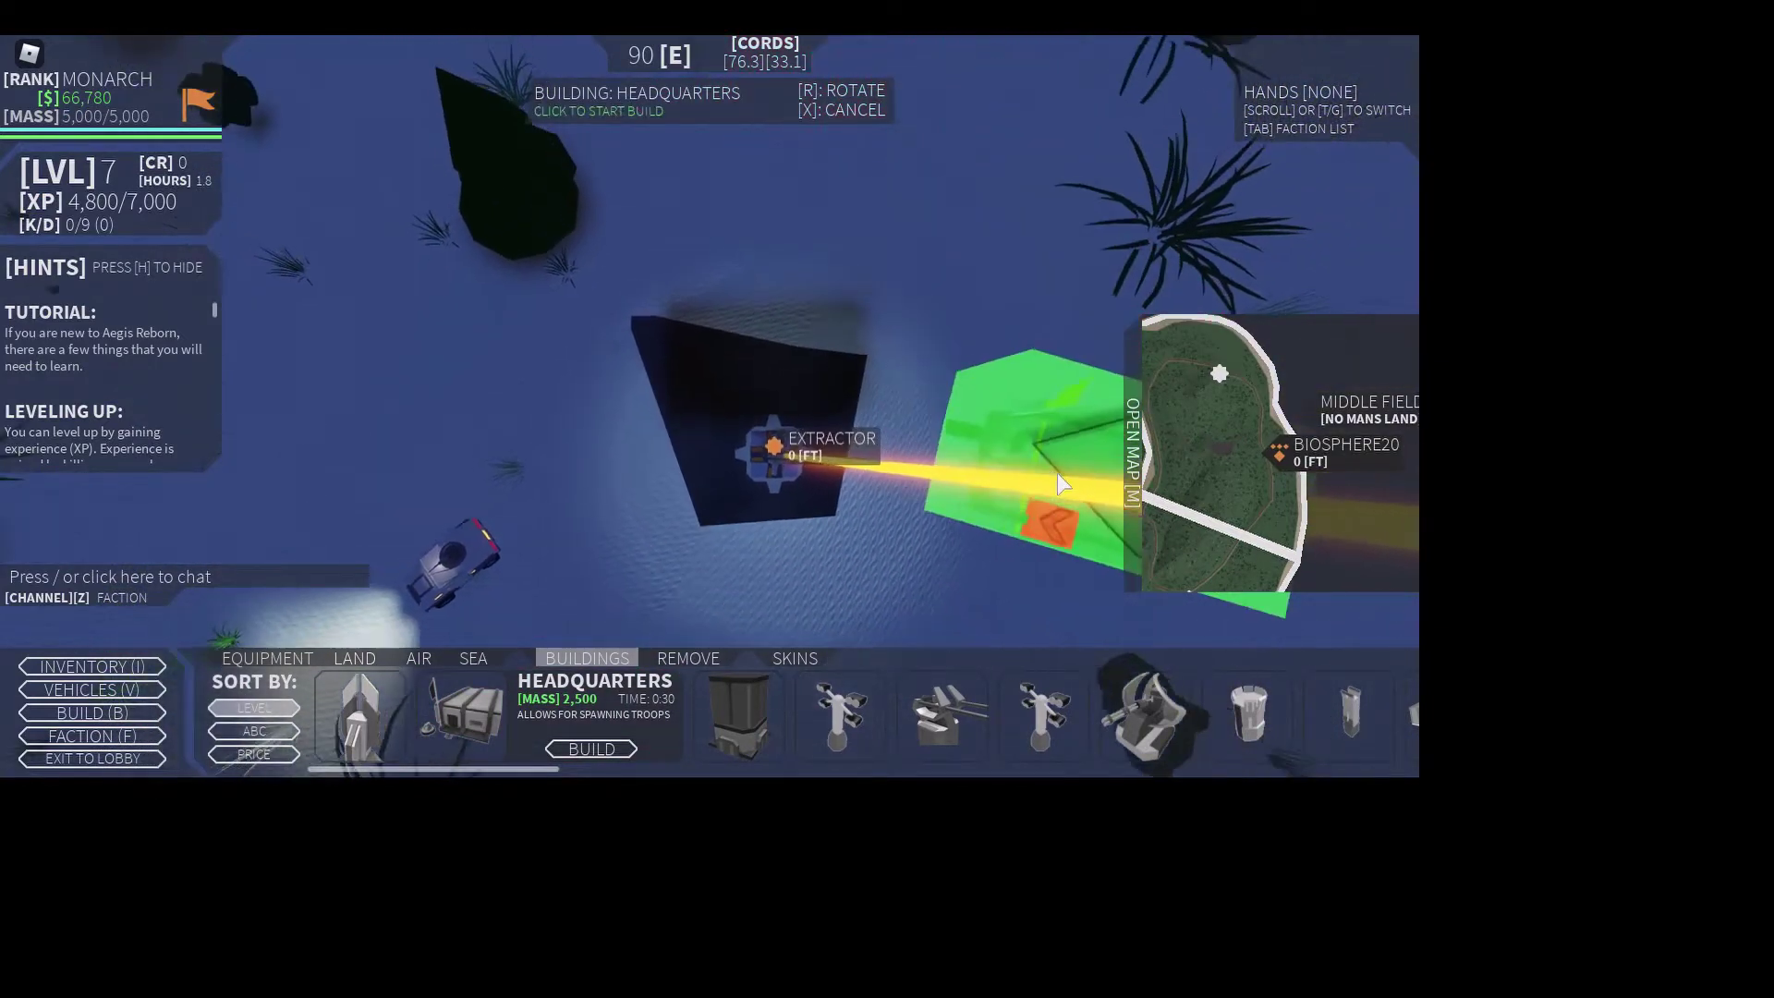
# - Place the Headquarters beside the extractor for 2,500 mass and walk toward the construction
pyautogui.click(1024, 464)
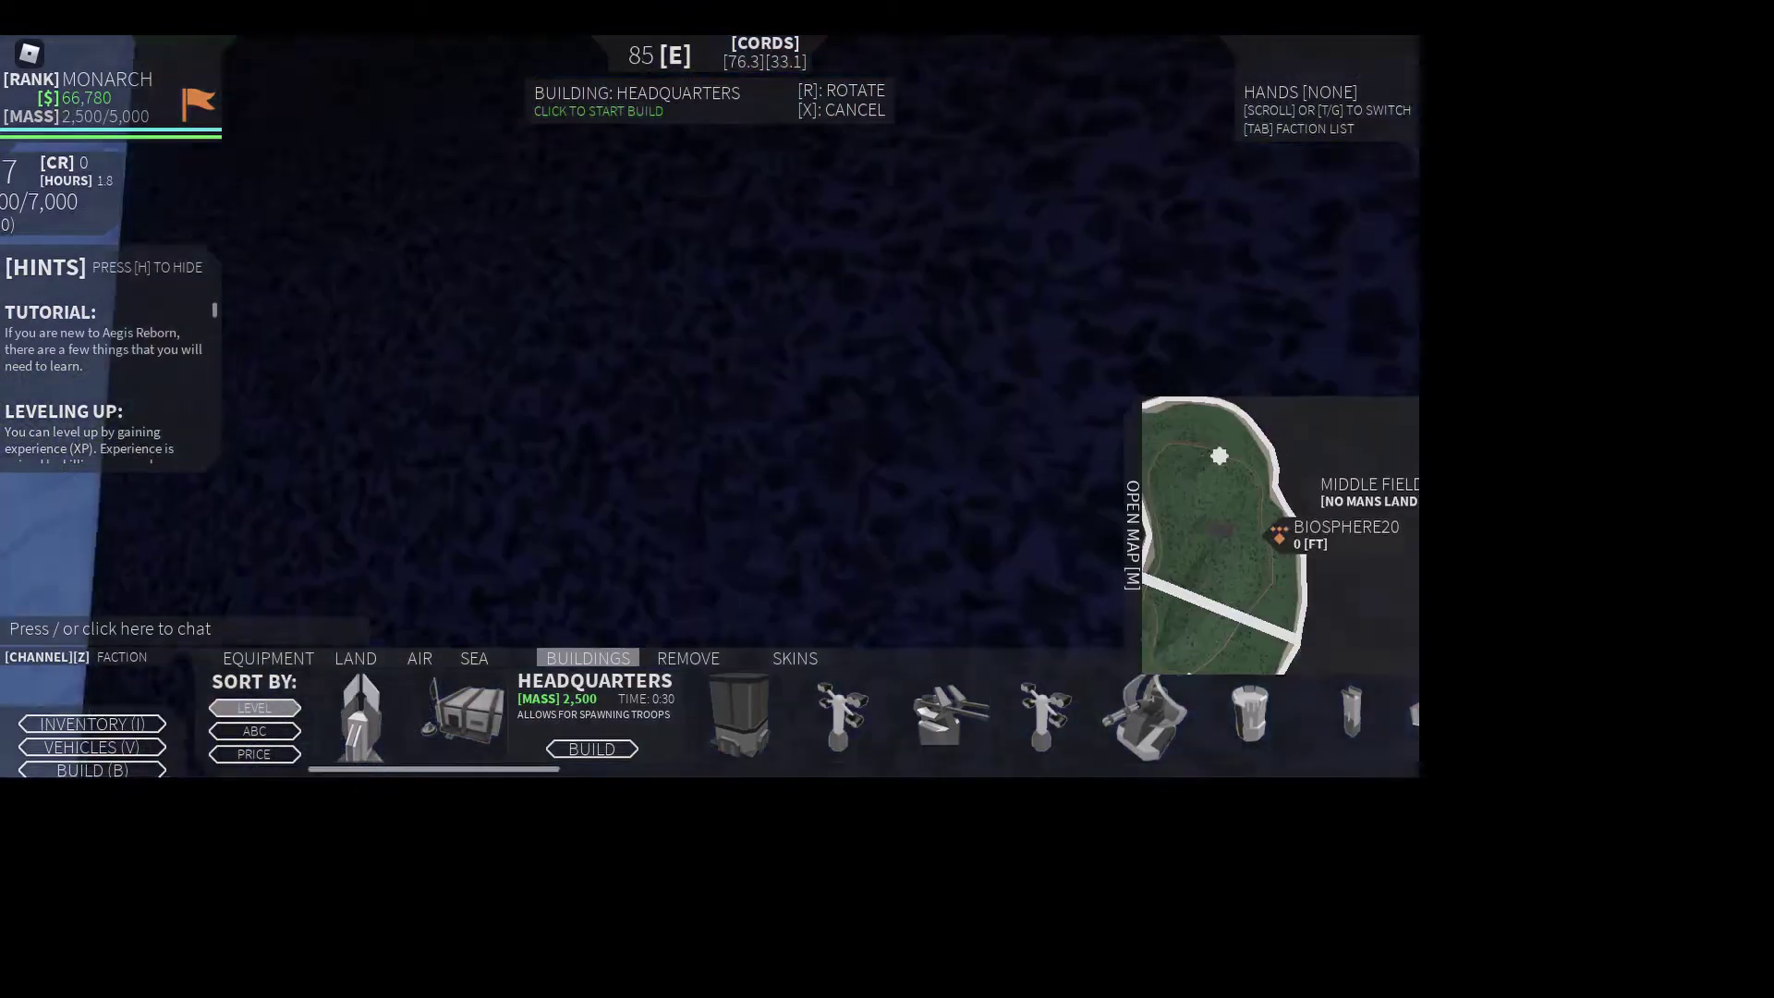
pyautogui.press('b')
pyautogui.press('w')
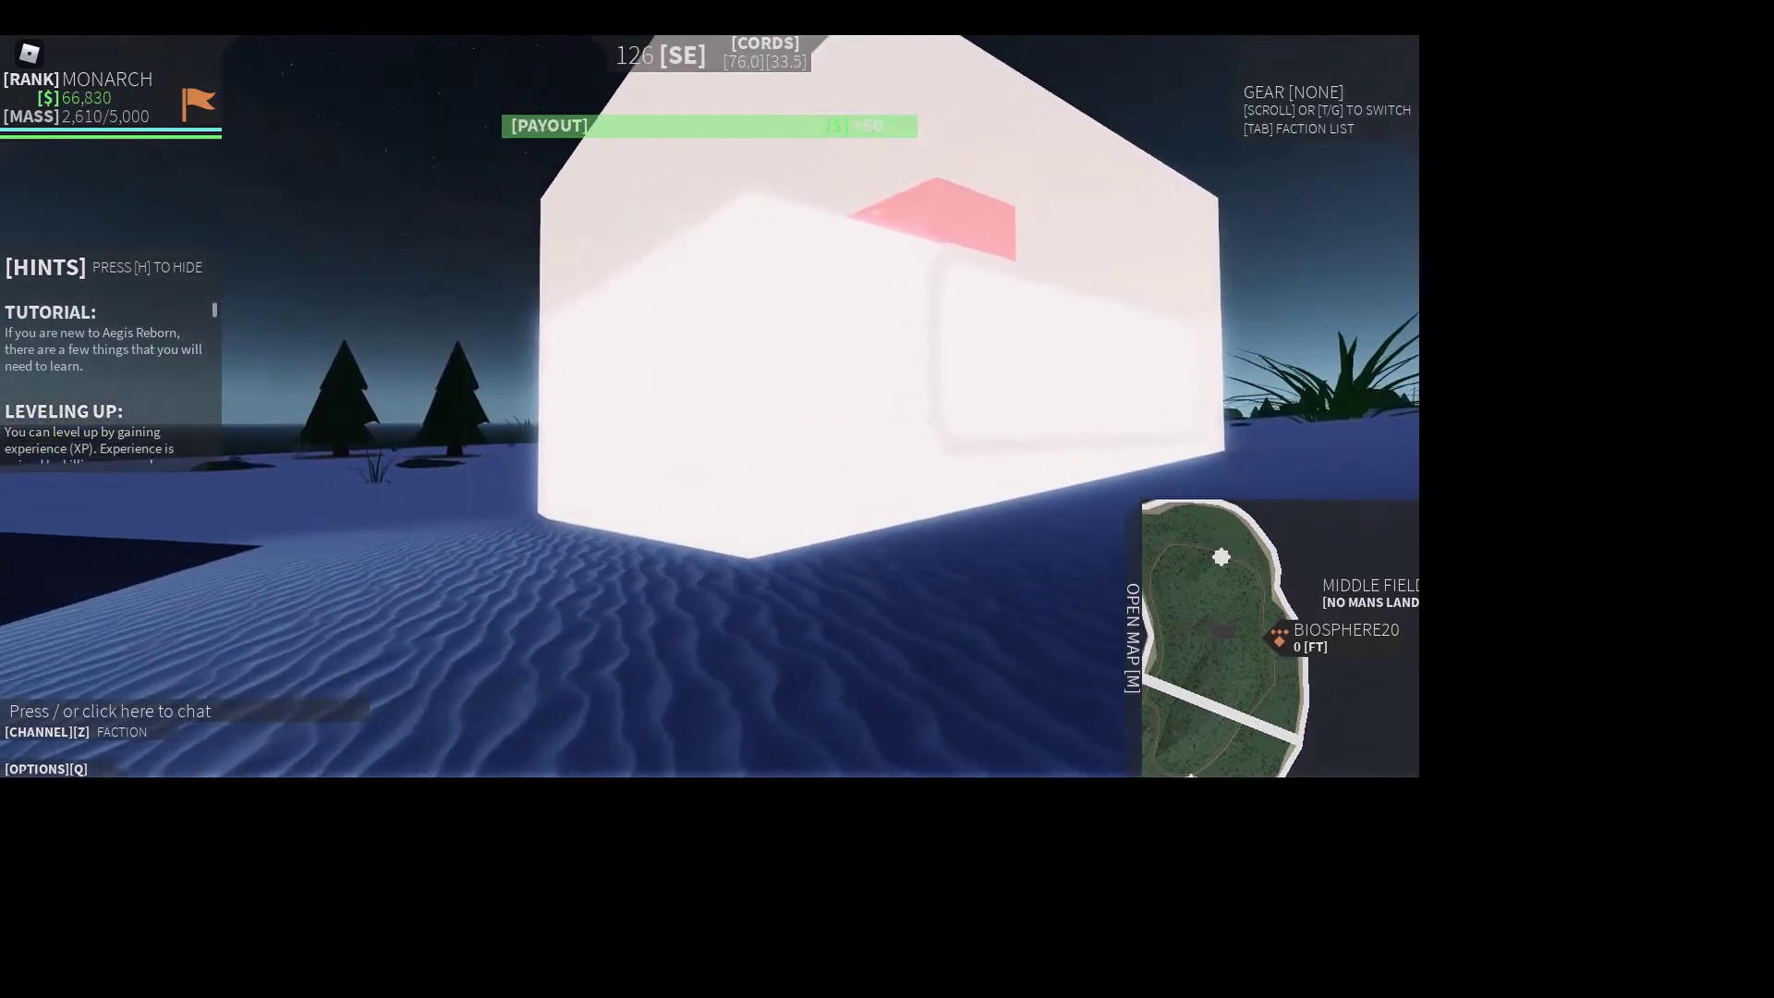
pyautogui.scroll(-3, 709, 416)
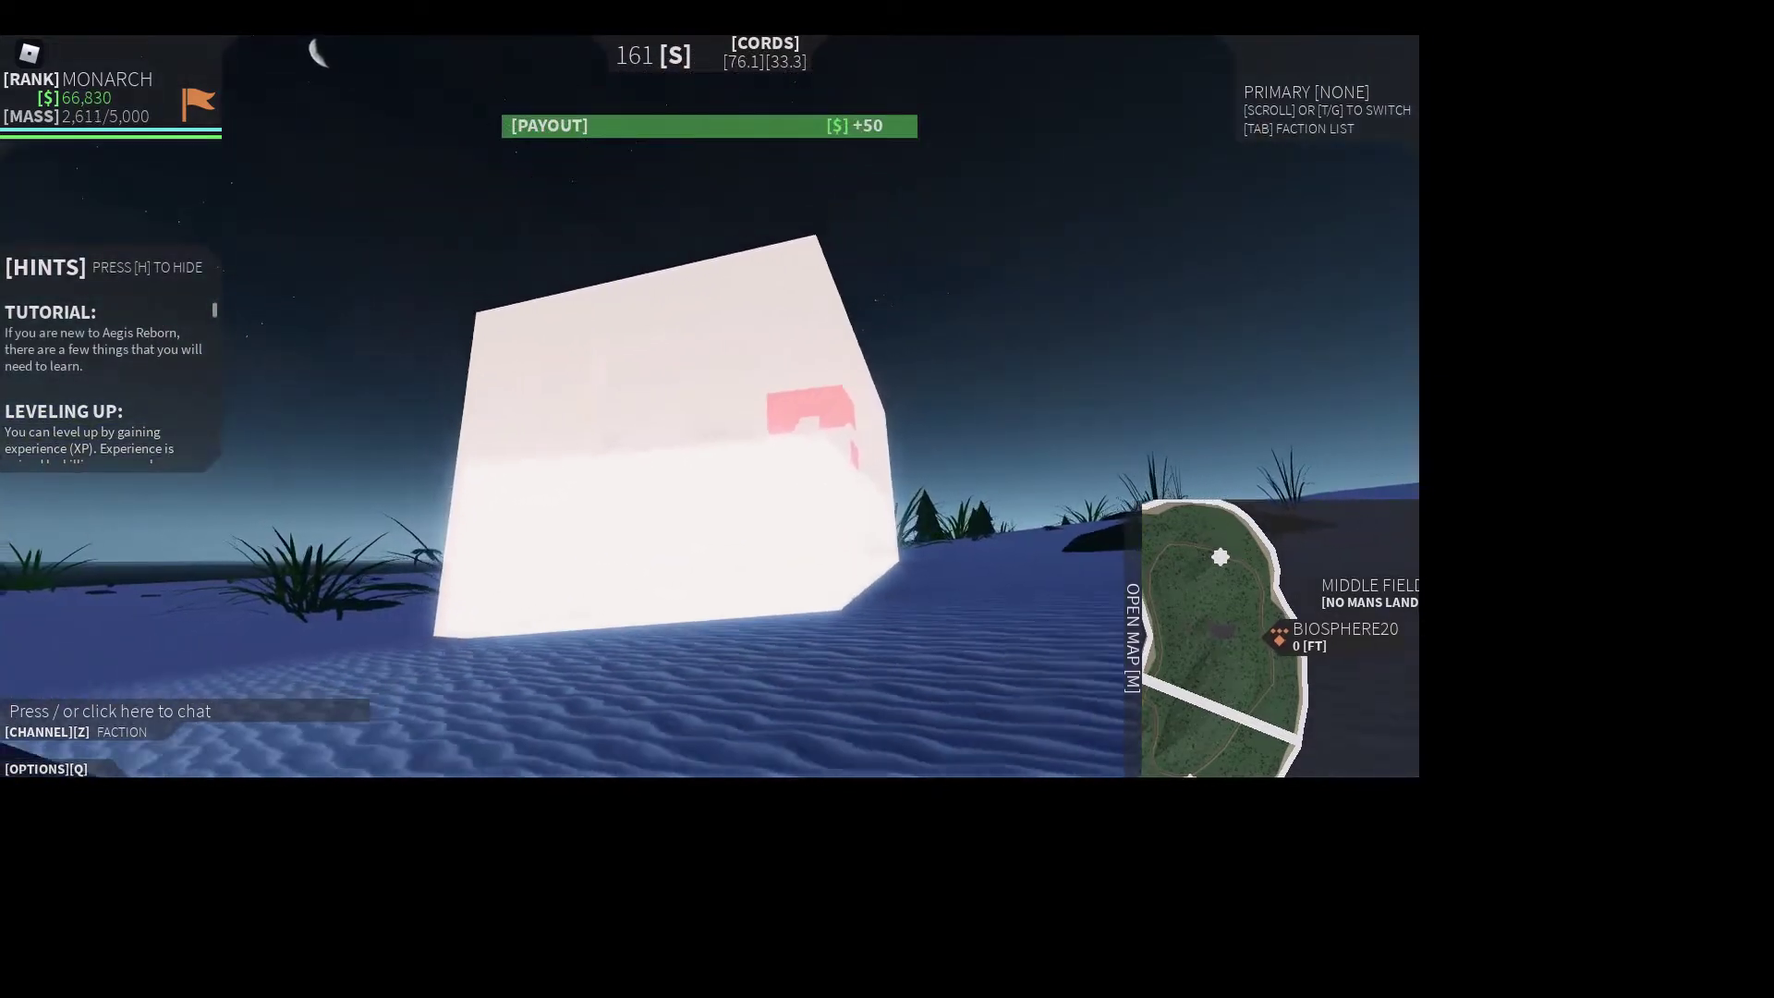
pyautogui.scroll(-1, 711, 416)
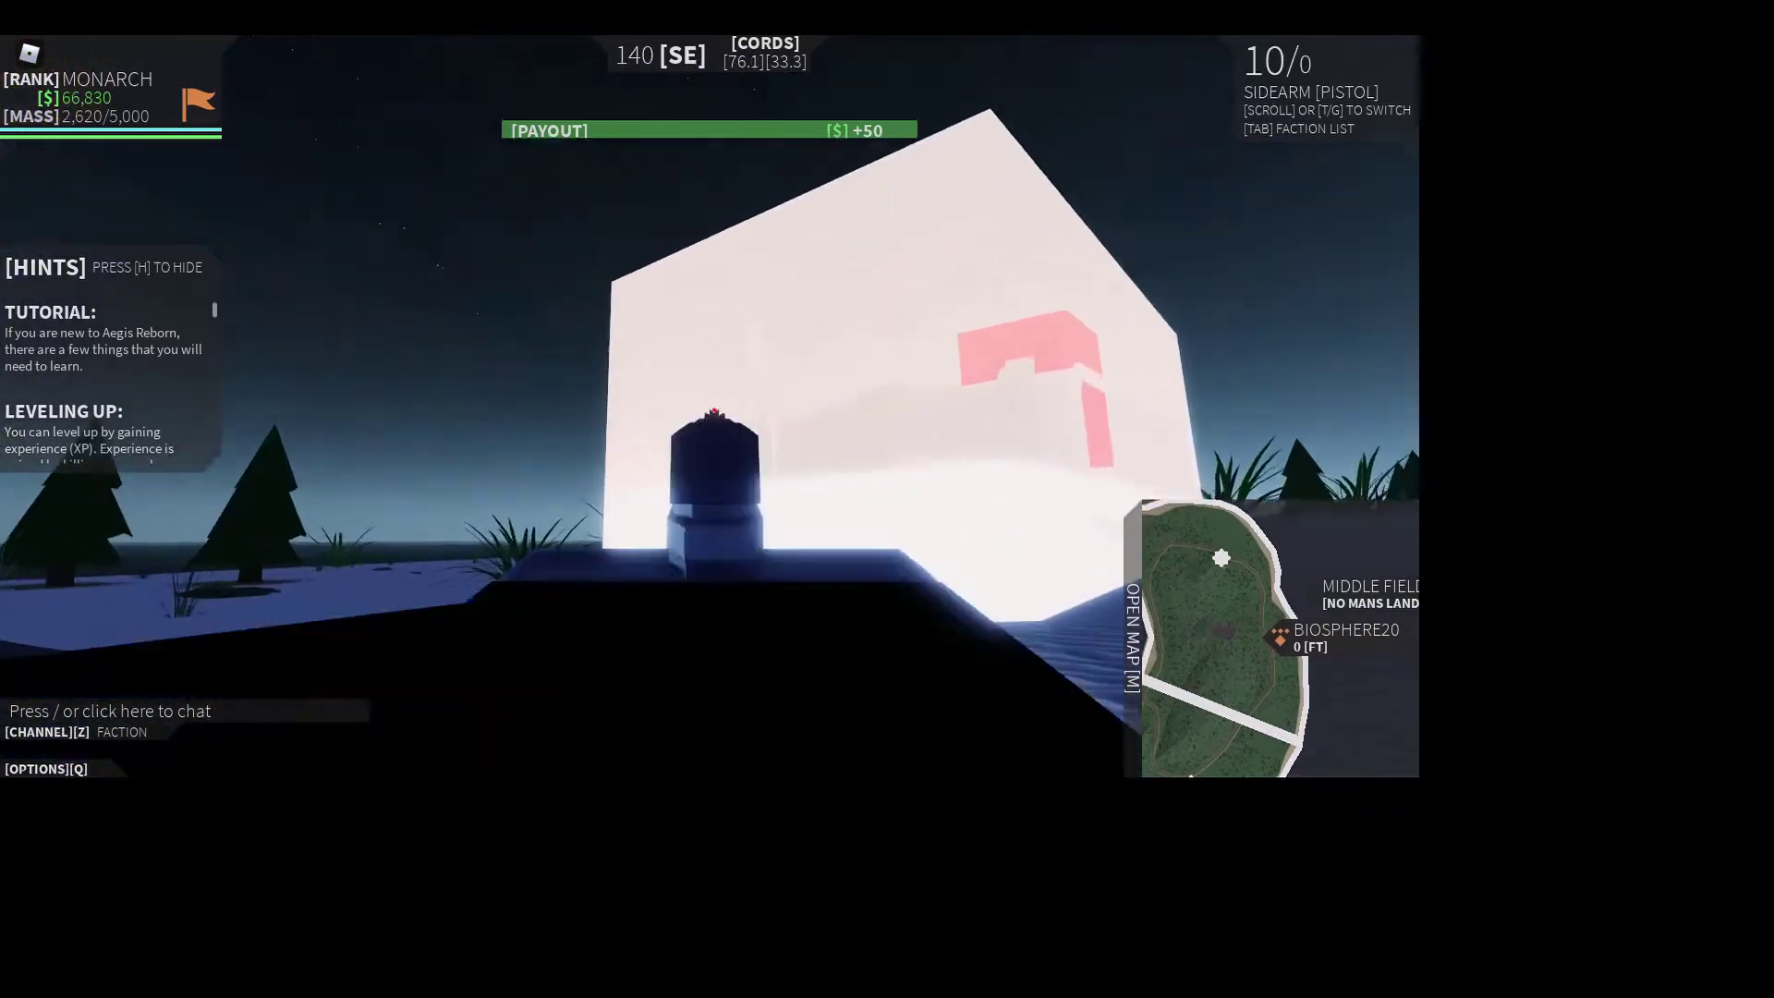
pyautogui.scroll(1, 709, 416)
pyautogui.press('w')
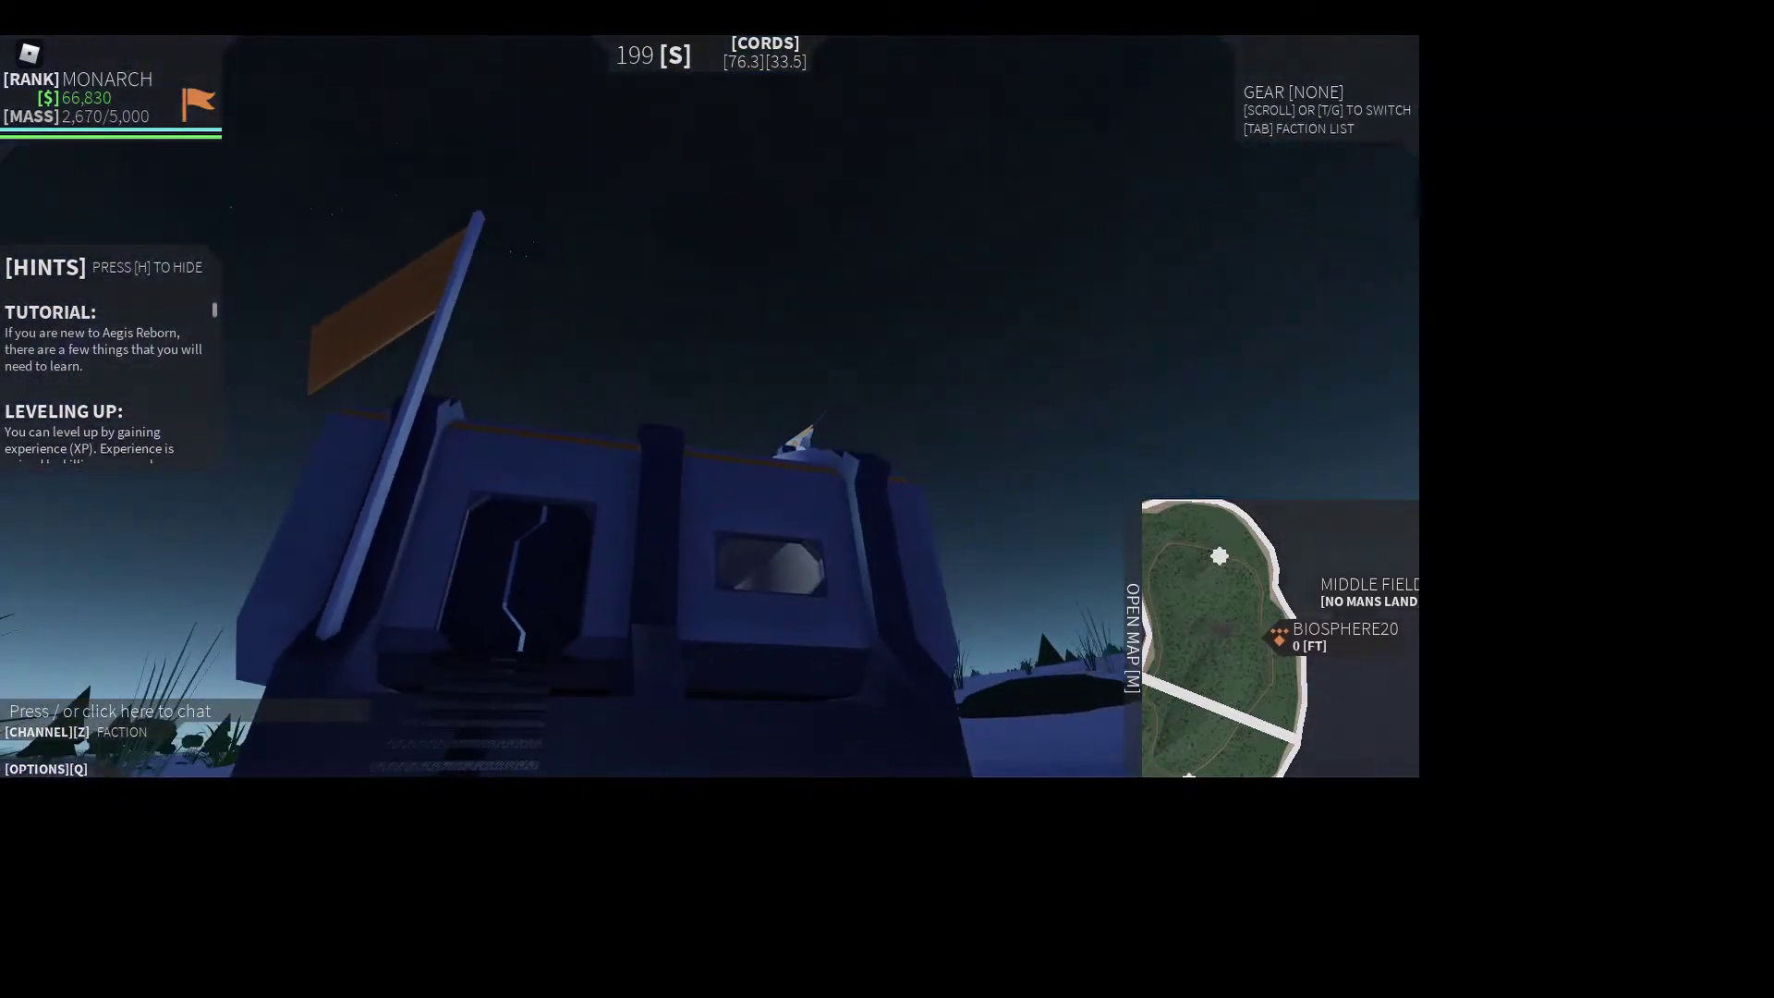
# - Walk through the HQ doorway to the orange cylinder, toggle the pause menu, and show the stats panel
pyautogui.press('w')
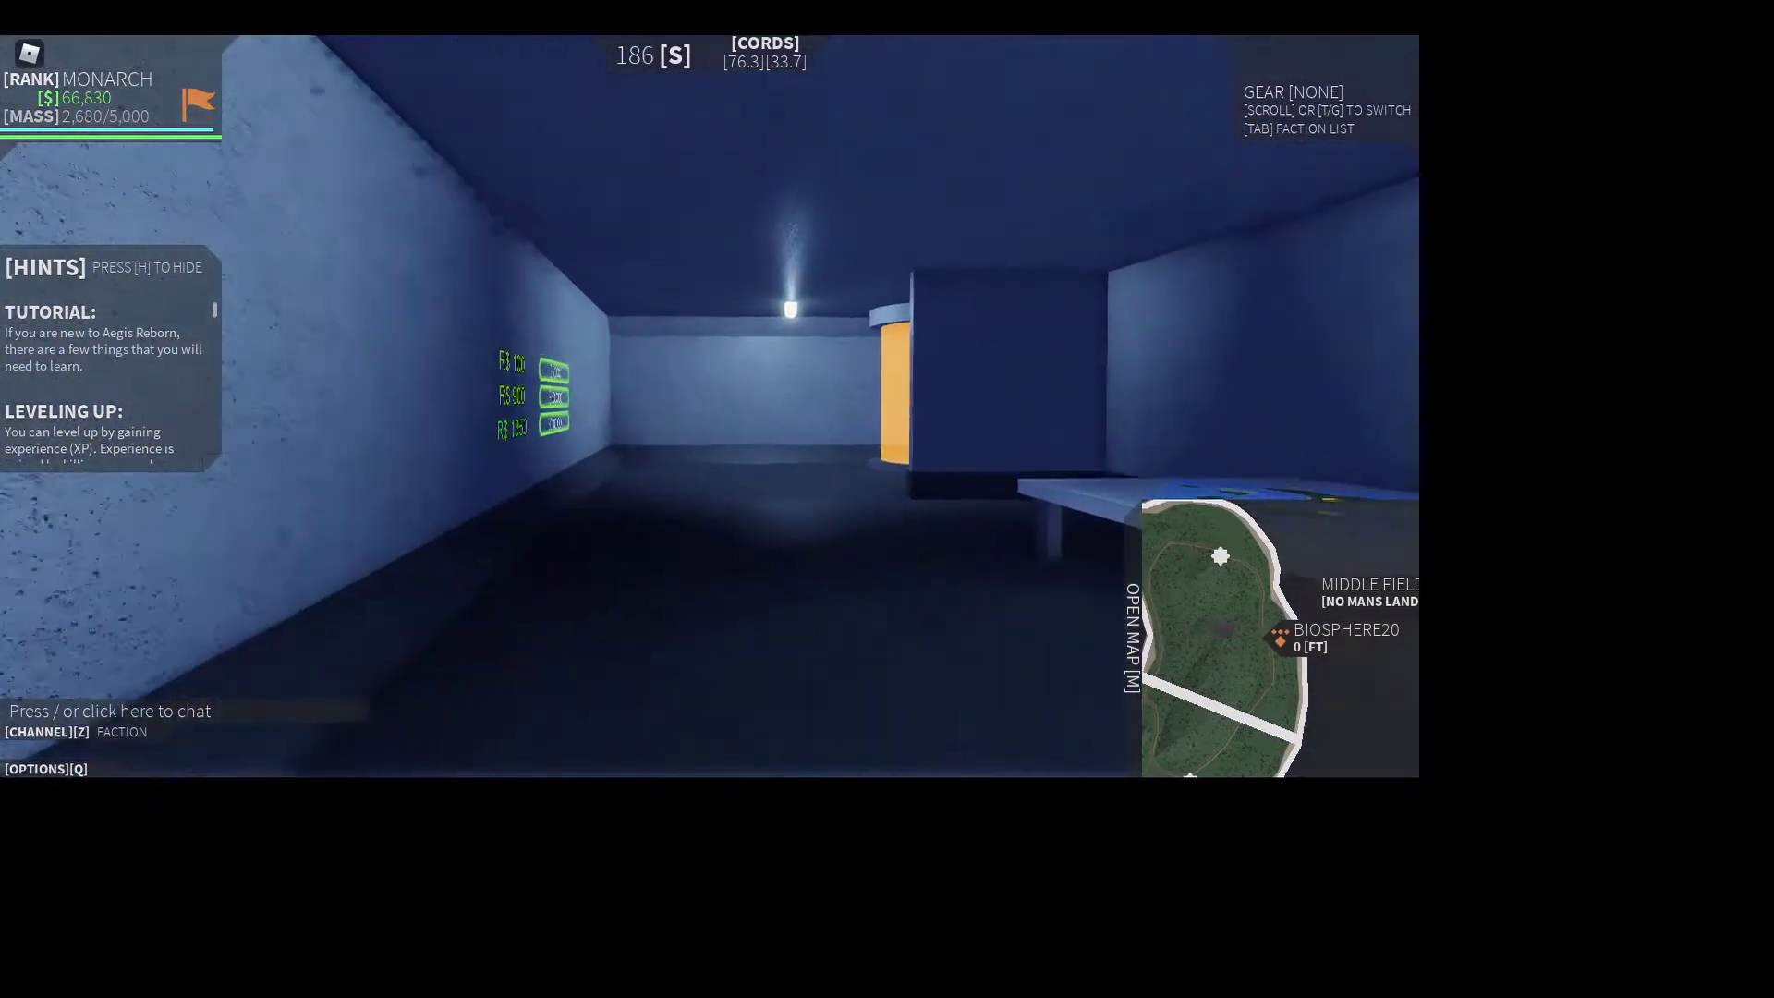
pyautogui.press('w')
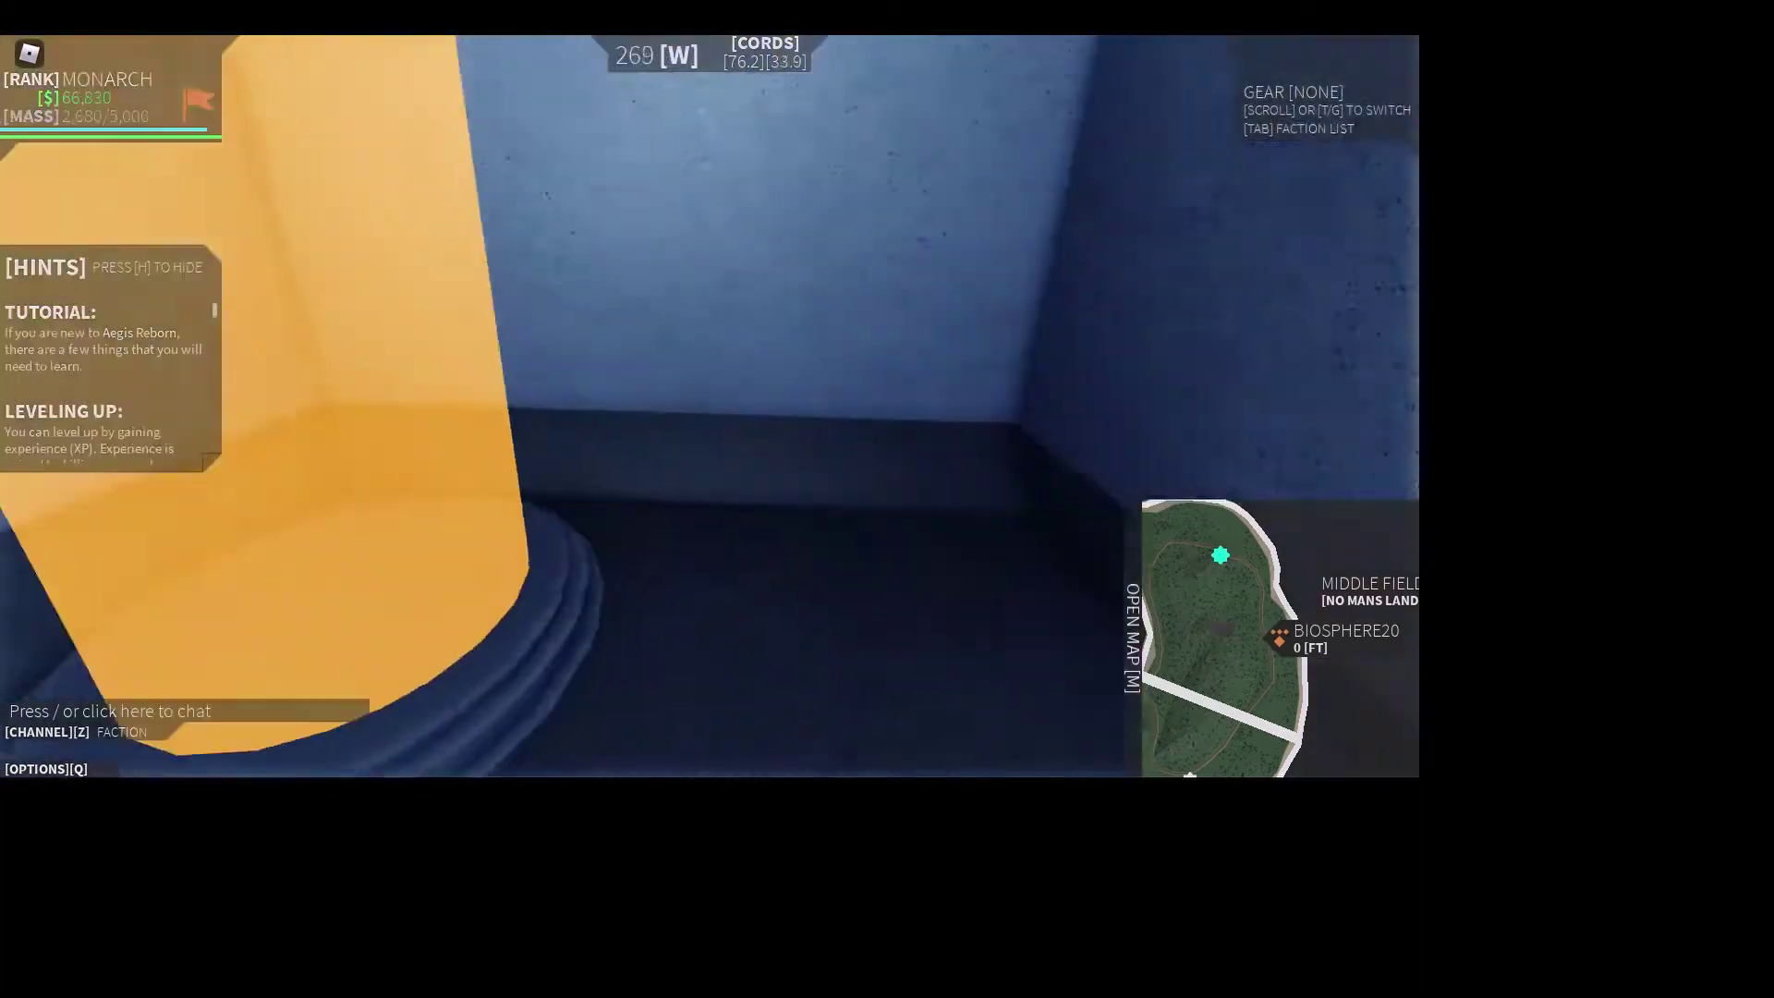
pyautogui.press('Escape')
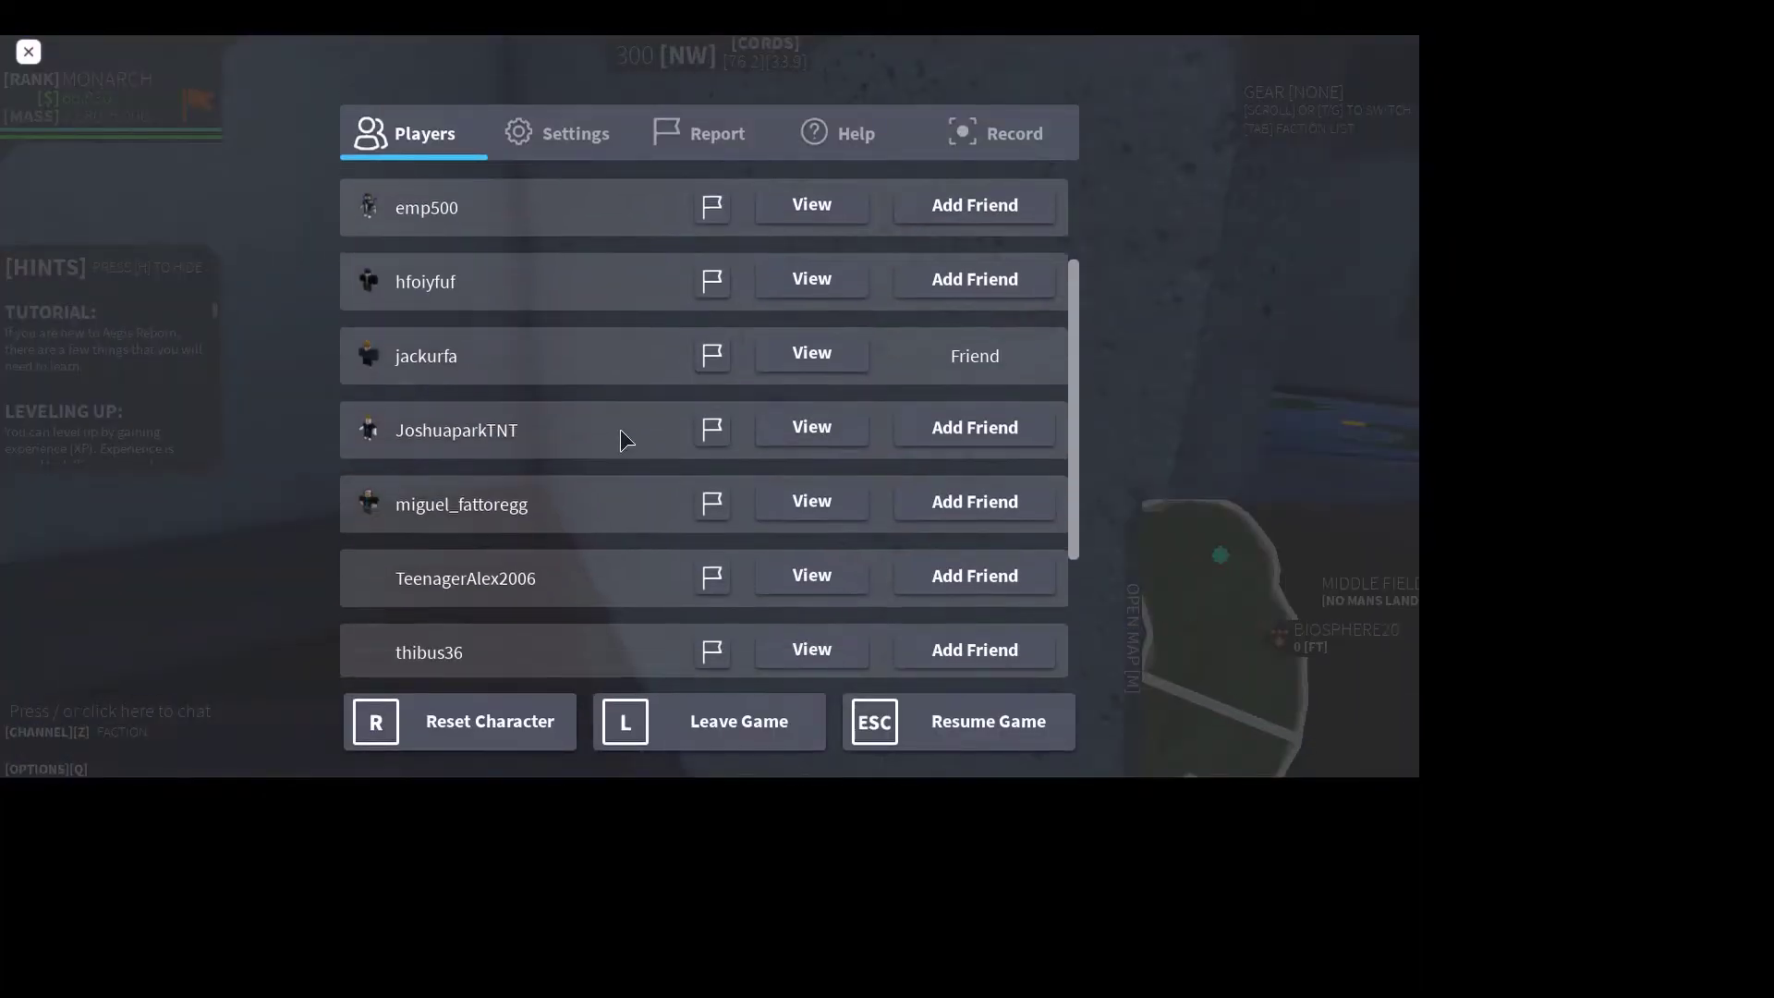
pyautogui.press('Escape')
pyautogui.press('Escape')
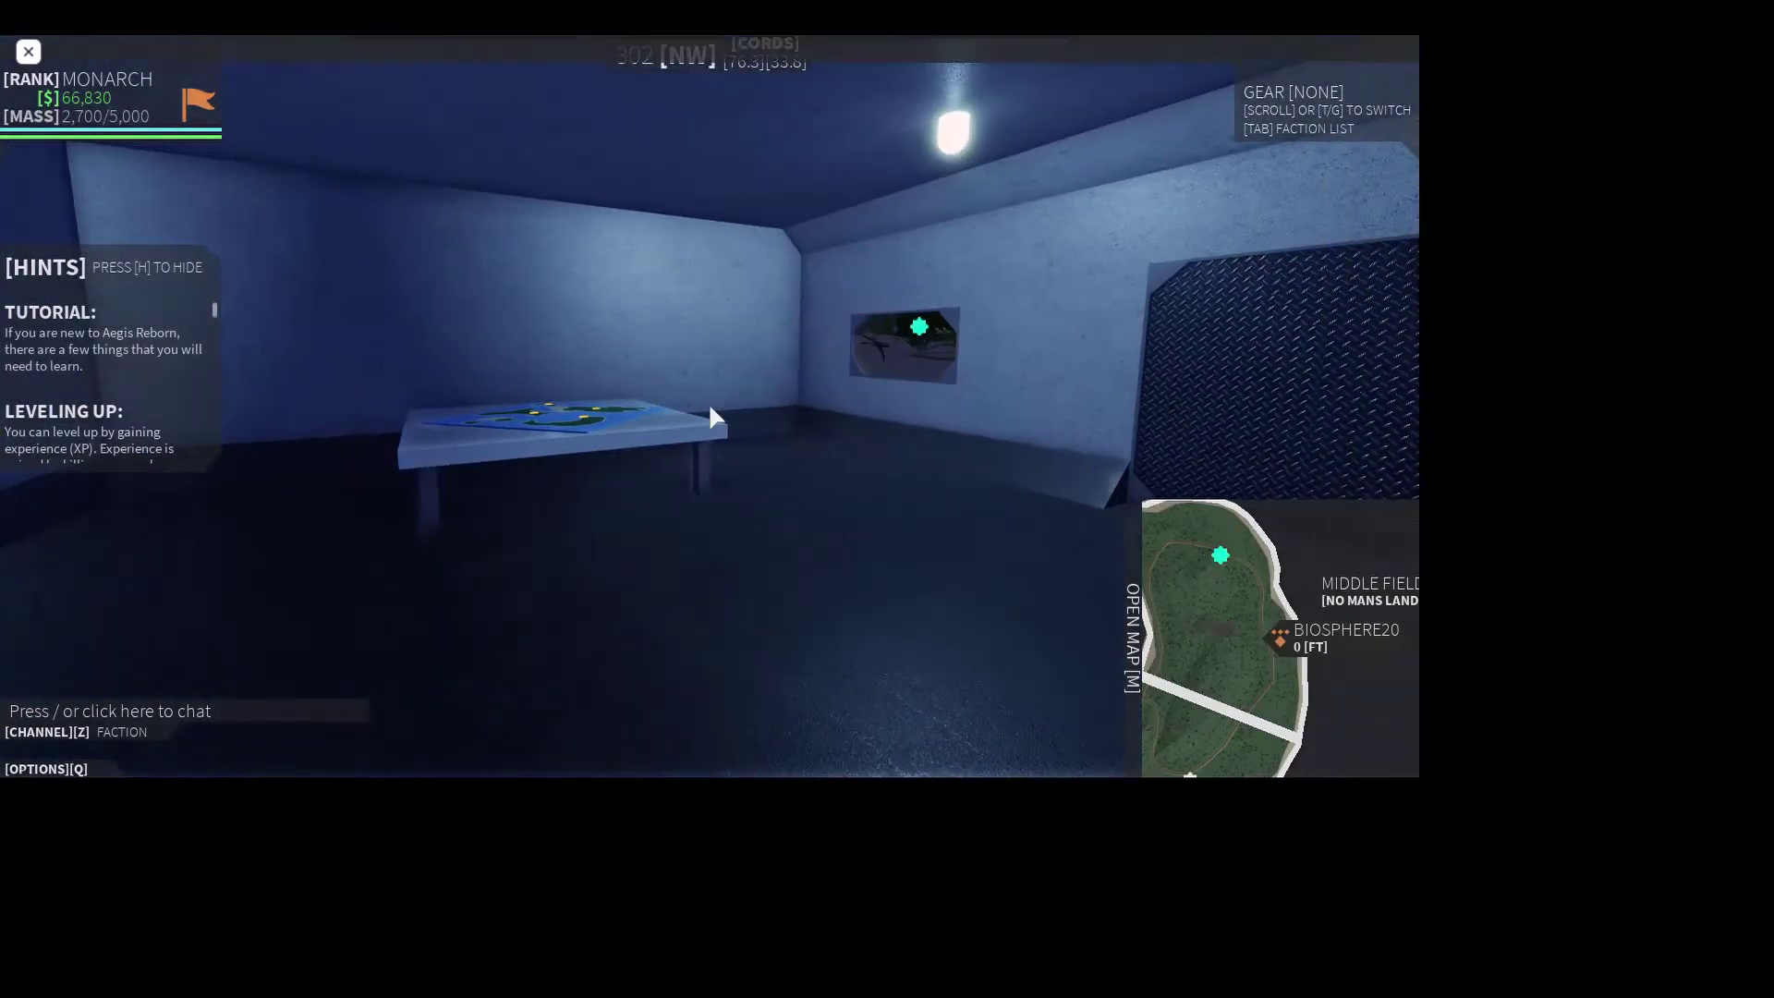
pyautogui.press('Escape')
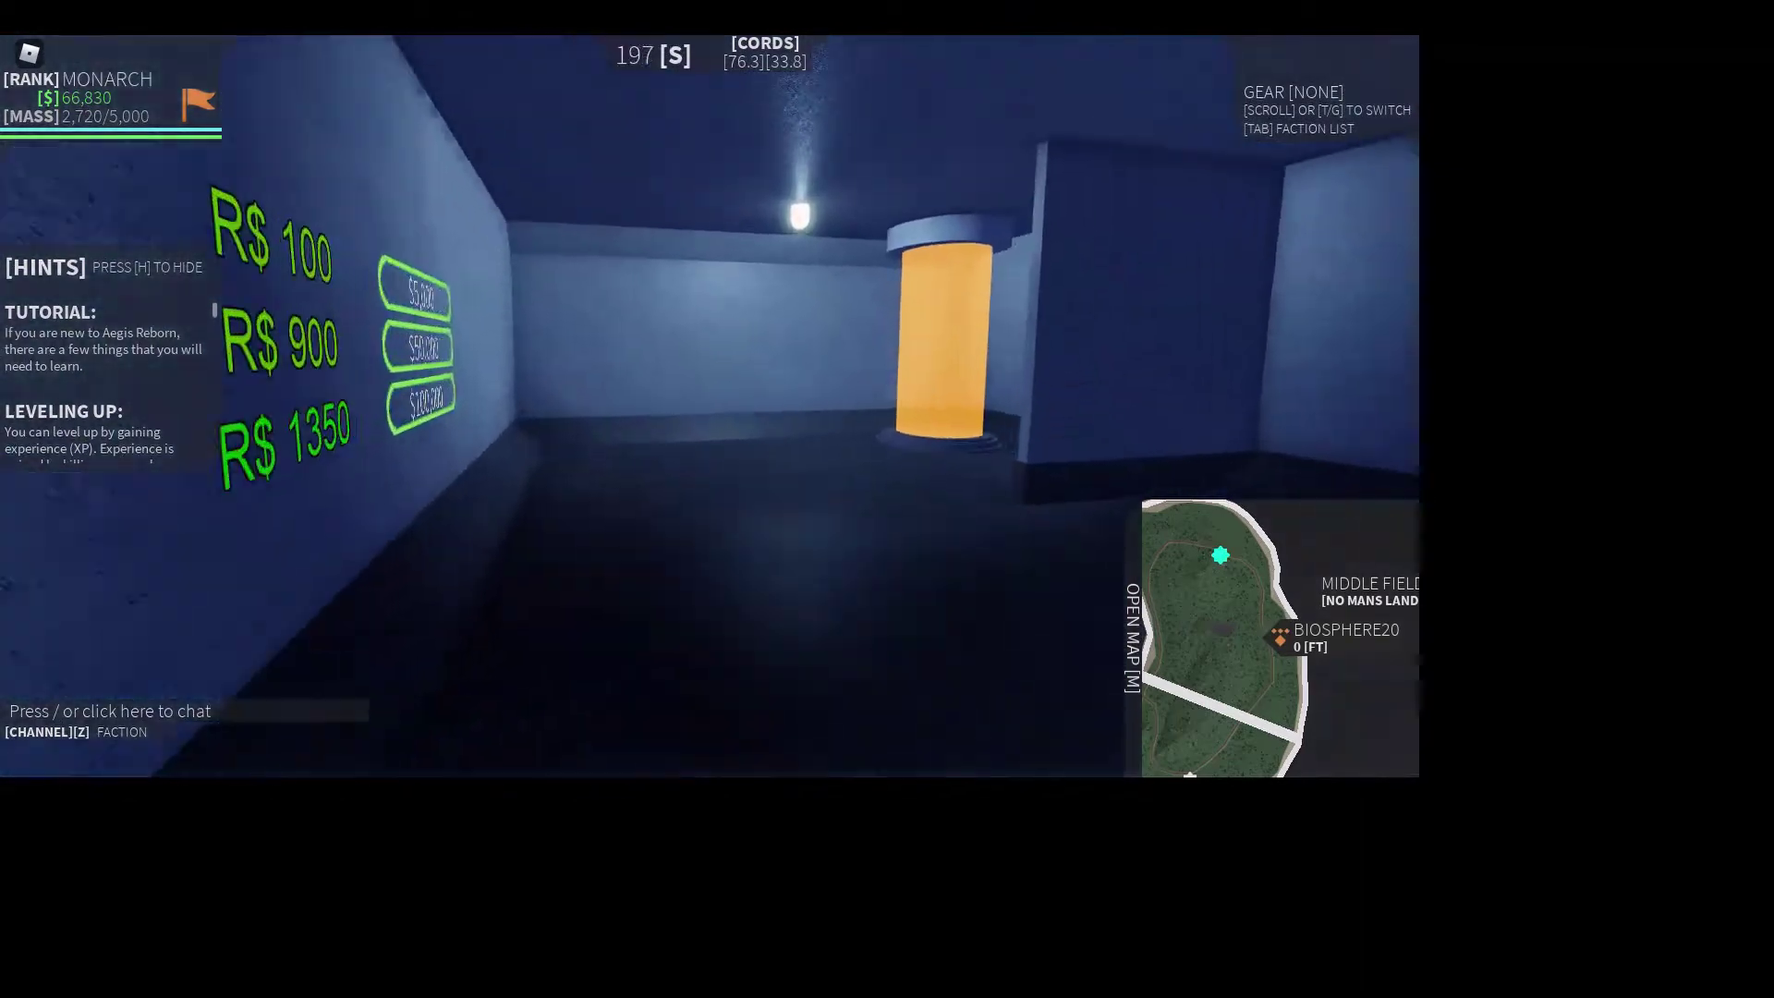
pyautogui.press('q')
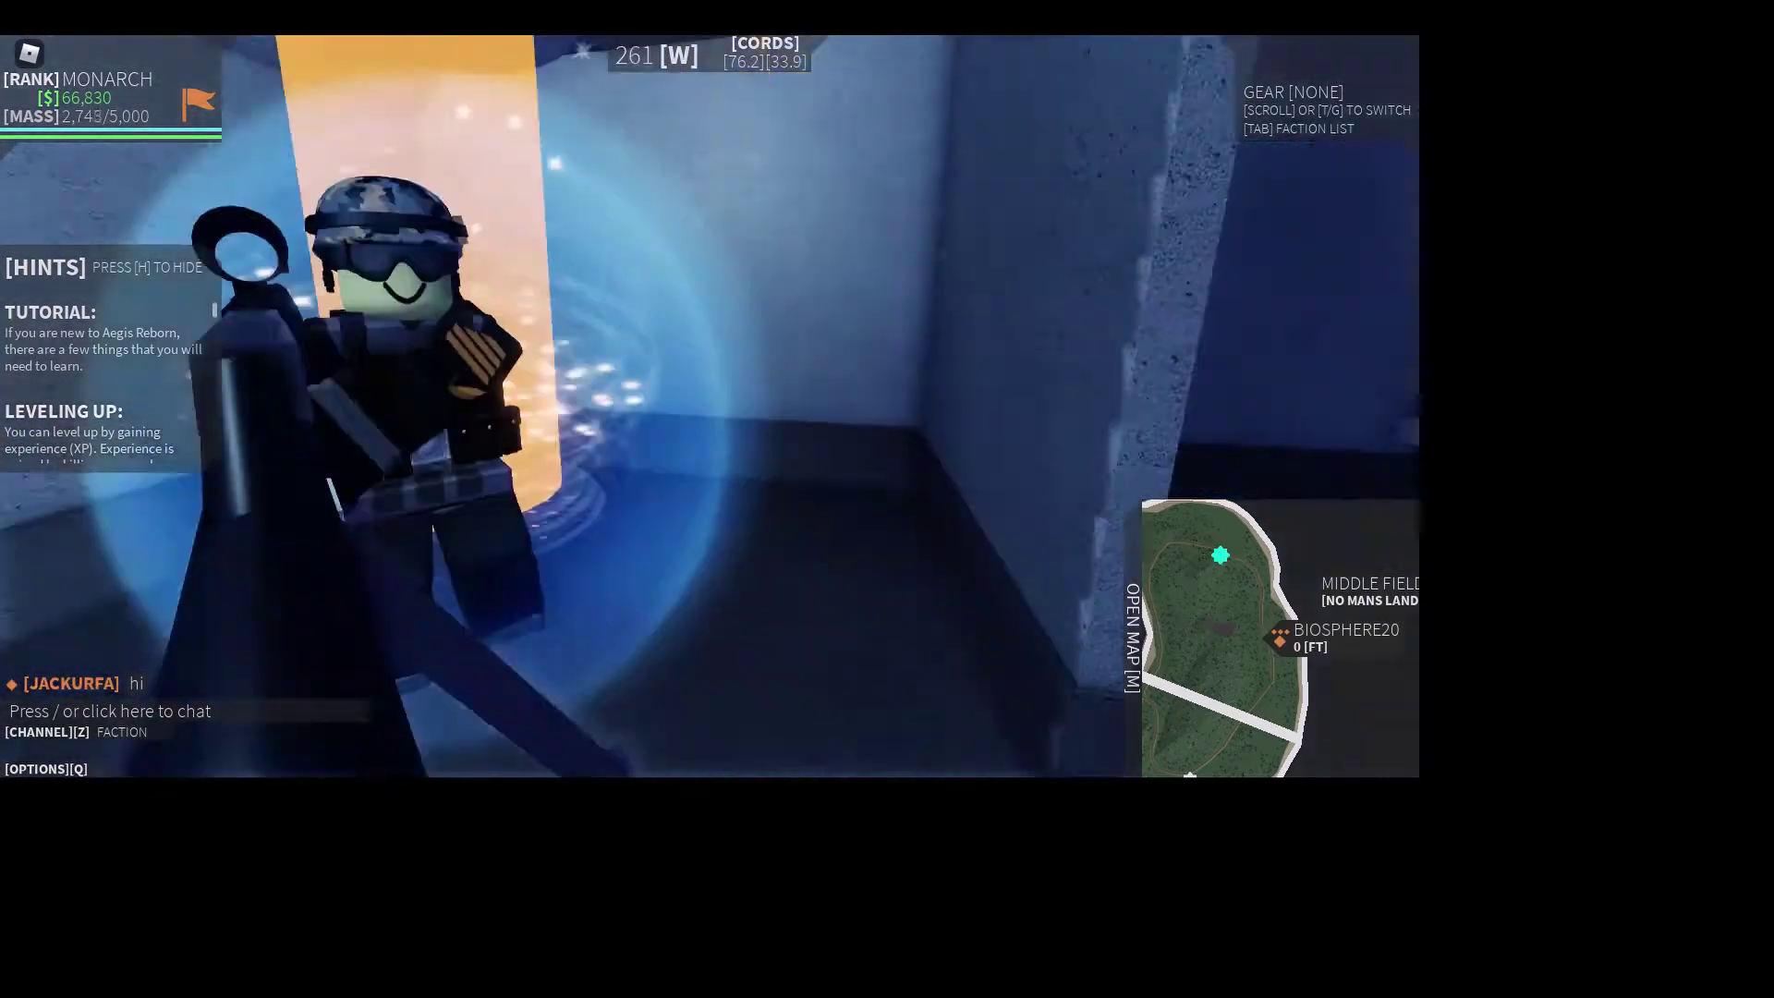
pyautogui.scroll(5, 710, 405)
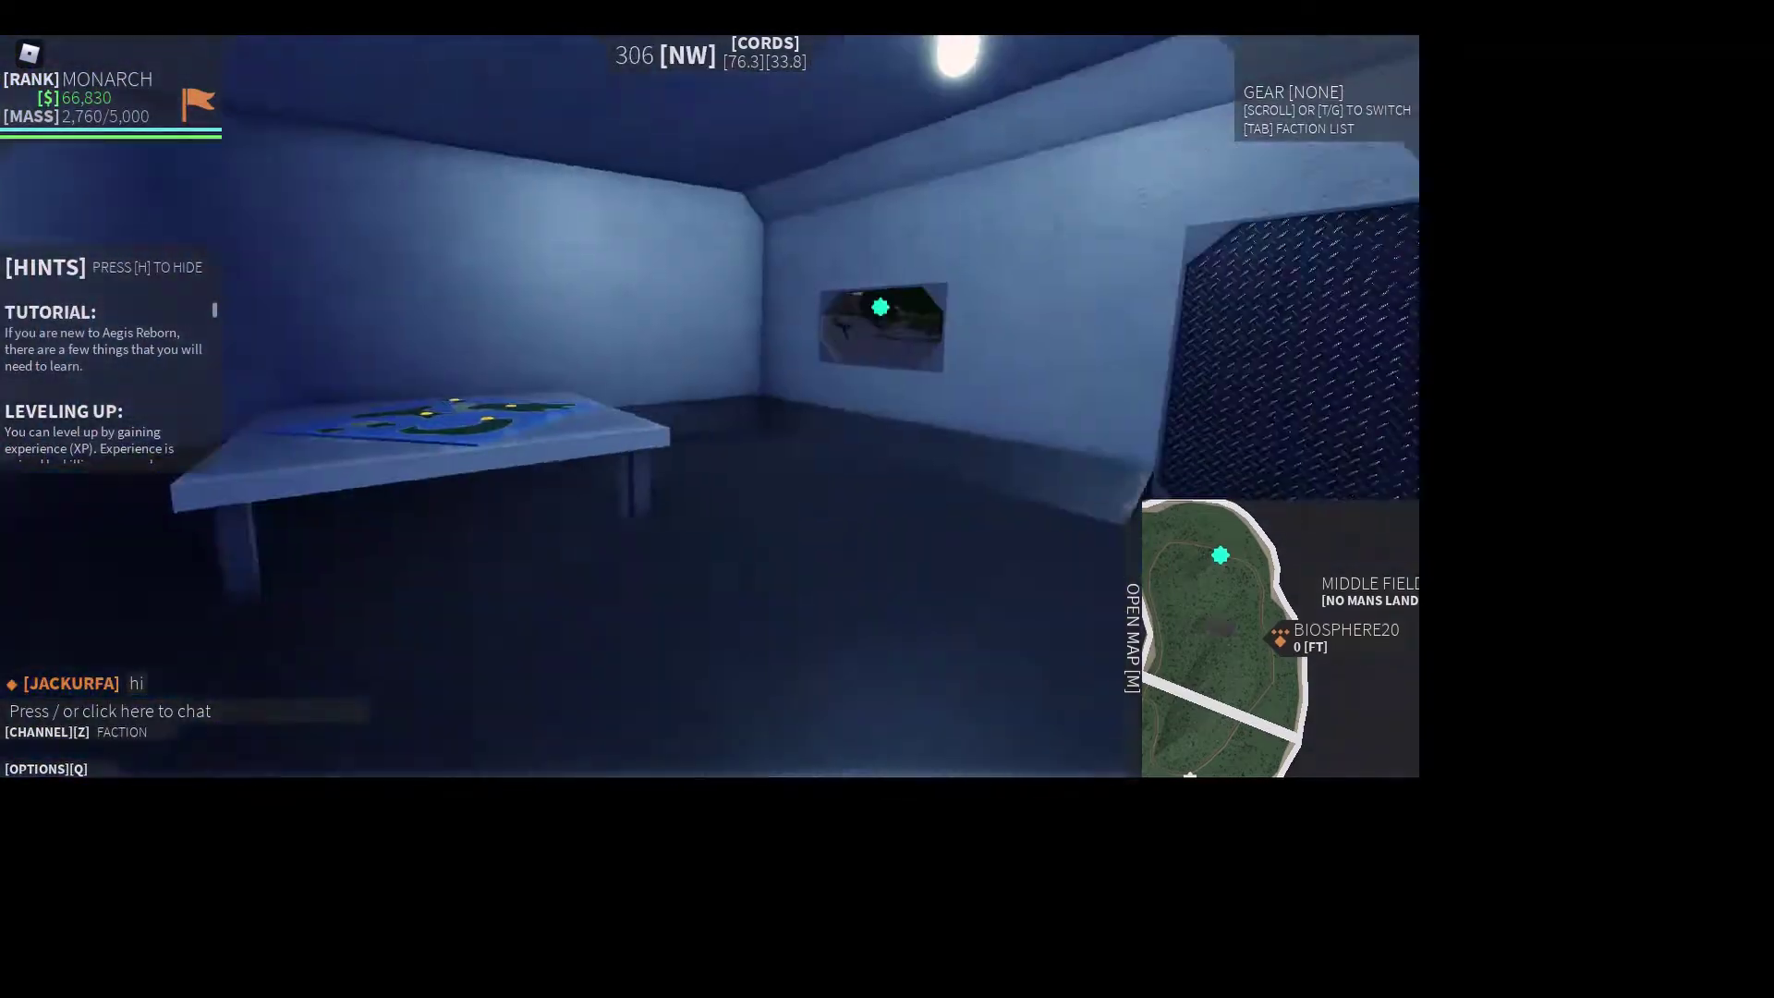
pyautogui.scroll(-5, 710, 405)
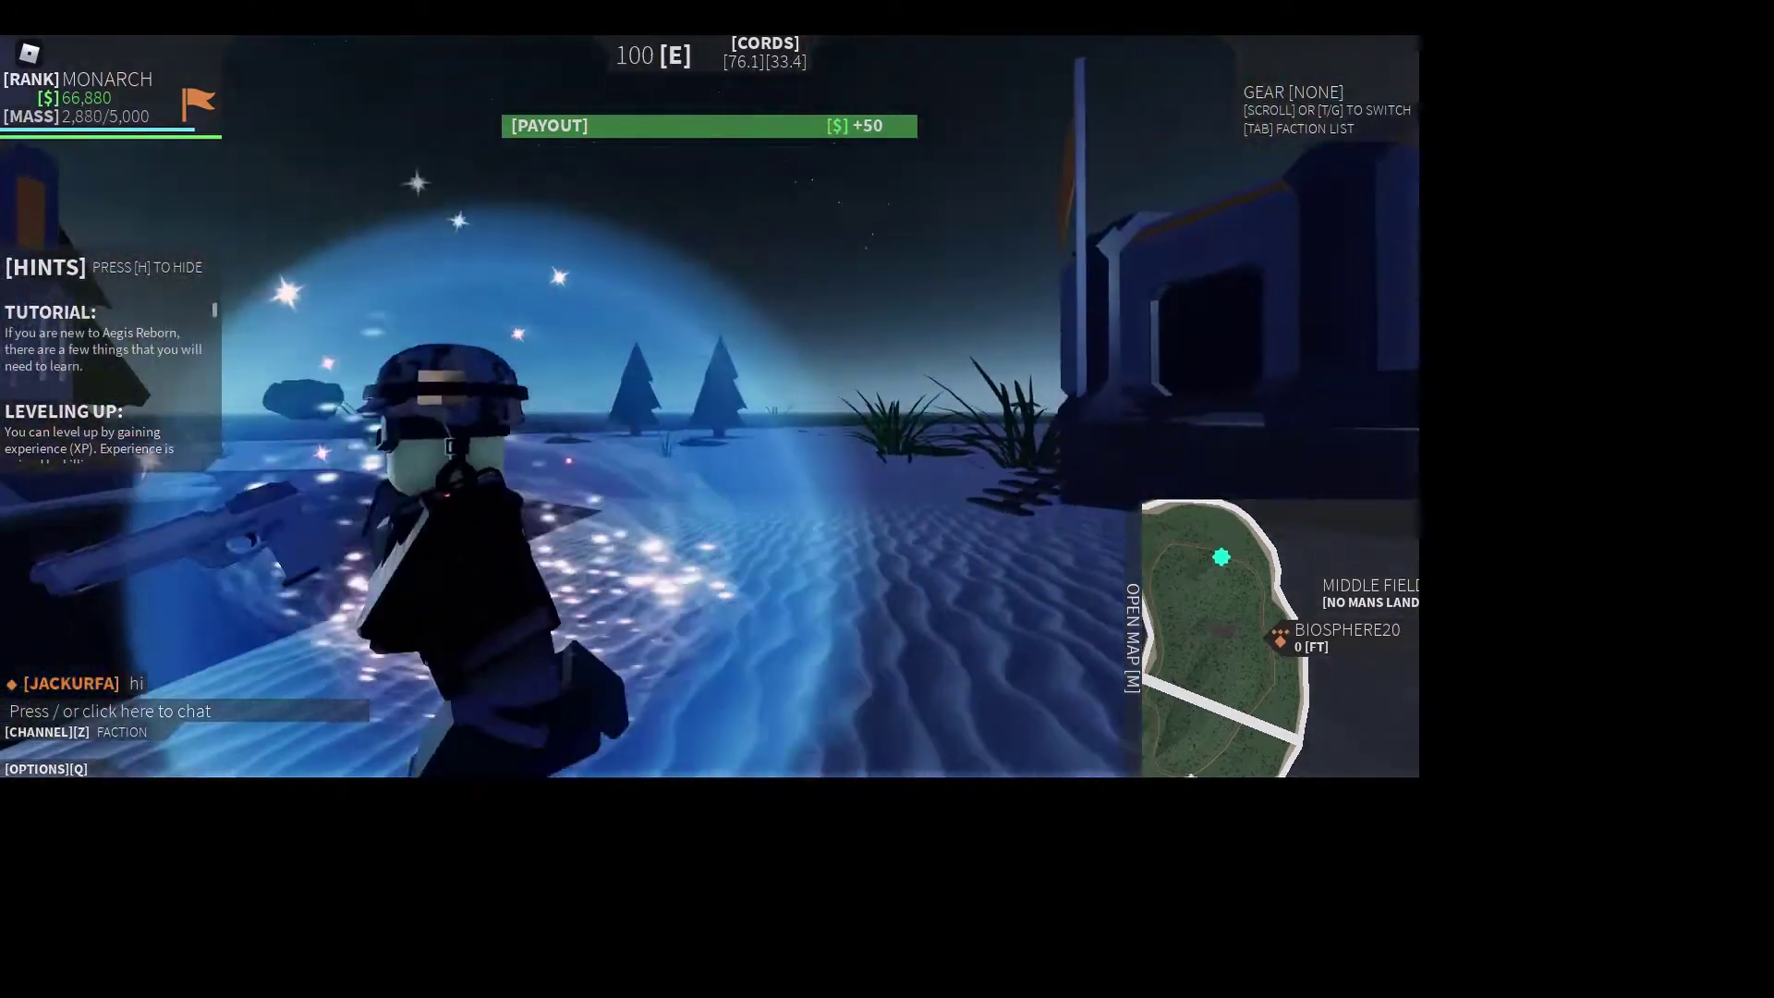
pyautogui.scroll(-3, 709, 405)
pyautogui.scroll(2, 709, 407)
pyautogui.scroll(3, 710, 407)
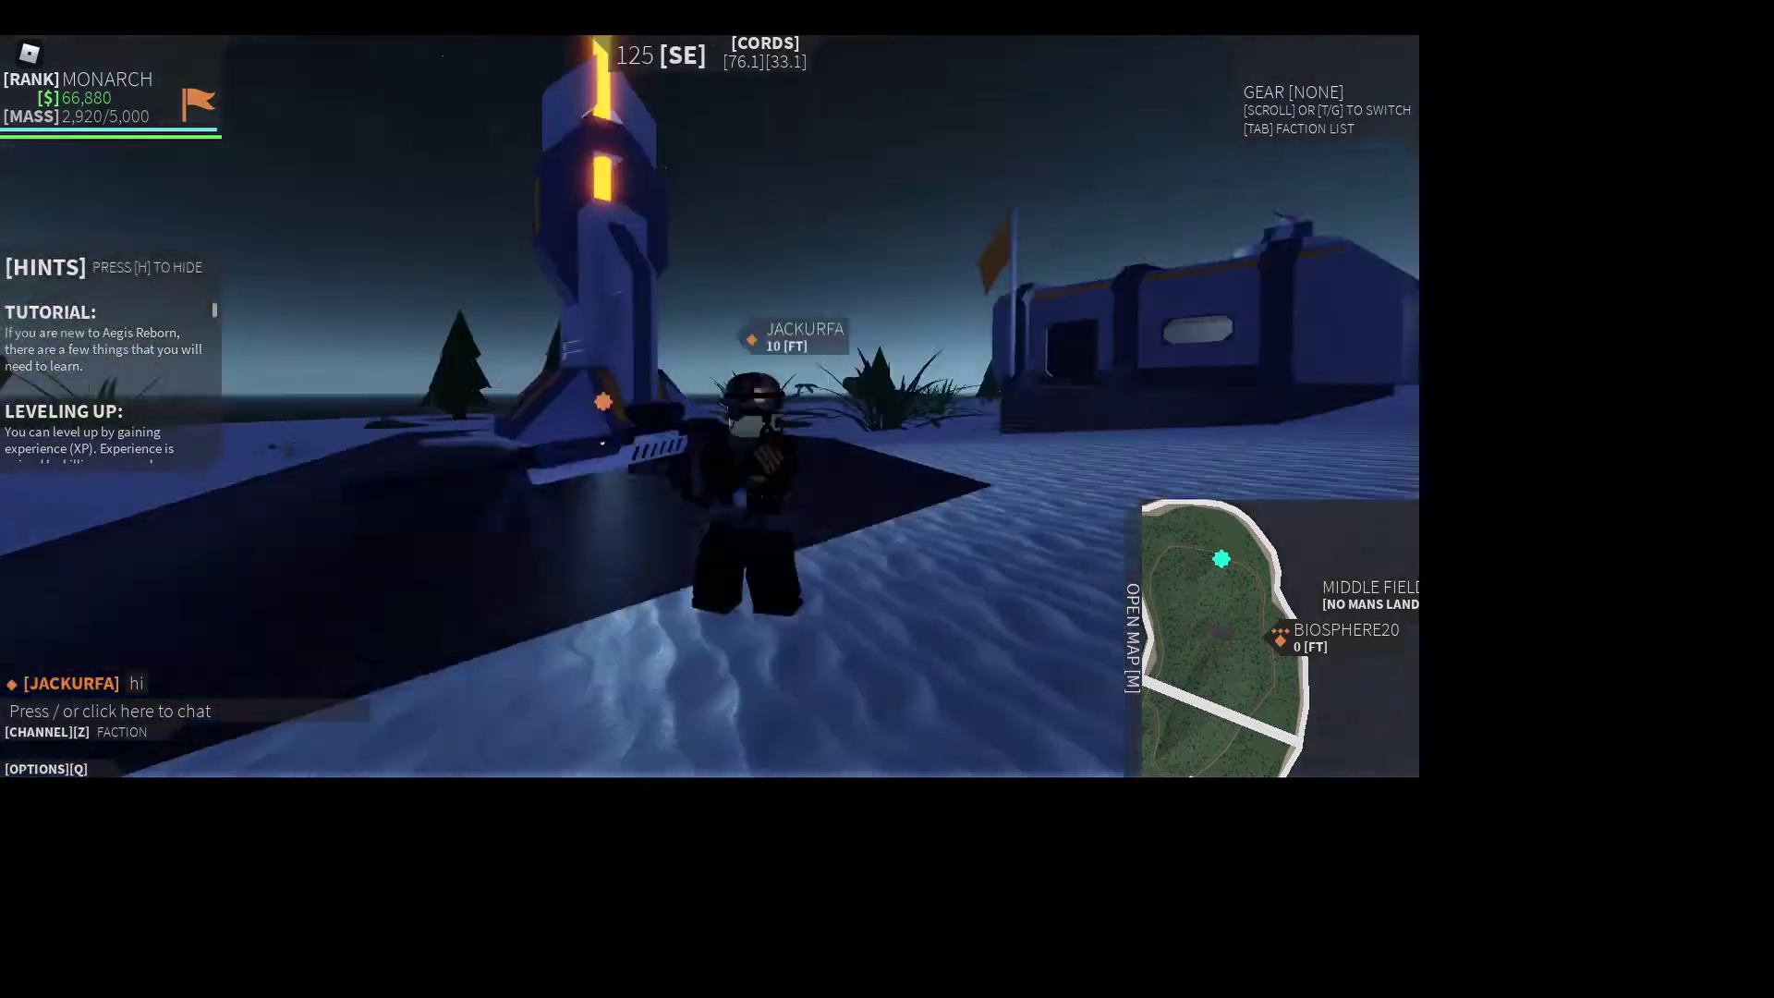
pyautogui.press('q')
pyautogui.press('q')
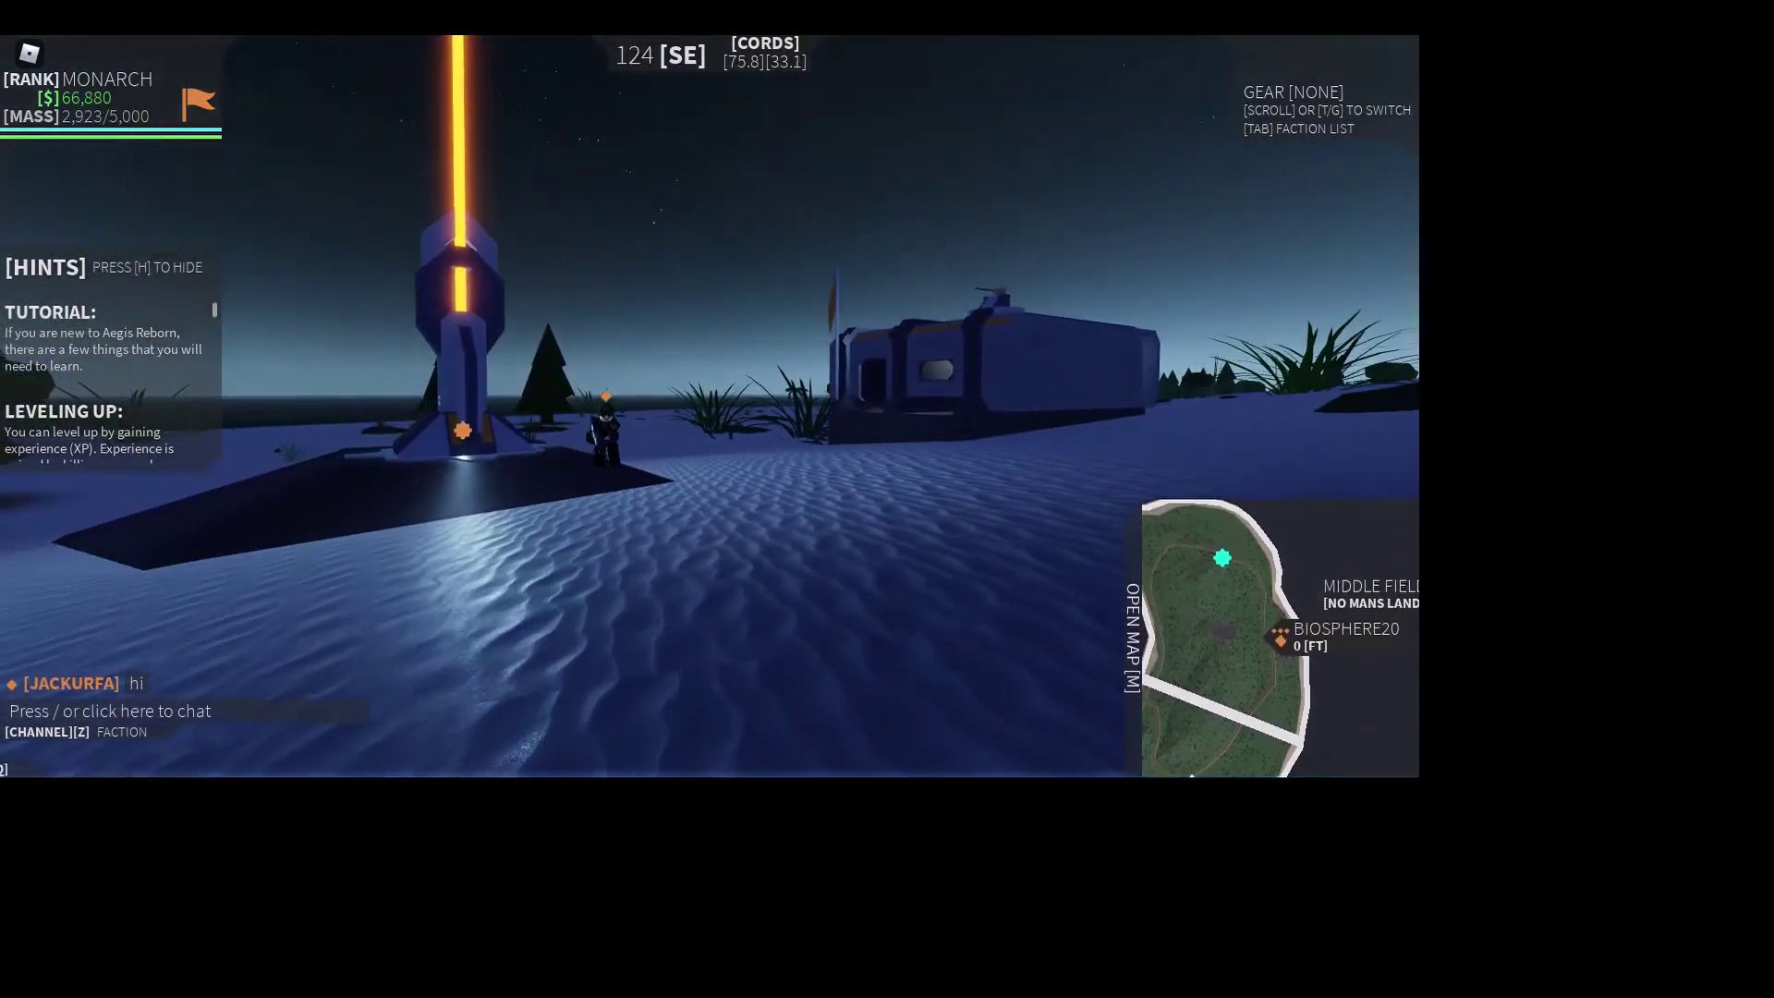
pyautogui.press('q')
pyautogui.press('q')
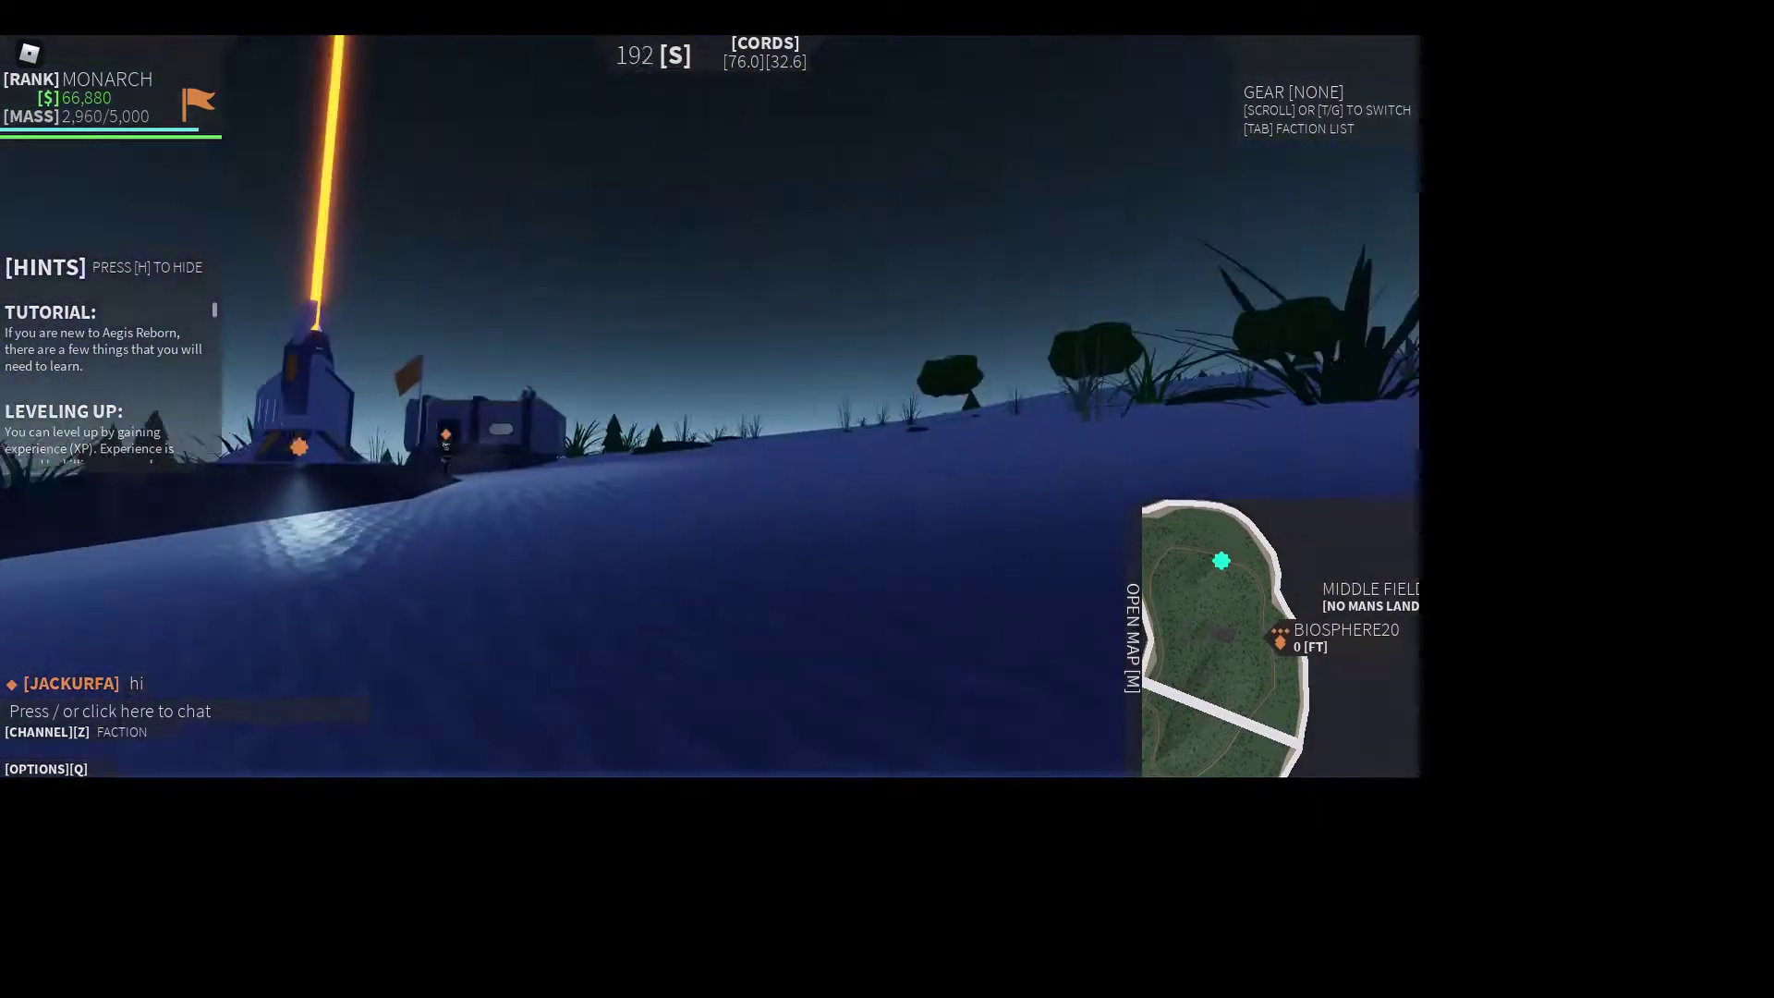
pyautogui.scroll(-5, 709, 402)
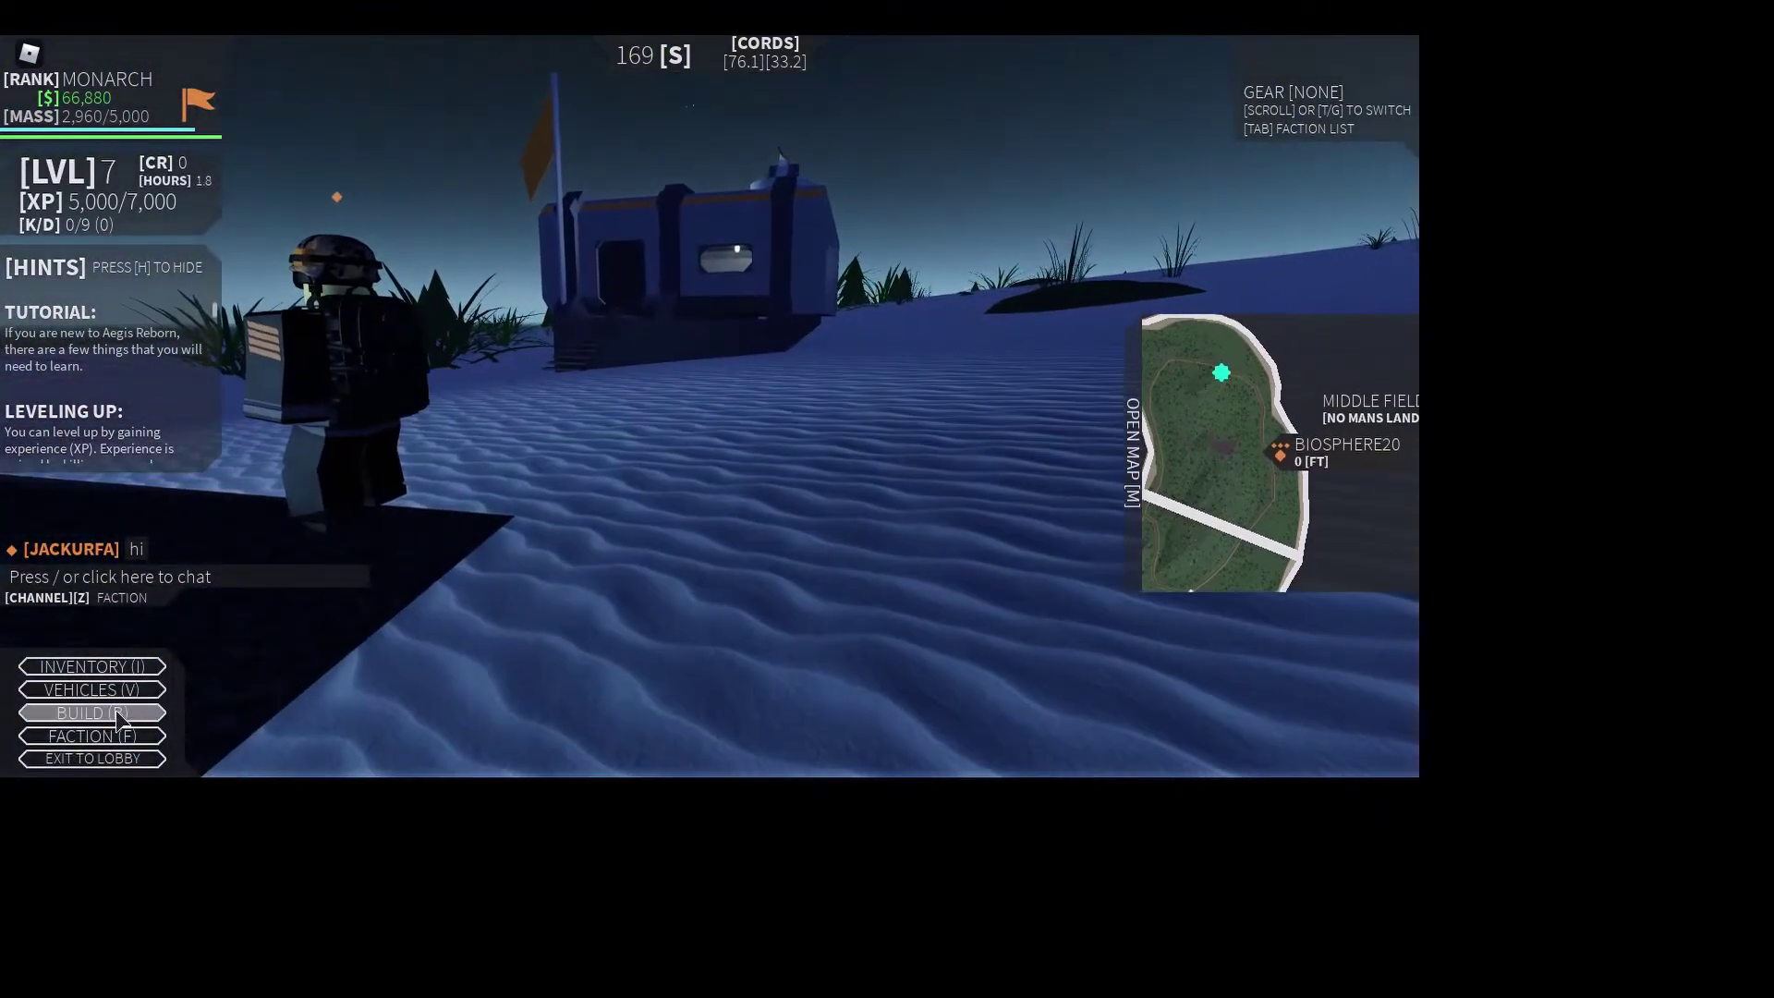
# - Browse Equipment, queue 9mm ammo to build into the inventory, and close the catalogue
pyautogui.click(122, 713)
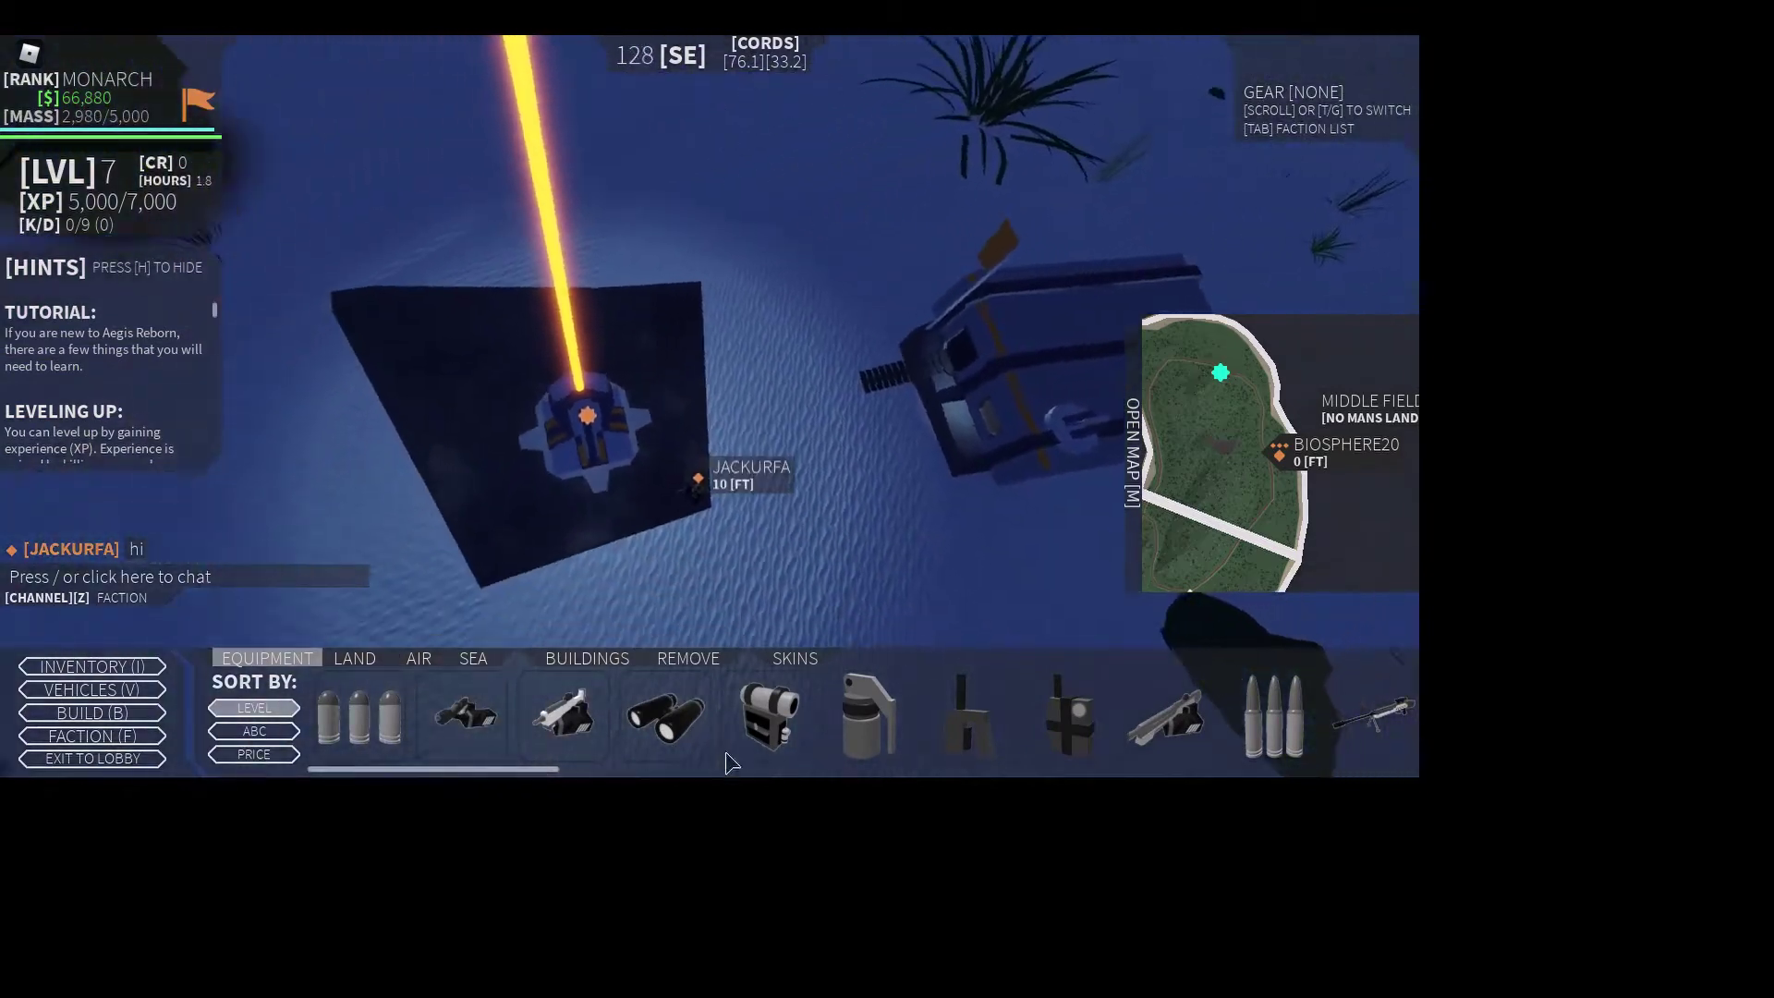
pyautogui.click(776, 718)
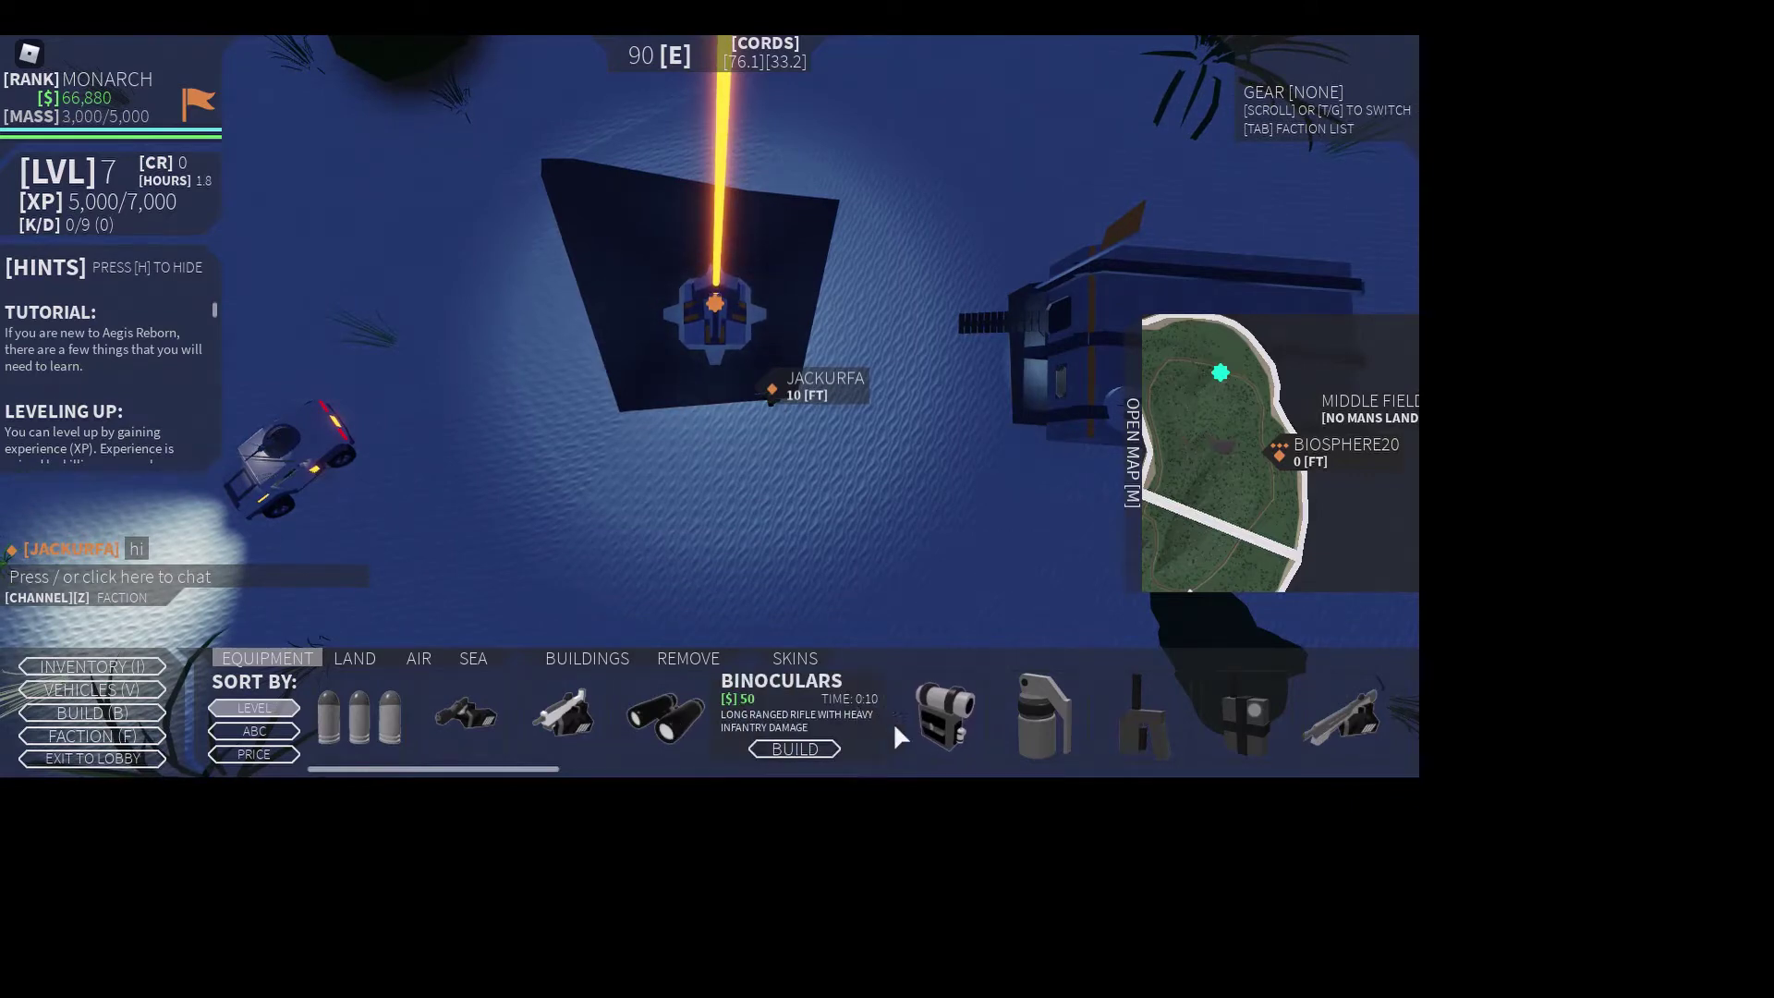
pyautogui.click(945, 714)
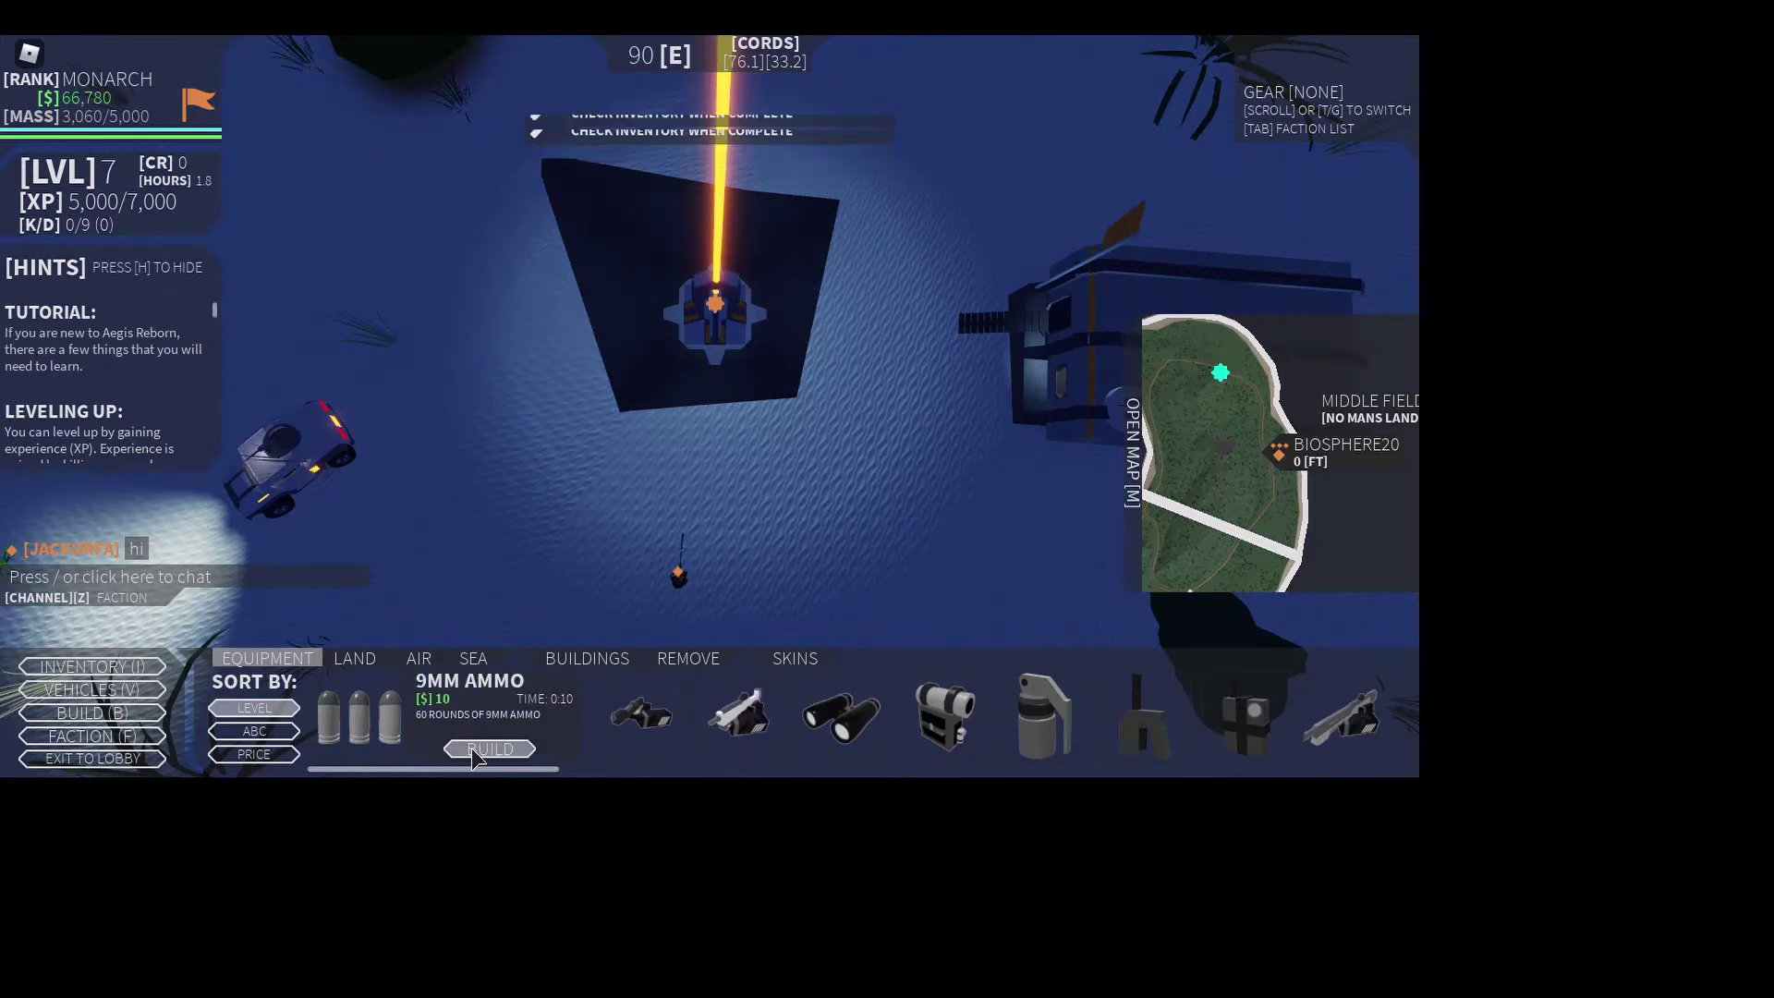
pyautogui.press('b')
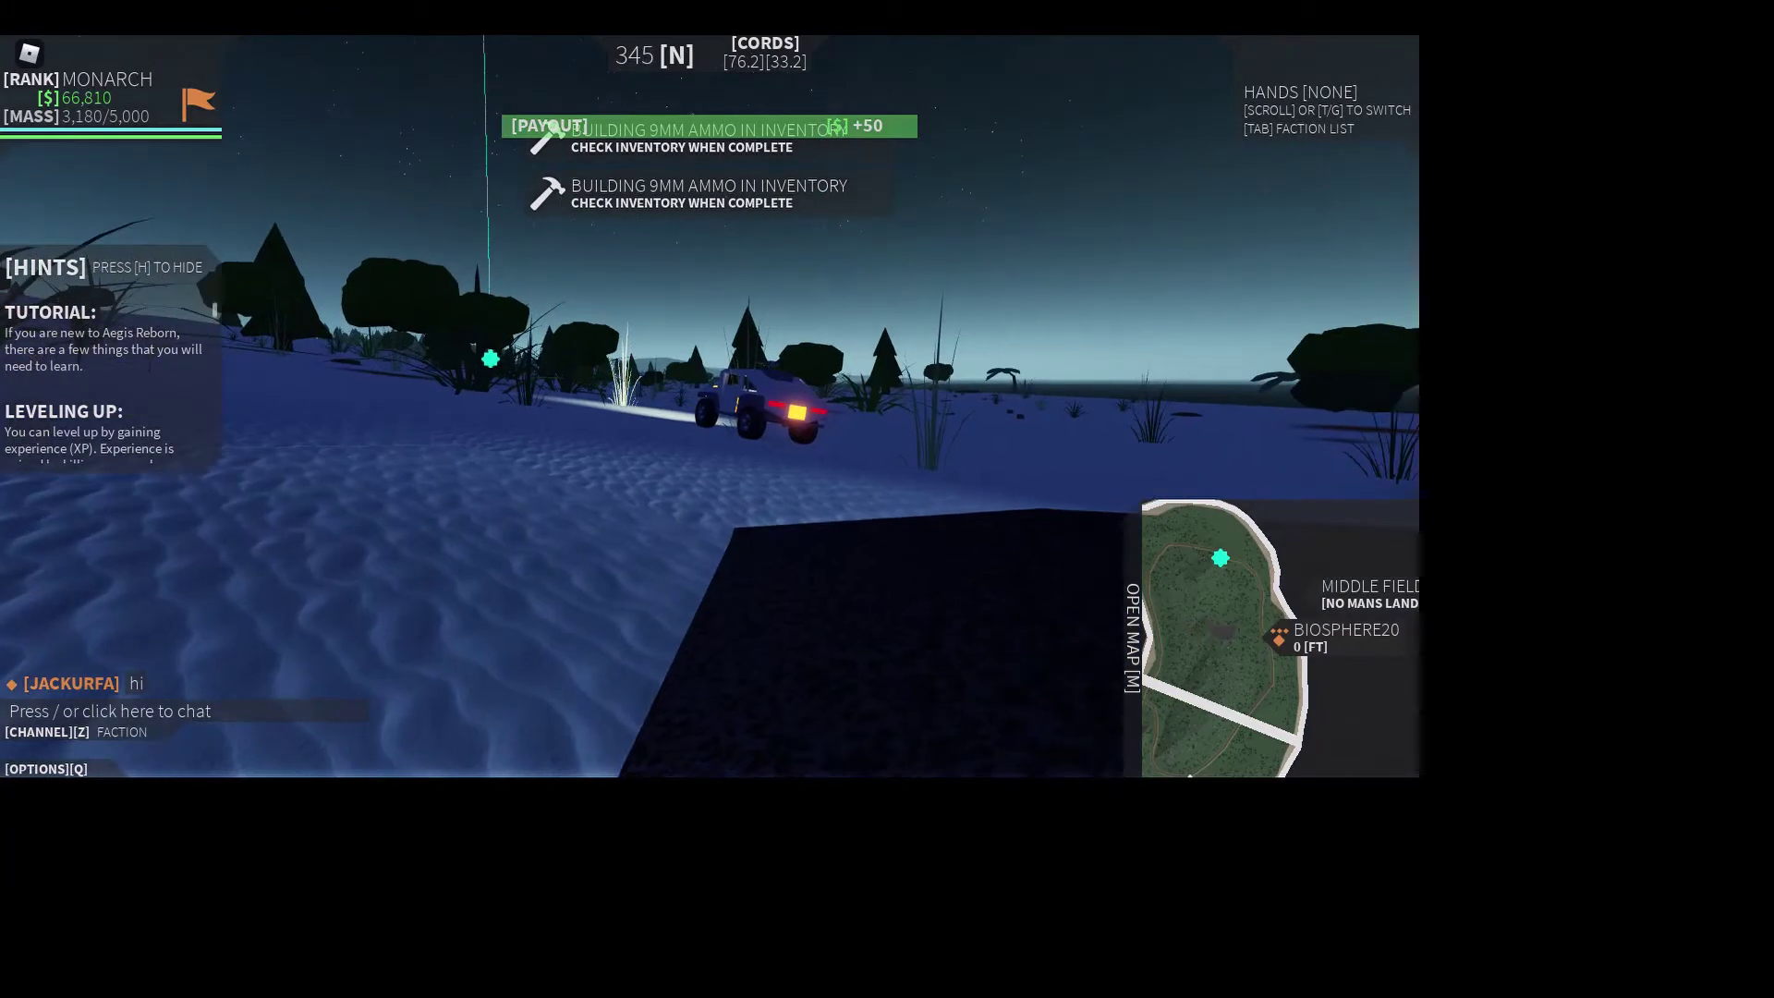
# - Switch equipment slot and check what the character is carrying in the inventory panel
pyautogui.press('t')
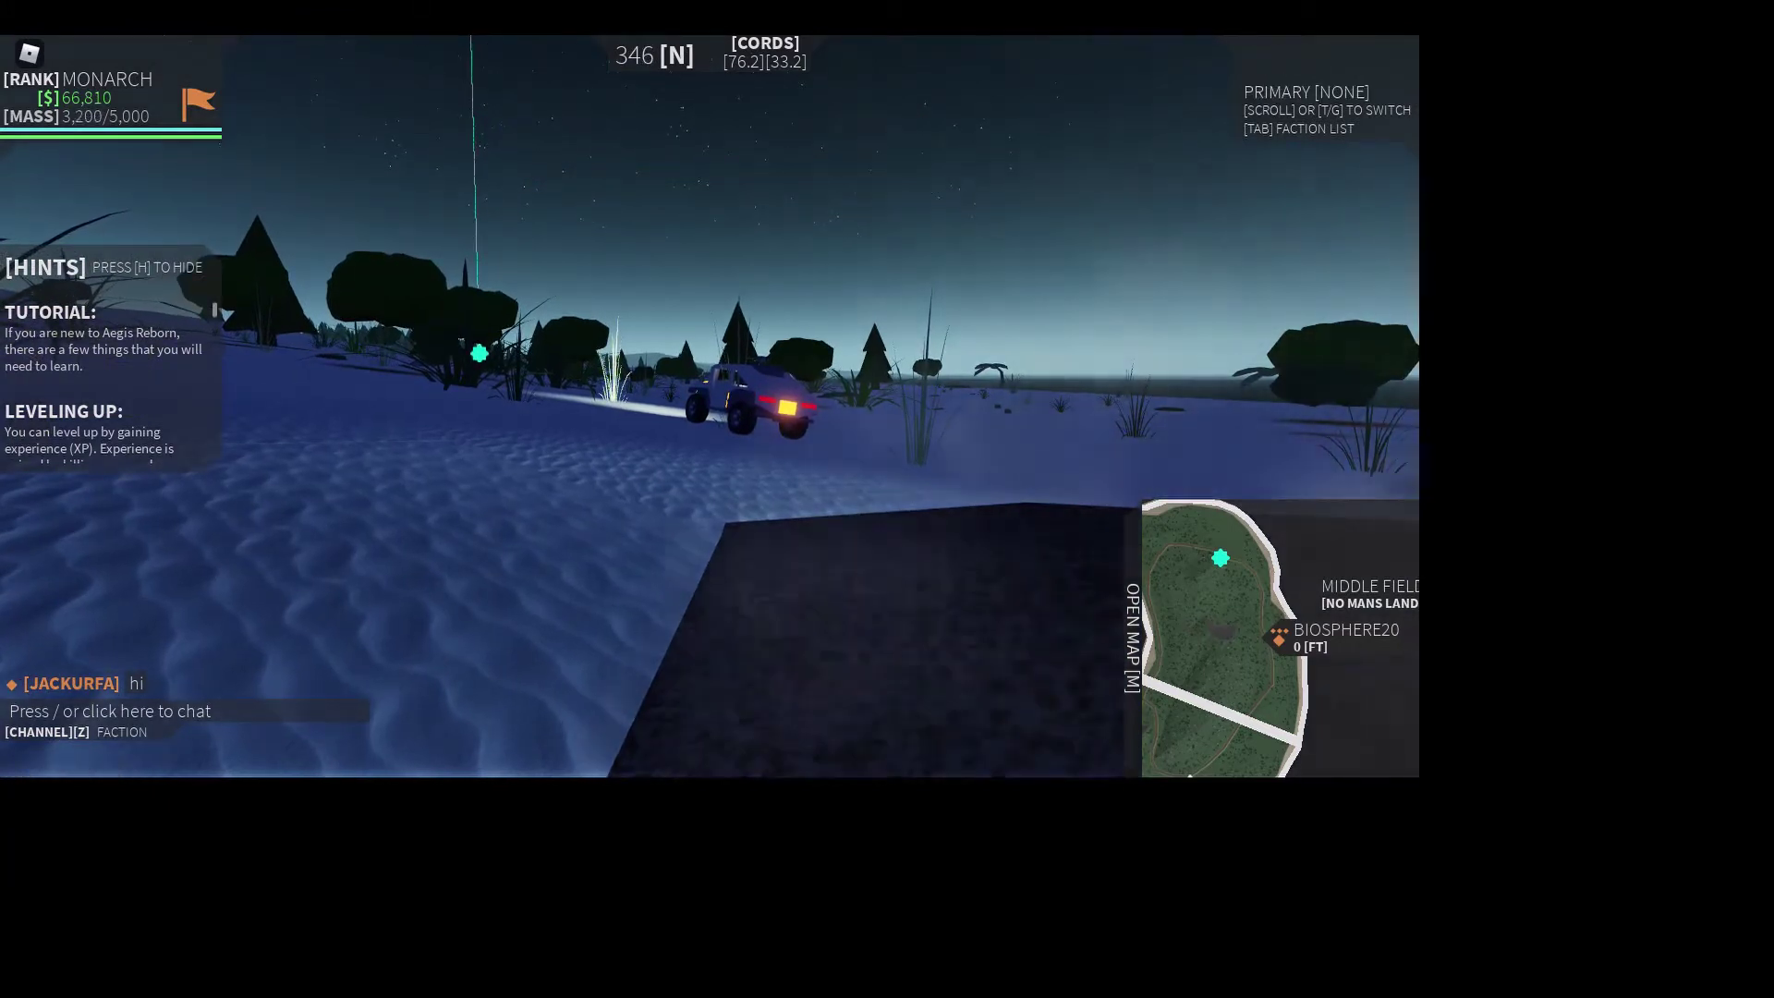
pyautogui.press('q')
pyautogui.click(132, 671)
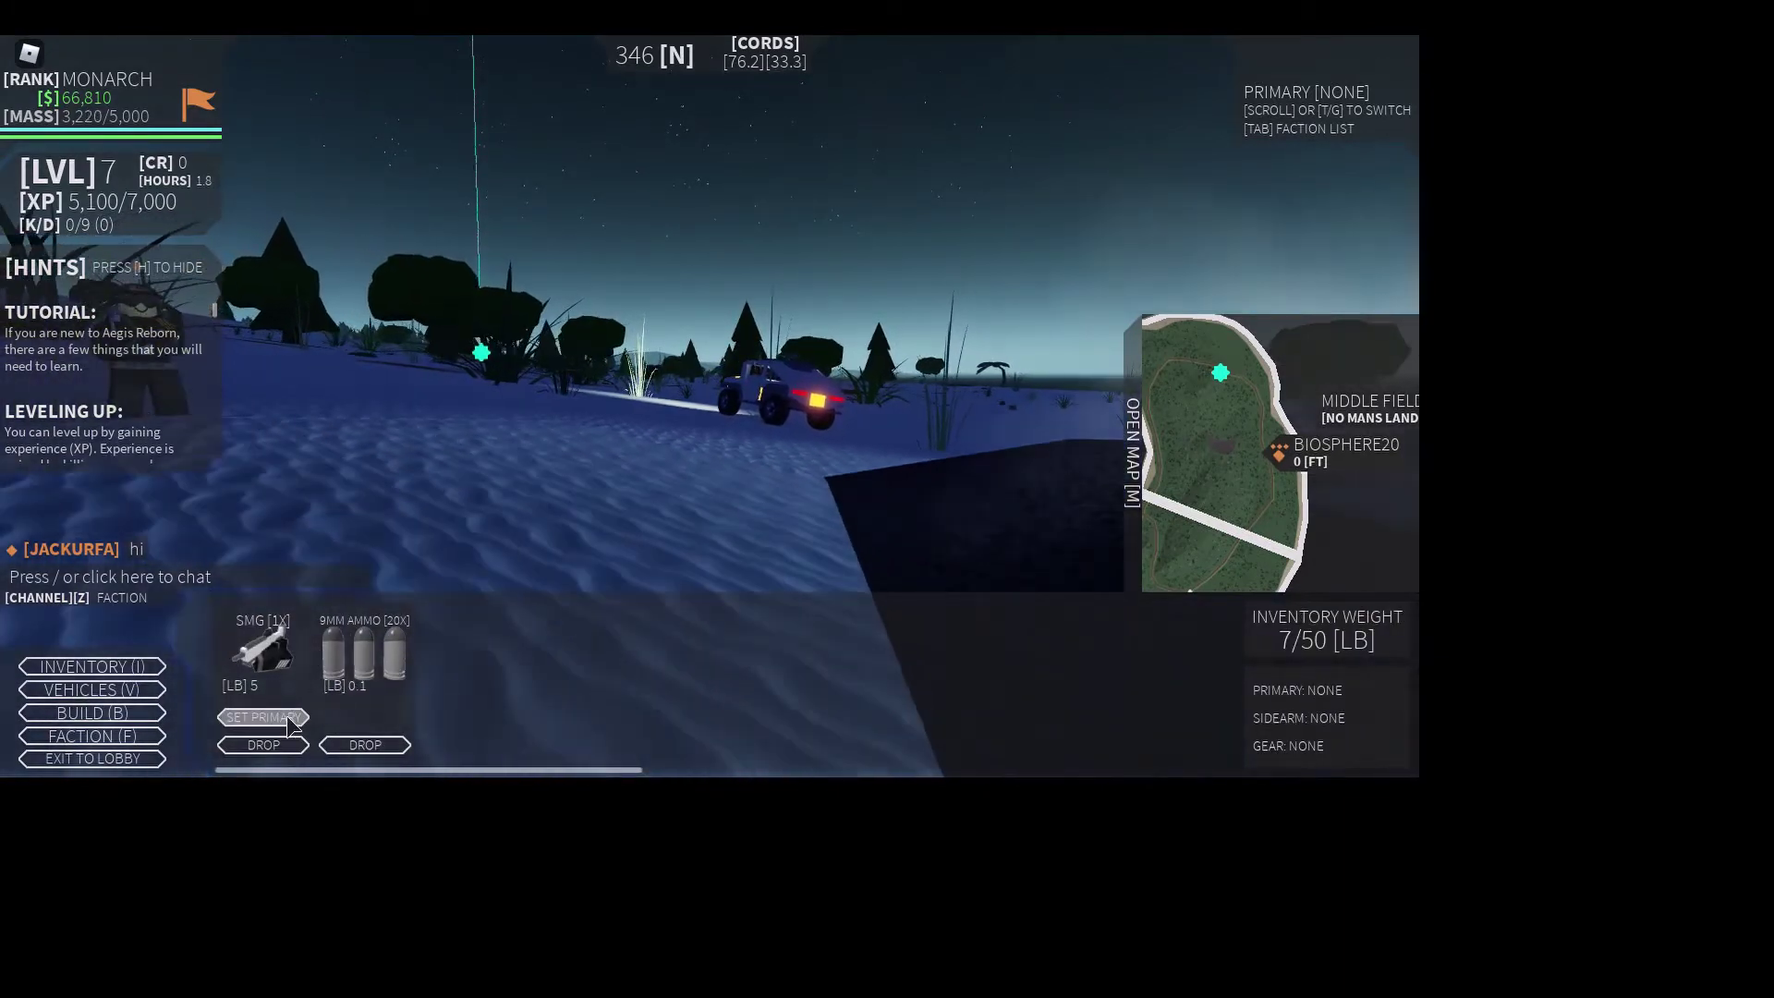
pyautogui.press('q')
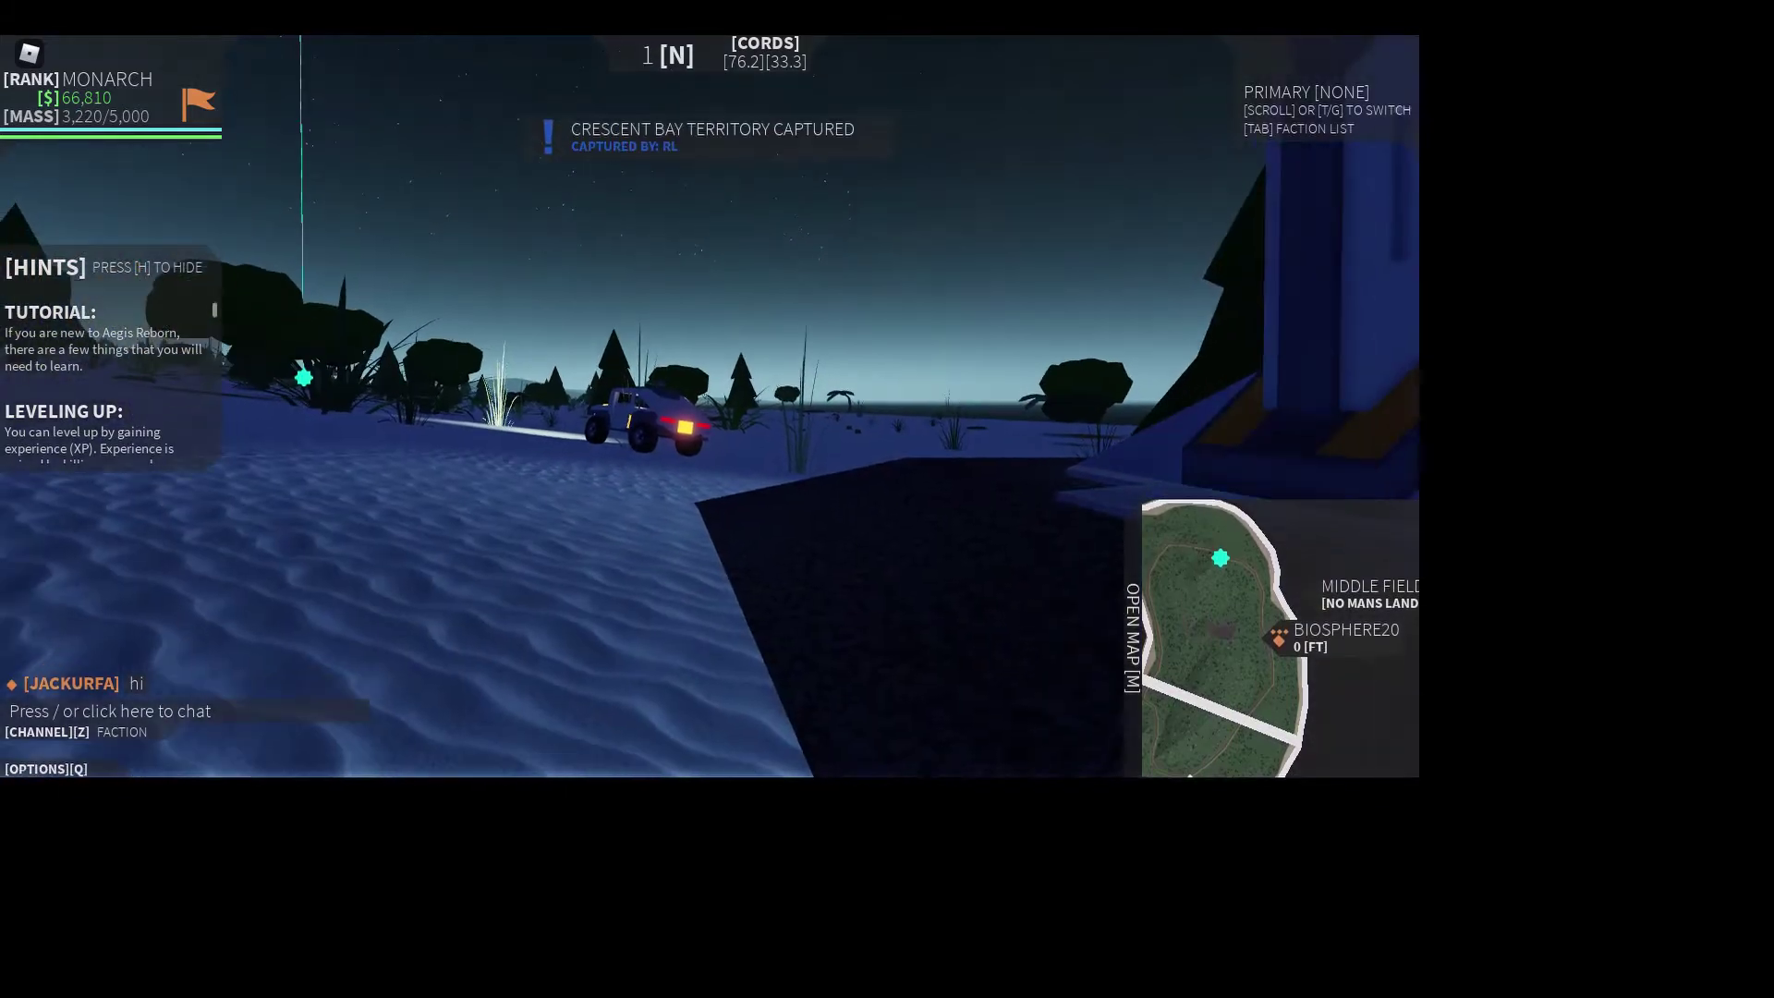
# - Draw and ready the SMG, fire a round, then holster it
pyautogui.press('1')
pyautogui.press('q')
pyautogui.press('q')
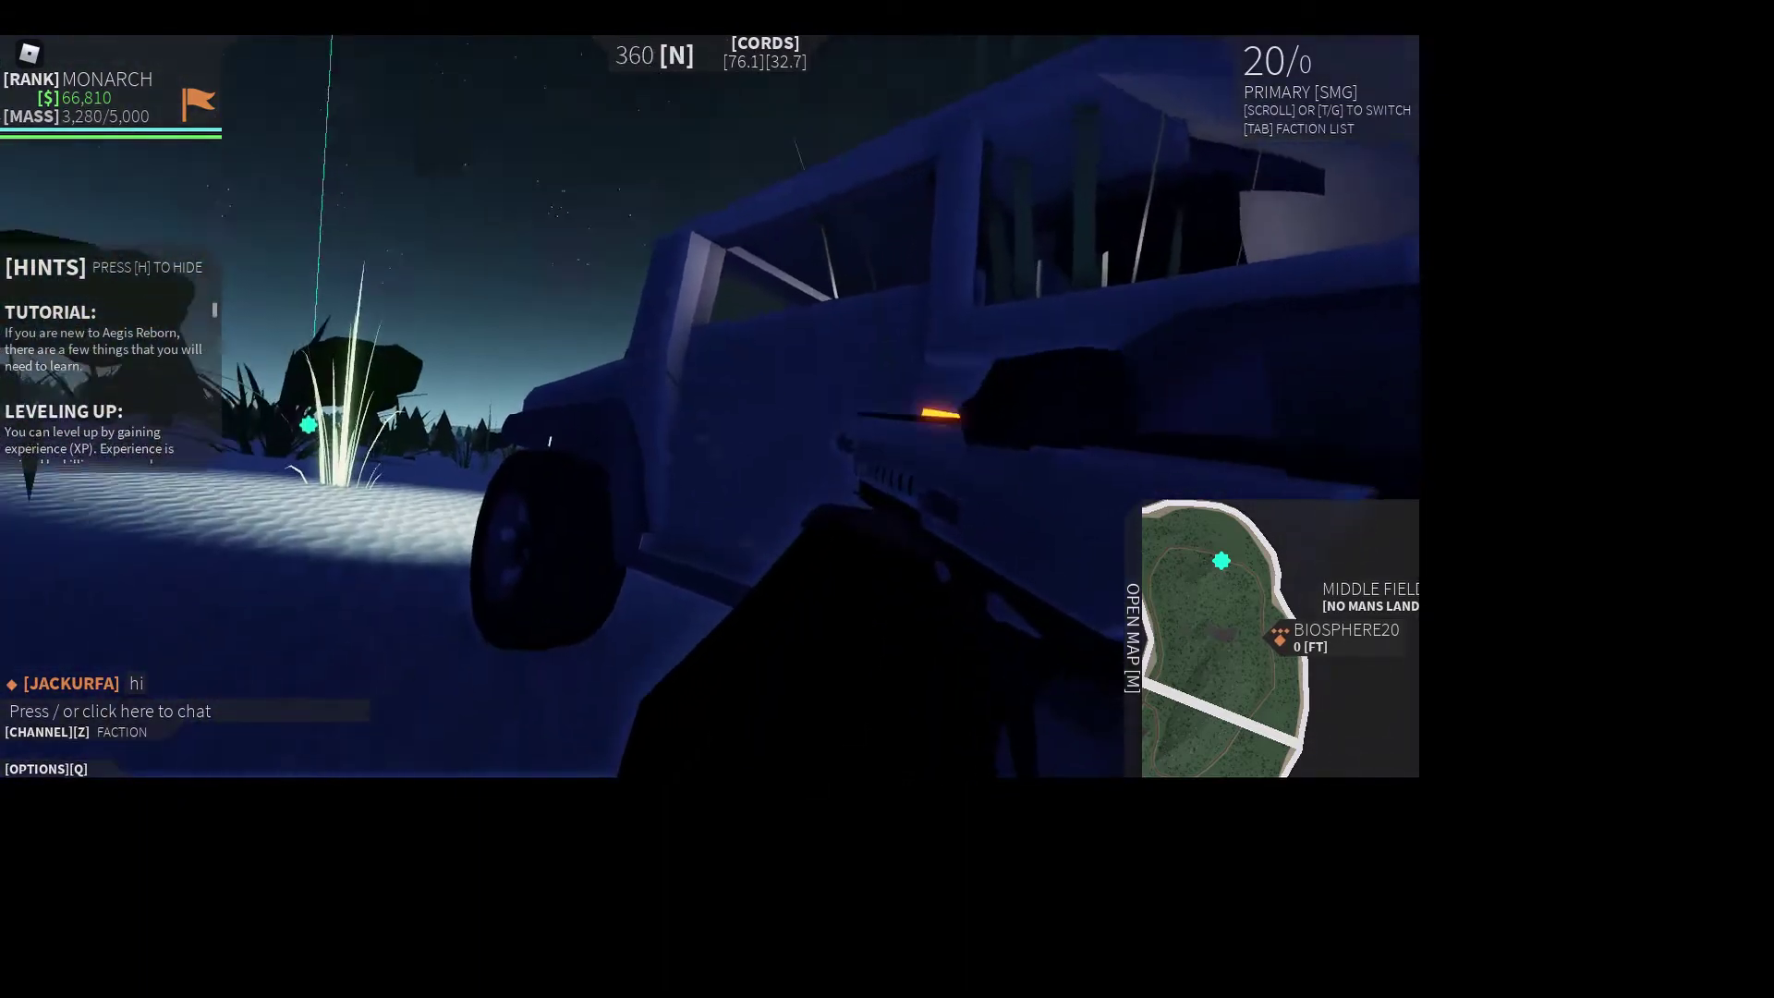
pyautogui.click(710, 407)
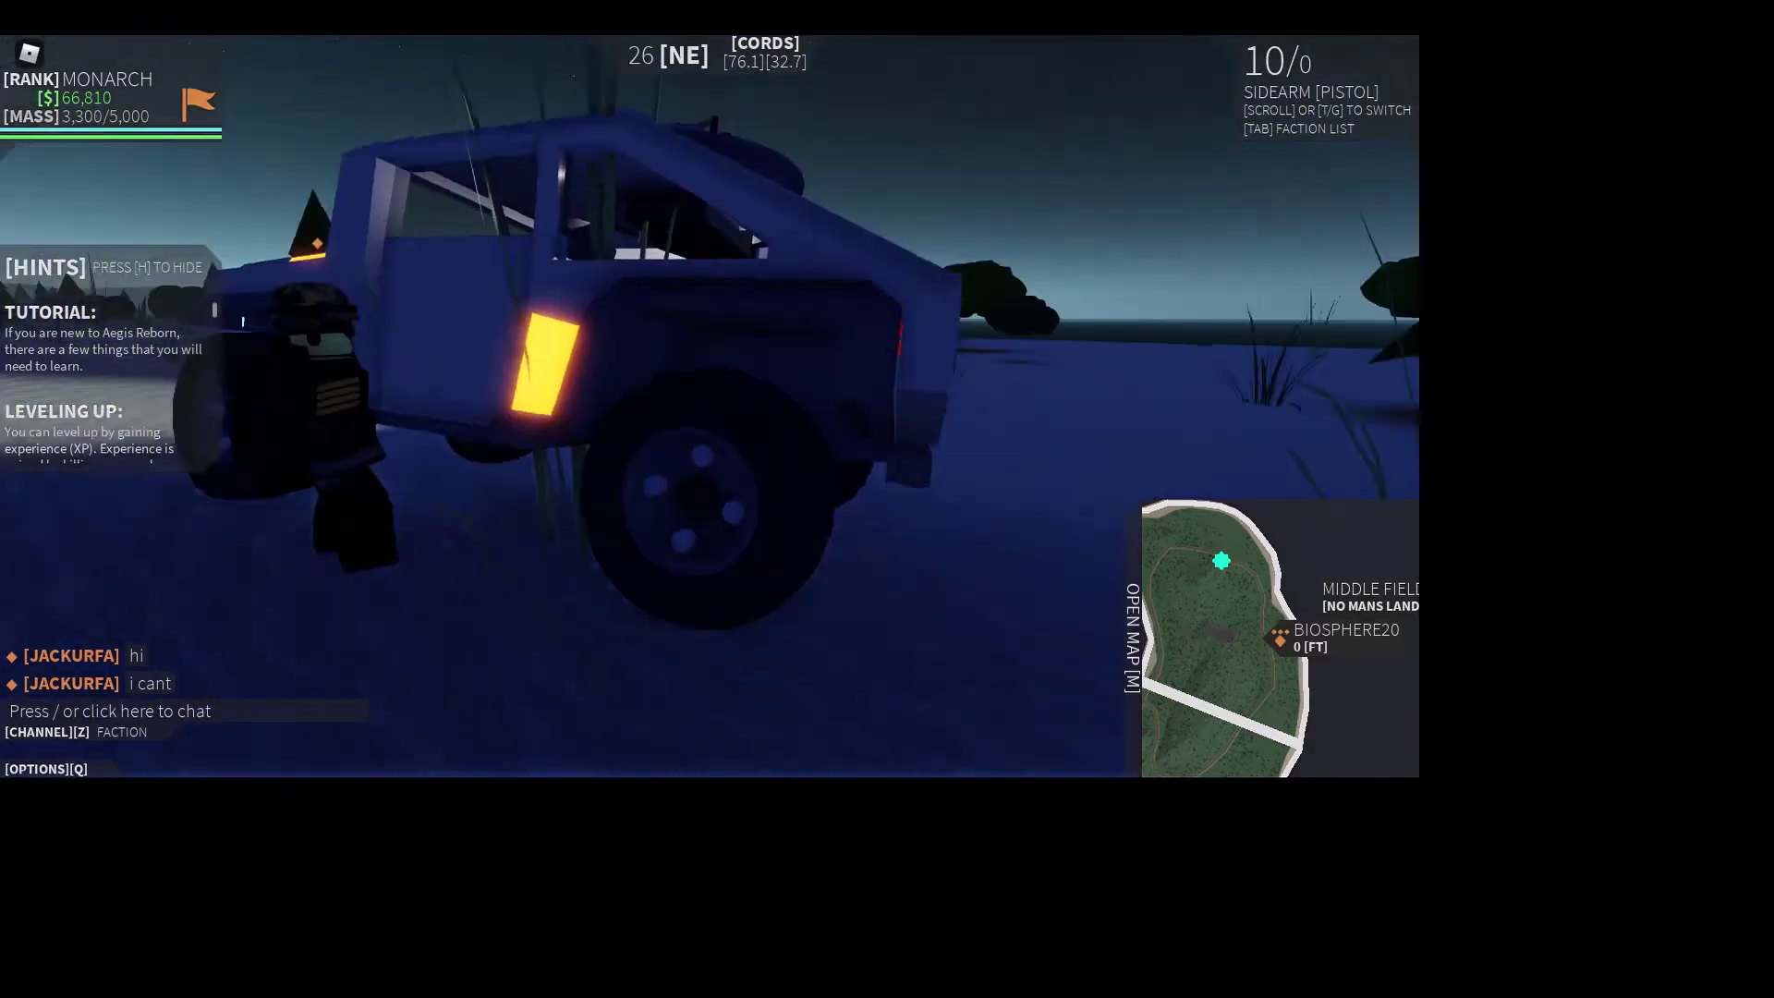
pyautogui.press('g')
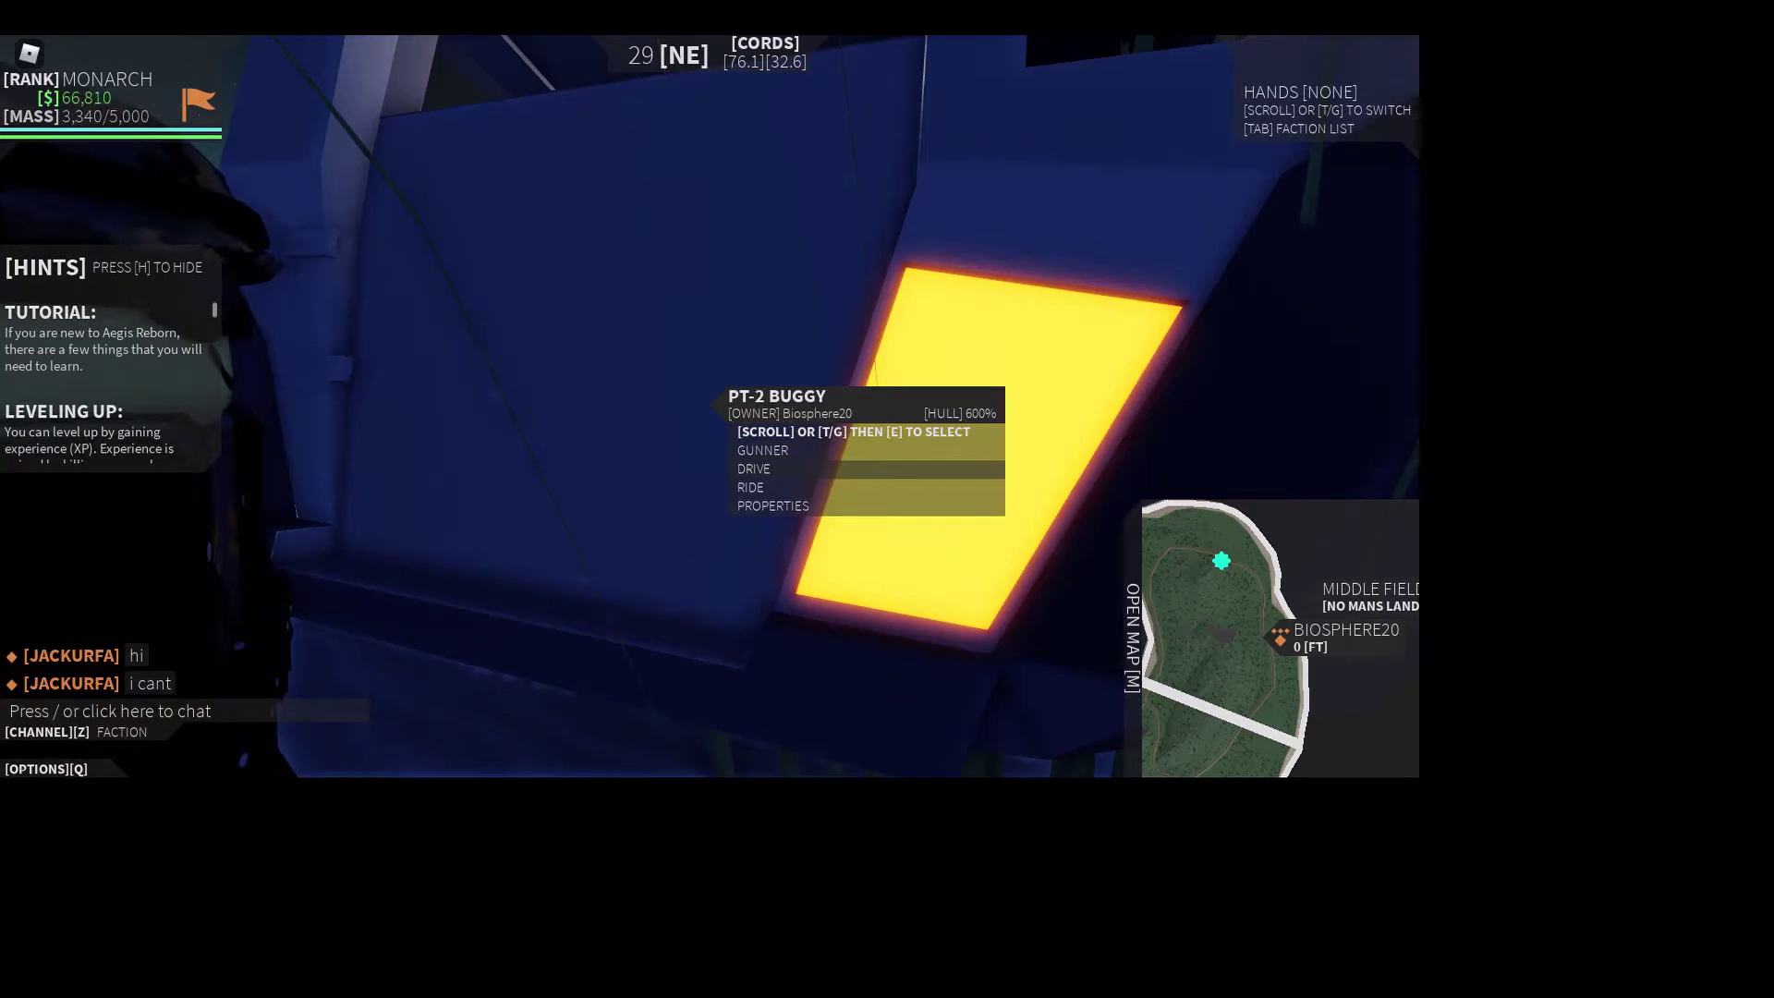
# - Take the buggy's driver seat and accelerate across the field toward the extractor
pyautogui.press('e')
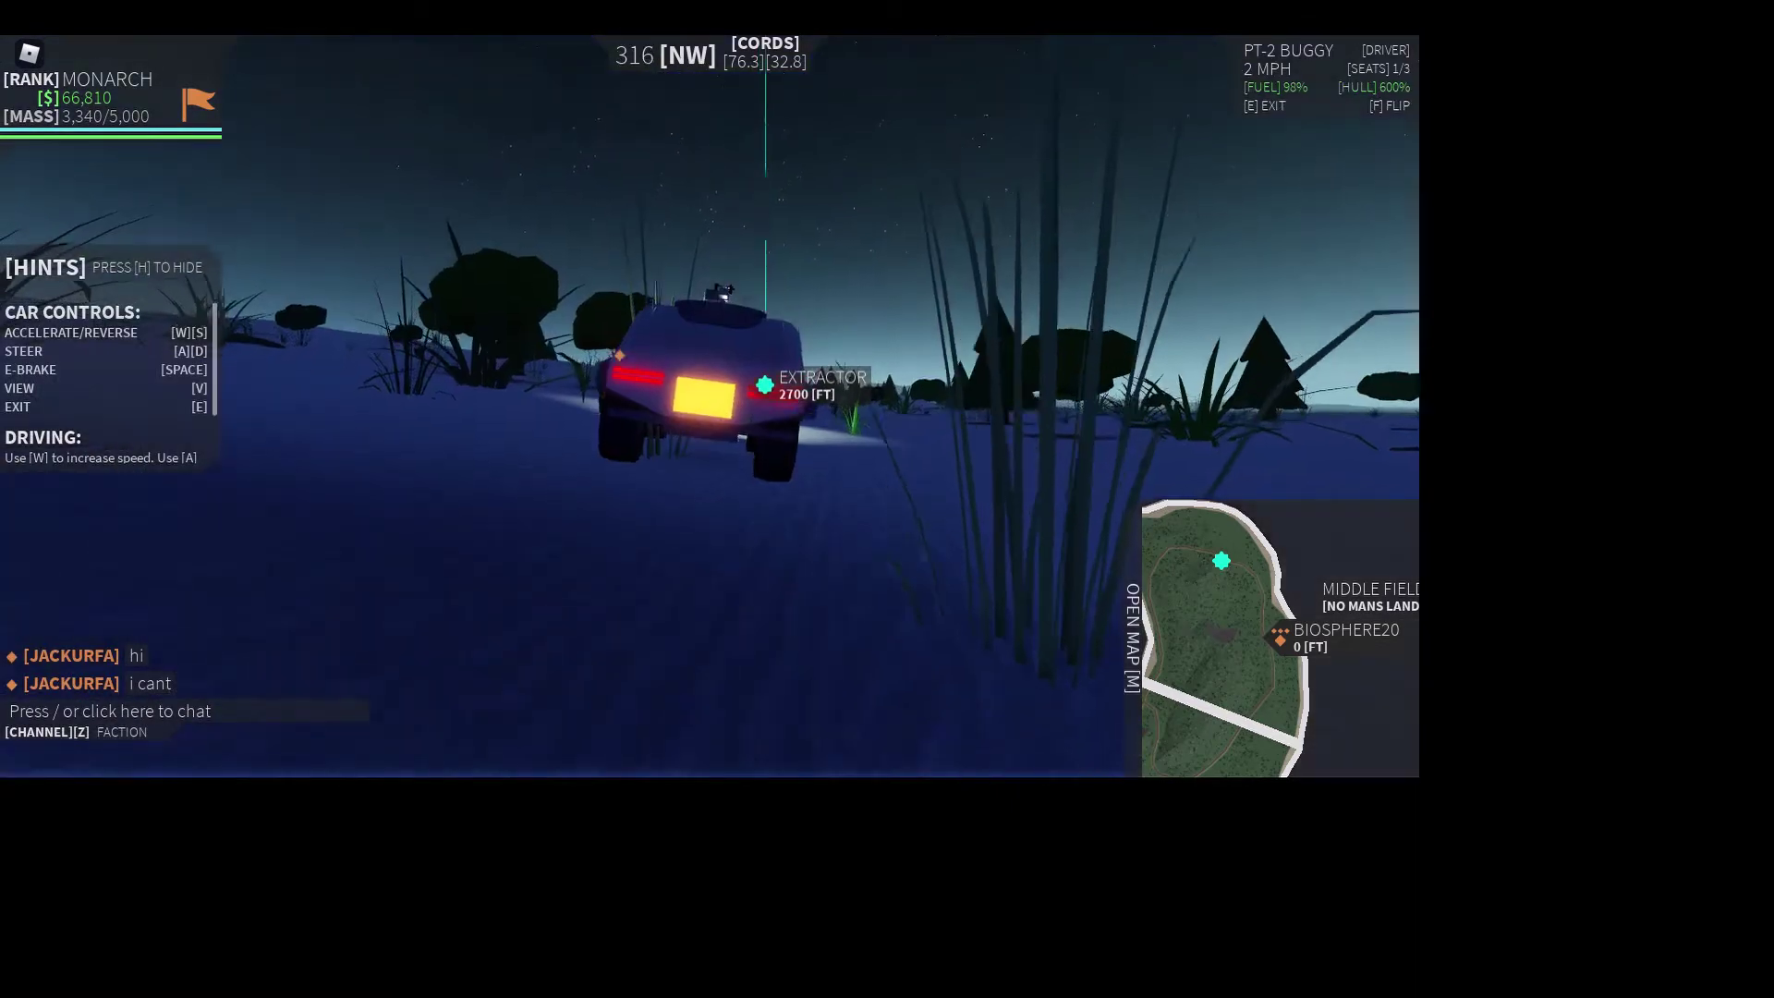
pyautogui.press('w')
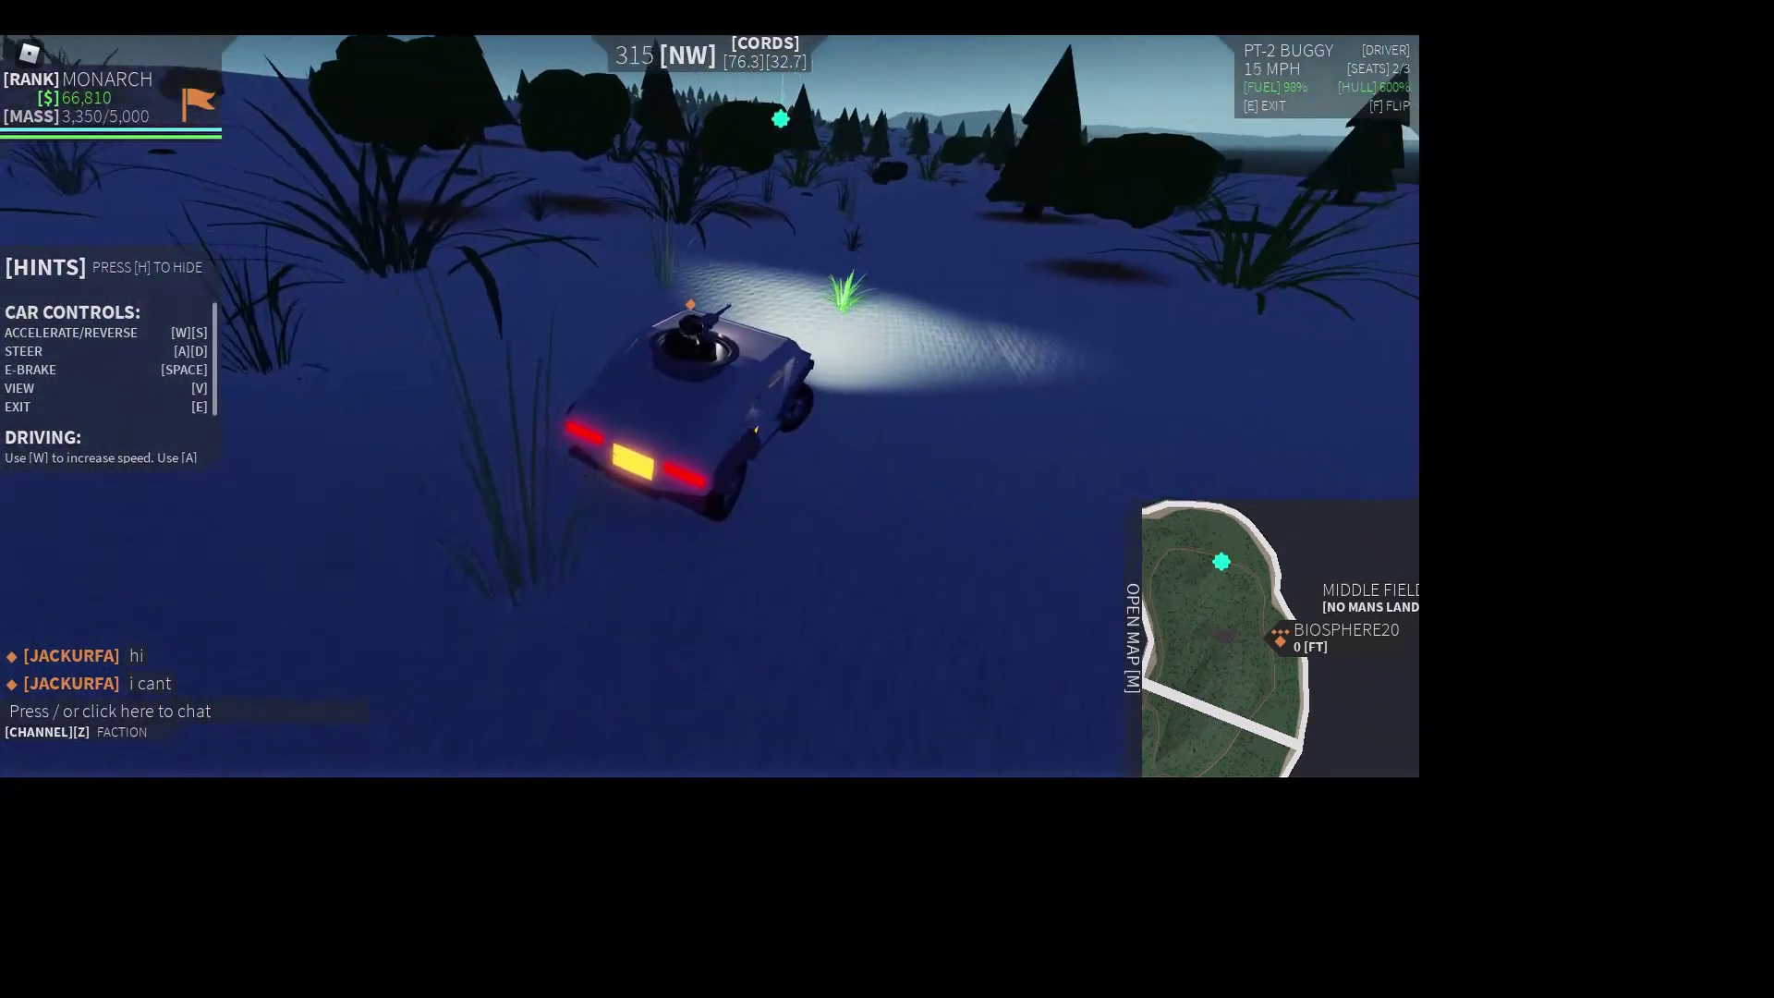
pyautogui.press('w')
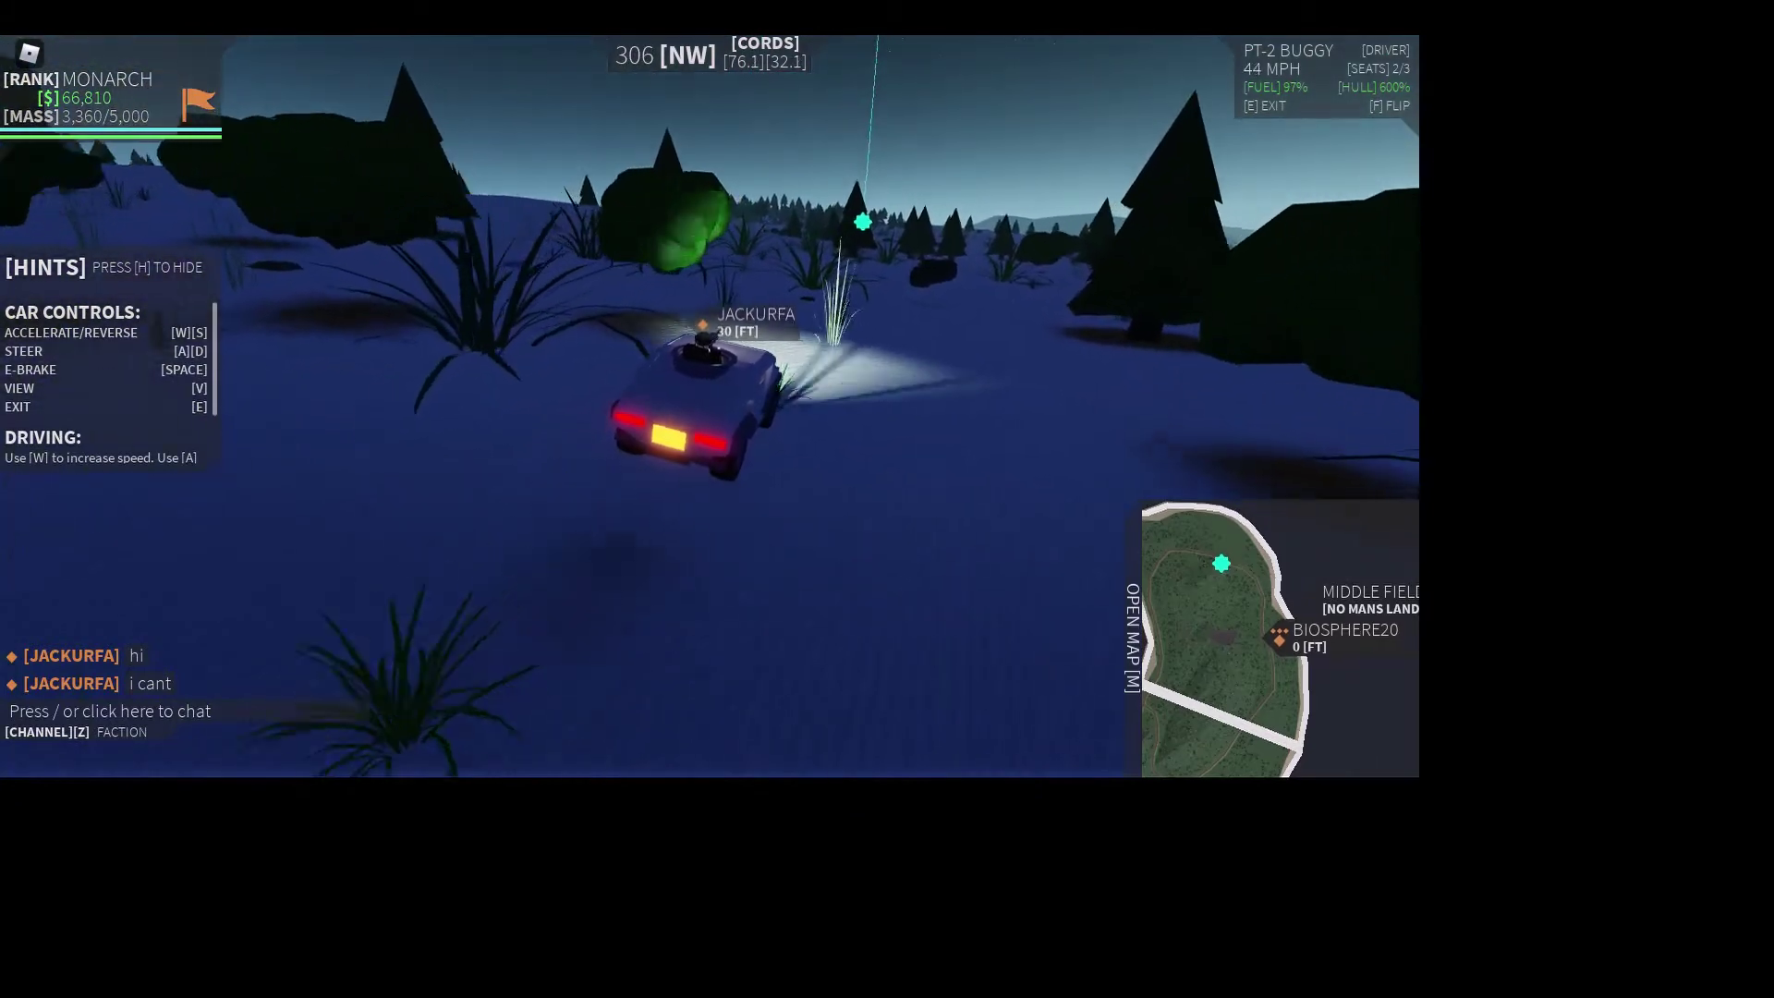
pyautogui.press('w')
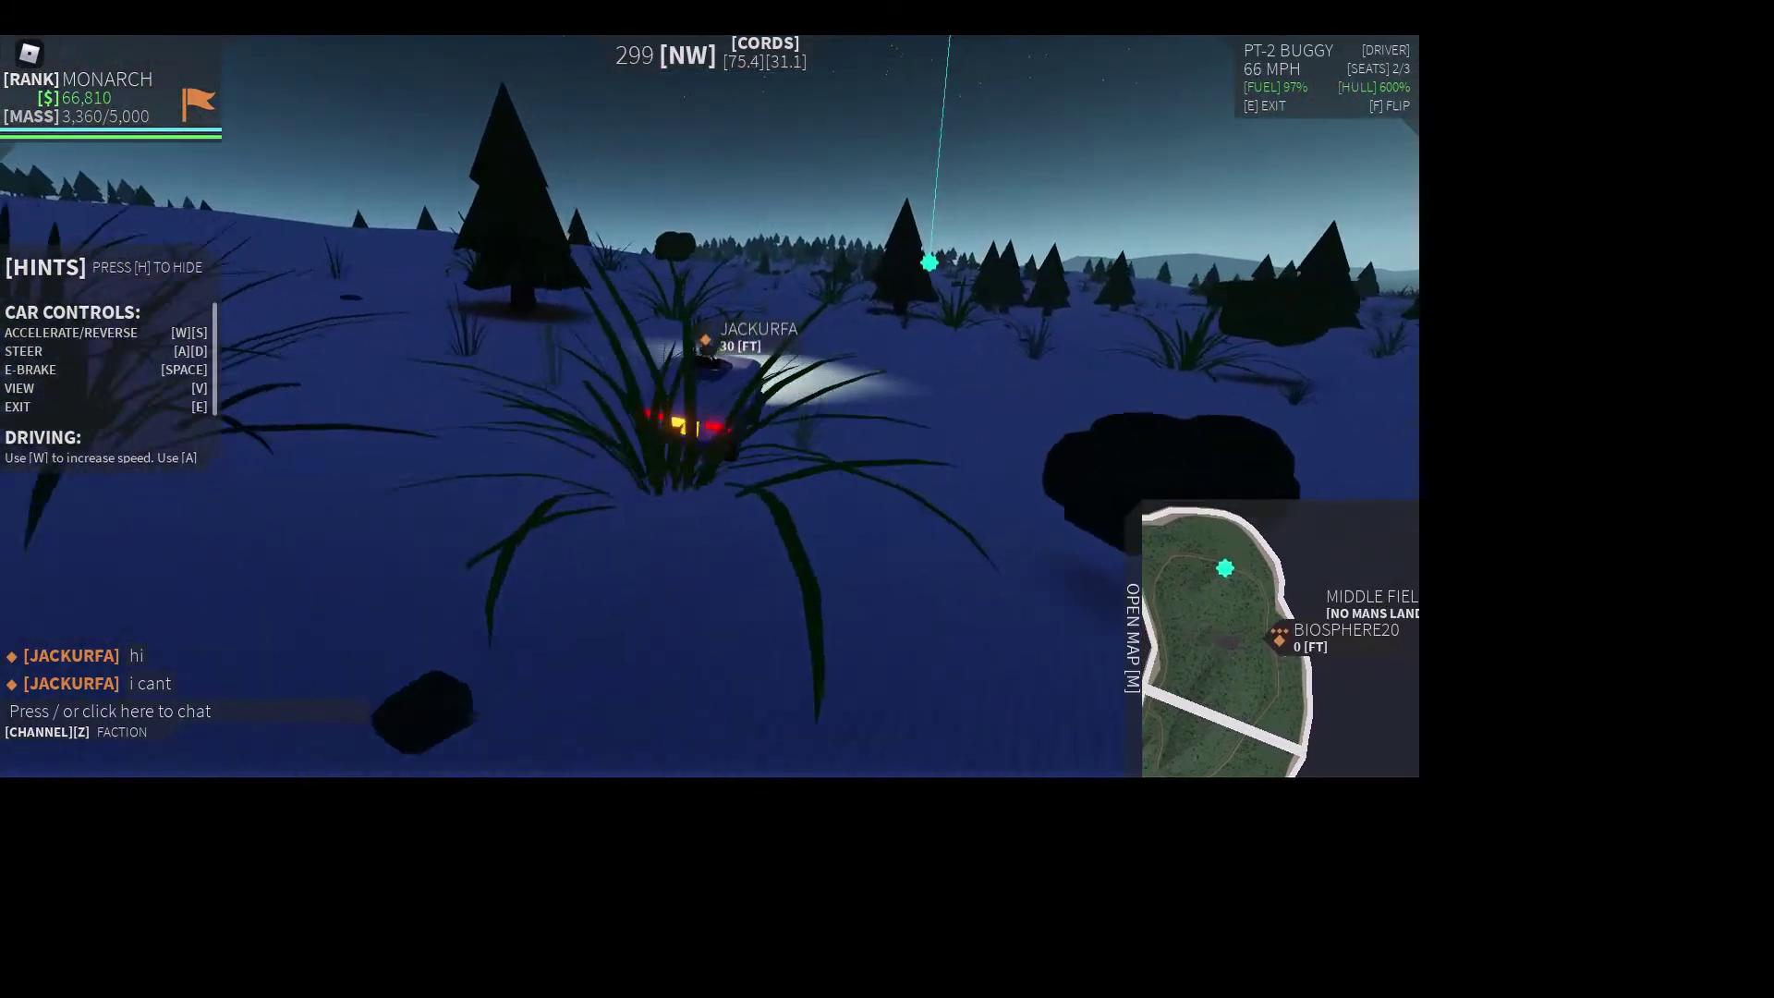
pyautogui.press('w')
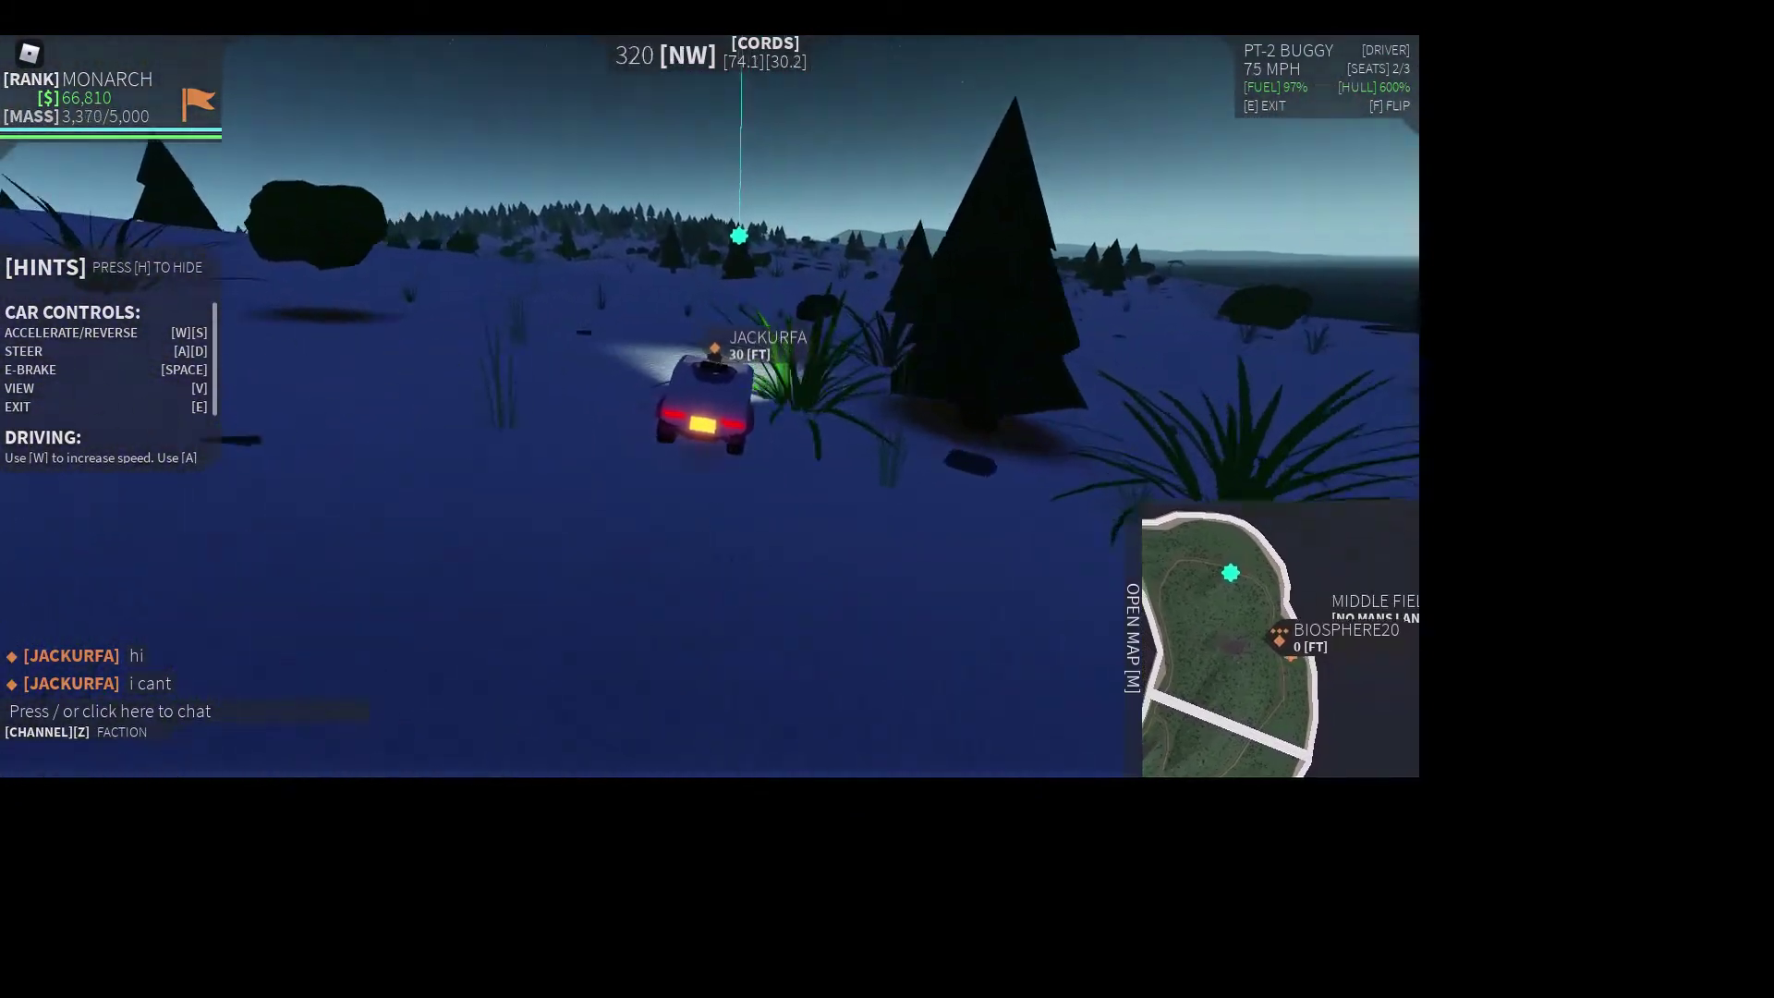
pyautogui.press('w')
pyautogui.press('w')
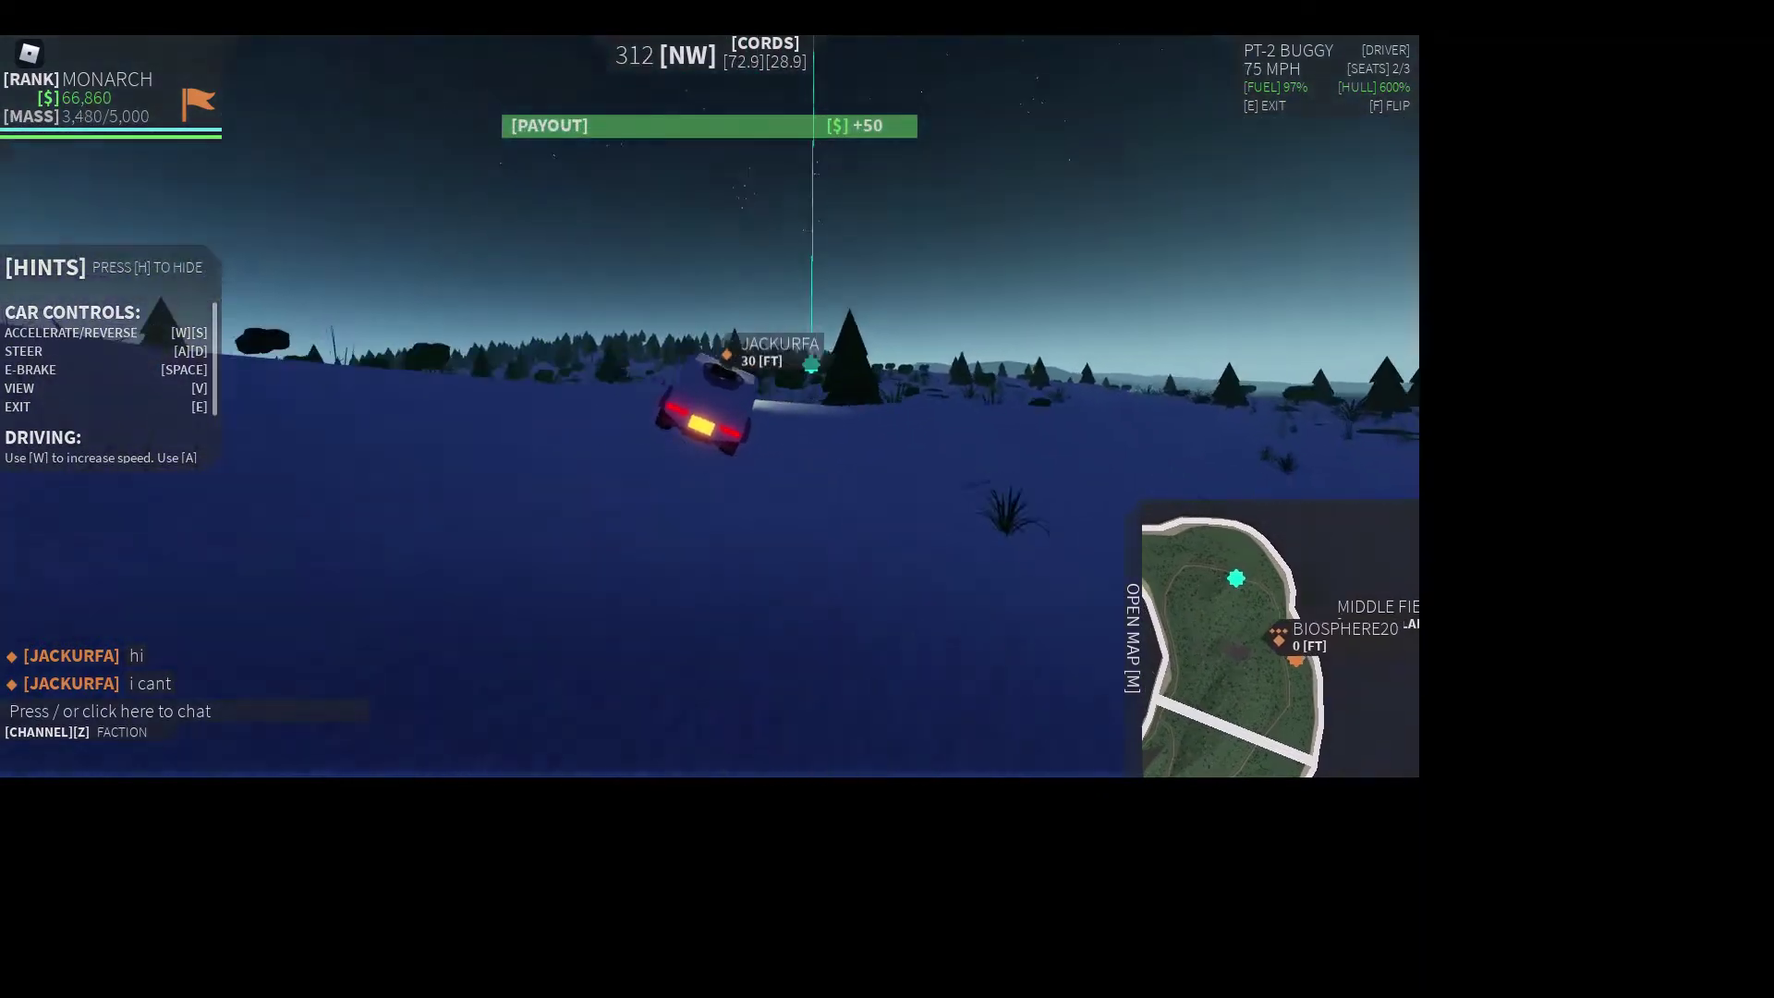
pyautogui.press('w')
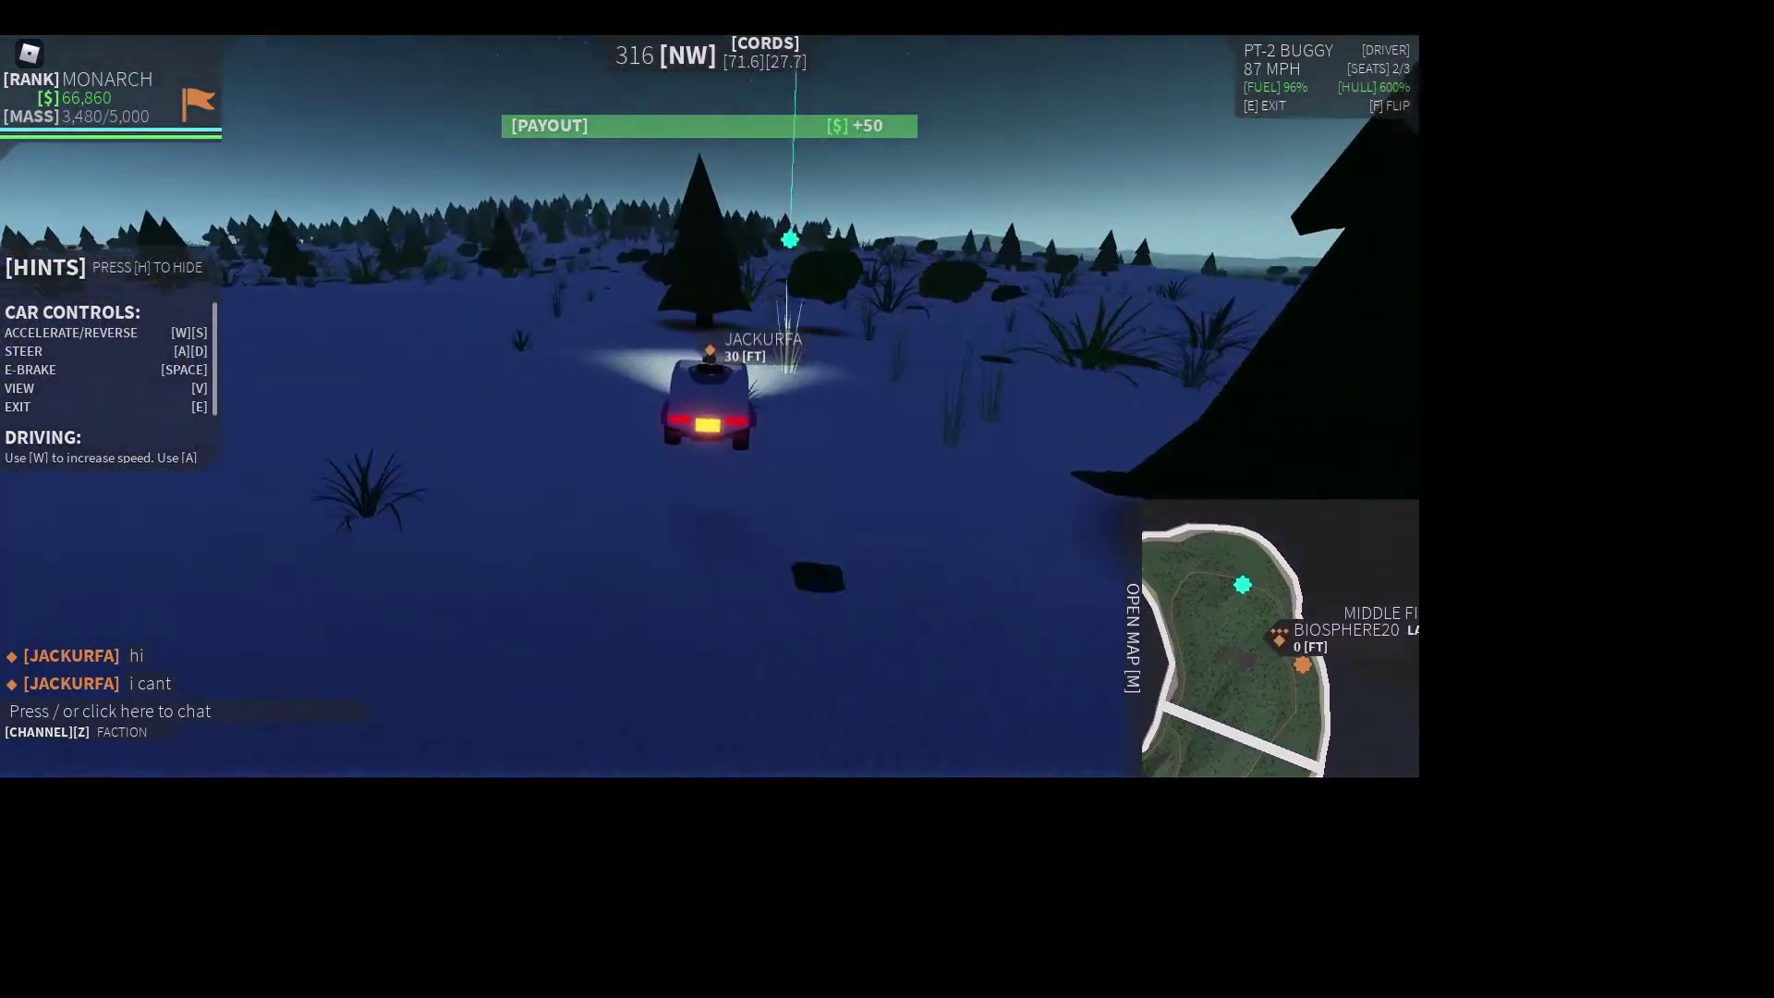
# - Steer over the hills past trees and rock to stop at the barrier by the extractor beacon
pyautogui.press('a')
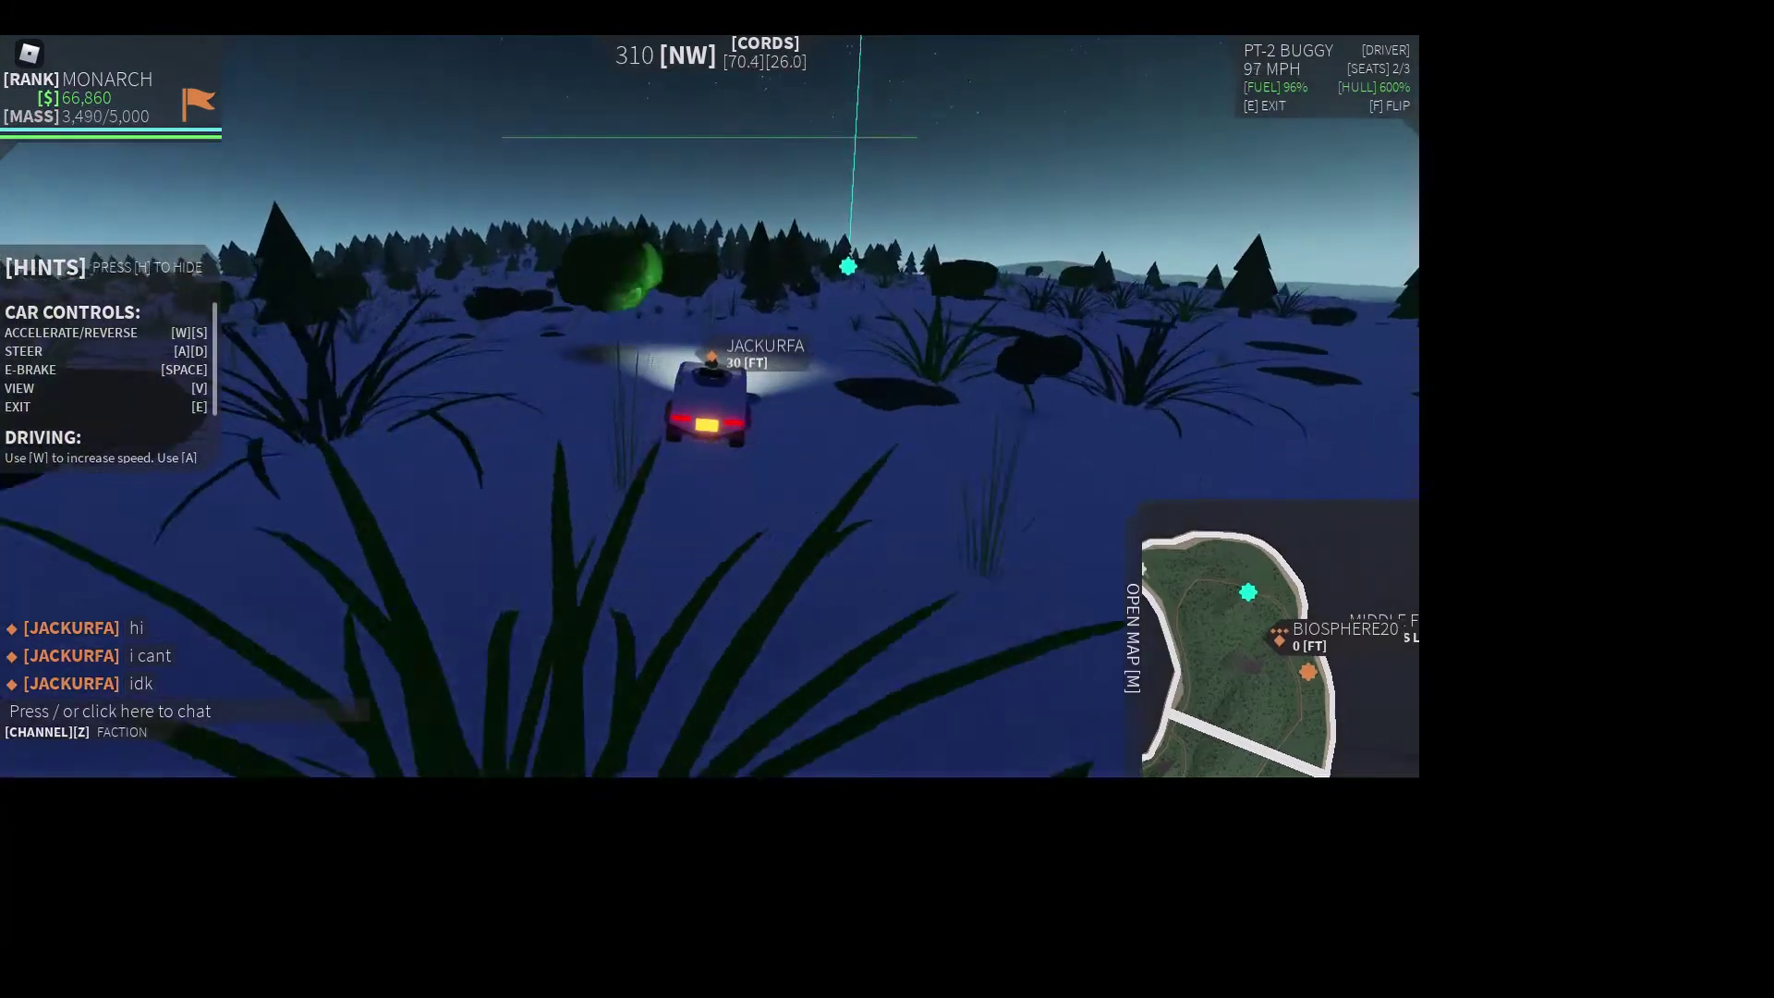
pyautogui.press('d')
pyautogui.press('d')
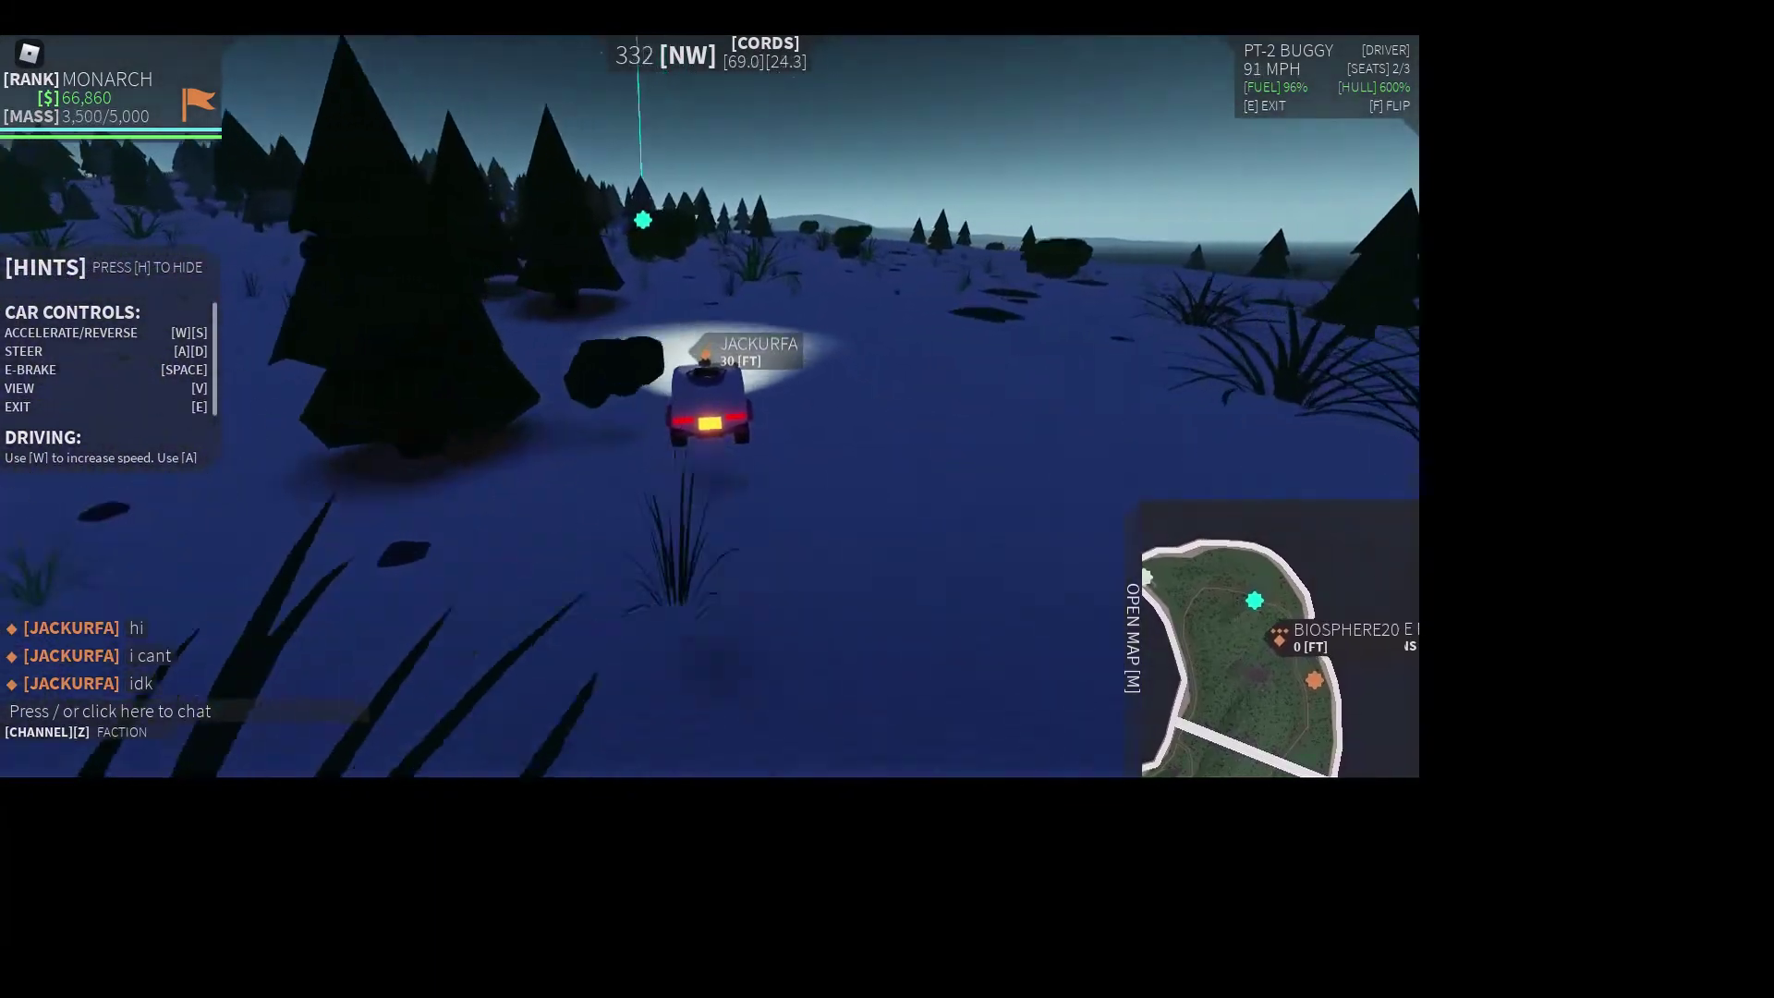
pyautogui.press('w')
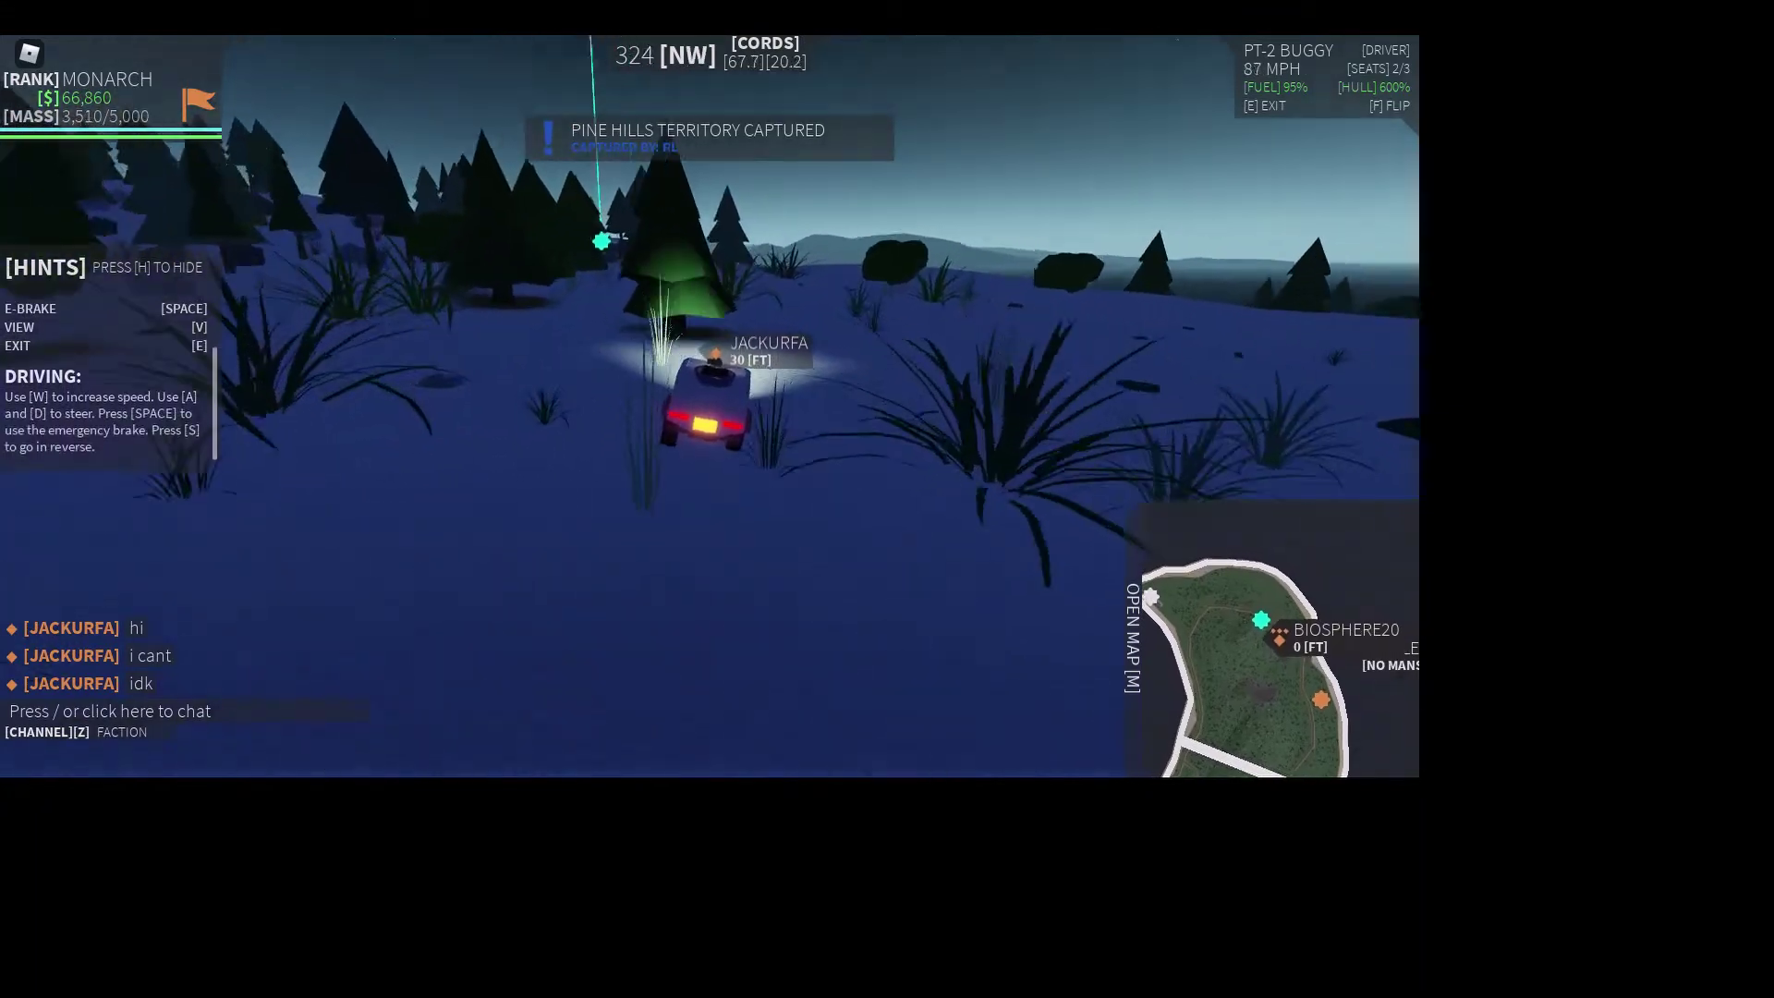
pyautogui.press('d')
pyautogui.press('a')
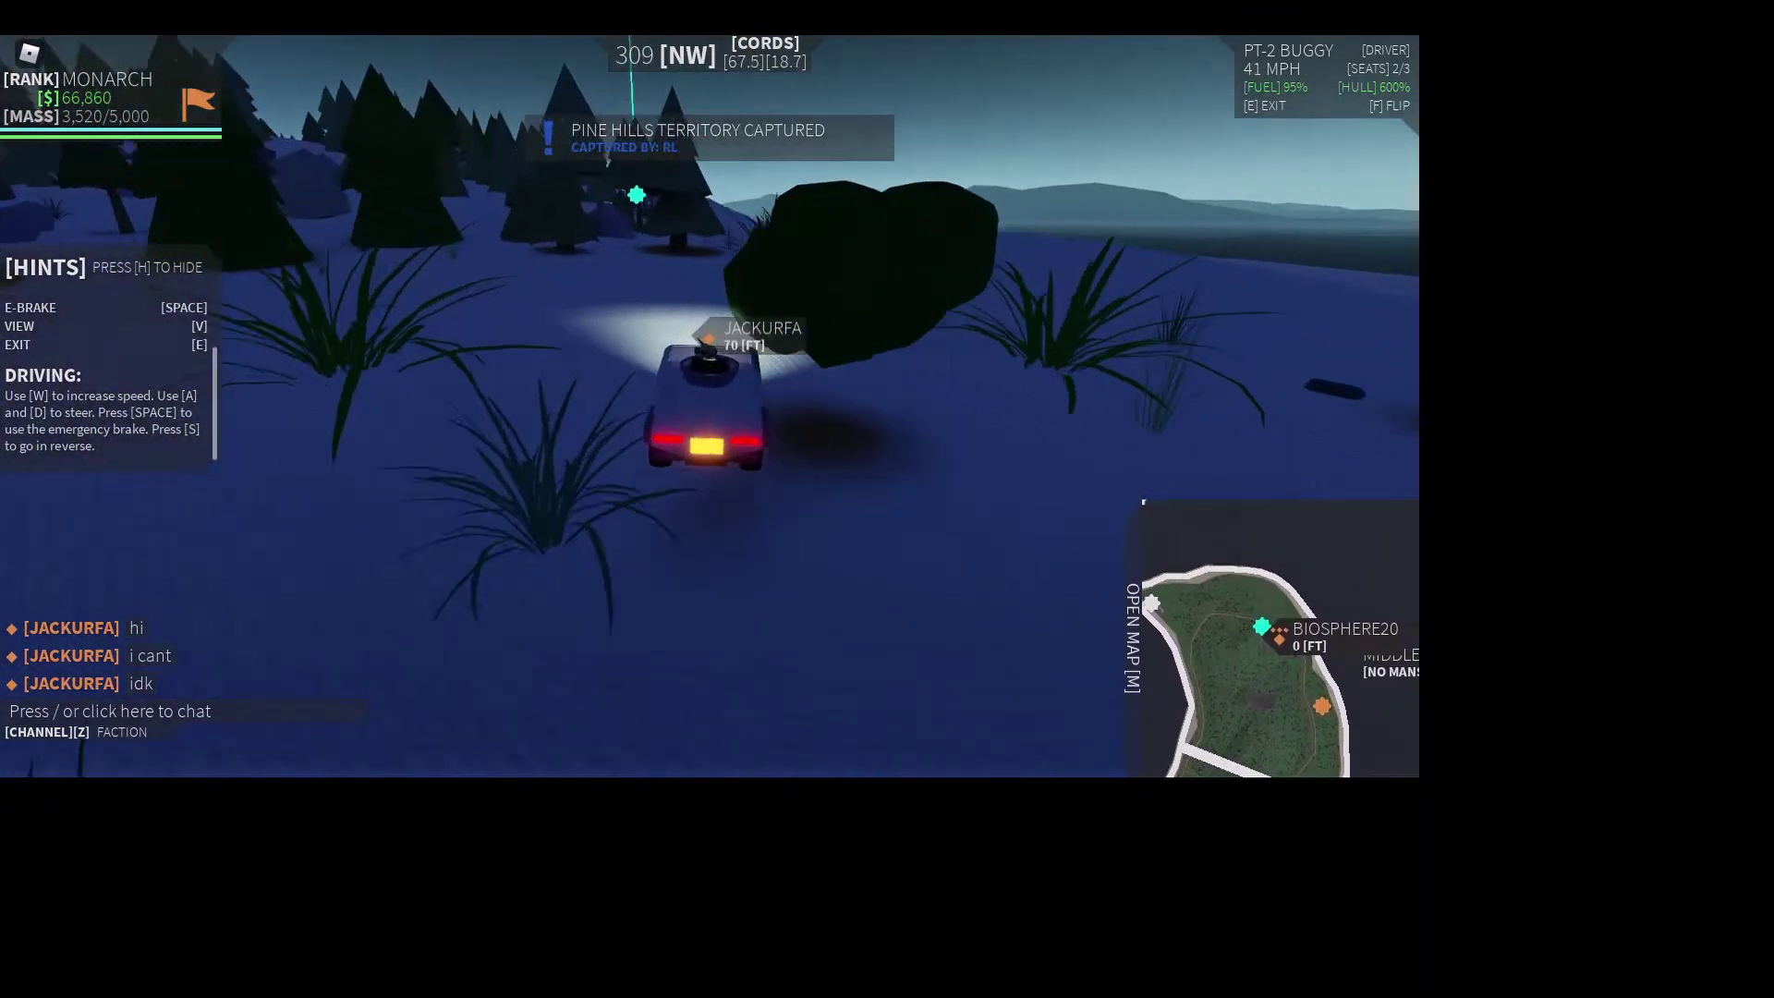
pyautogui.press('w')
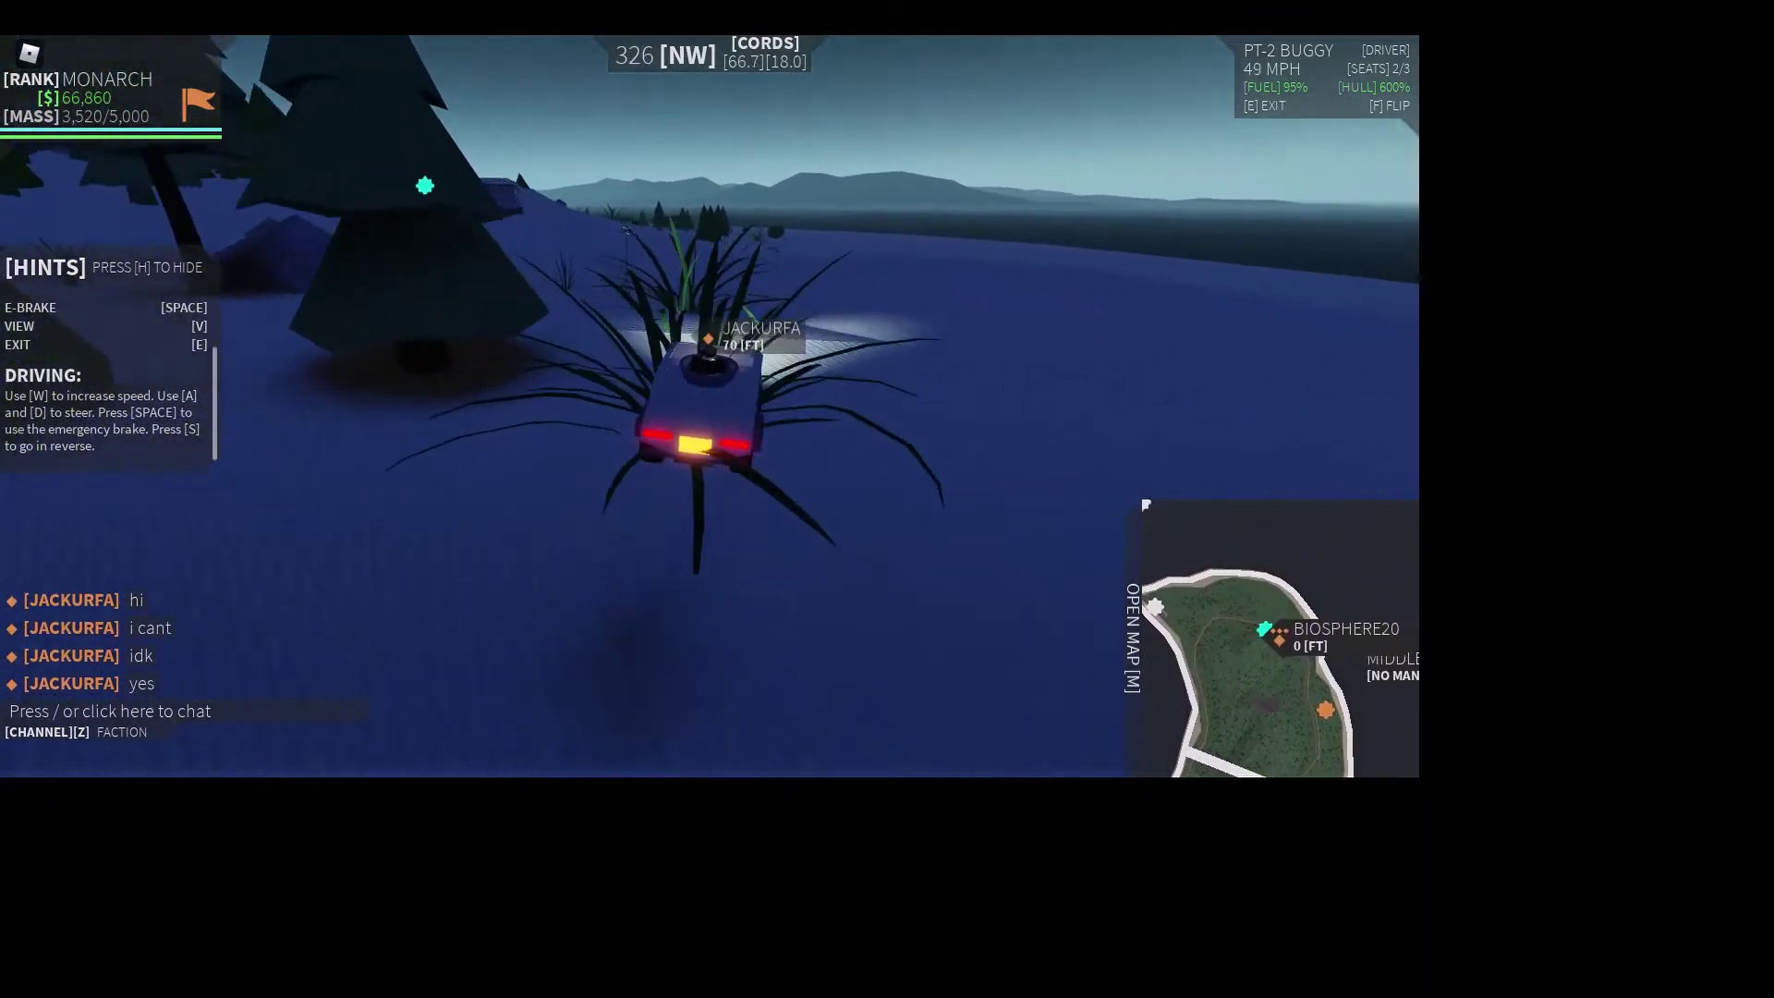
pyautogui.press('a')
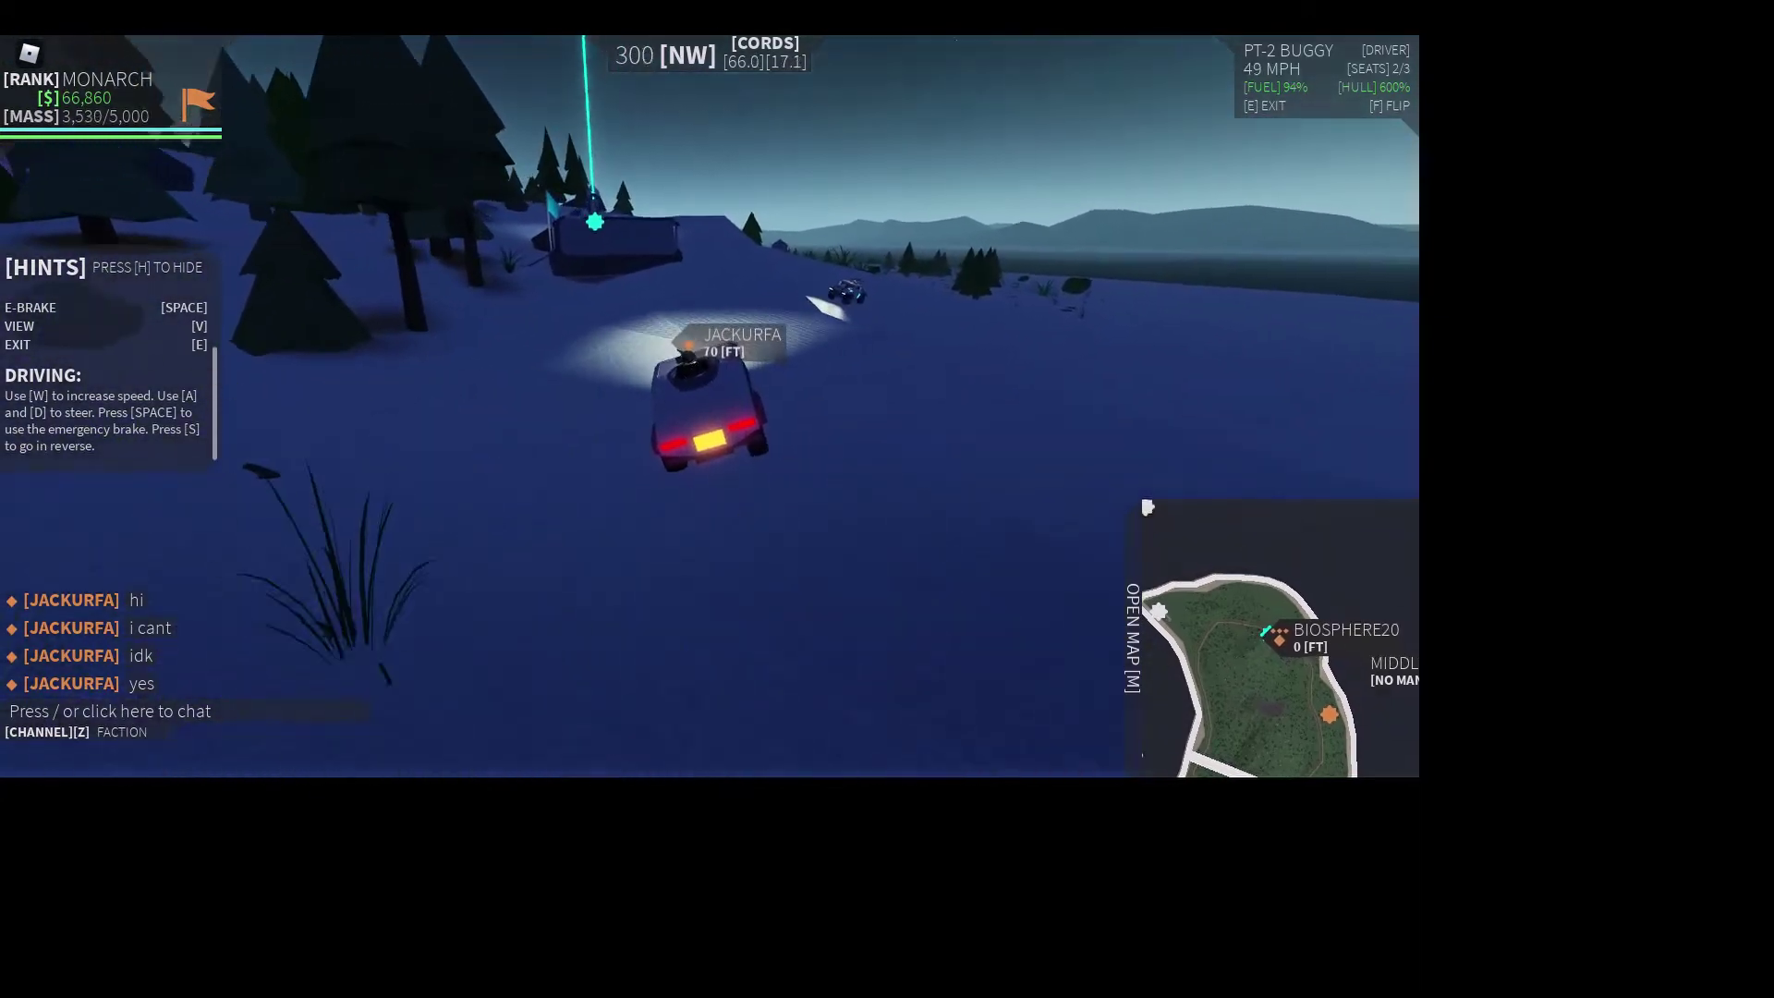
pyautogui.press('w')
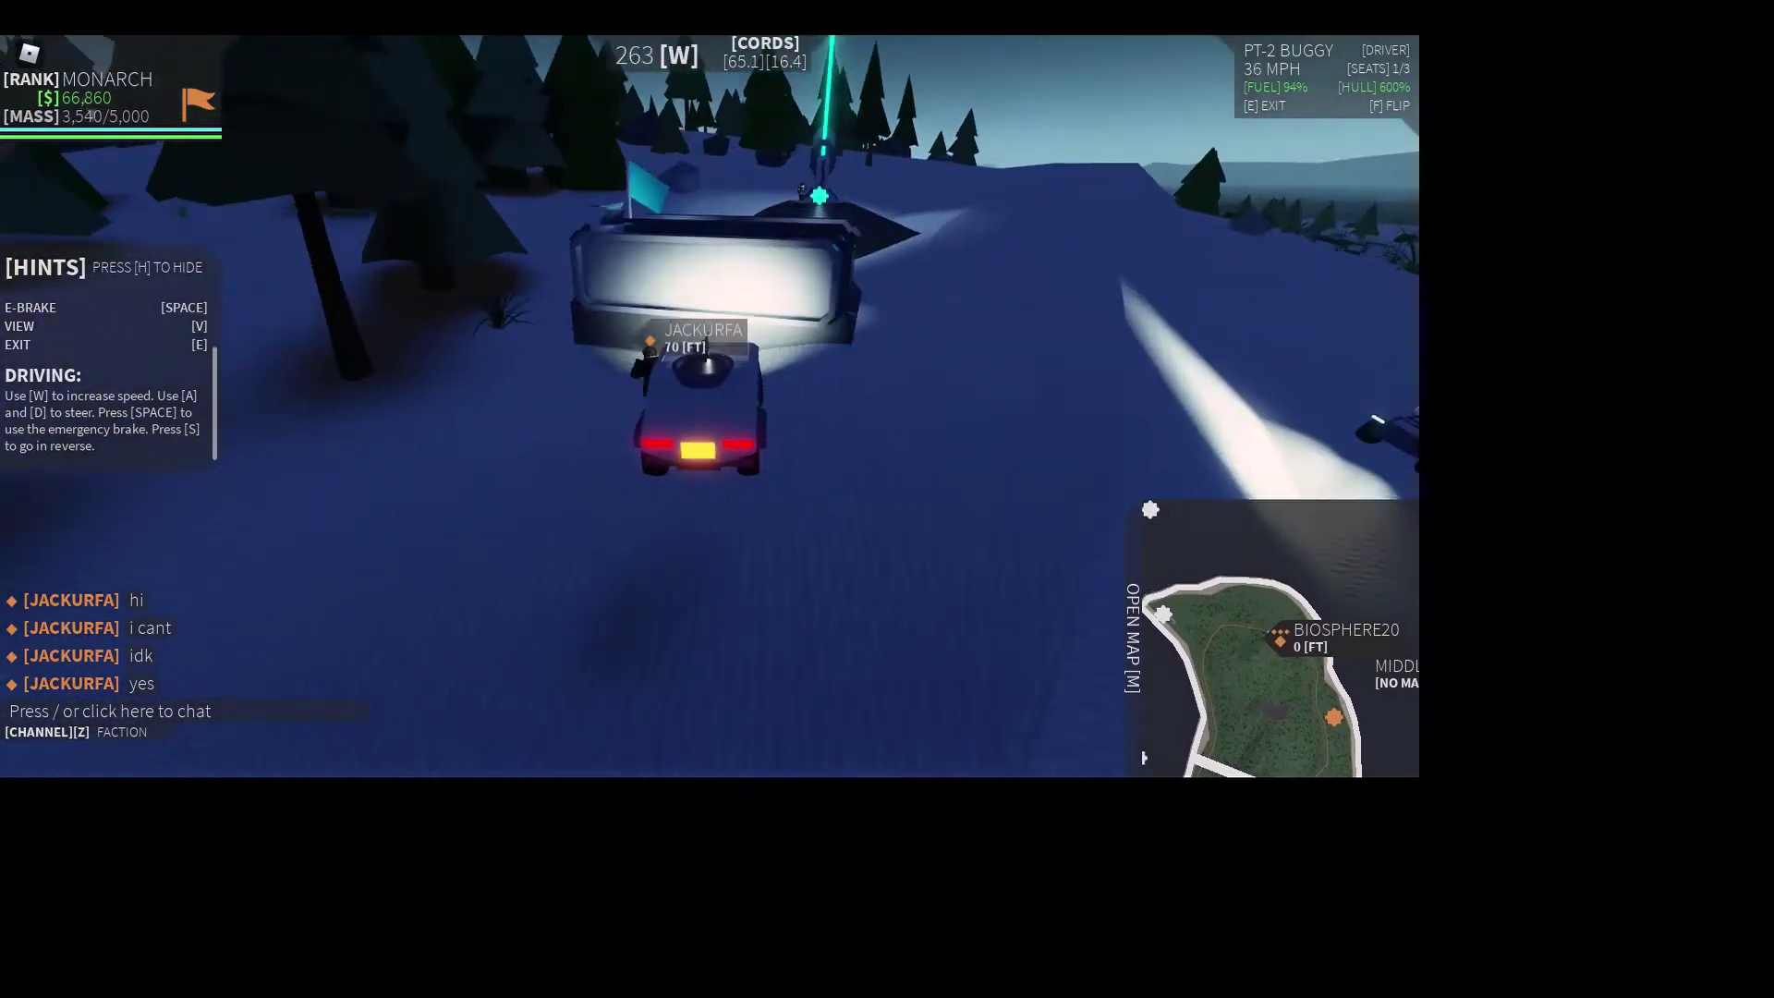
pyautogui.scroll(5, 635, 57)
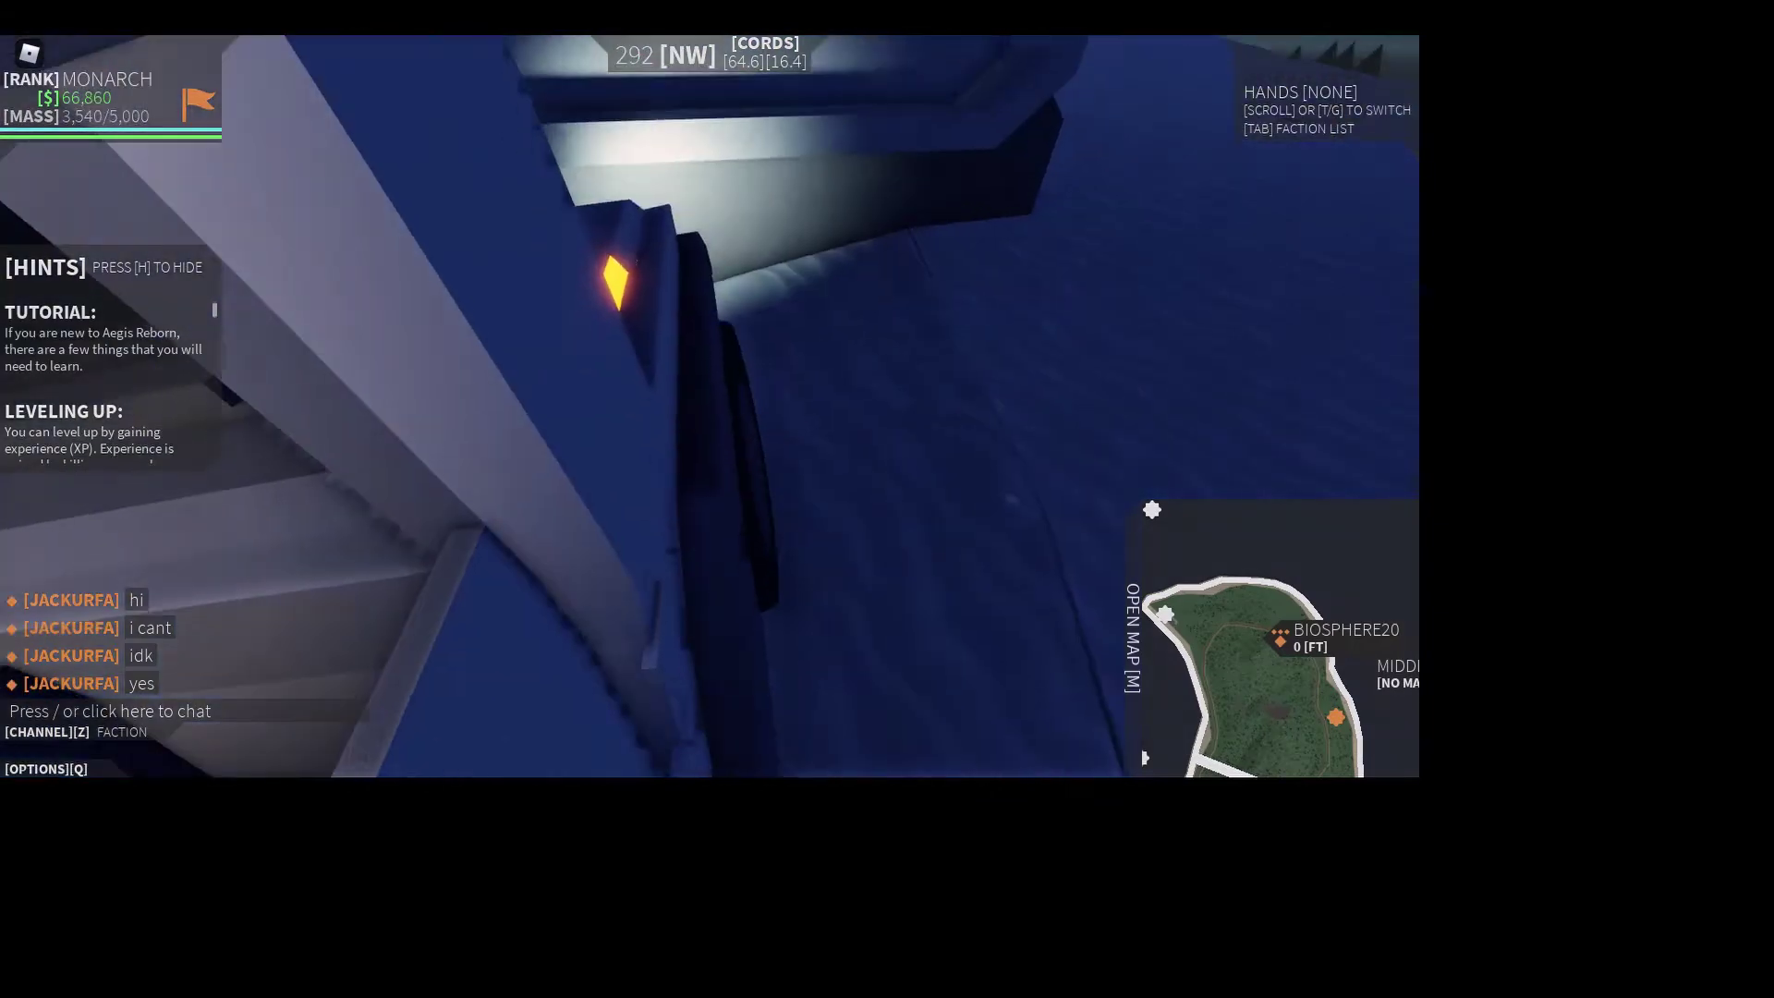
# - Equip the SMG and fire aimed shots at enemies and their vehicle from behind the barrier
pyautogui.press('t')
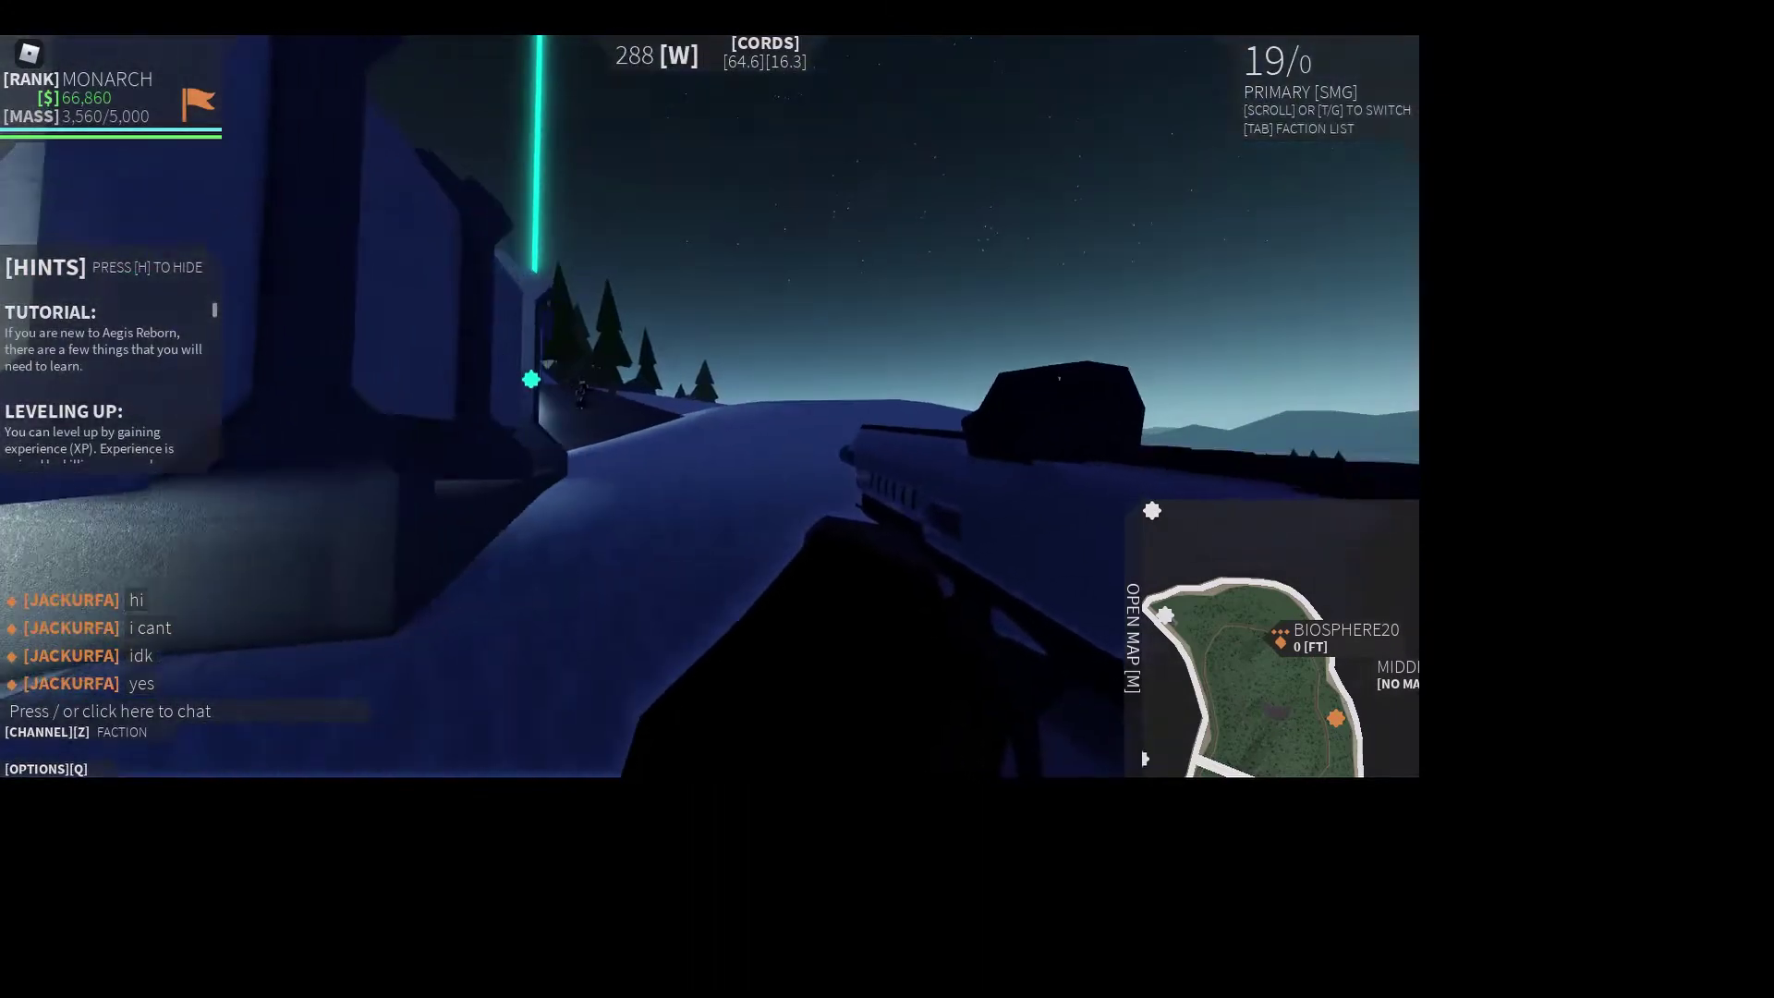
pyautogui.rightClick(710, 404)
pyautogui.click(710, 404)
pyautogui.click(711, 404)
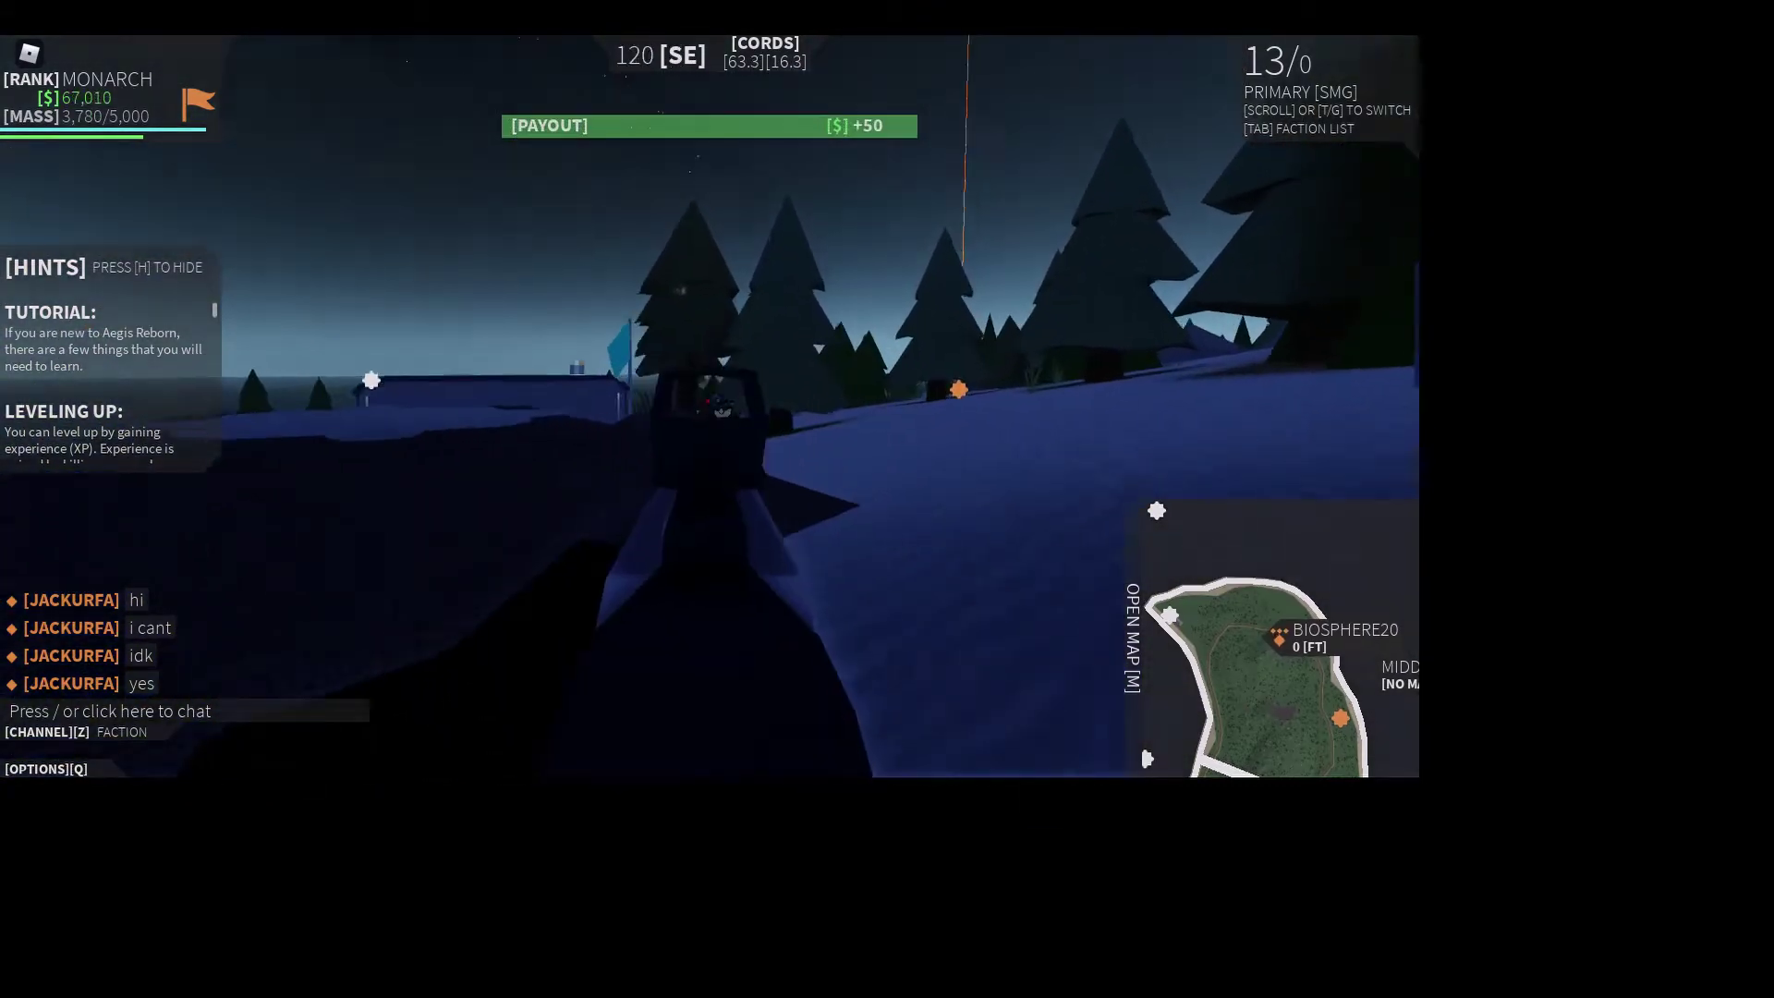
pyautogui.click(709, 404)
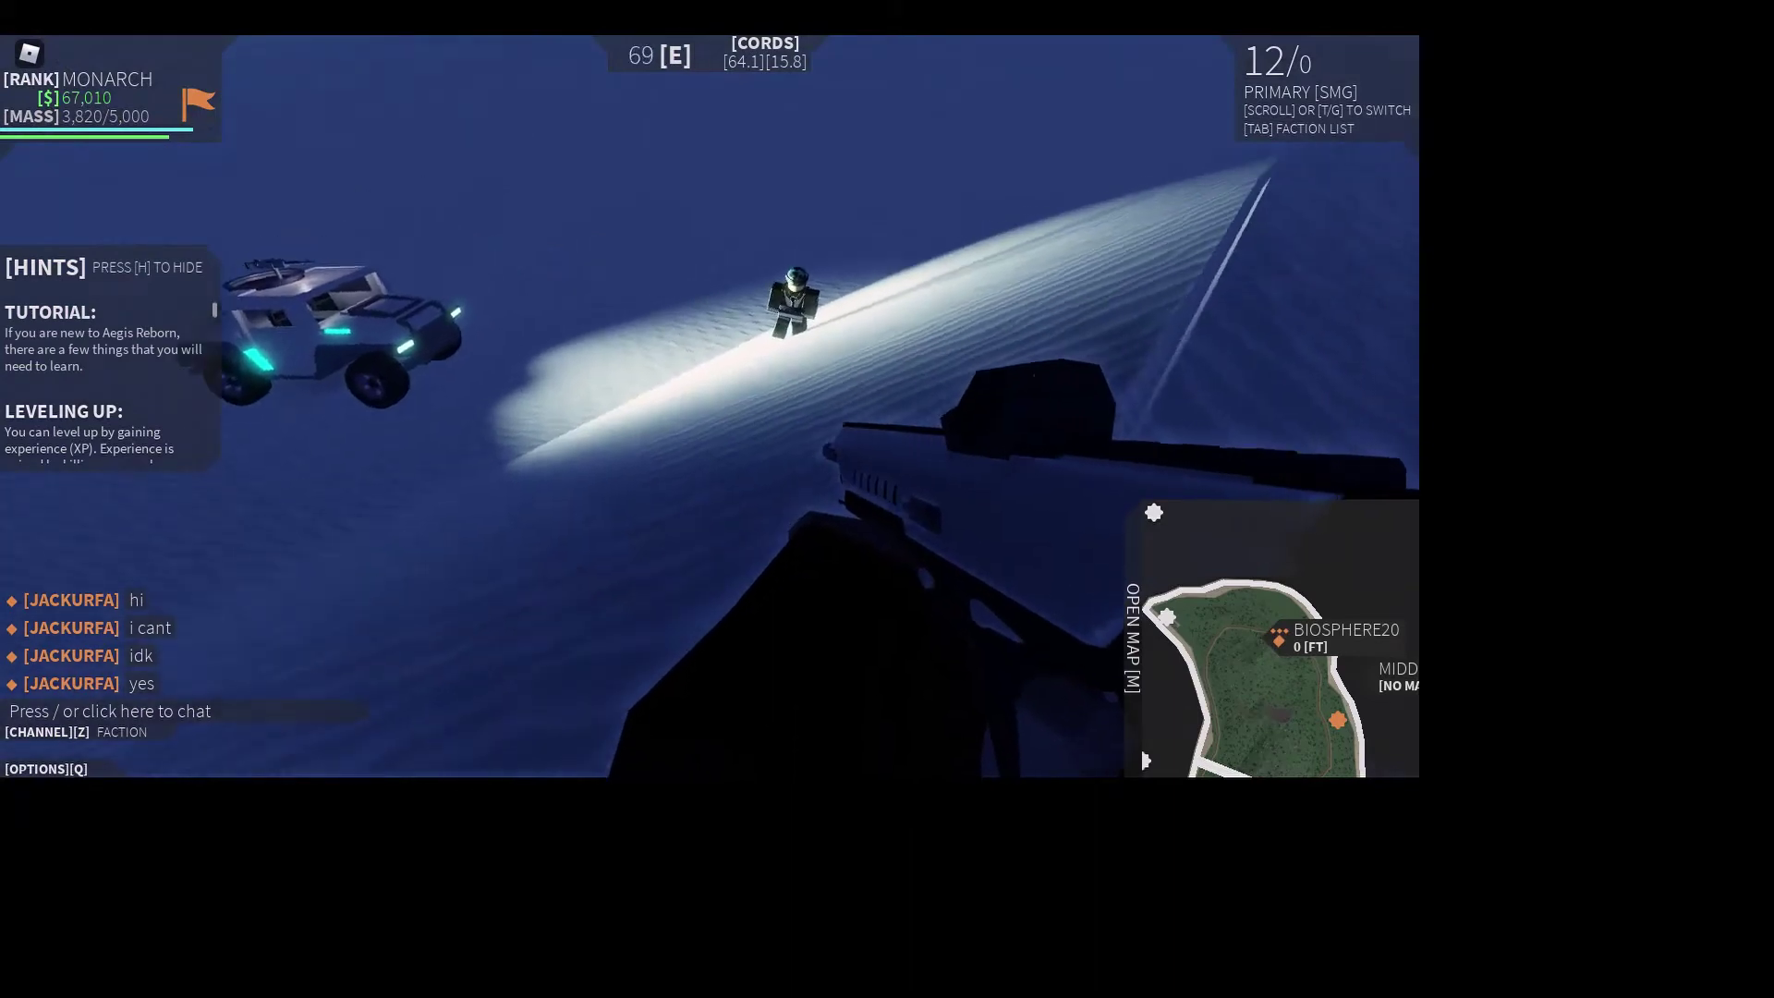
pyautogui.rightClick(710, 405)
pyautogui.click(710, 404)
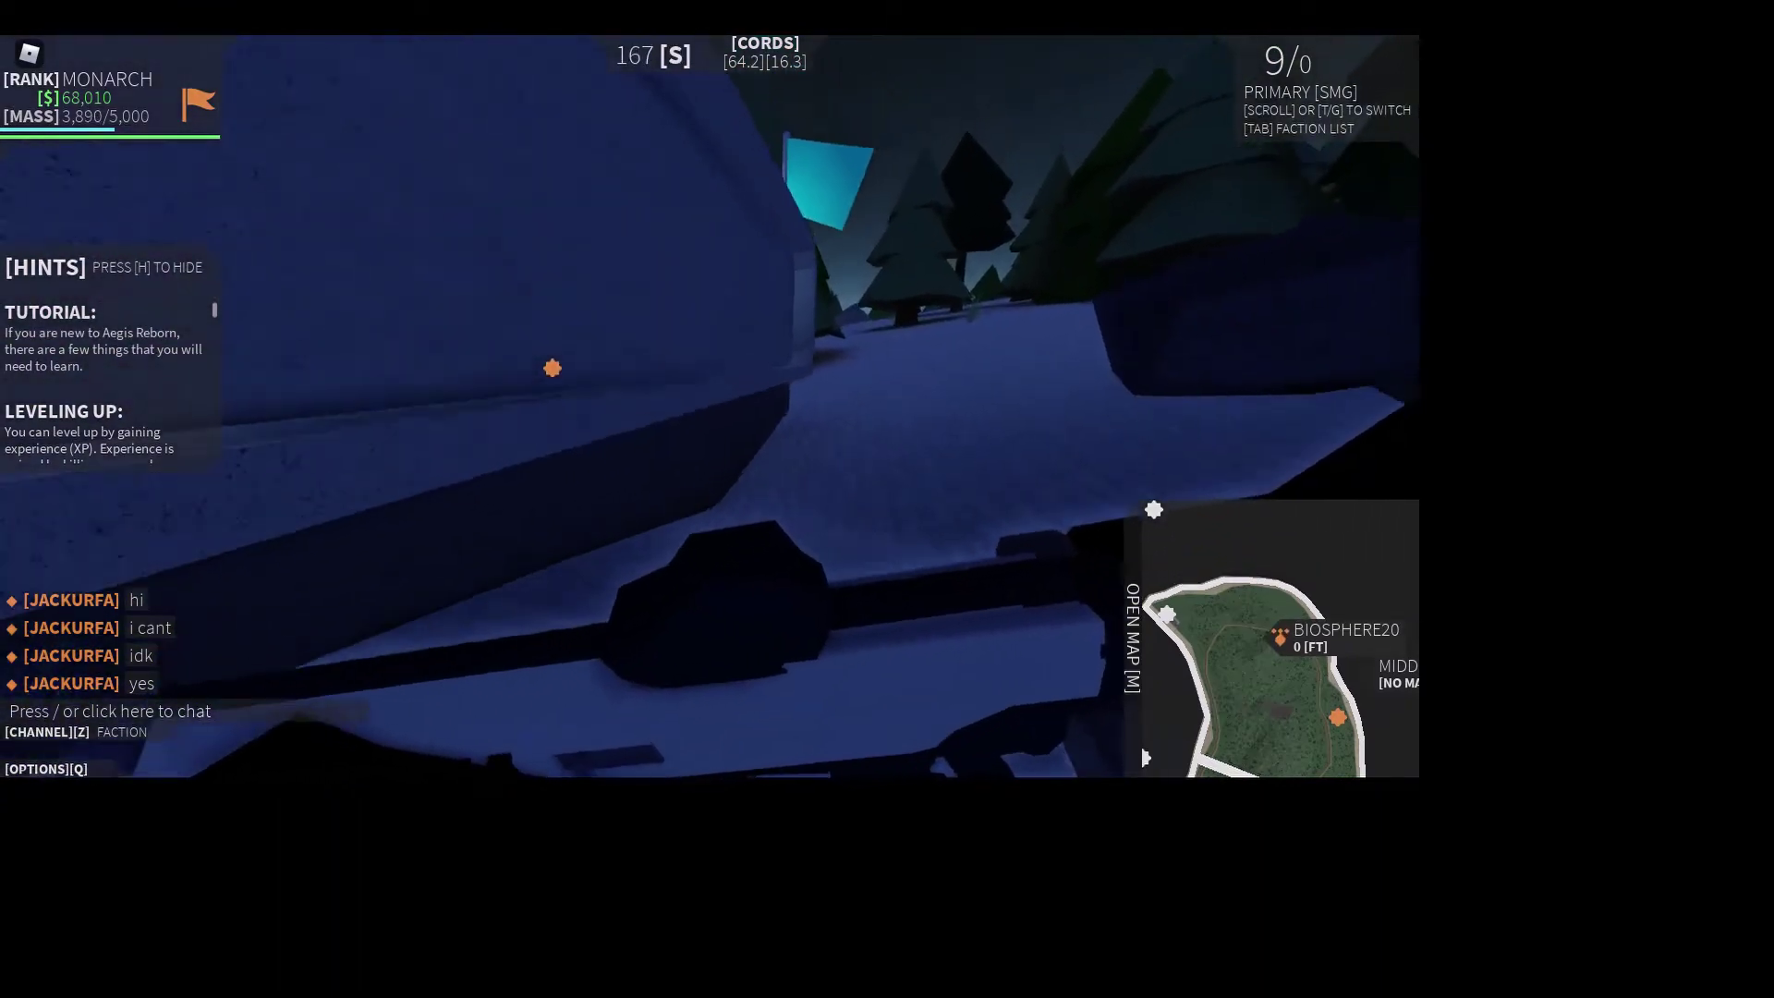
# - Check the server's player list in the game menu, then dismiss it
pyautogui.press('Escape')
pyautogui.press('Escape')
pyautogui.press('Escape')
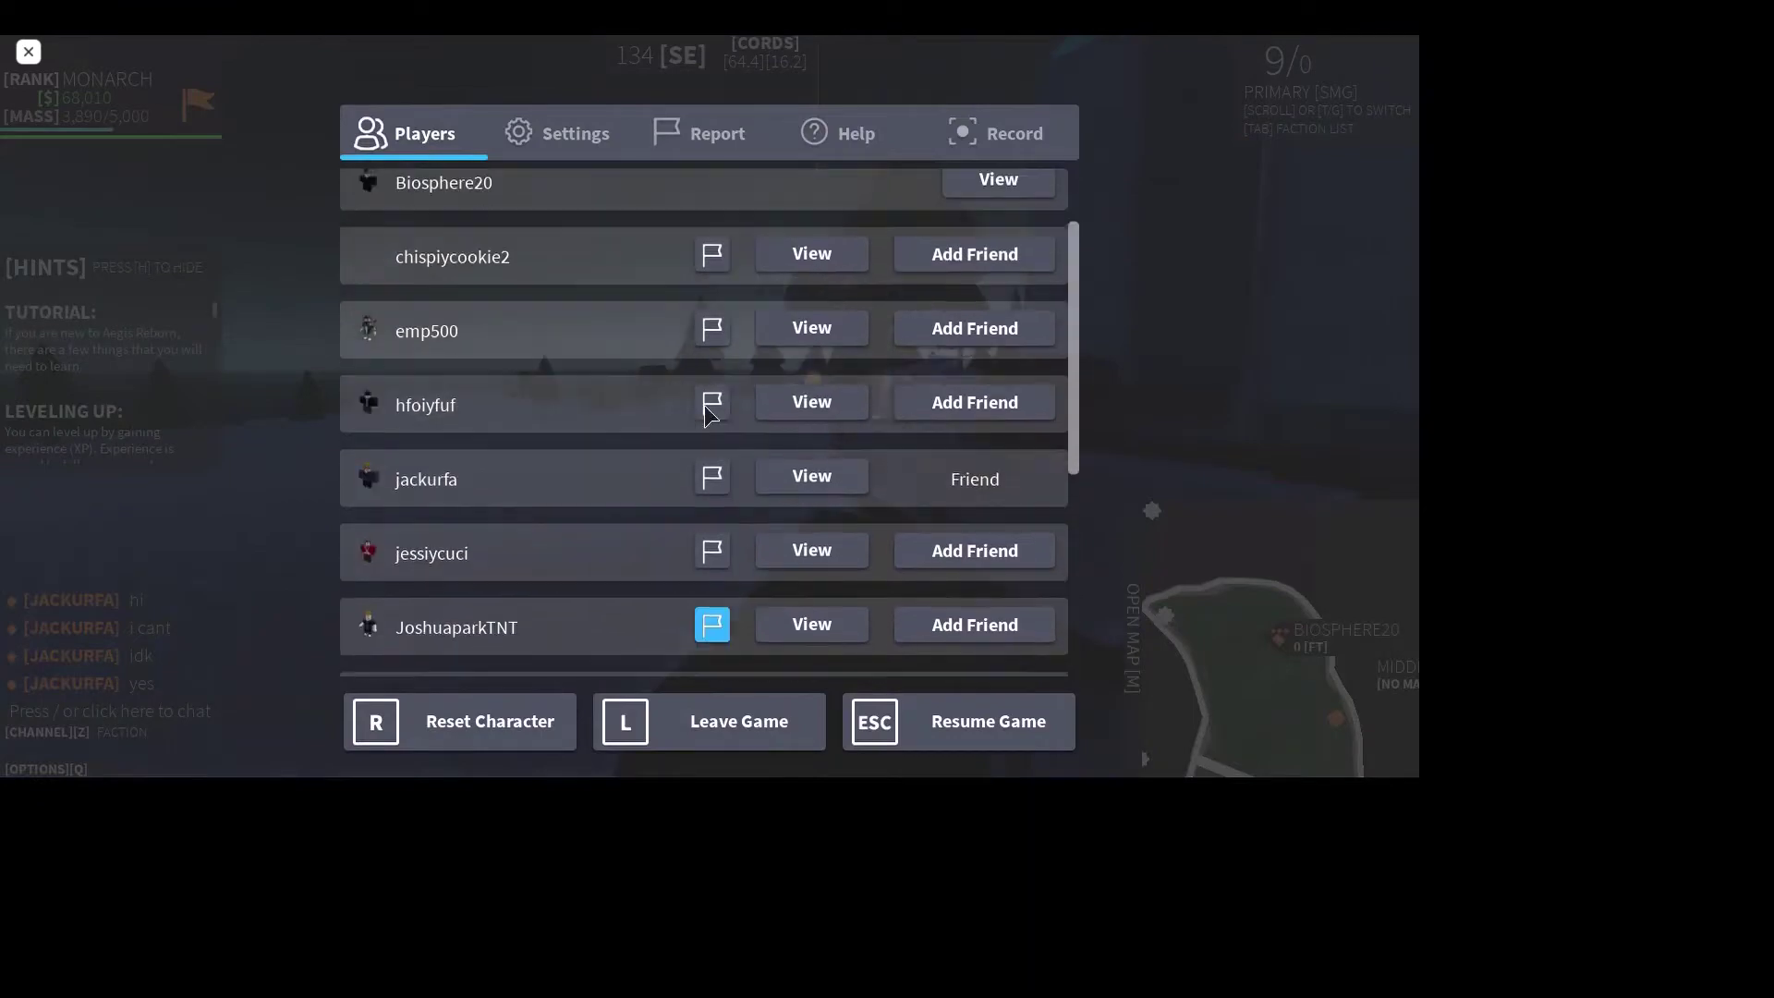
pyautogui.press('Escape')
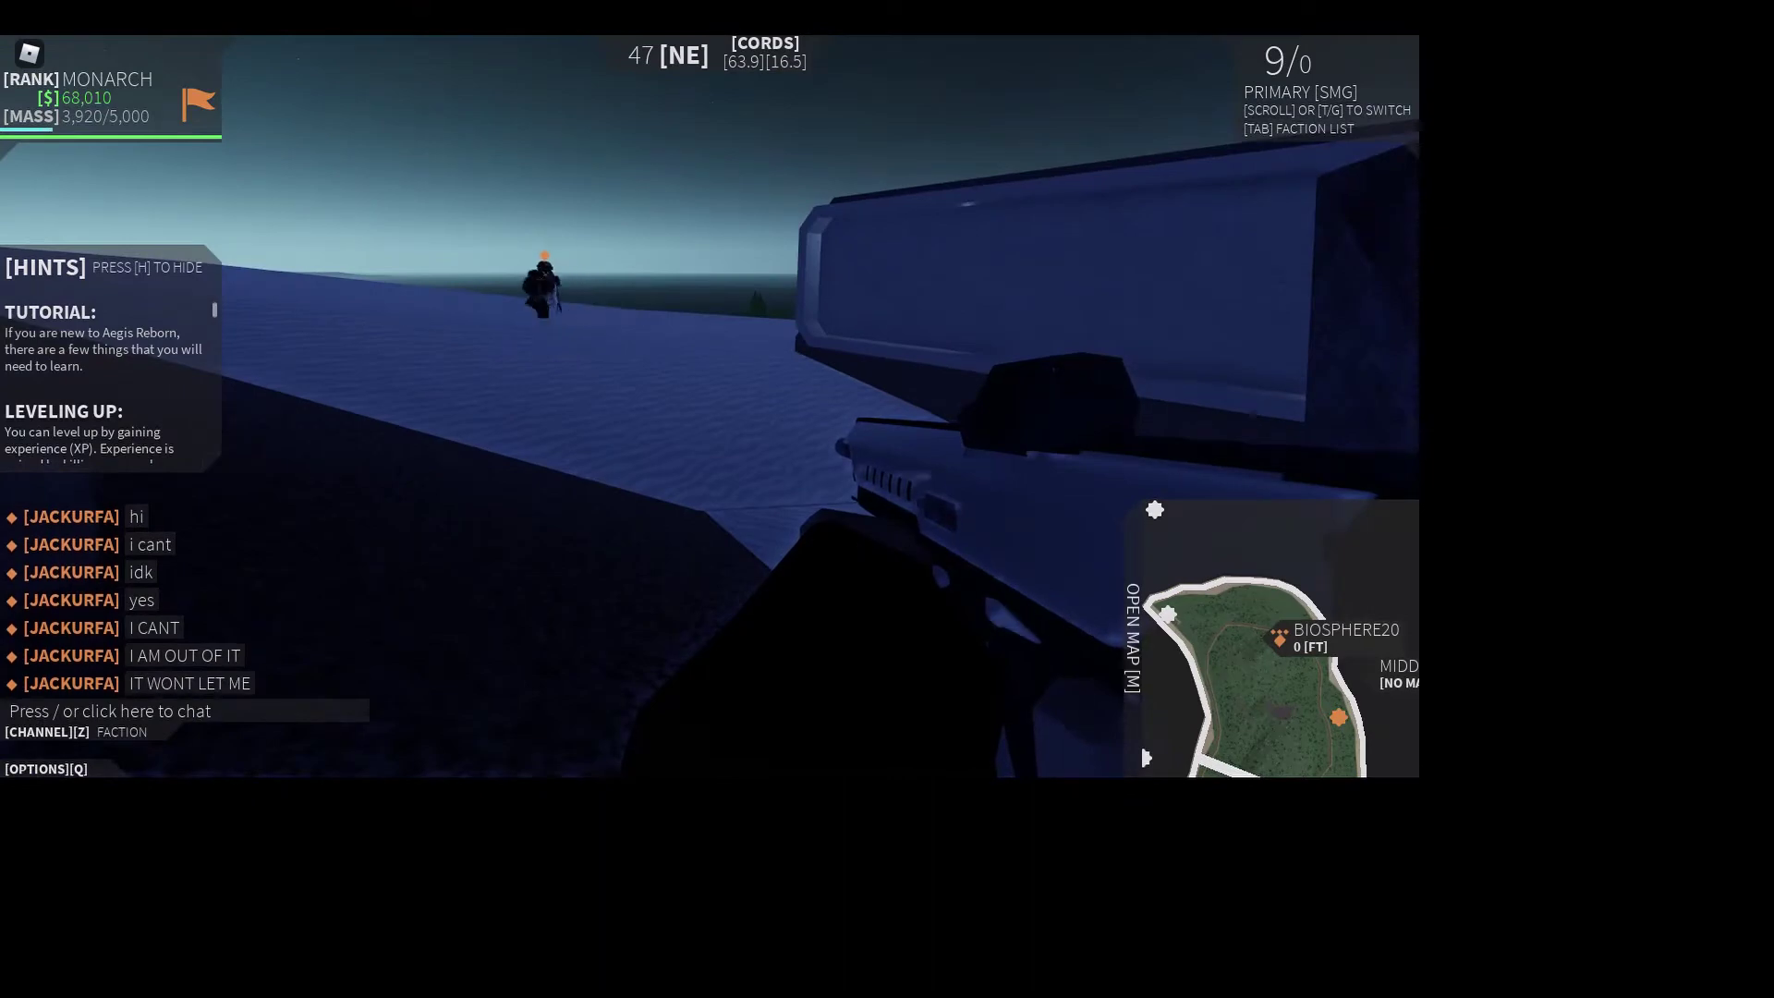
pyautogui.scroll(-1, 709, 406)
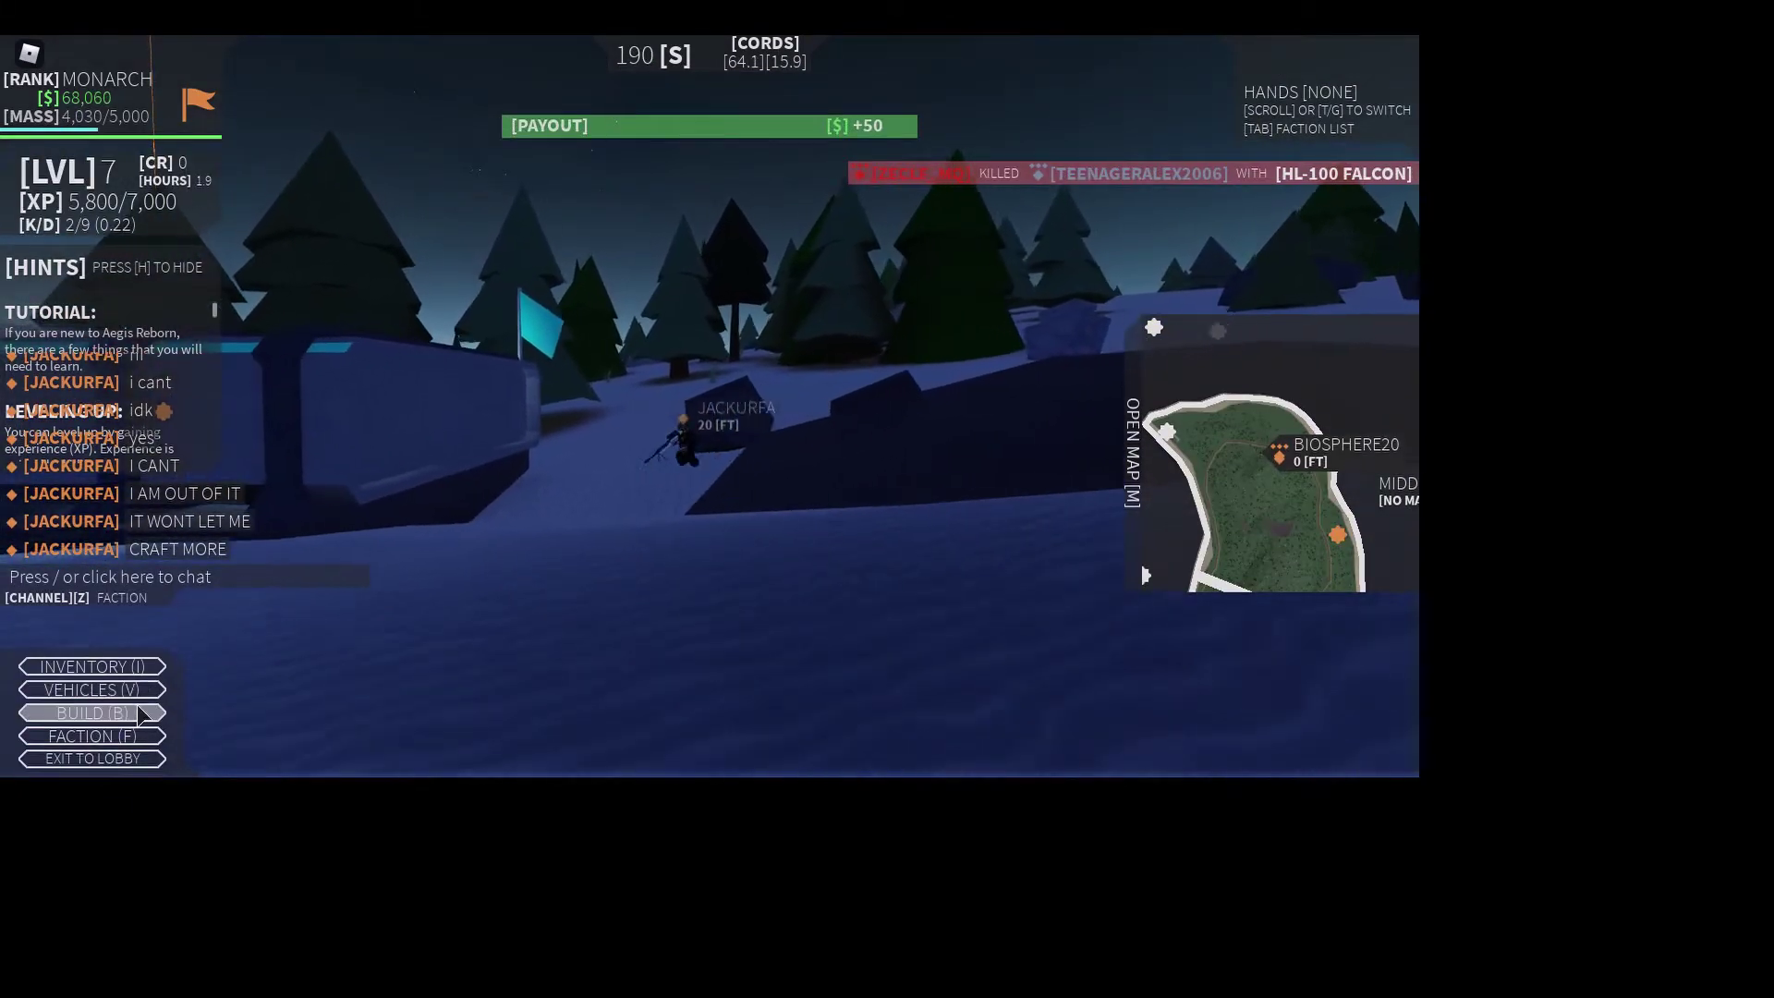
# - Bring up the build catalogue, get refused near the enemy spawn, and close it
pyautogui.click(140, 714)
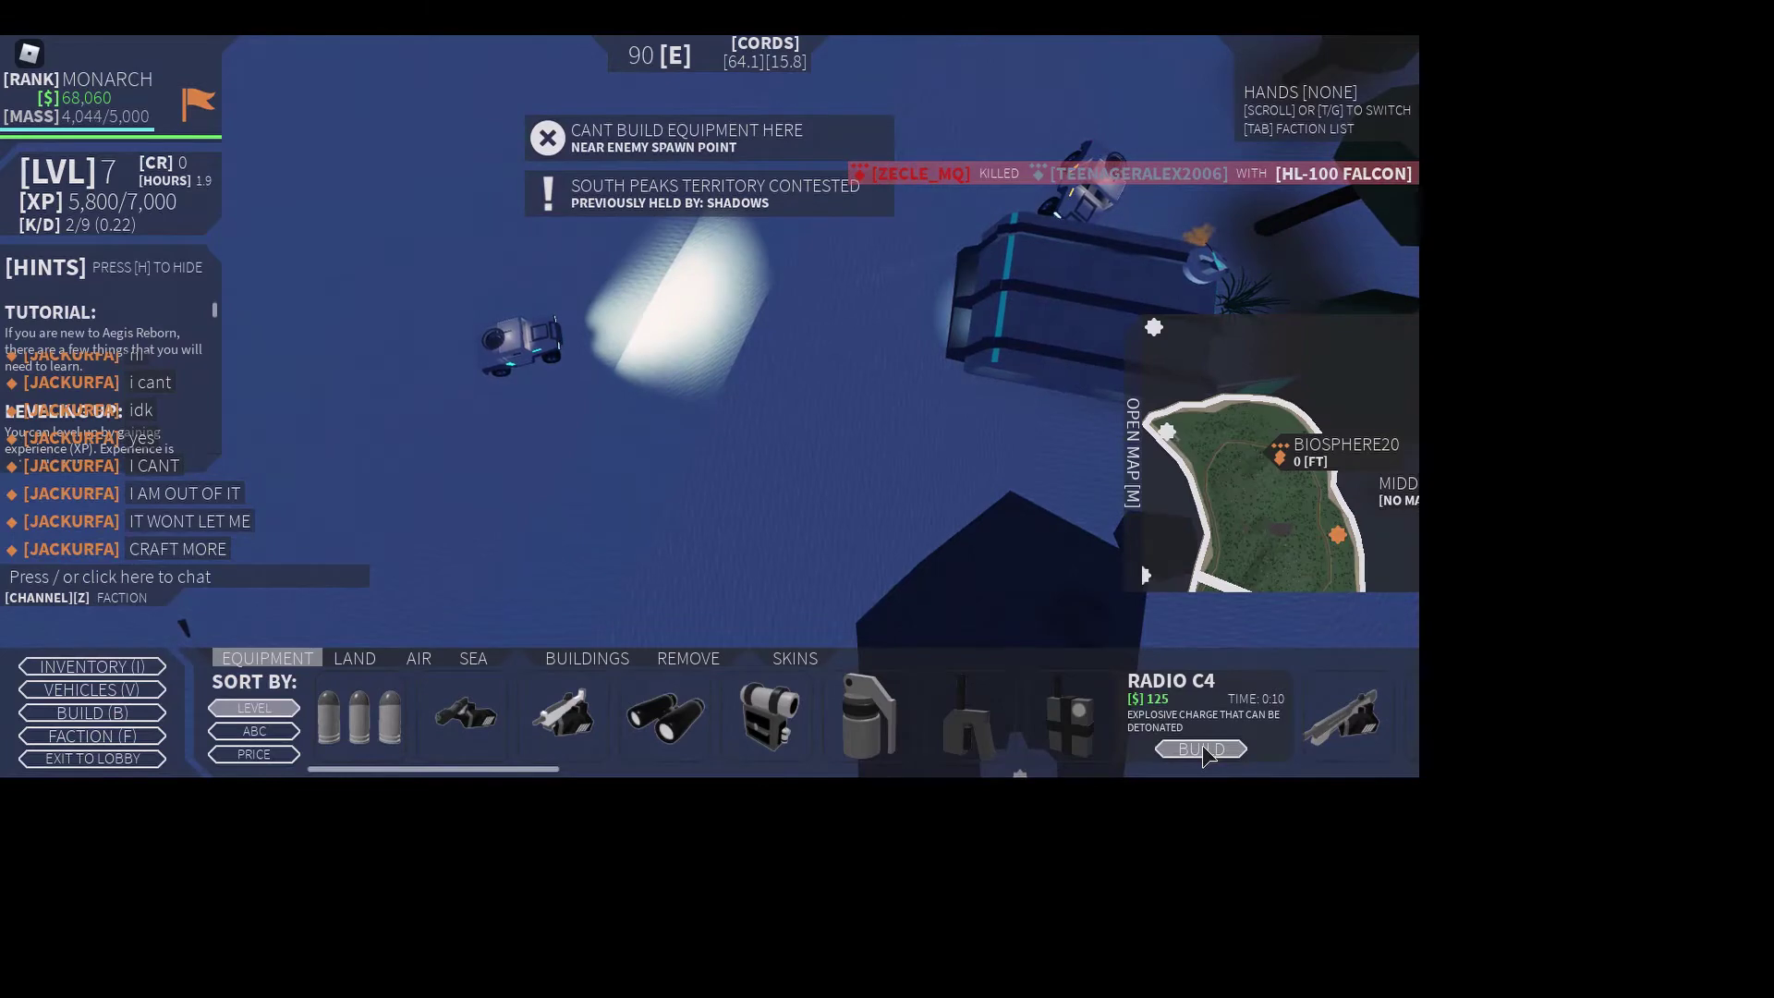
pyautogui.press('b')
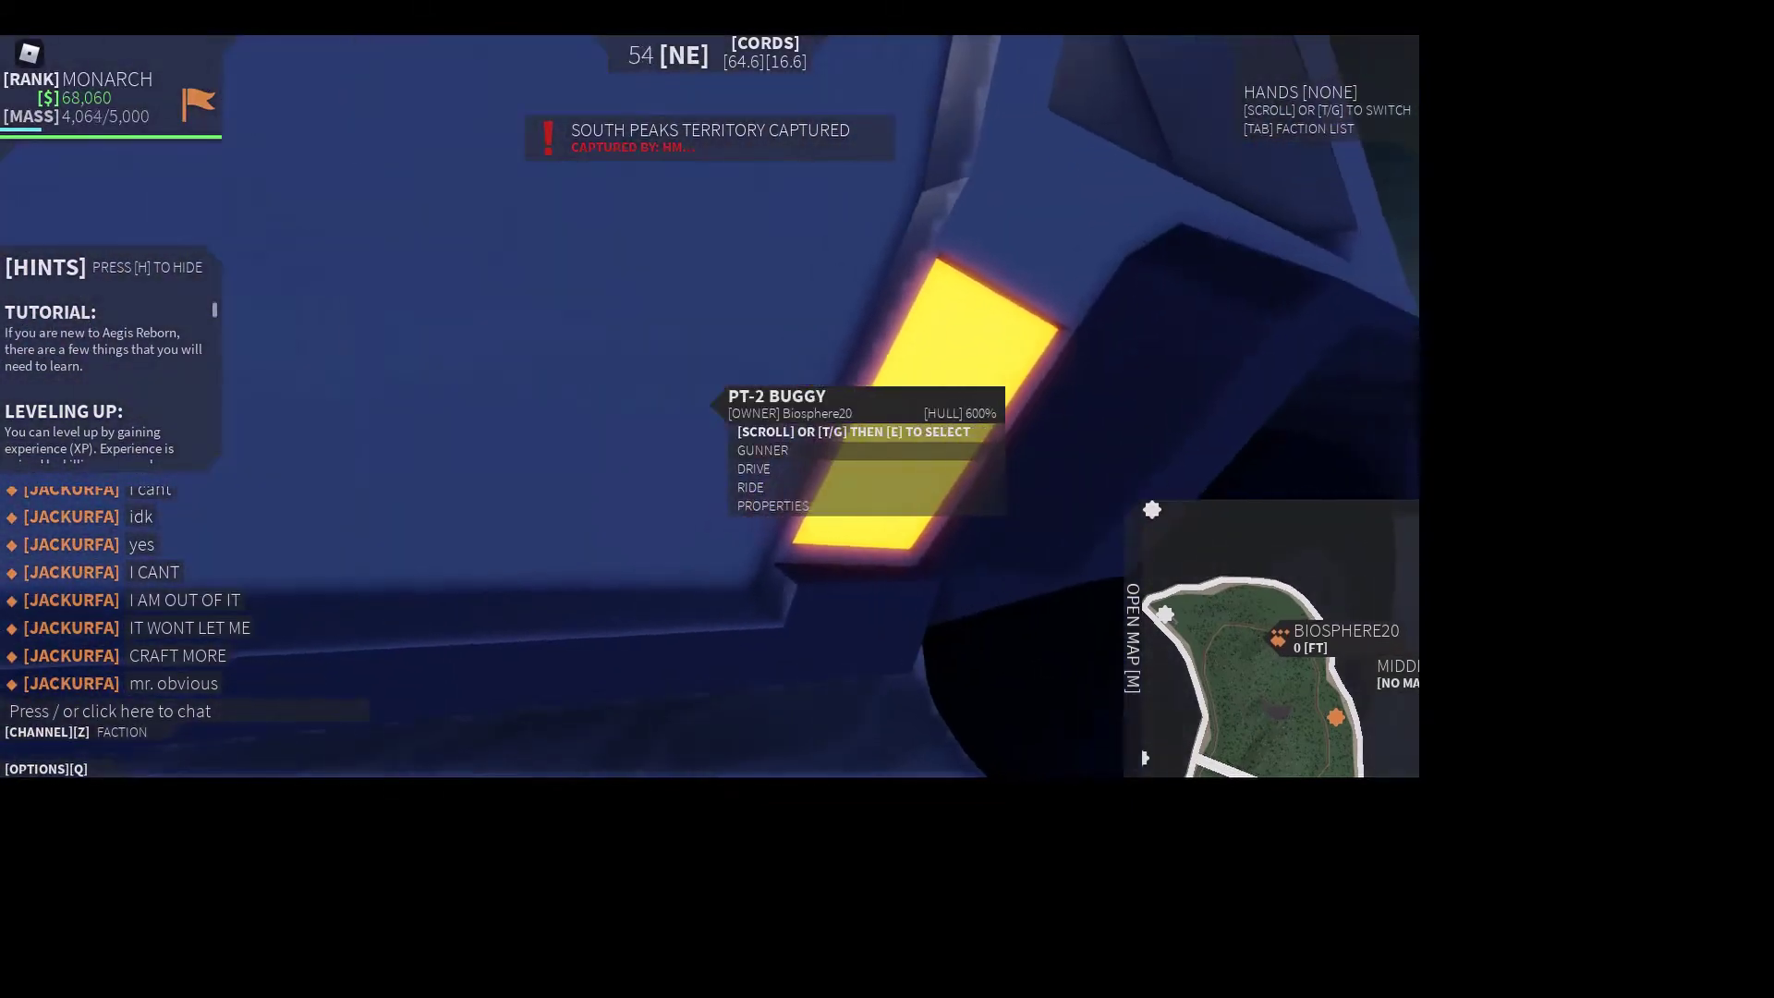
# - Man the buggy's gunner seat and pour machine-gun fire into the enemy headquarters wall
pyautogui.press('e')
pyautogui.click(709, 401)
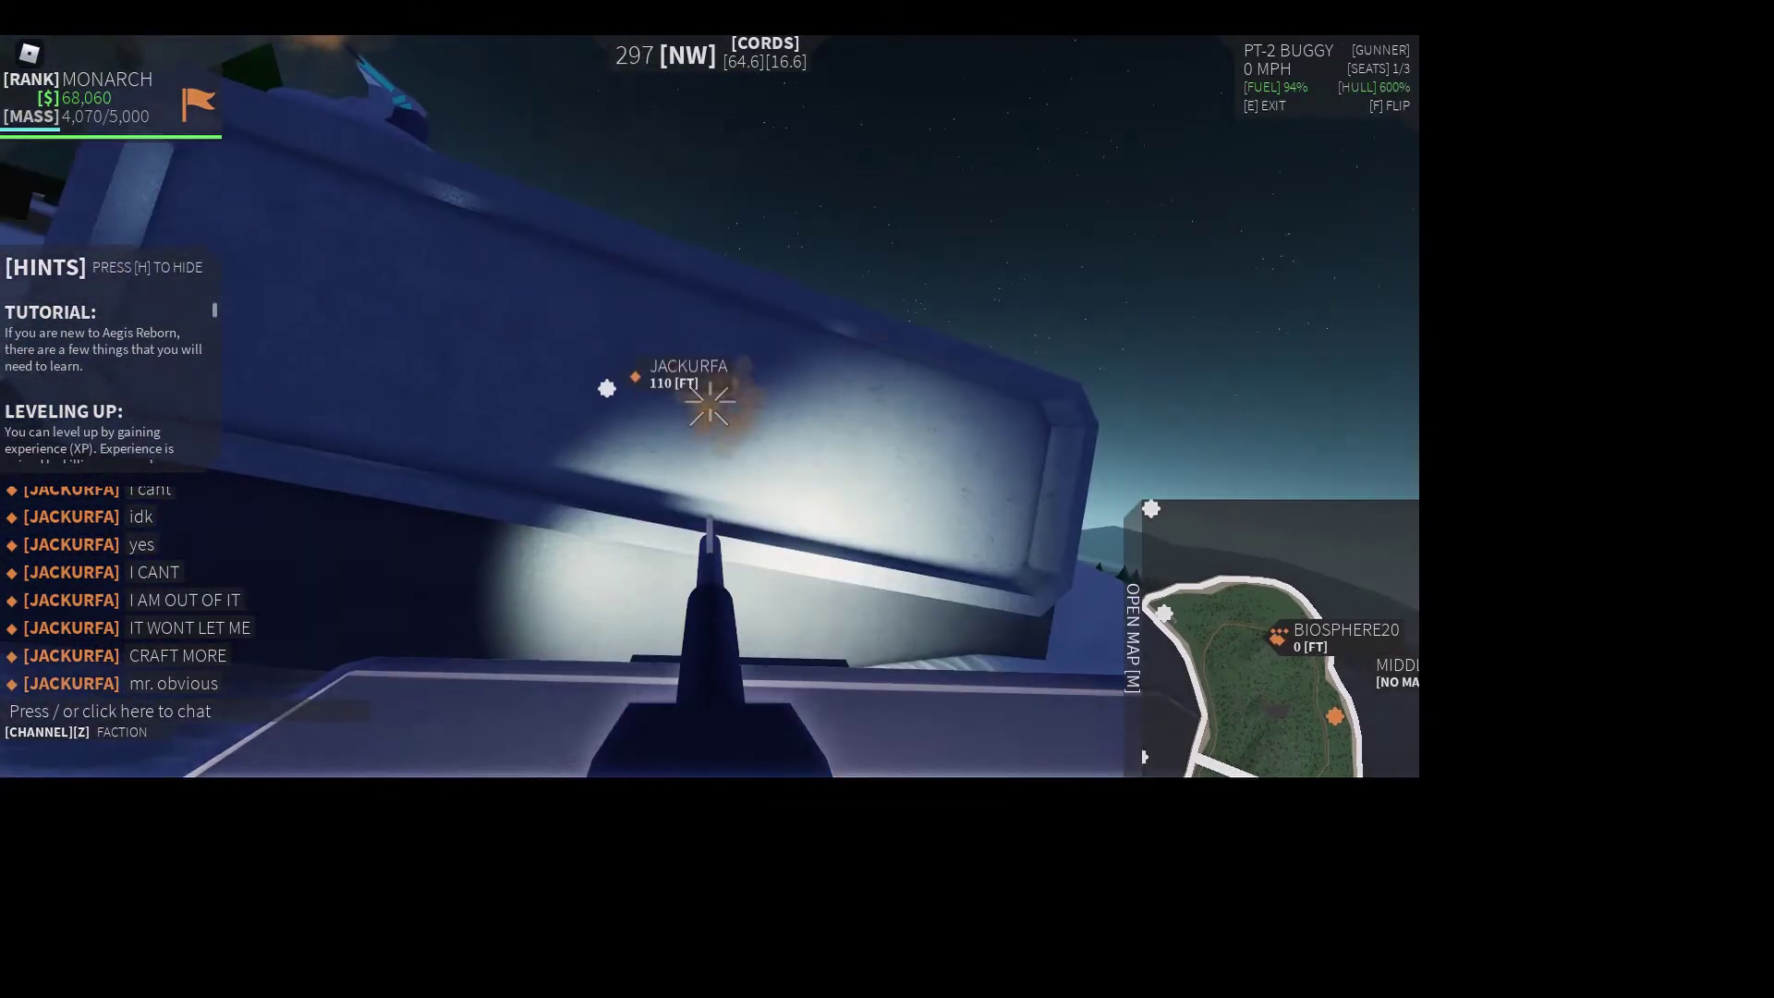
pyautogui.click(710, 401)
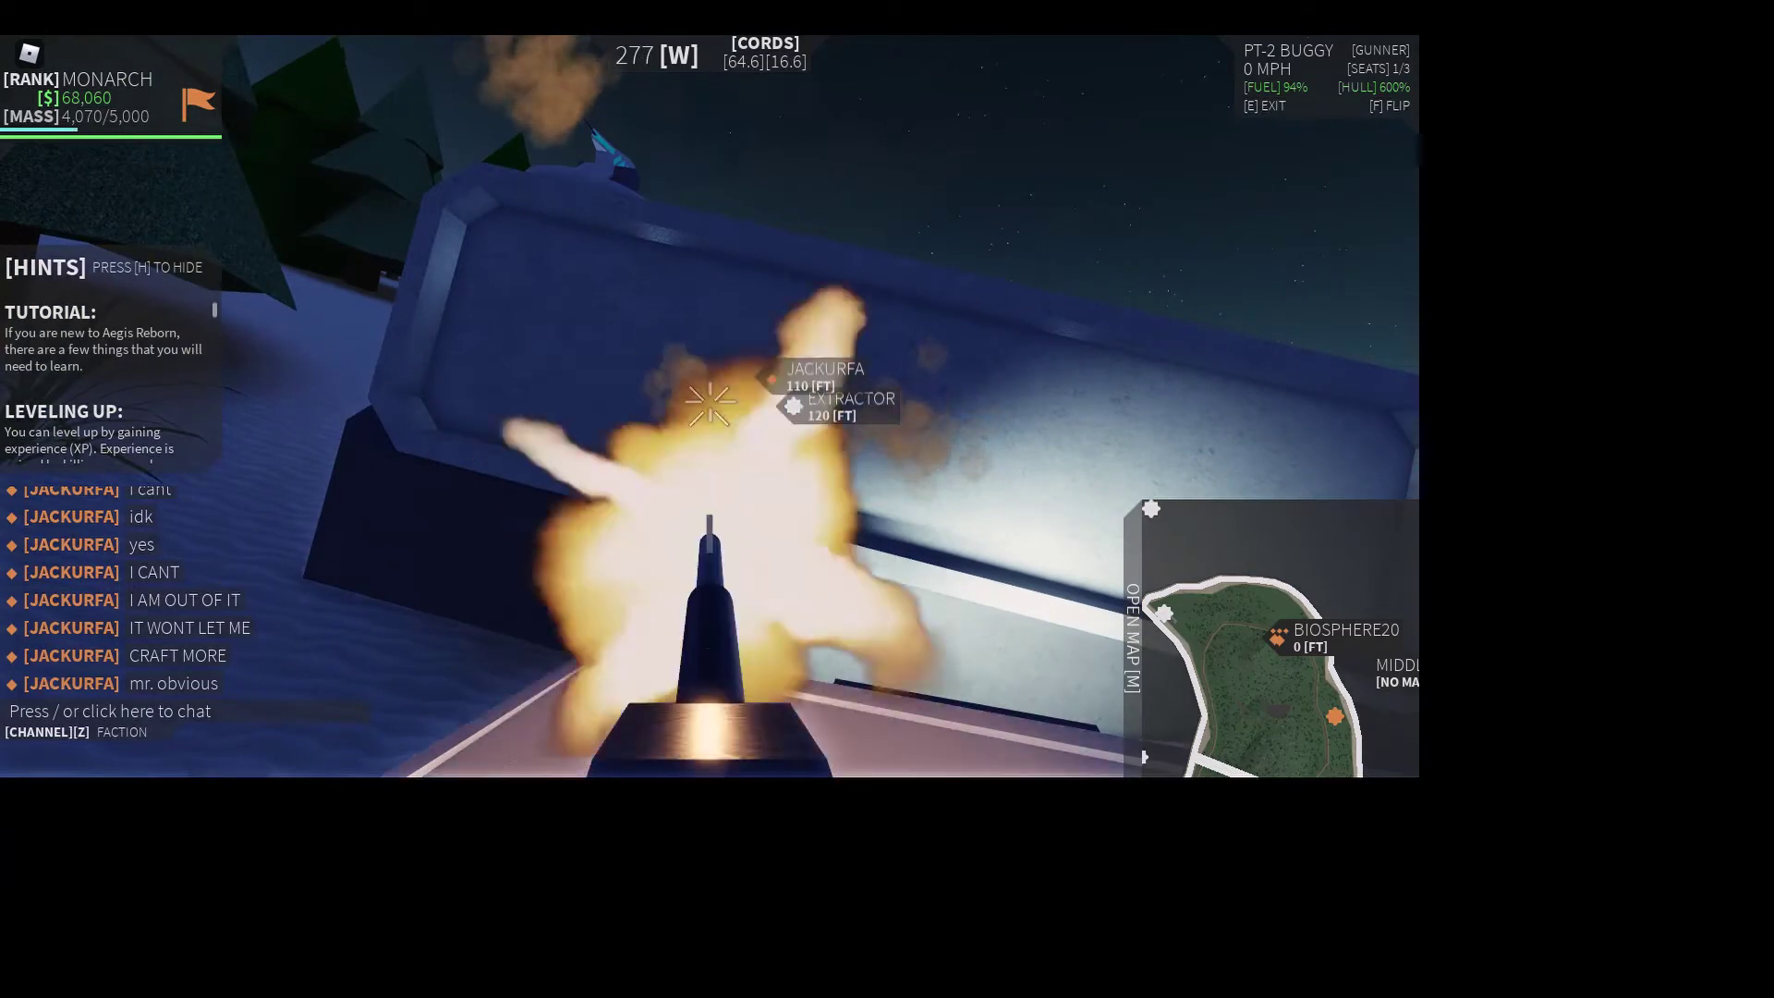
pyautogui.click(710, 401)
pyautogui.click(710, 401)
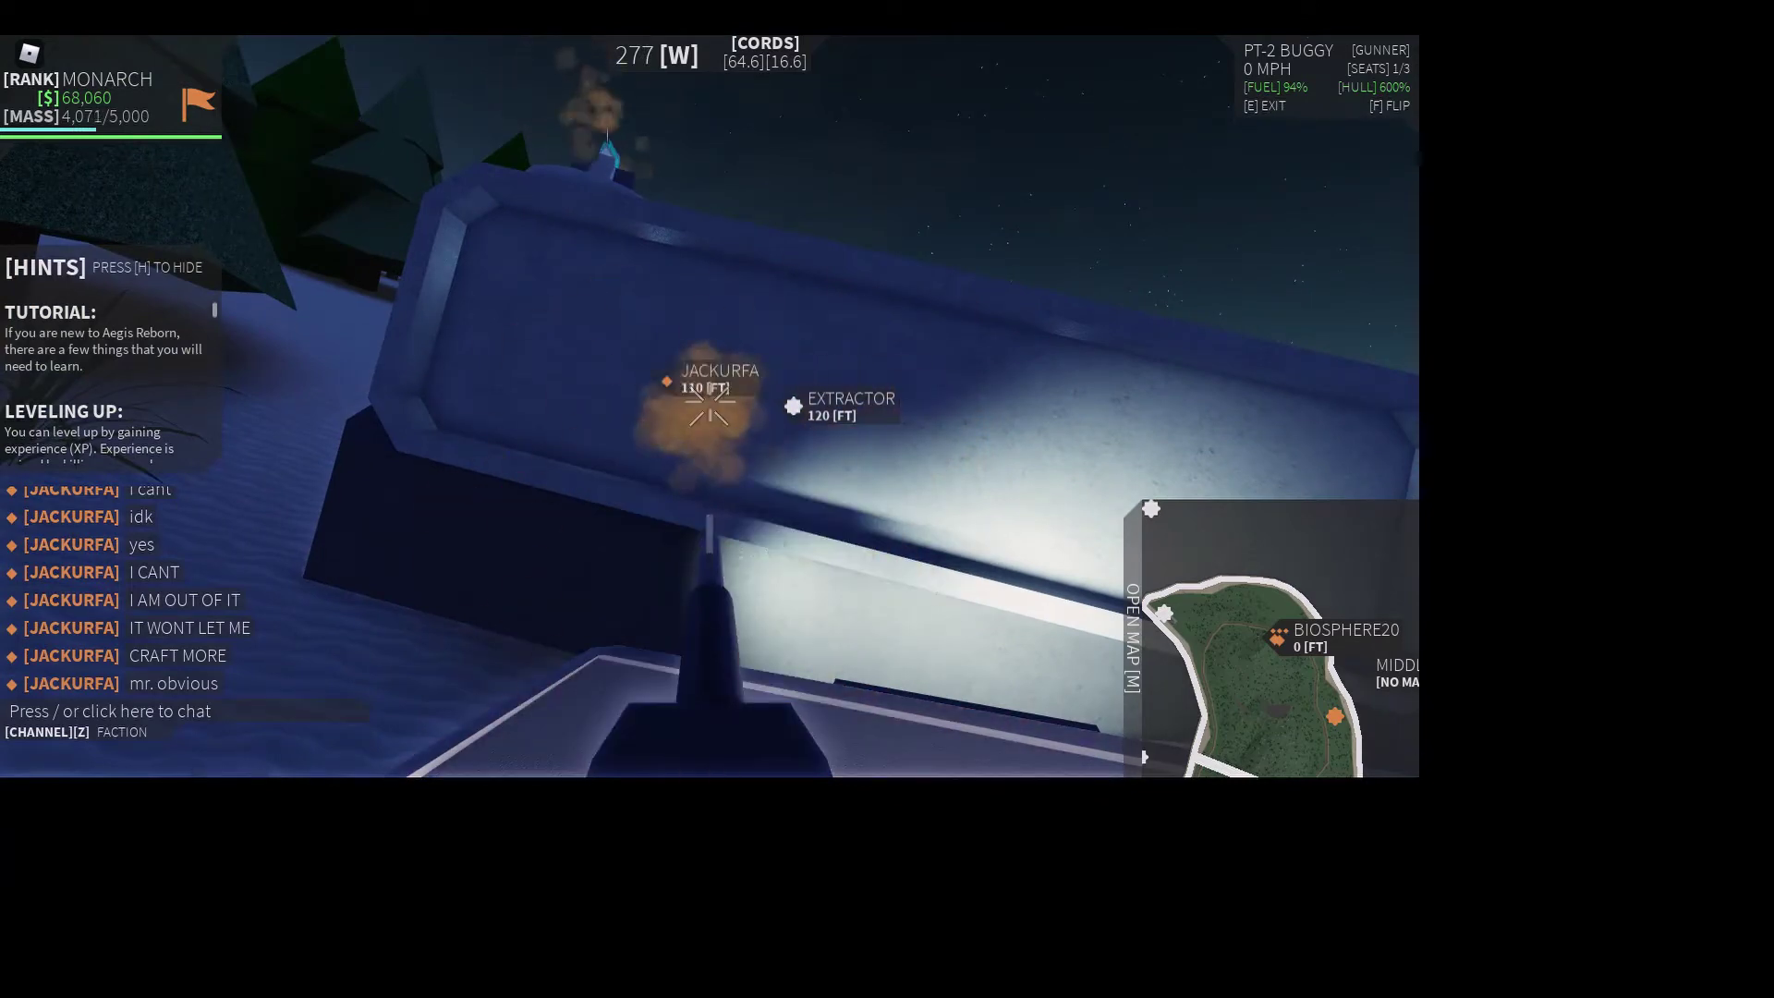
pyautogui.click(709, 401)
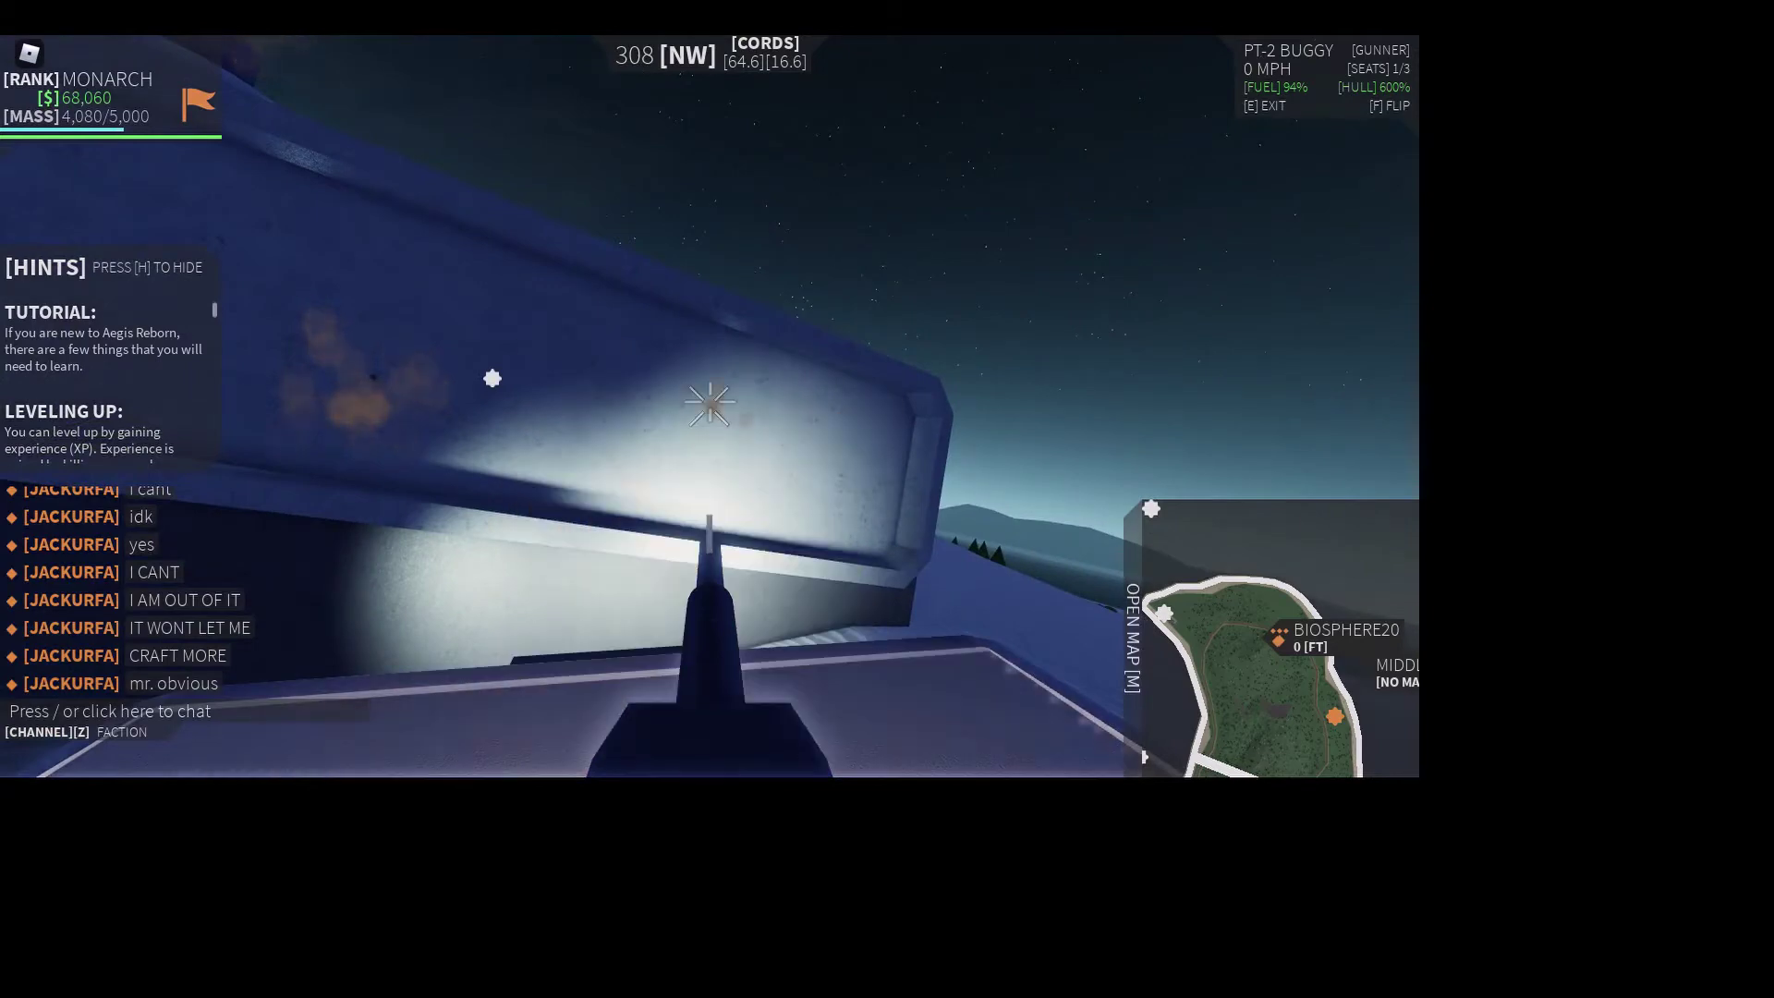
pyautogui.click(711, 400)
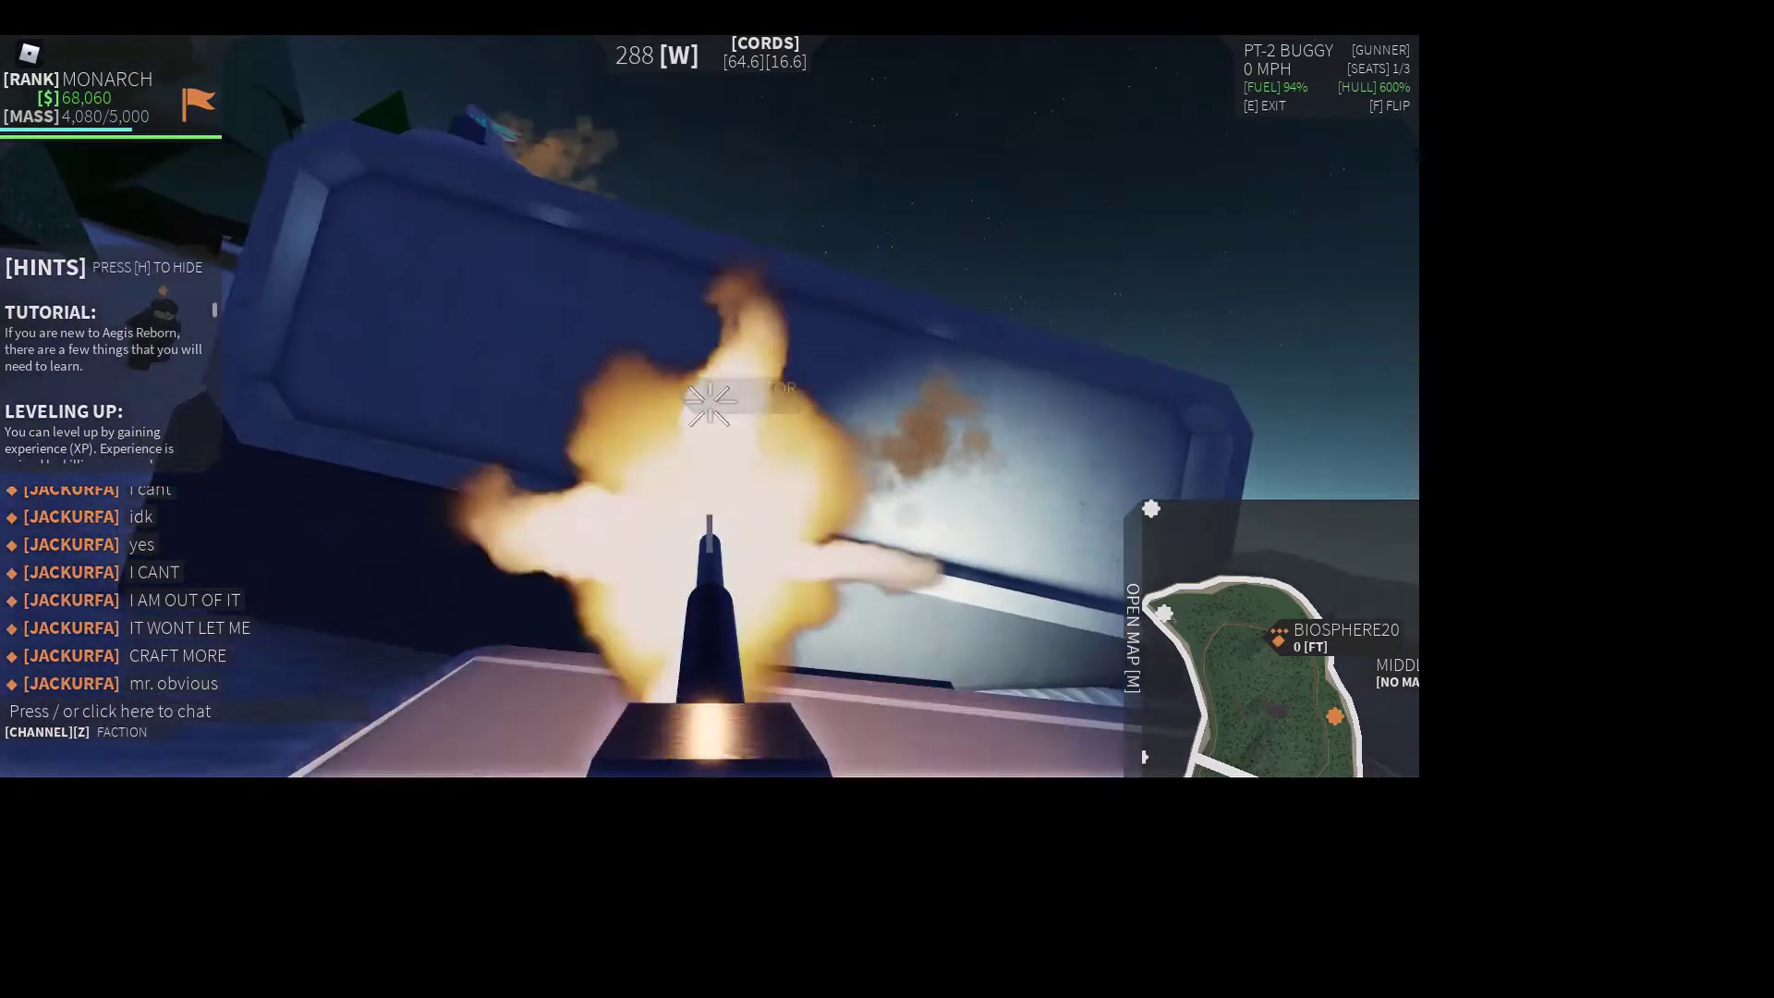
pyautogui.click(710, 400)
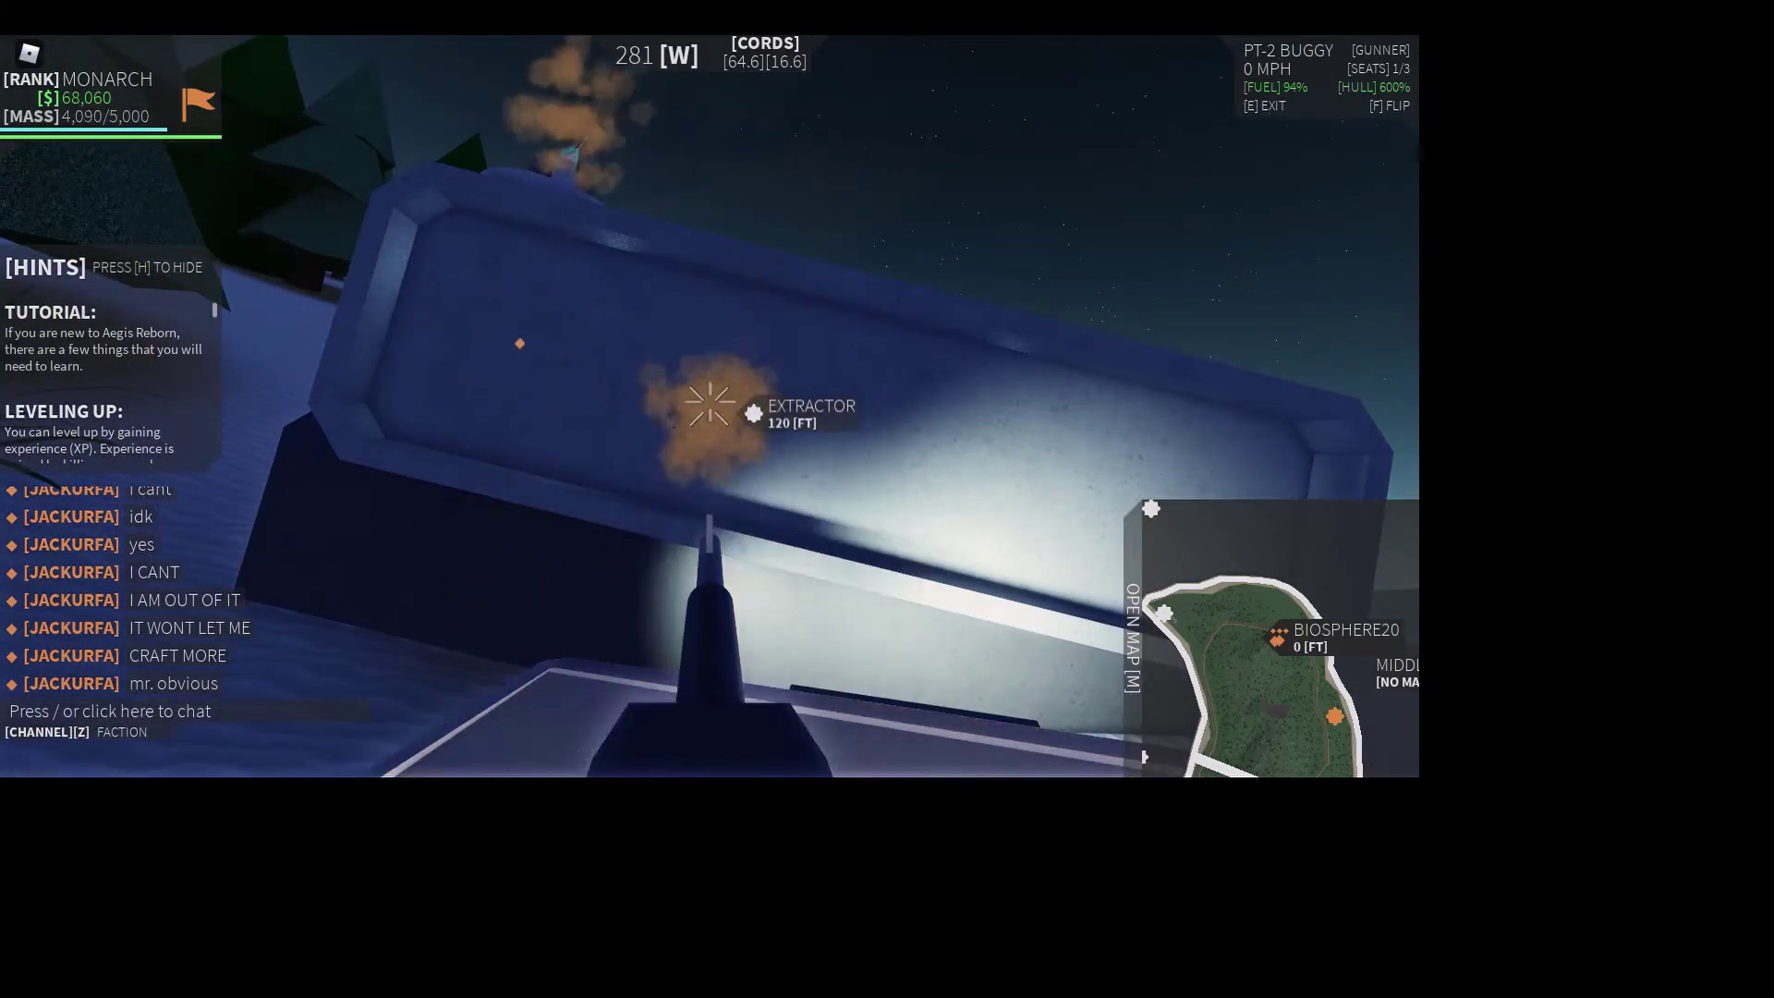
pyautogui.click(710, 400)
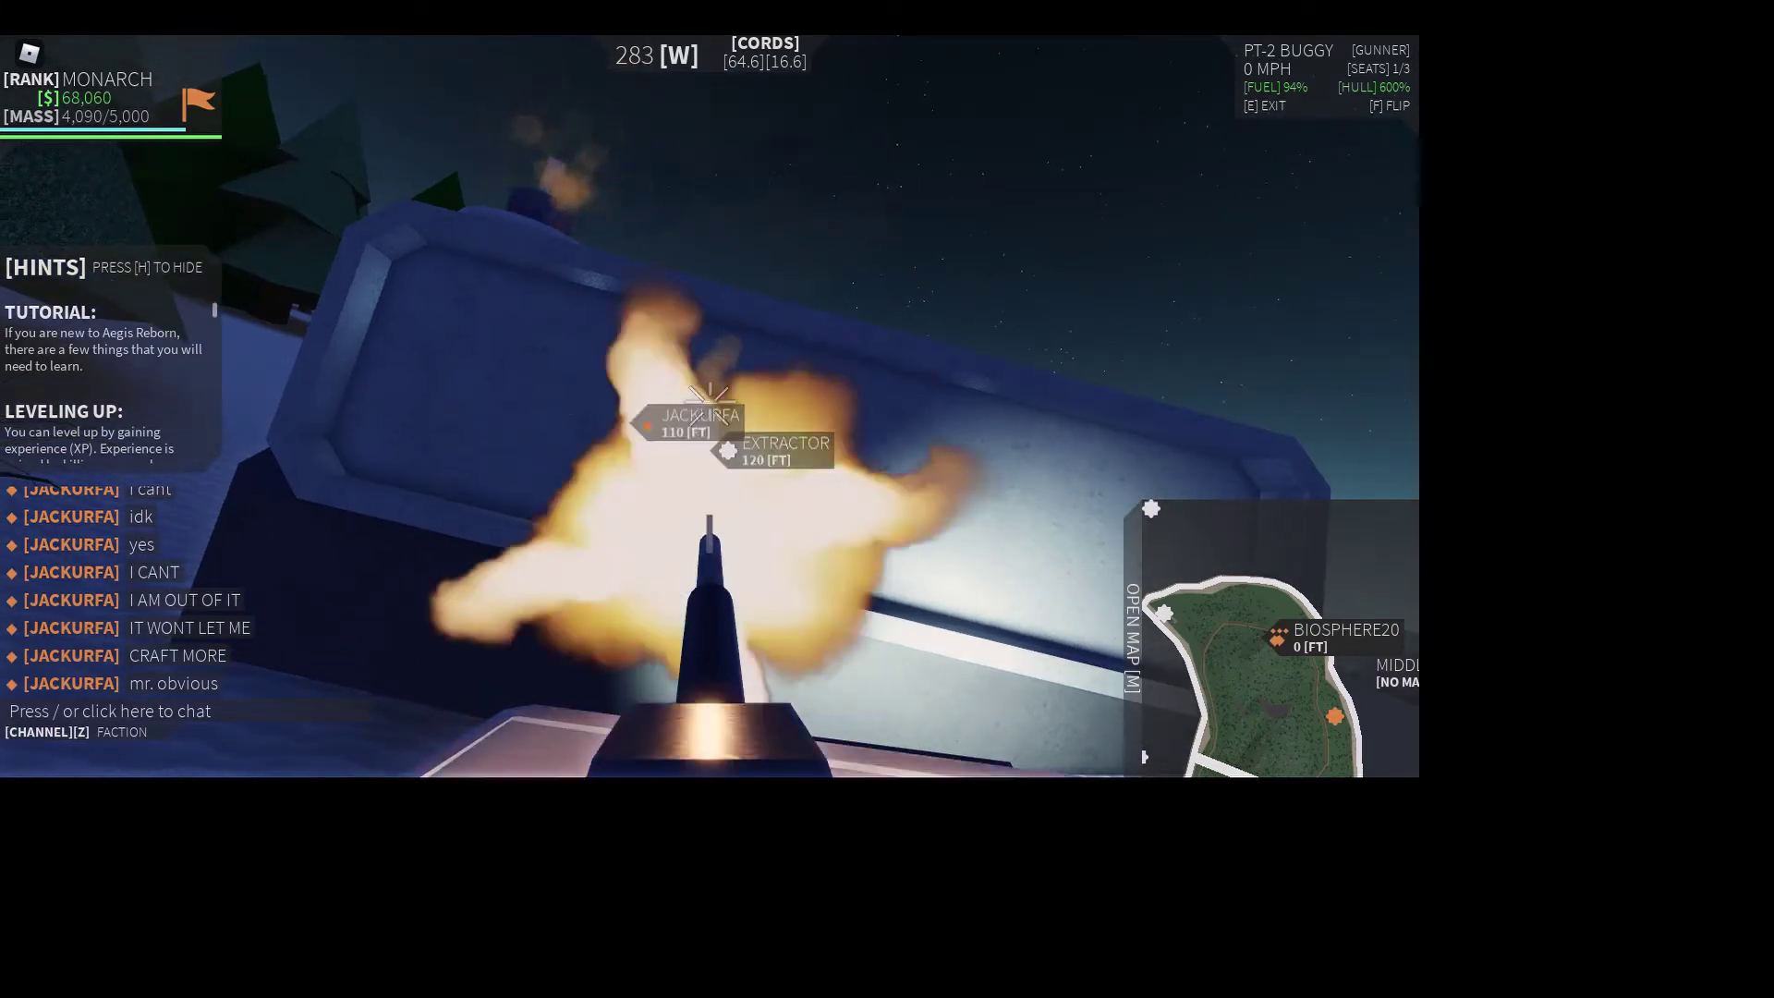
pyautogui.click(711, 401)
pyautogui.click(710, 401)
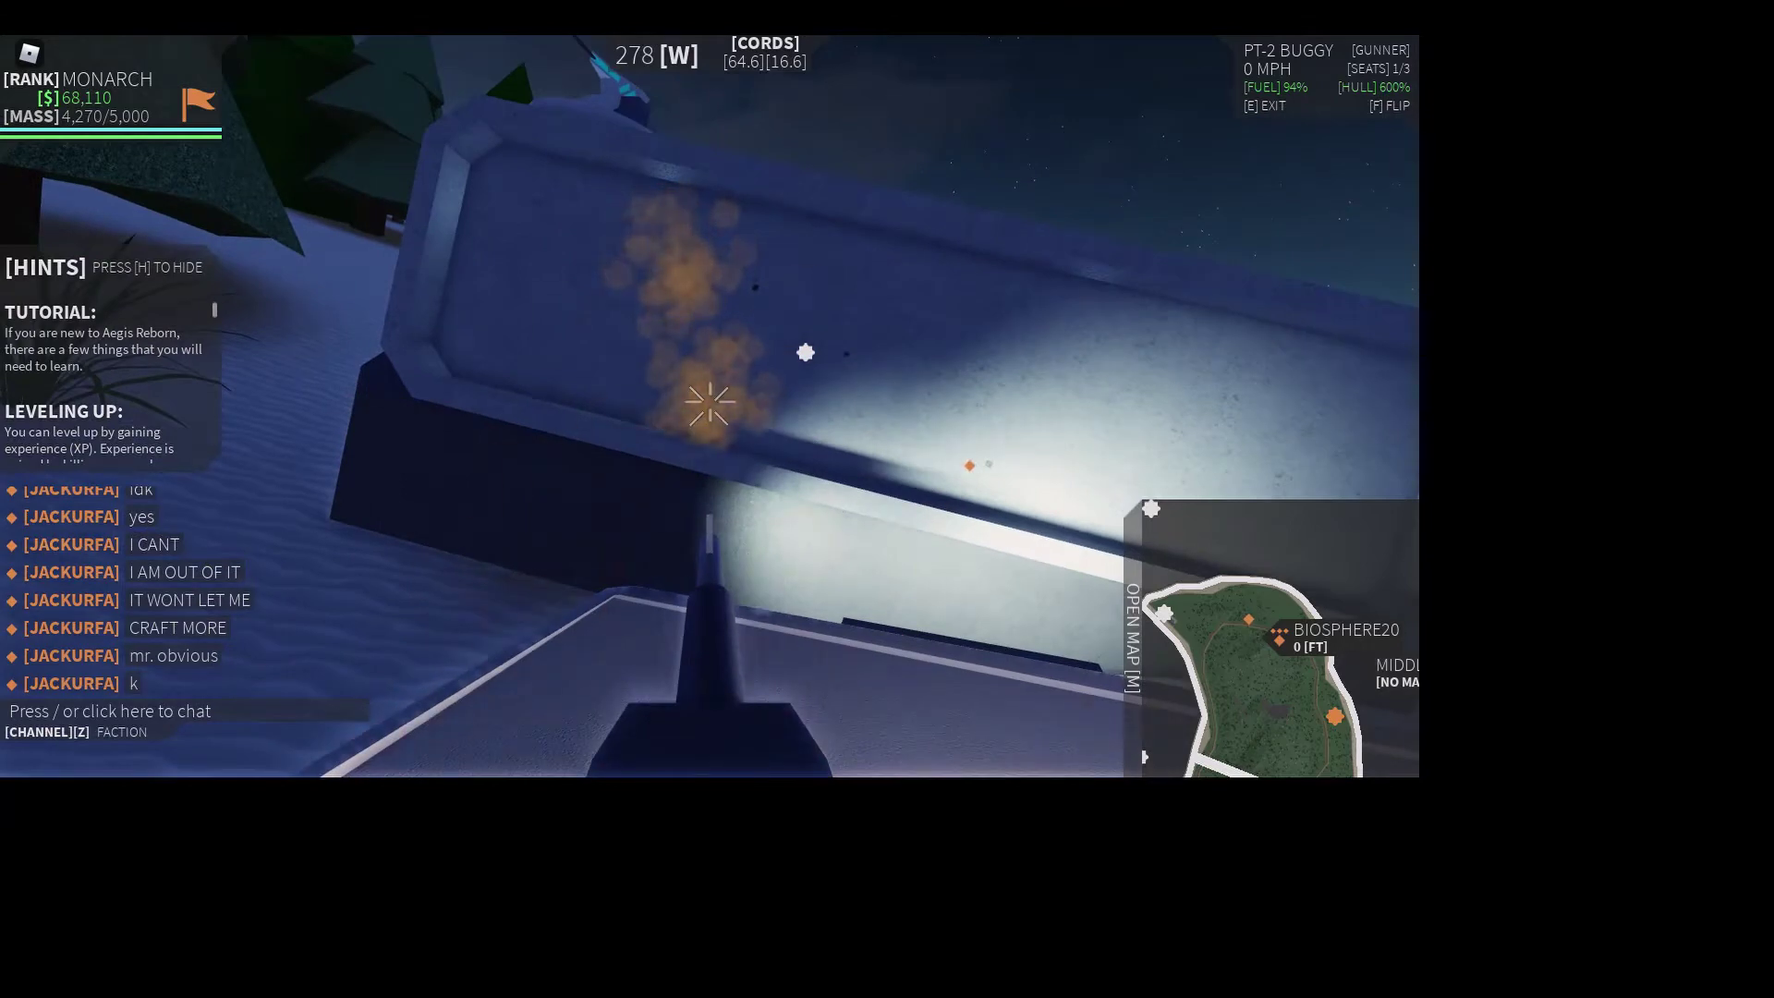
pyautogui.click(709, 401)
pyautogui.click(710, 400)
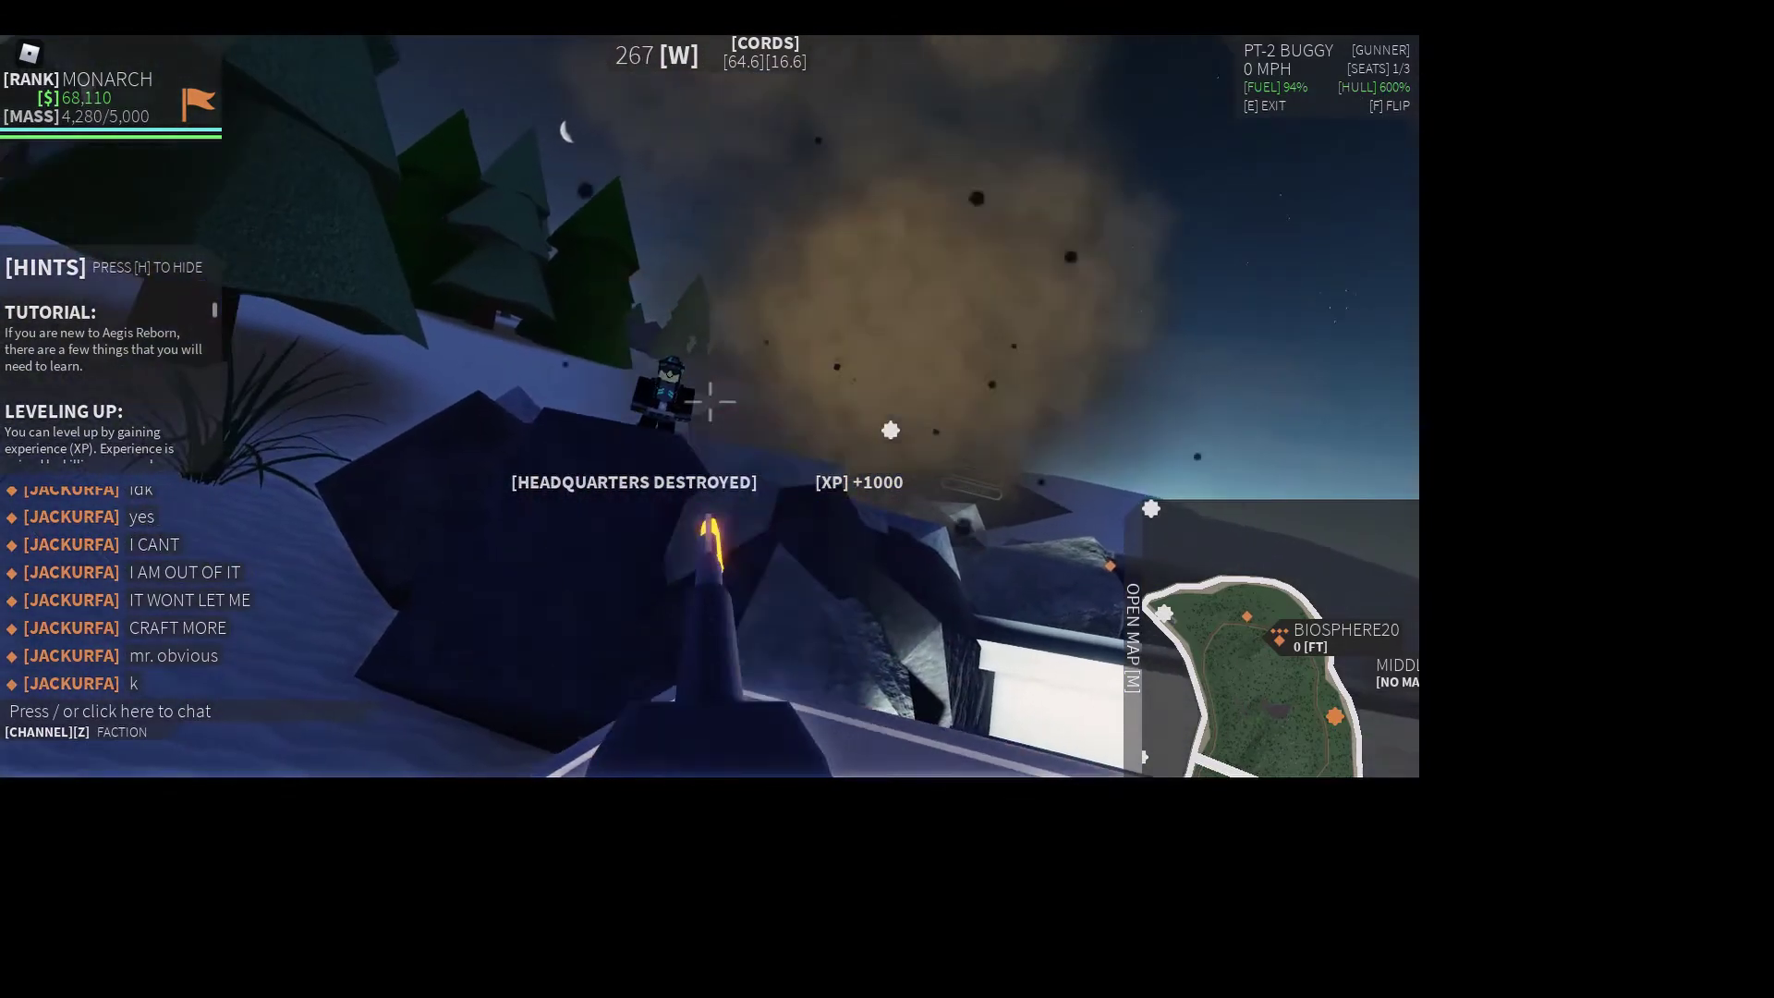
pyautogui.click(711, 401)
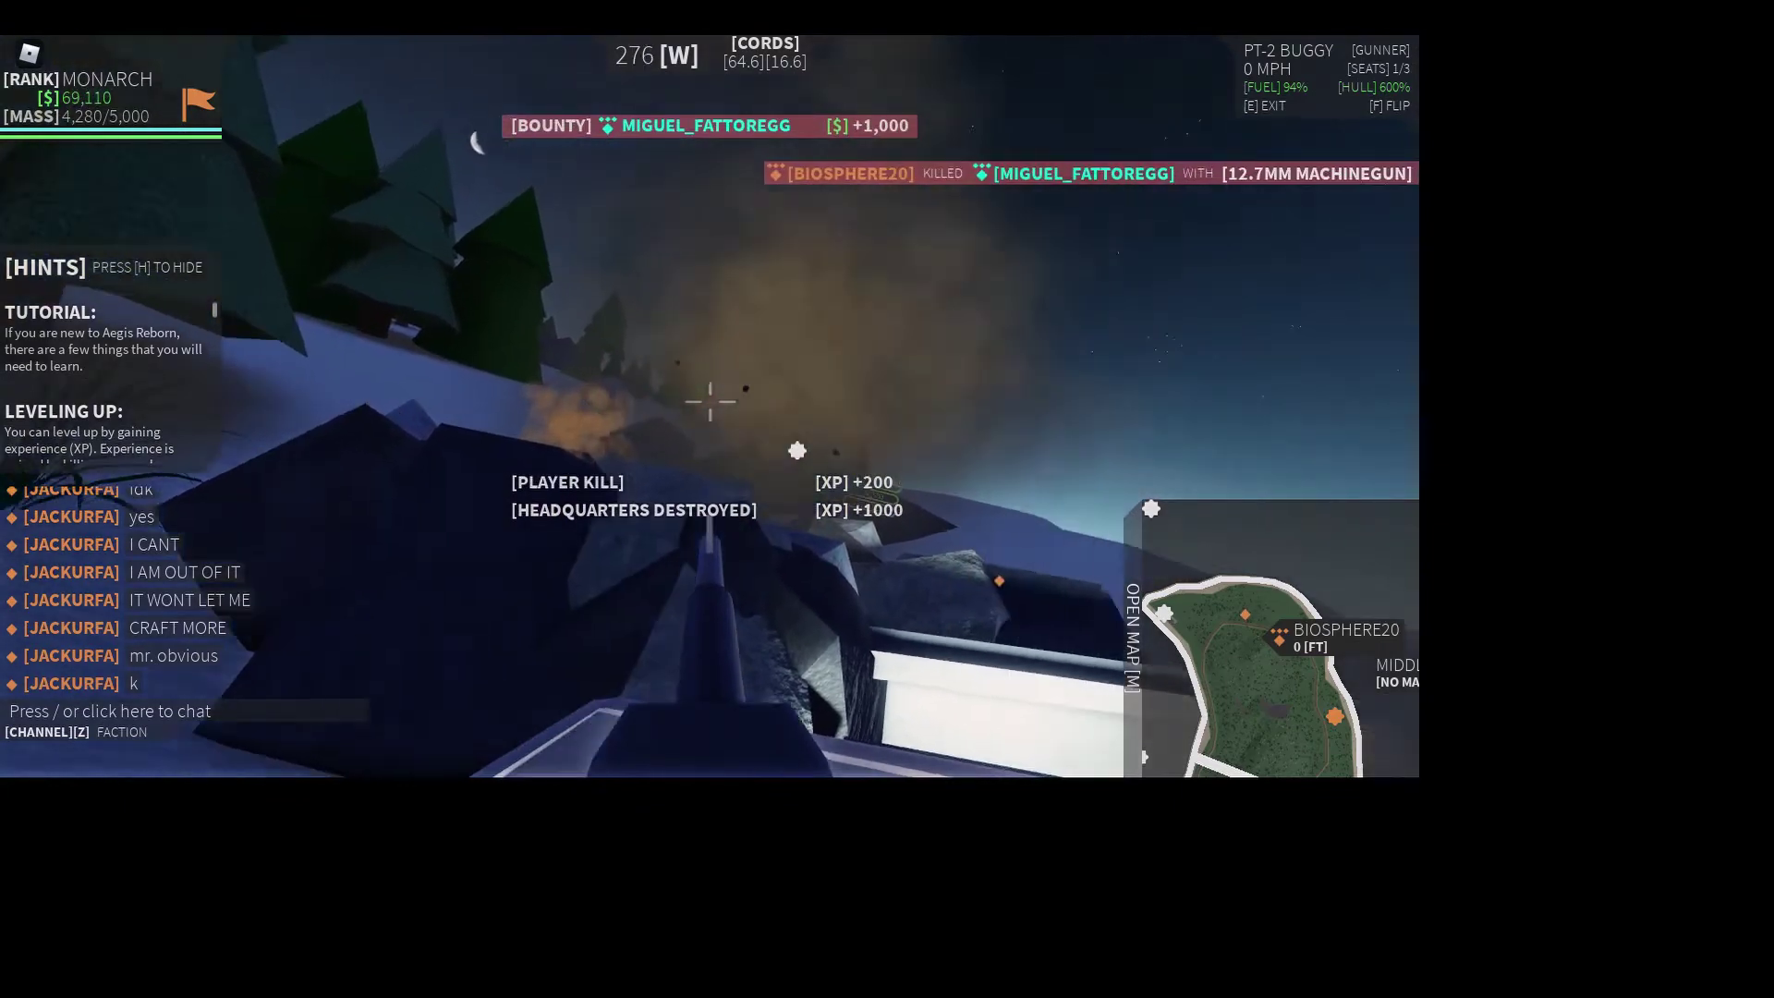
pyautogui.click(710, 401)
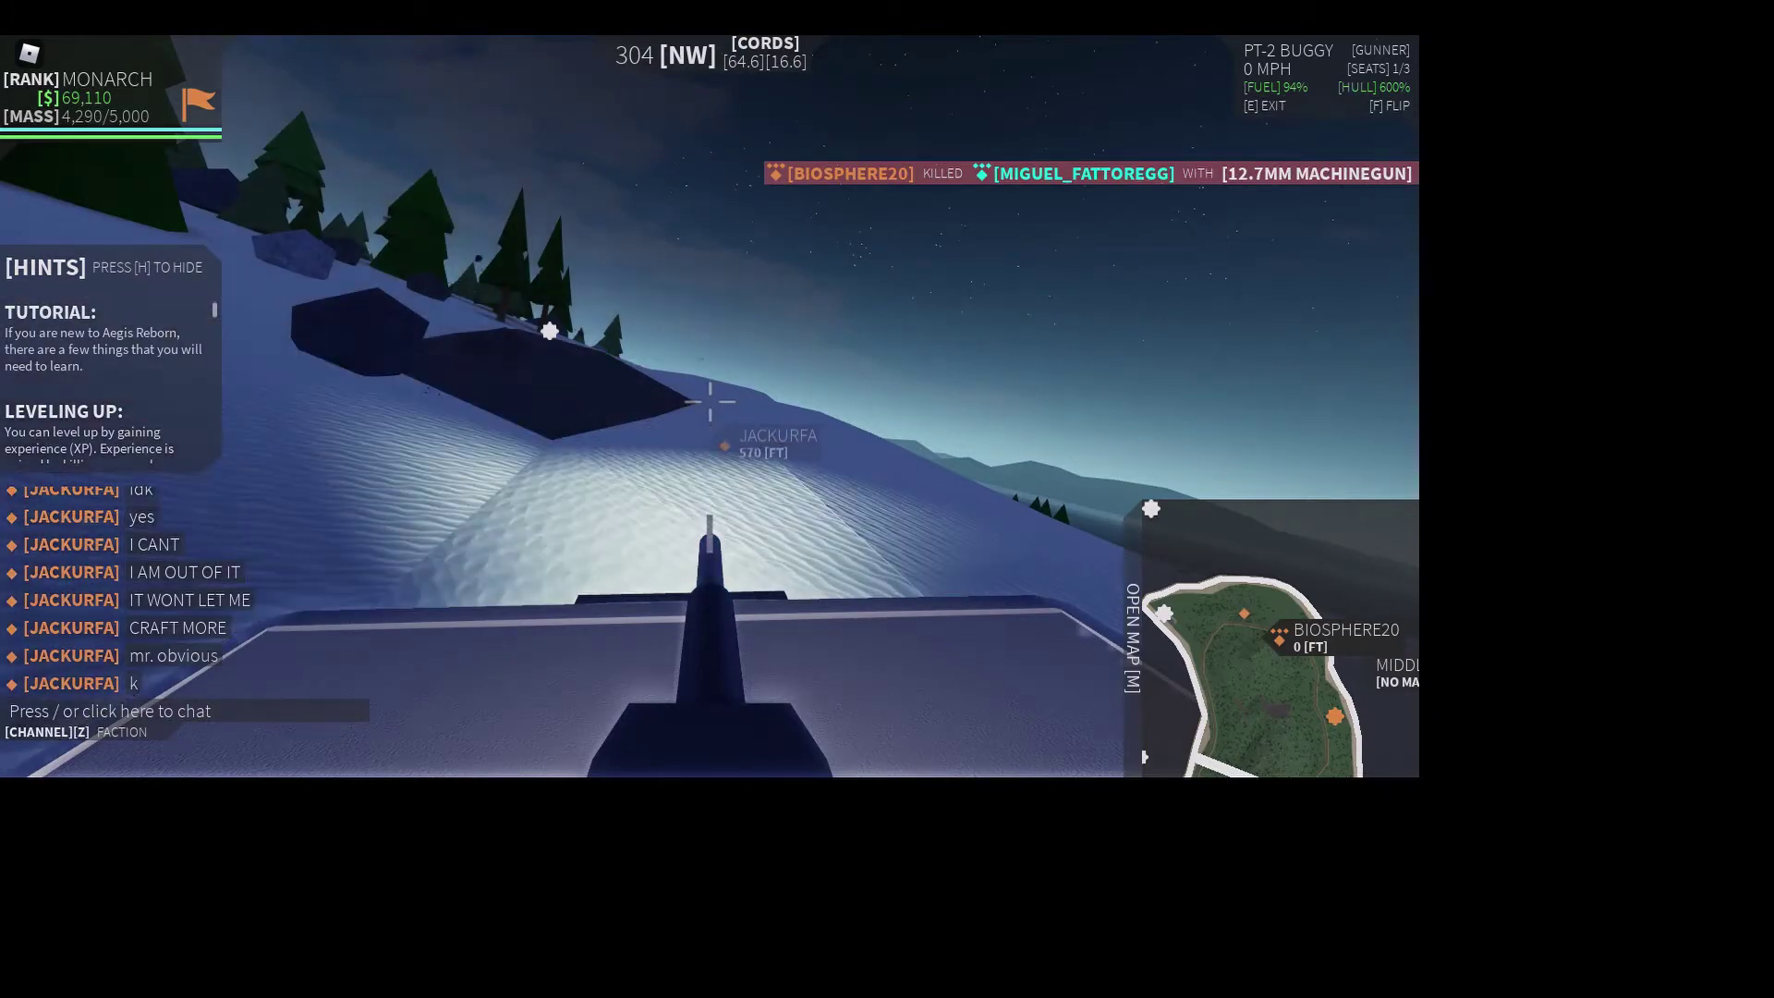
# - Leave the gunner seat, swap the held item, and bring up the game options menu at the extractor pad
pyautogui.press('space')
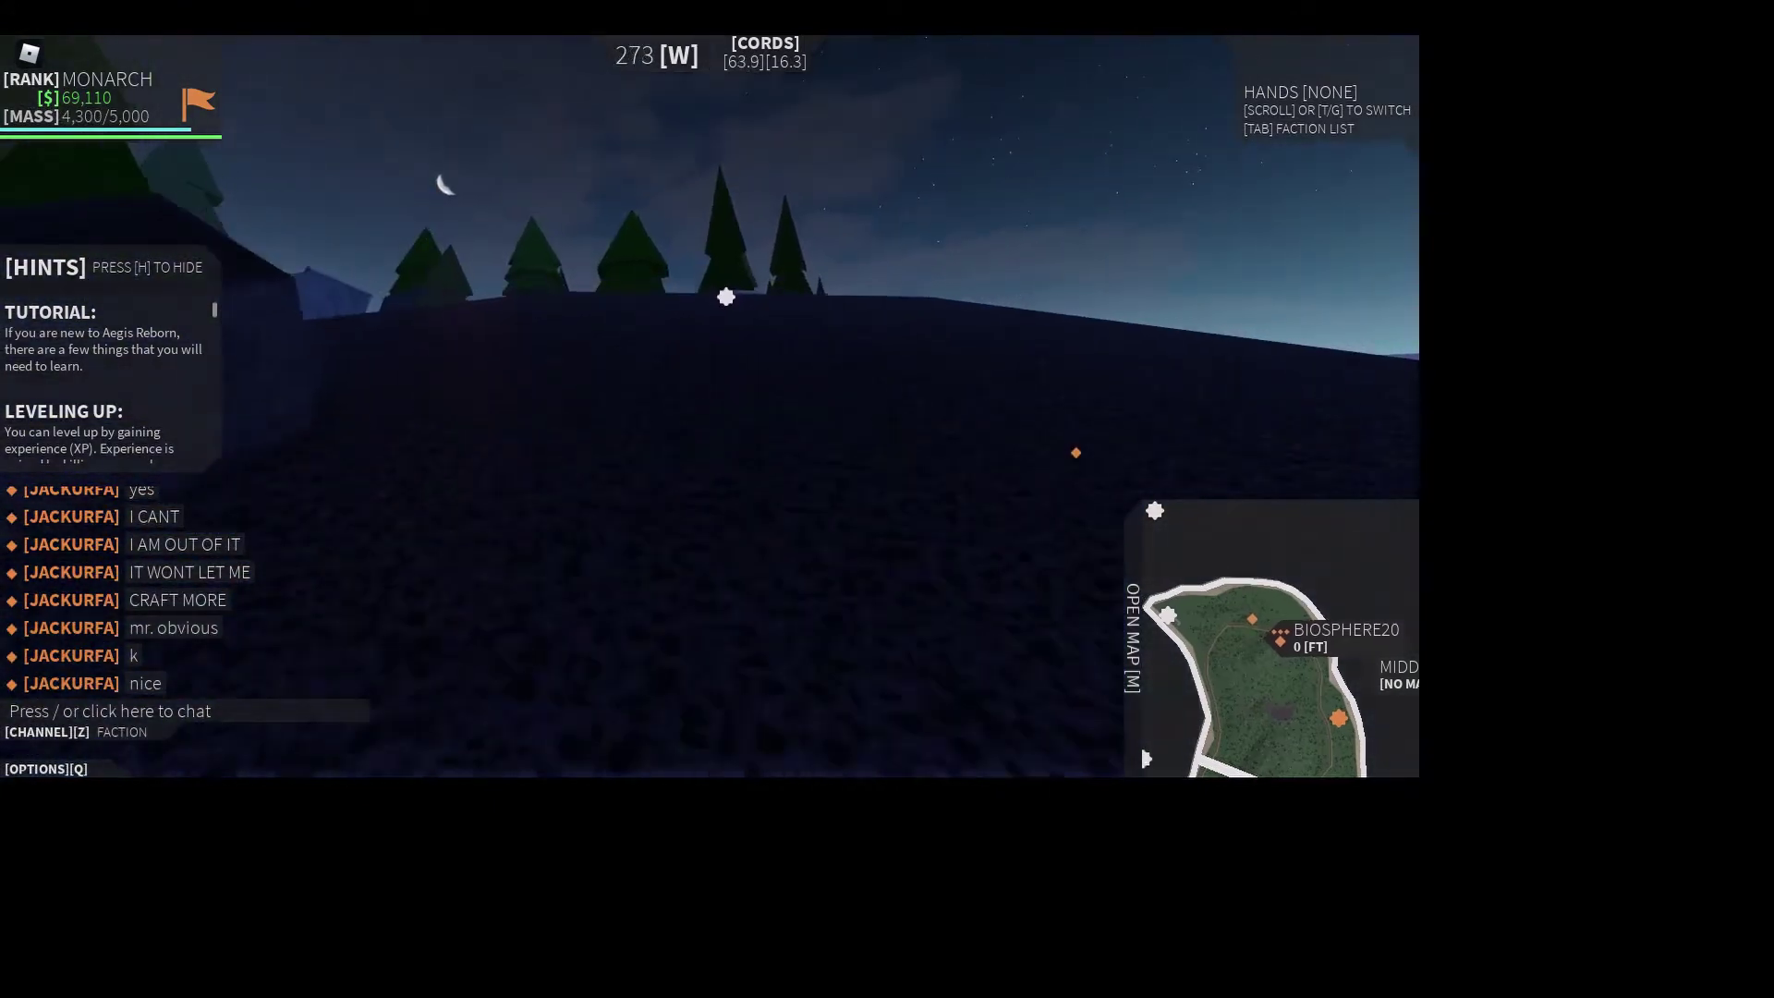
pyautogui.press('t')
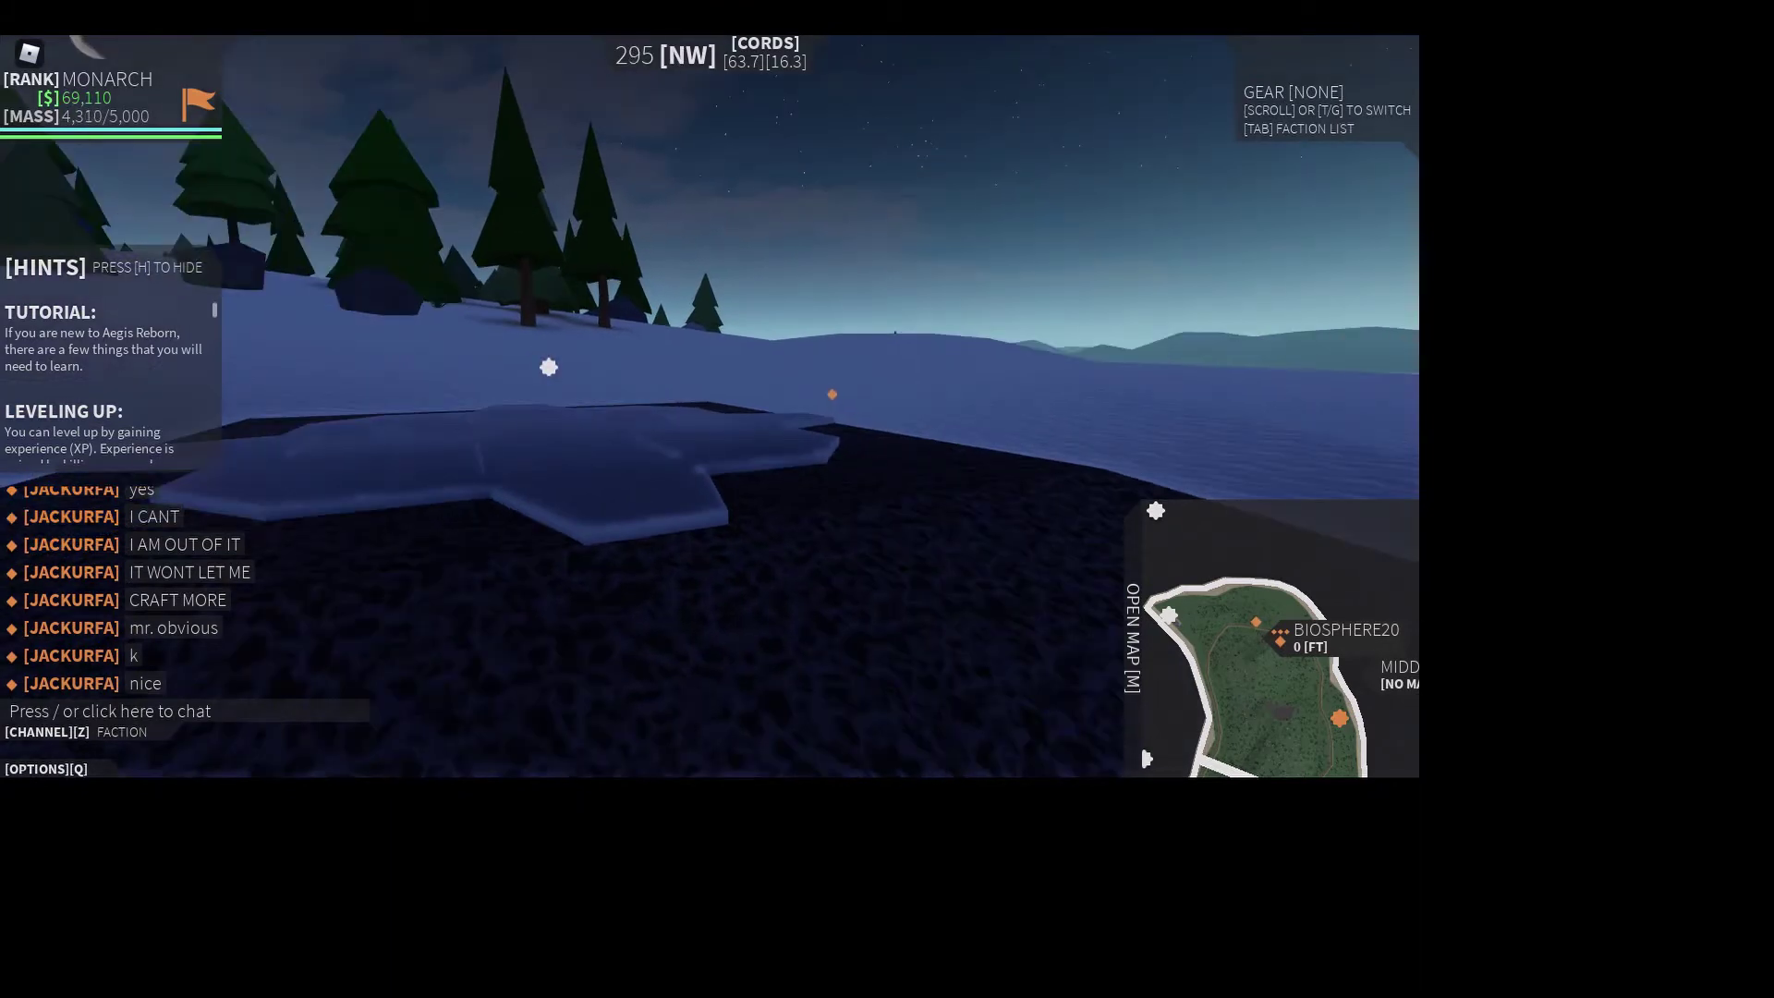
pyautogui.press('q')
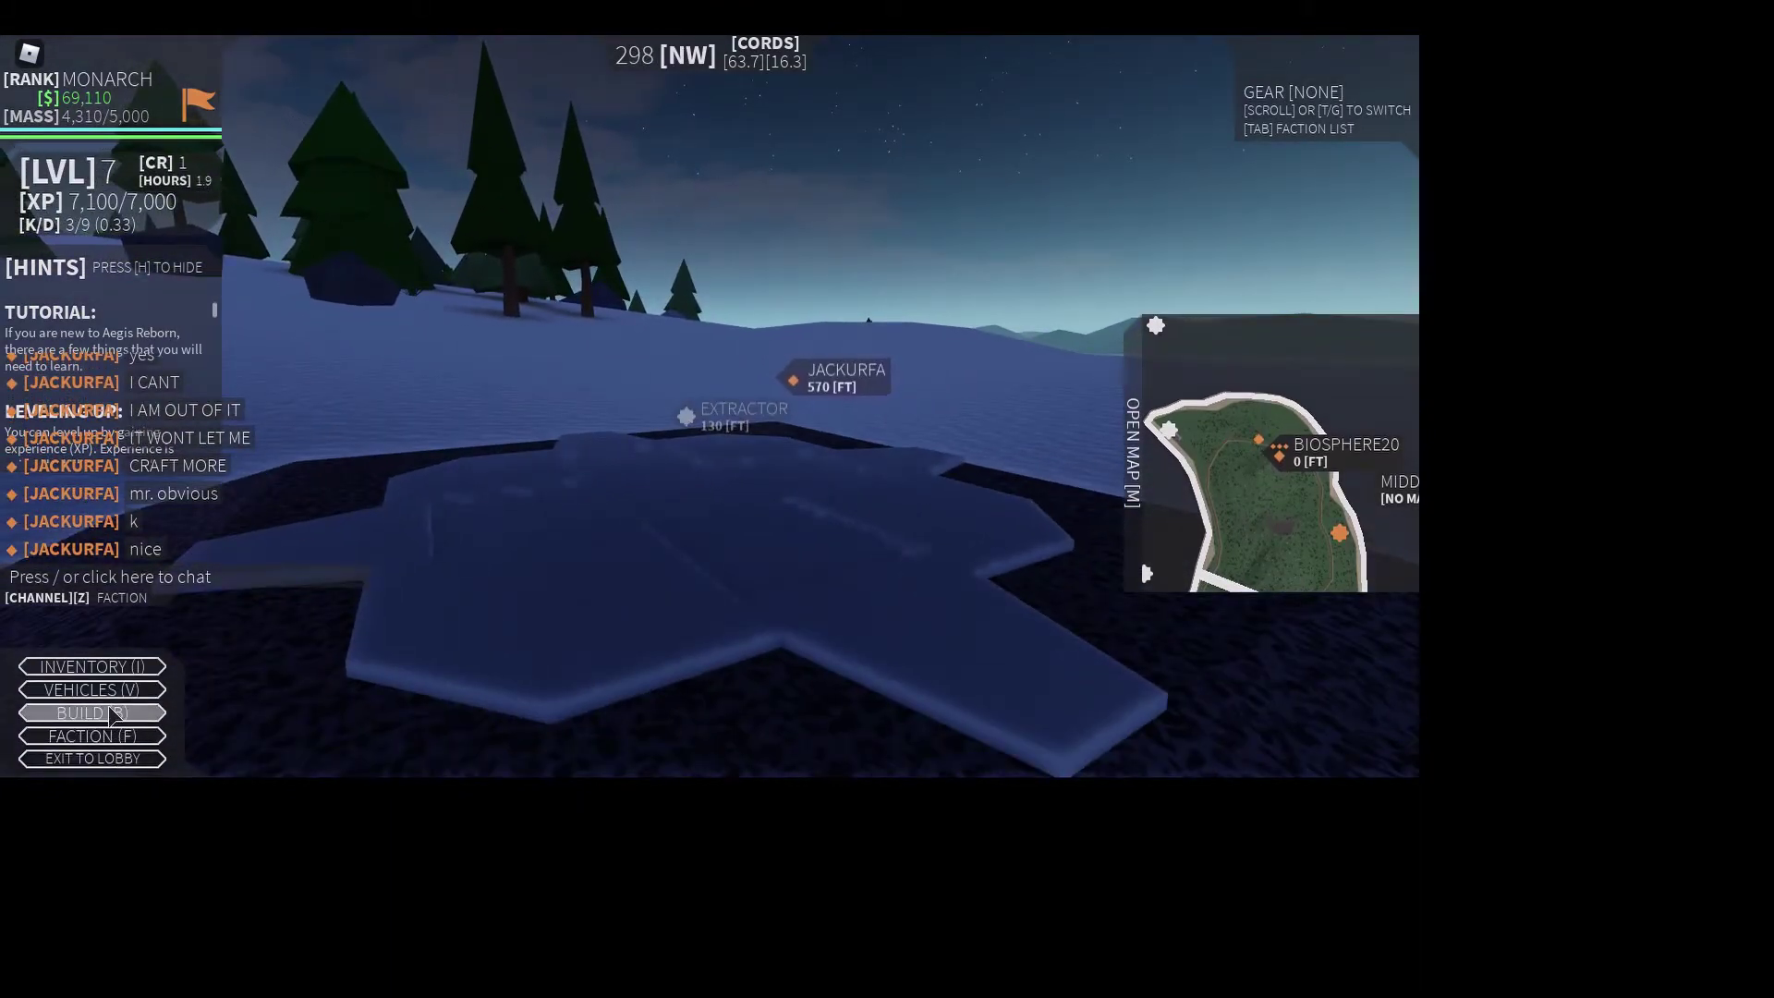
# - Place a Mass Extractor from the Buildings catalogue onto the pad, capturing Middle Field for PHOENIX
pyautogui.click(111, 713)
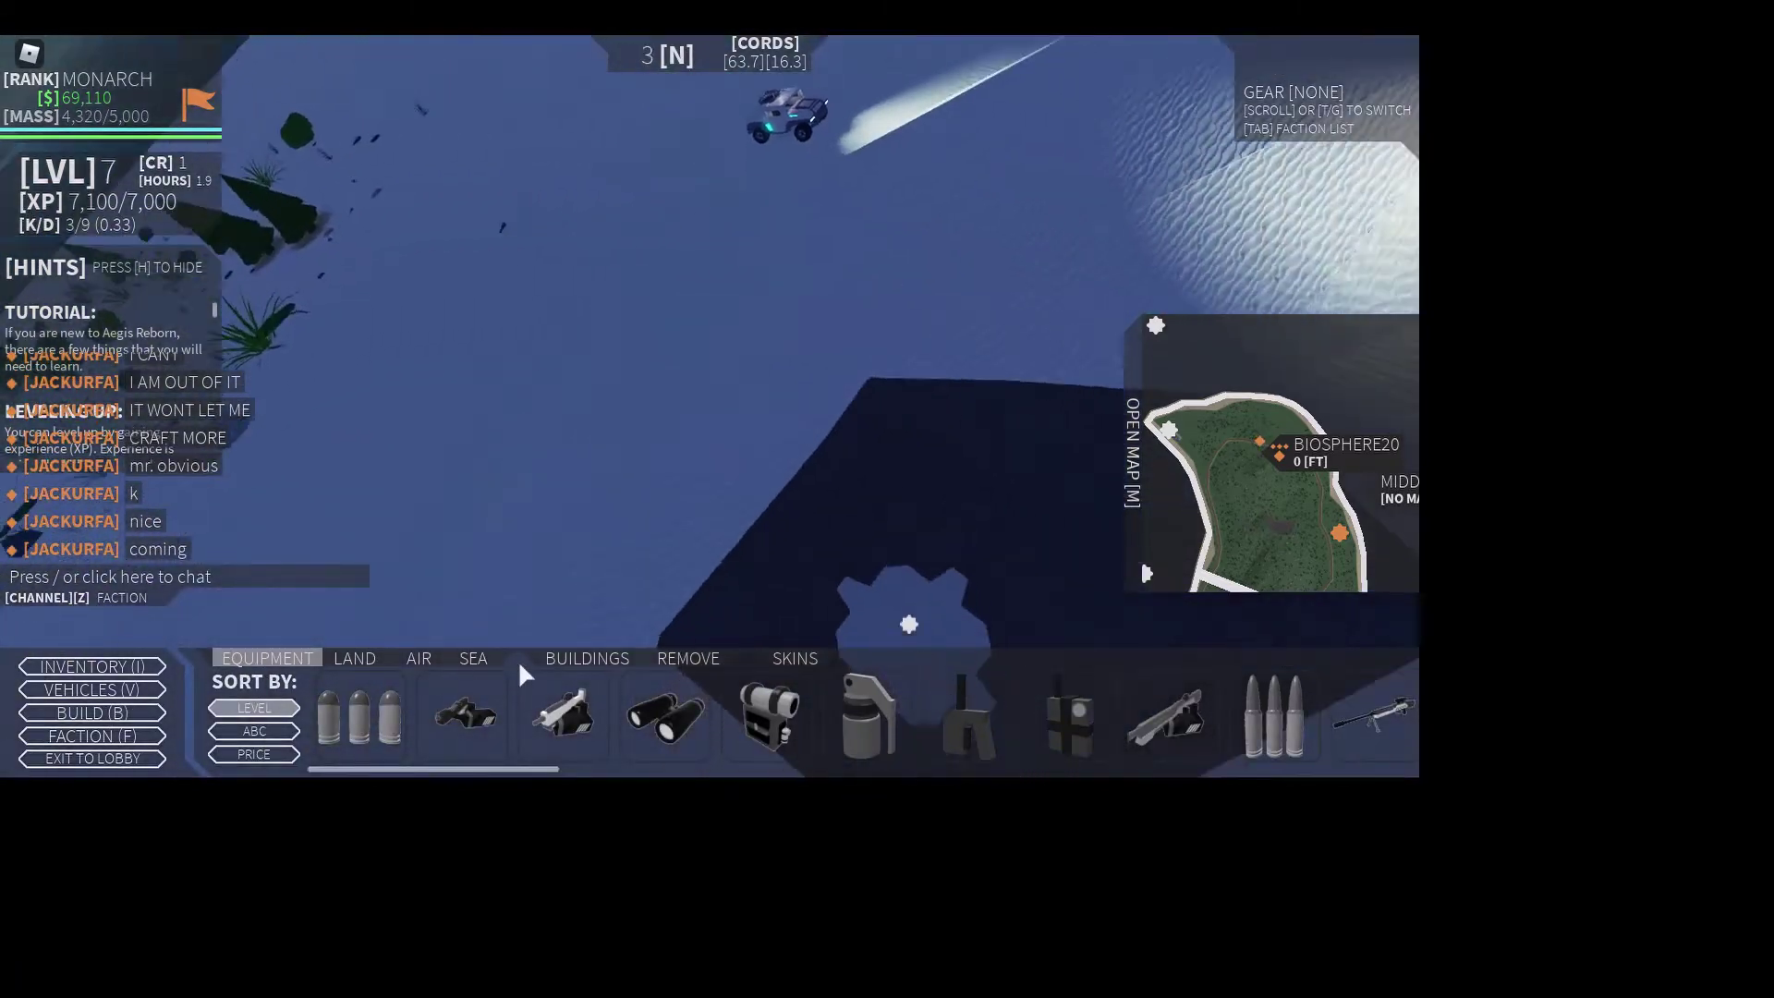
pyautogui.click(585, 659)
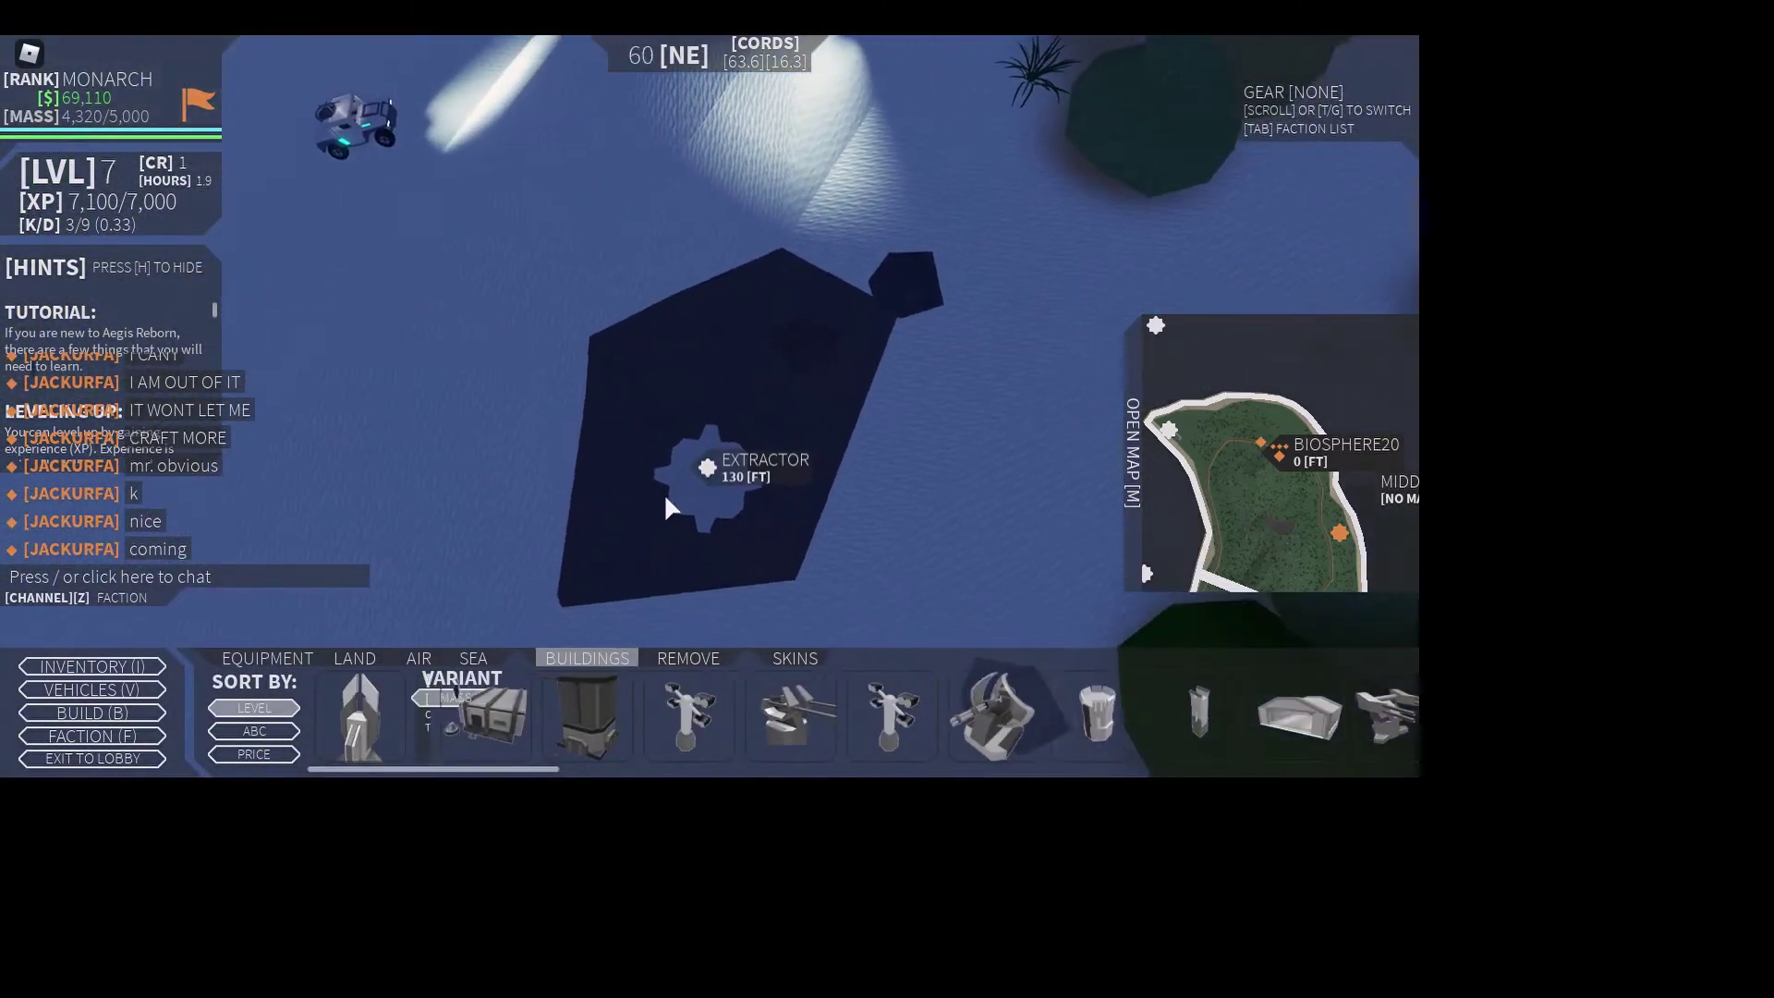
pyautogui.click(613, 710)
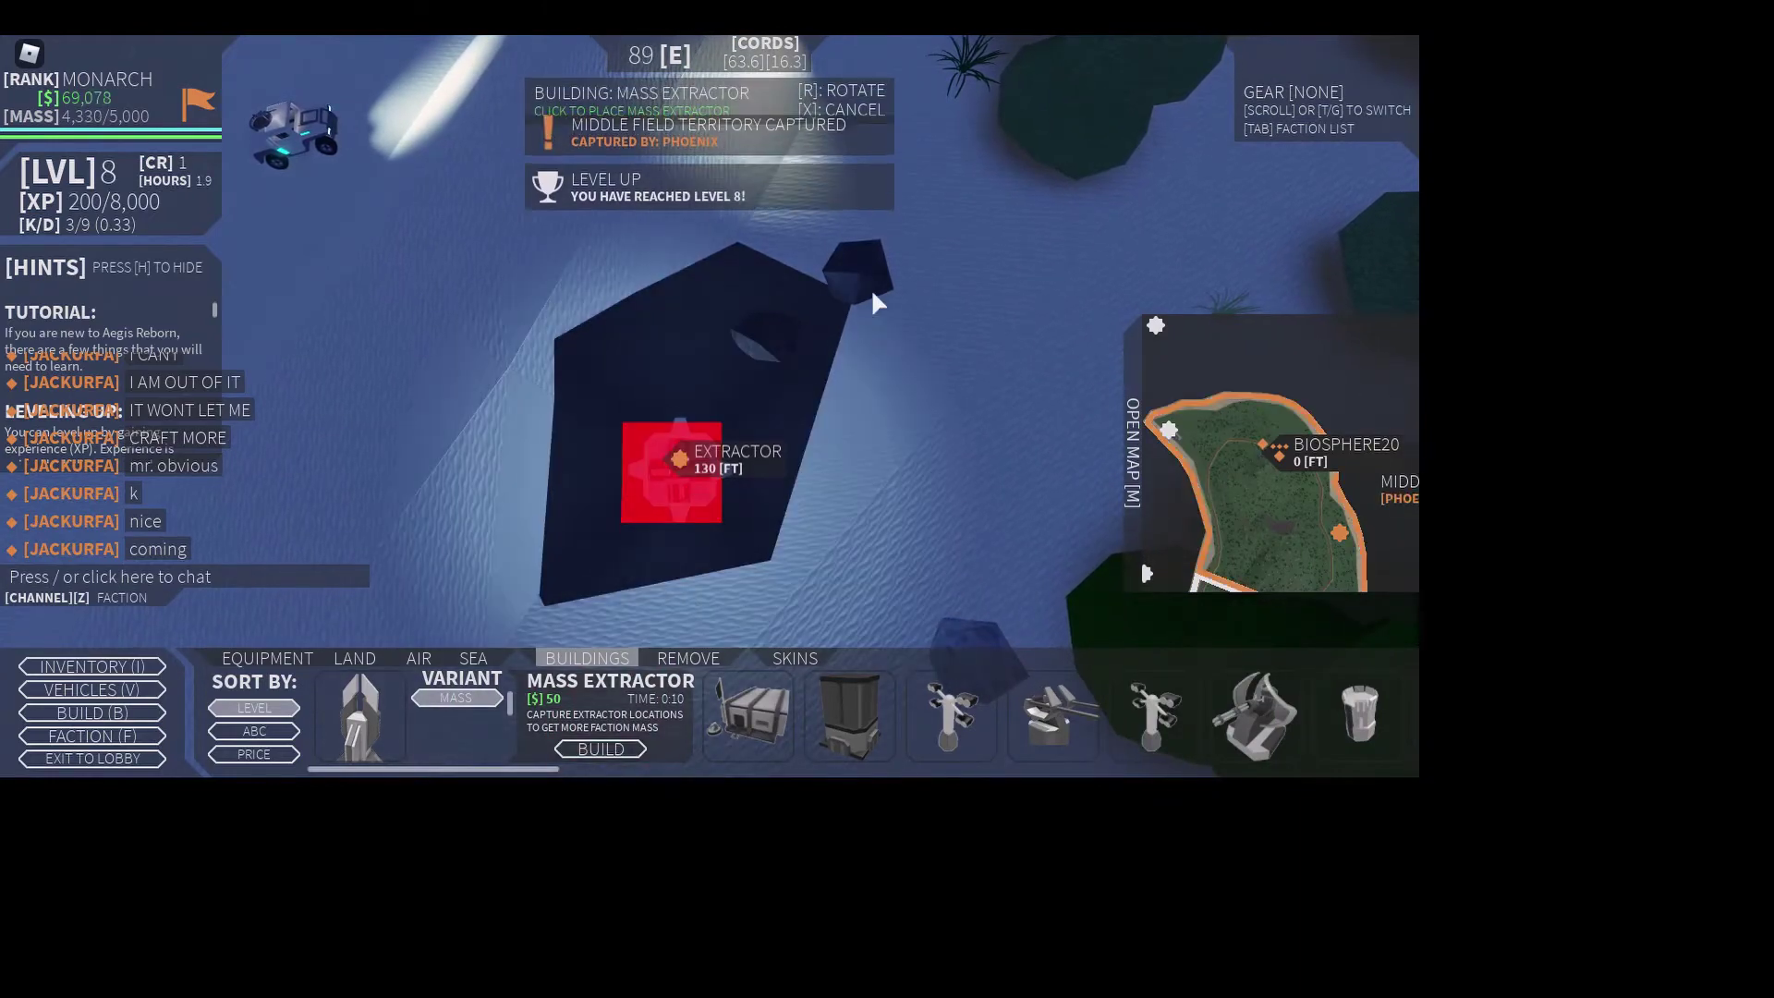
pyautogui.press('x')
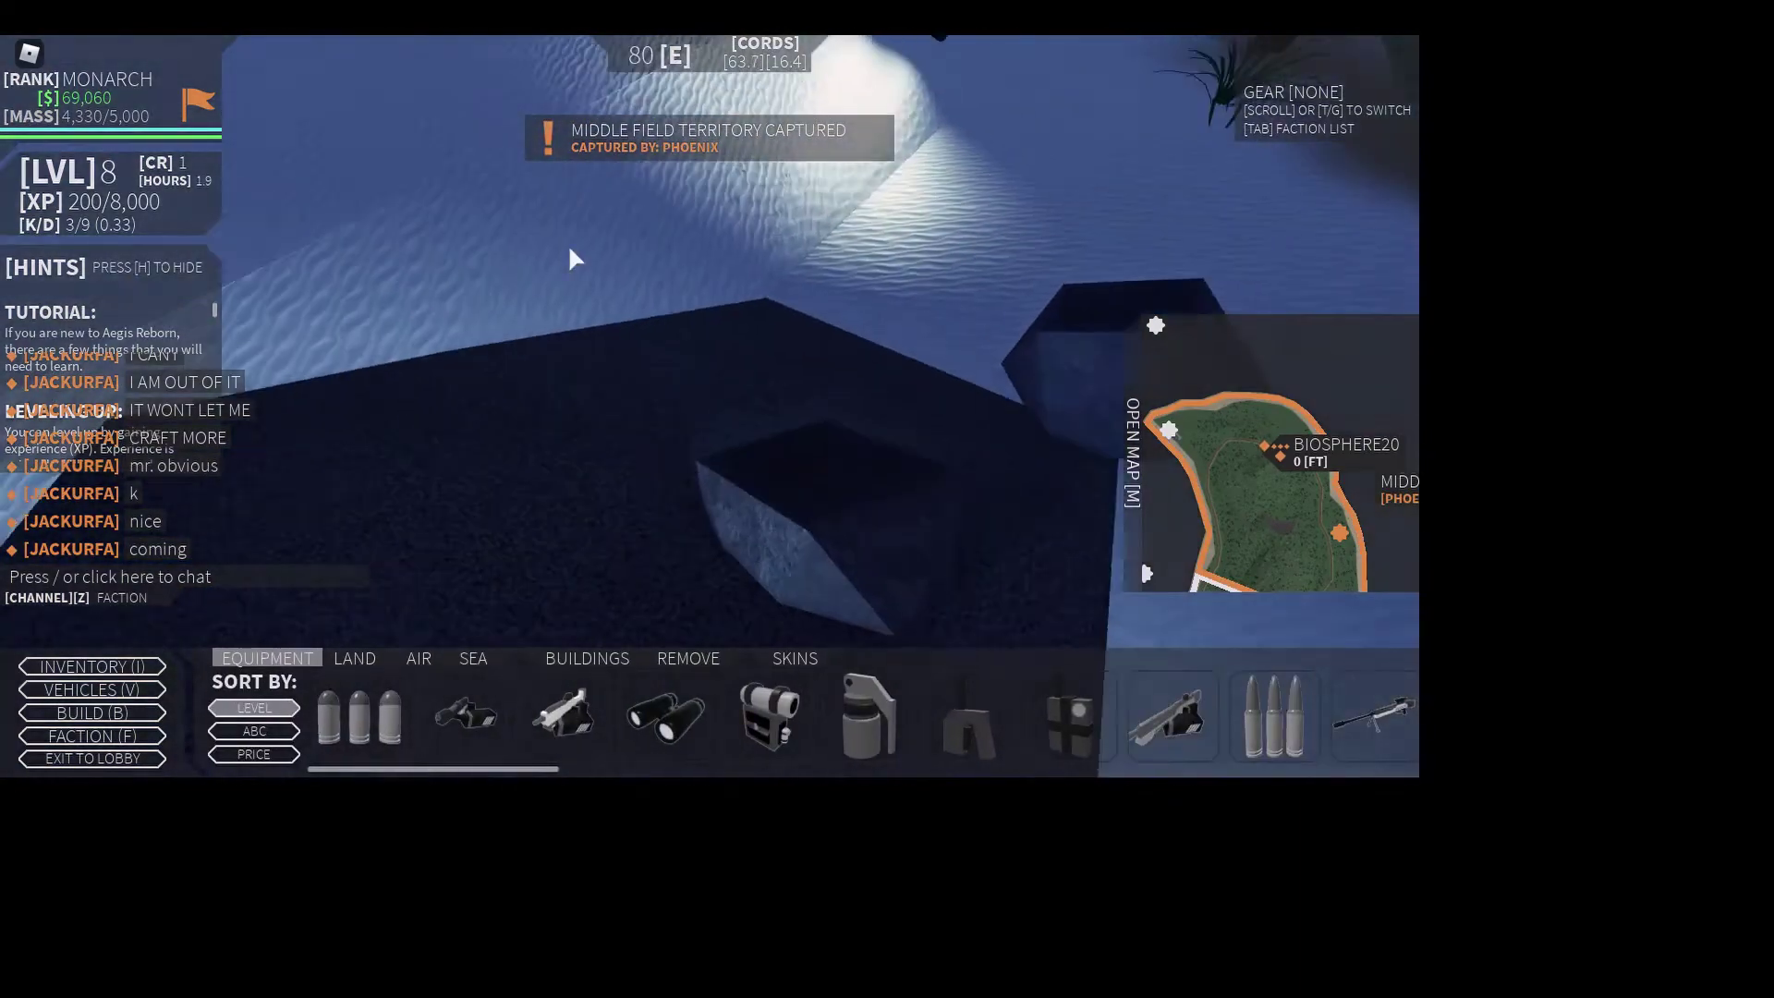
# - Dismiss the buggy settings panel, walk over the hill to the parked buggy and bring up its seat choices
pyautogui.press('v')
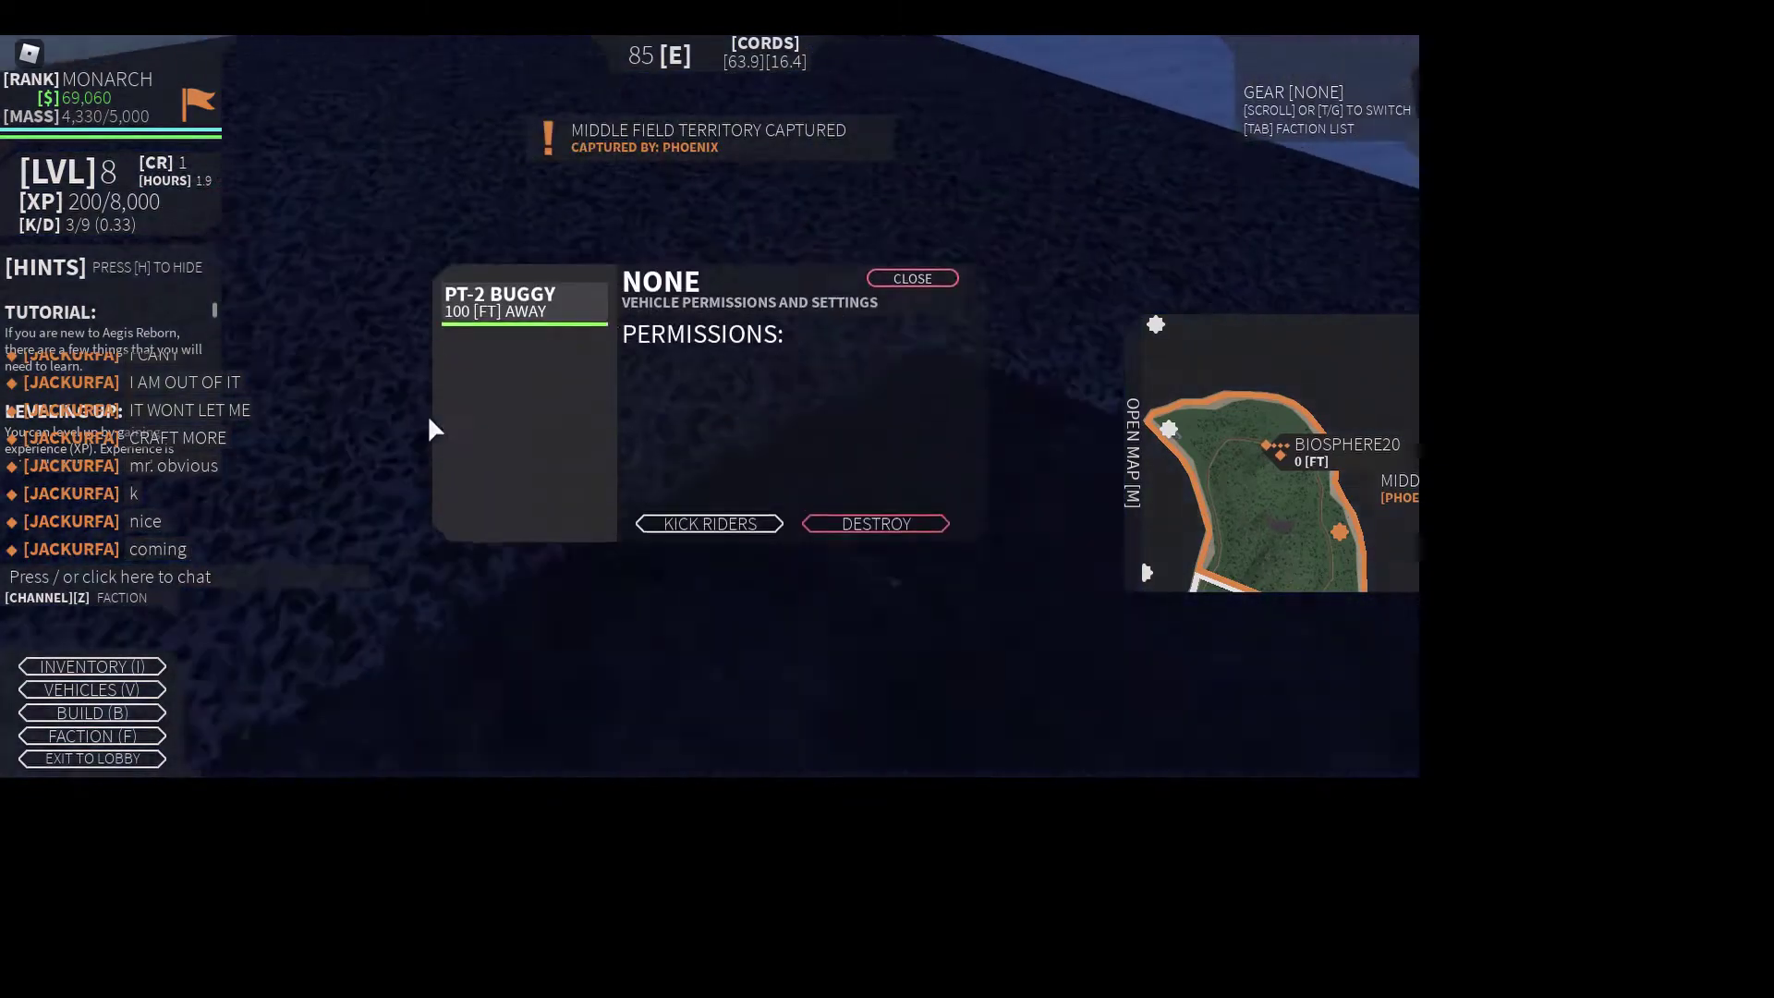
pyautogui.press('v')
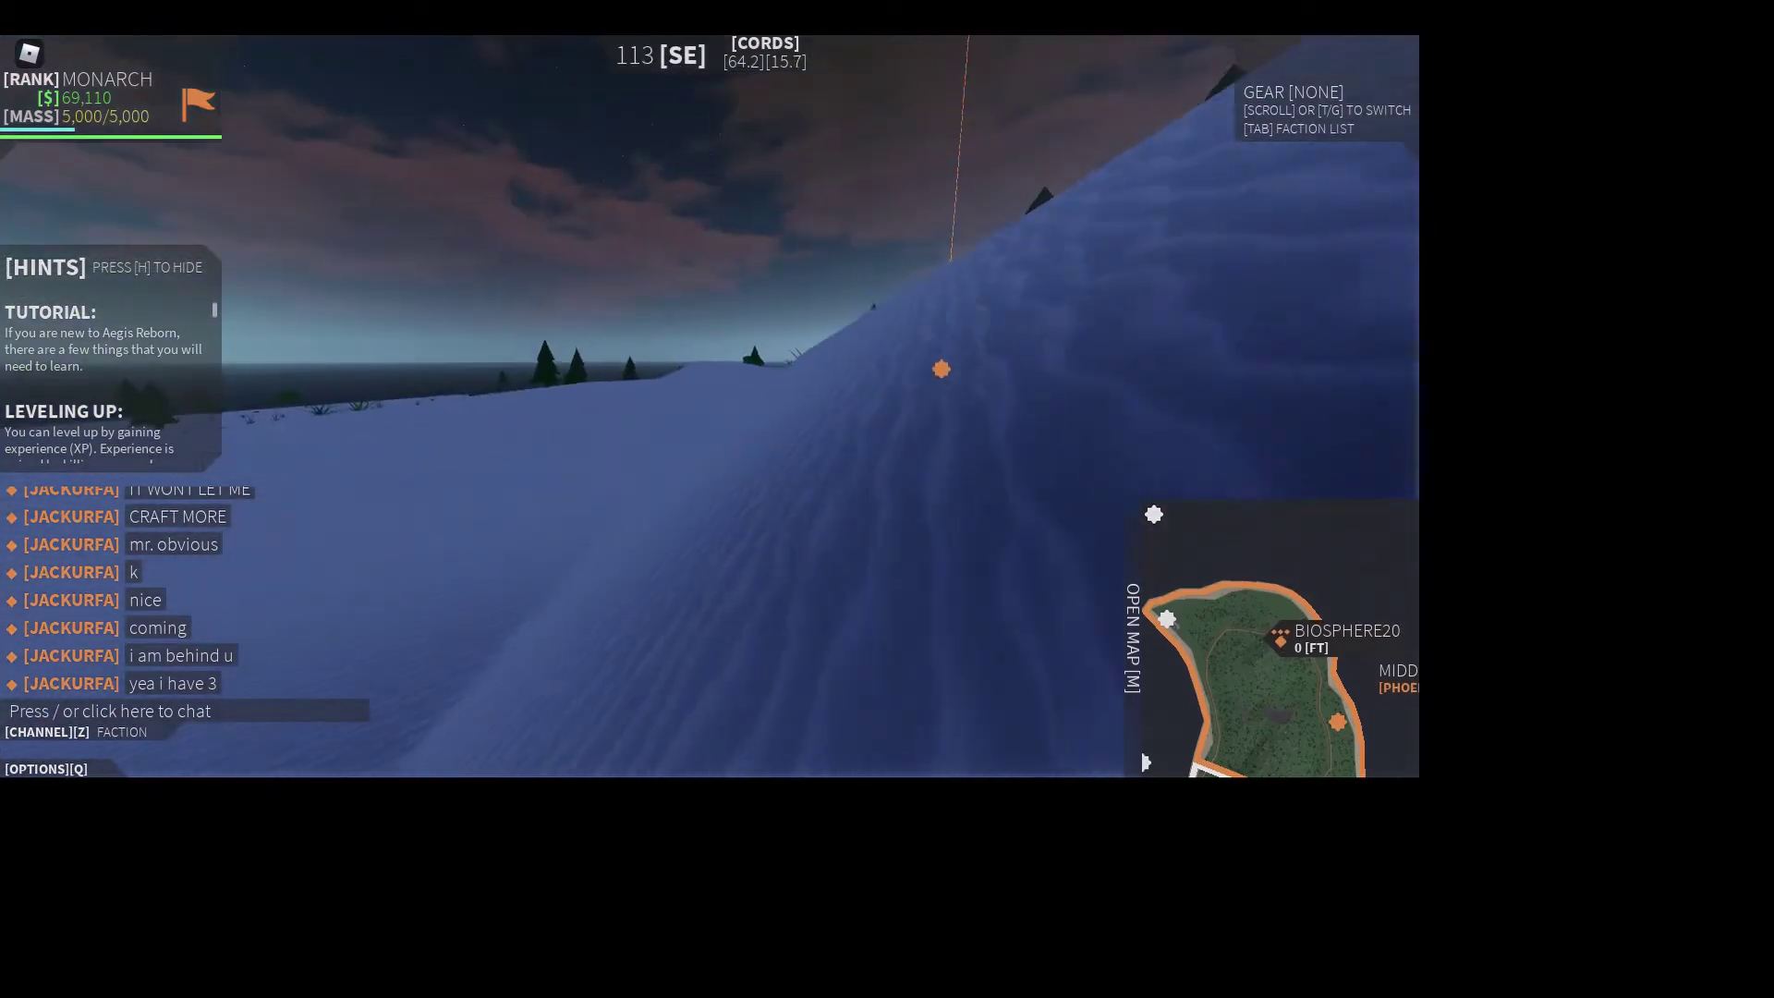
pyautogui.press('w')
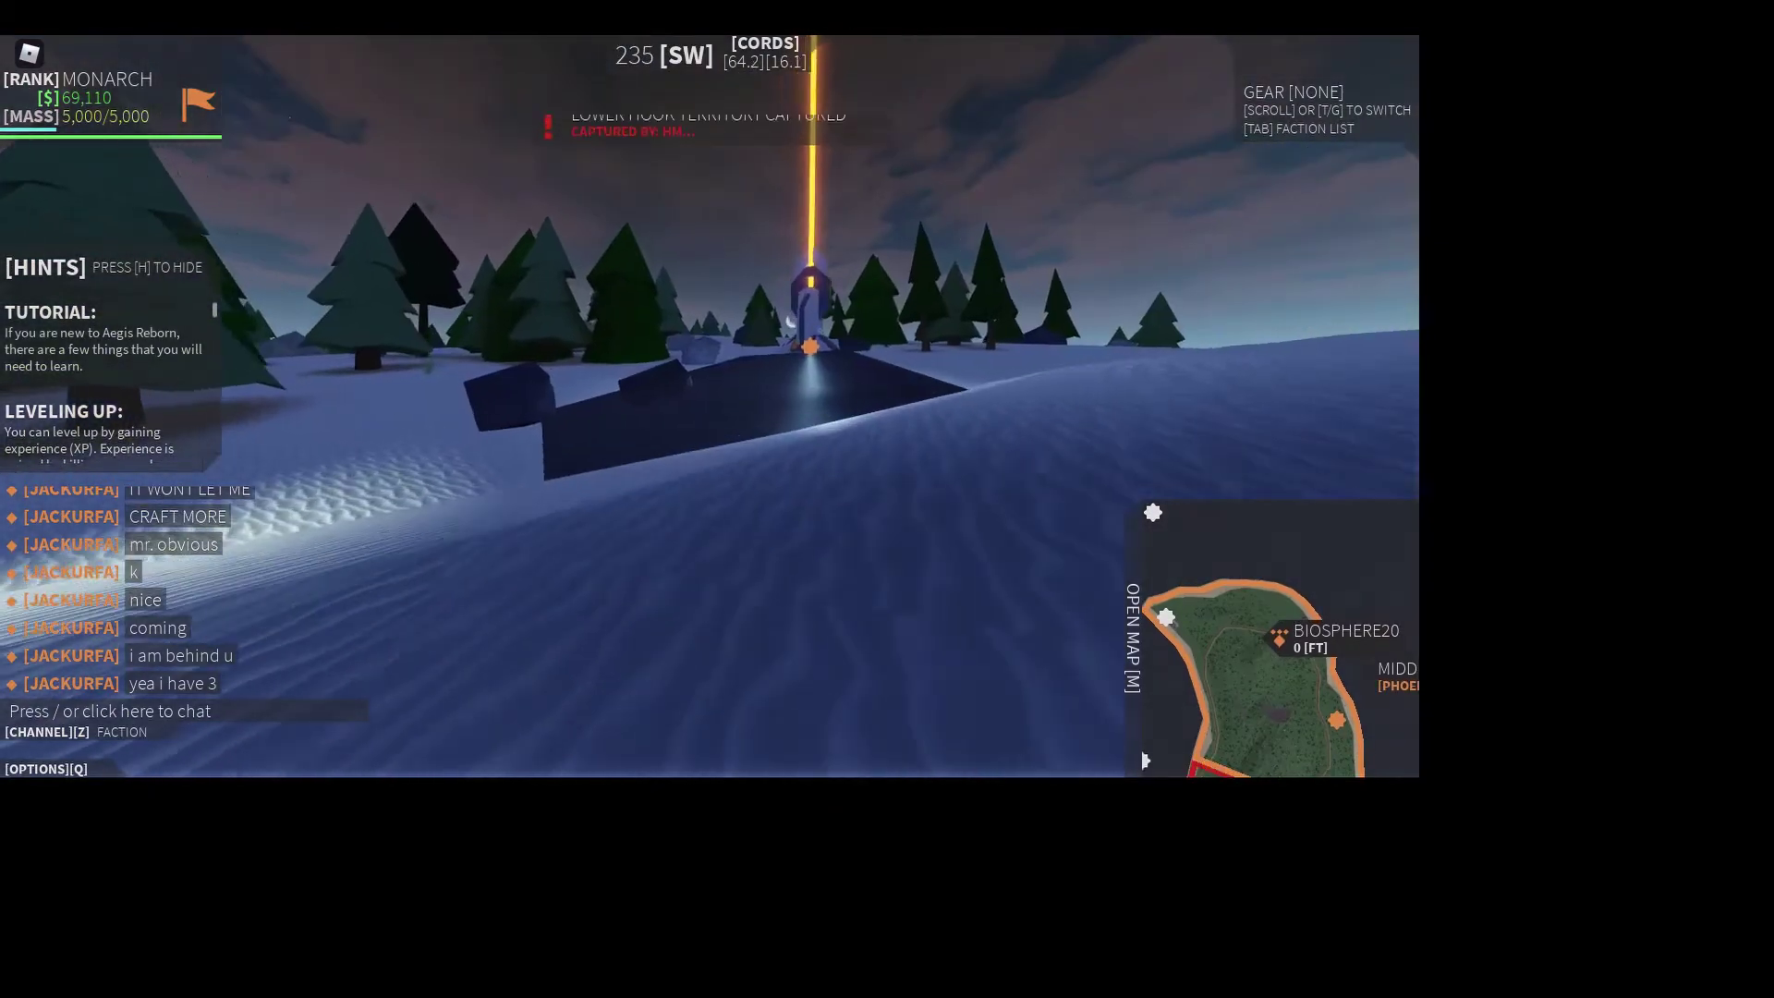
pyautogui.press('Left')
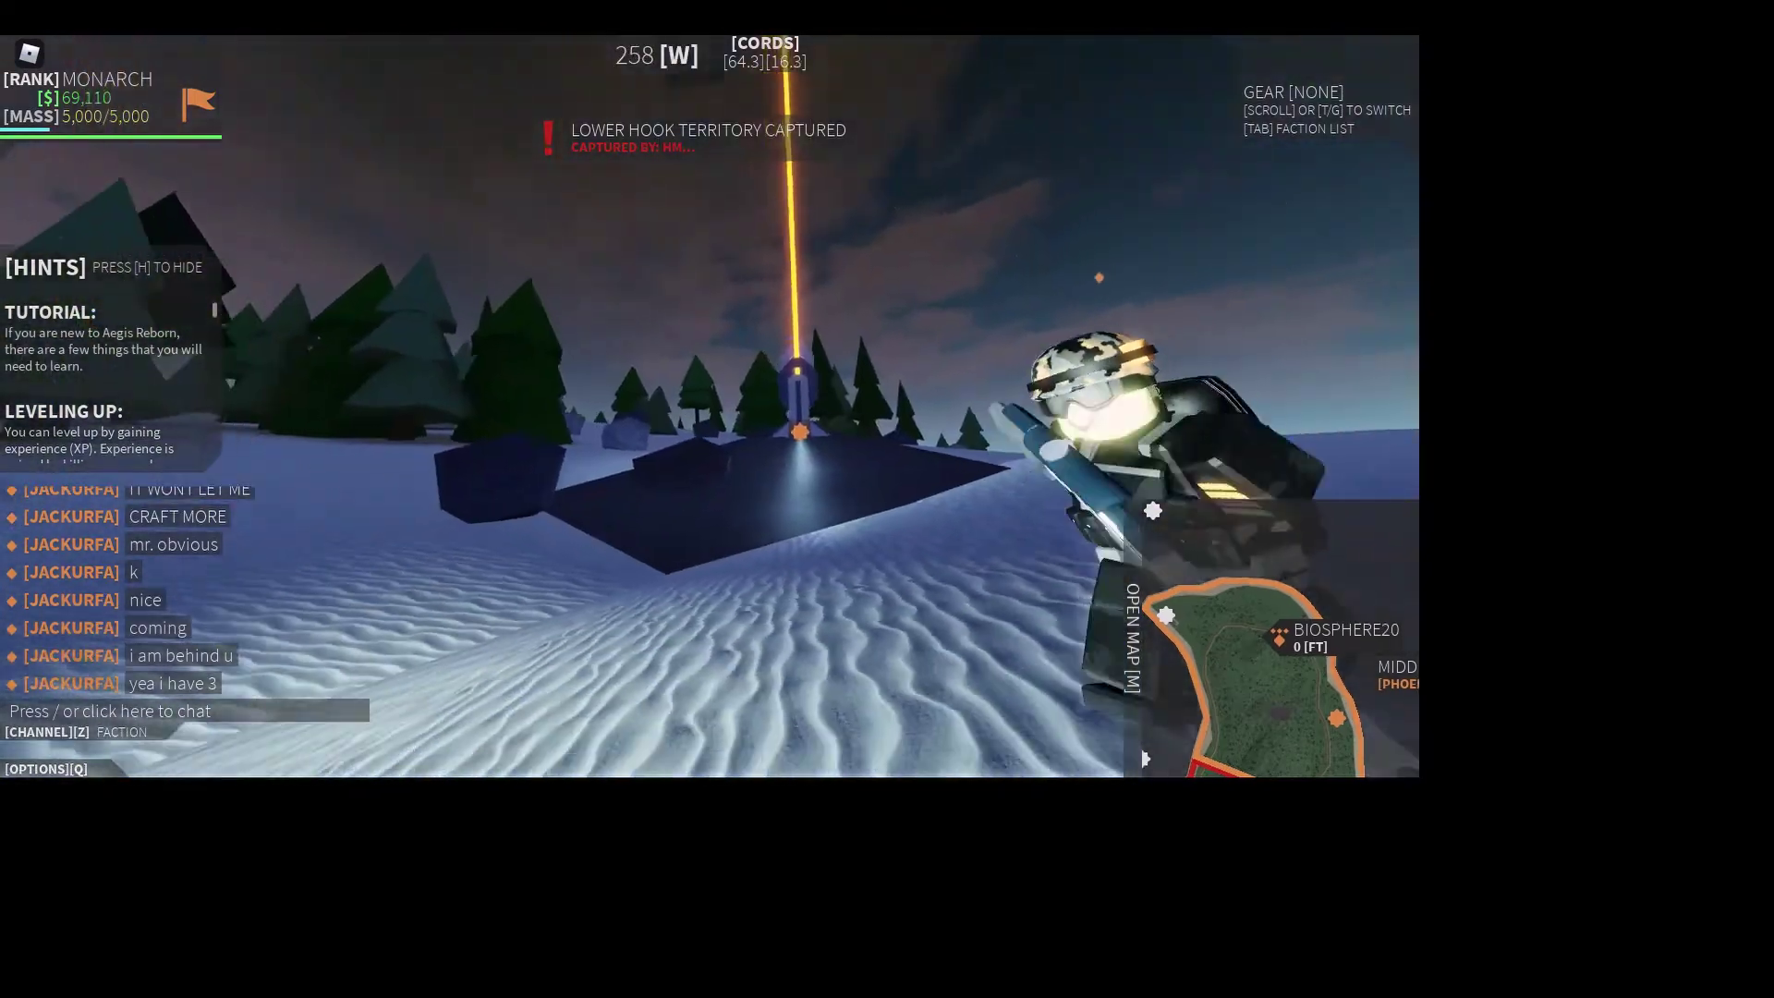
pyautogui.press('Left')
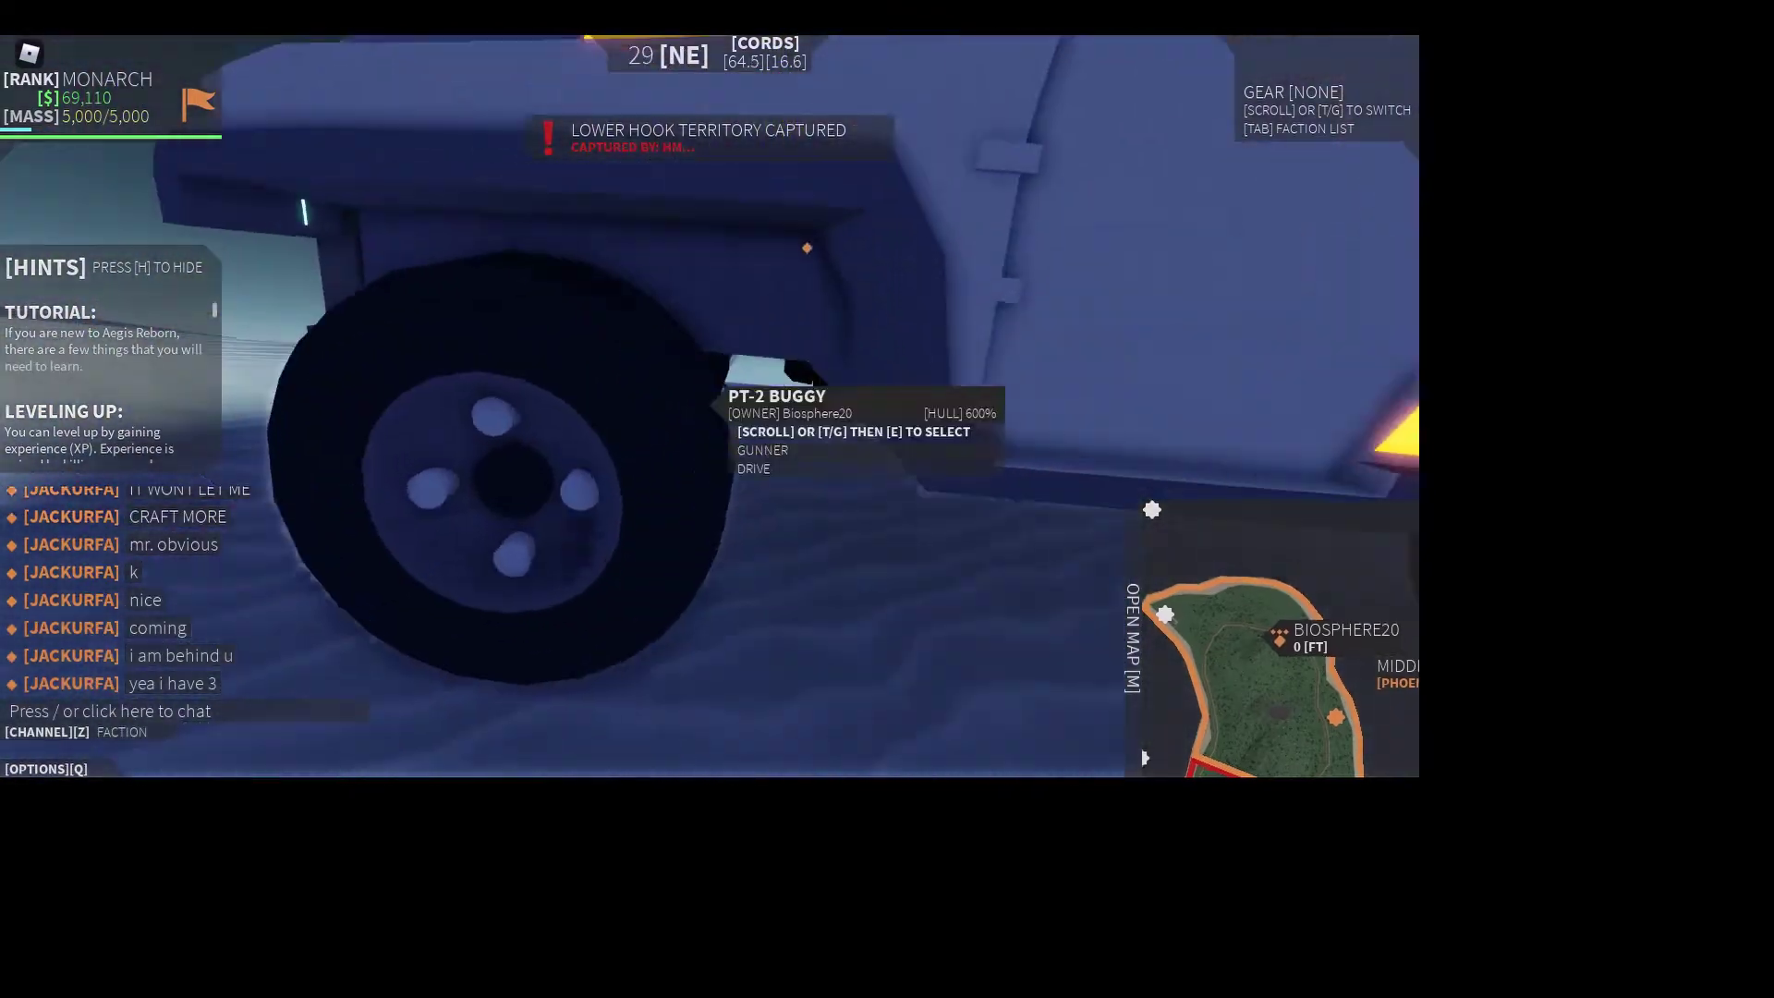
pyautogui.press('Left')
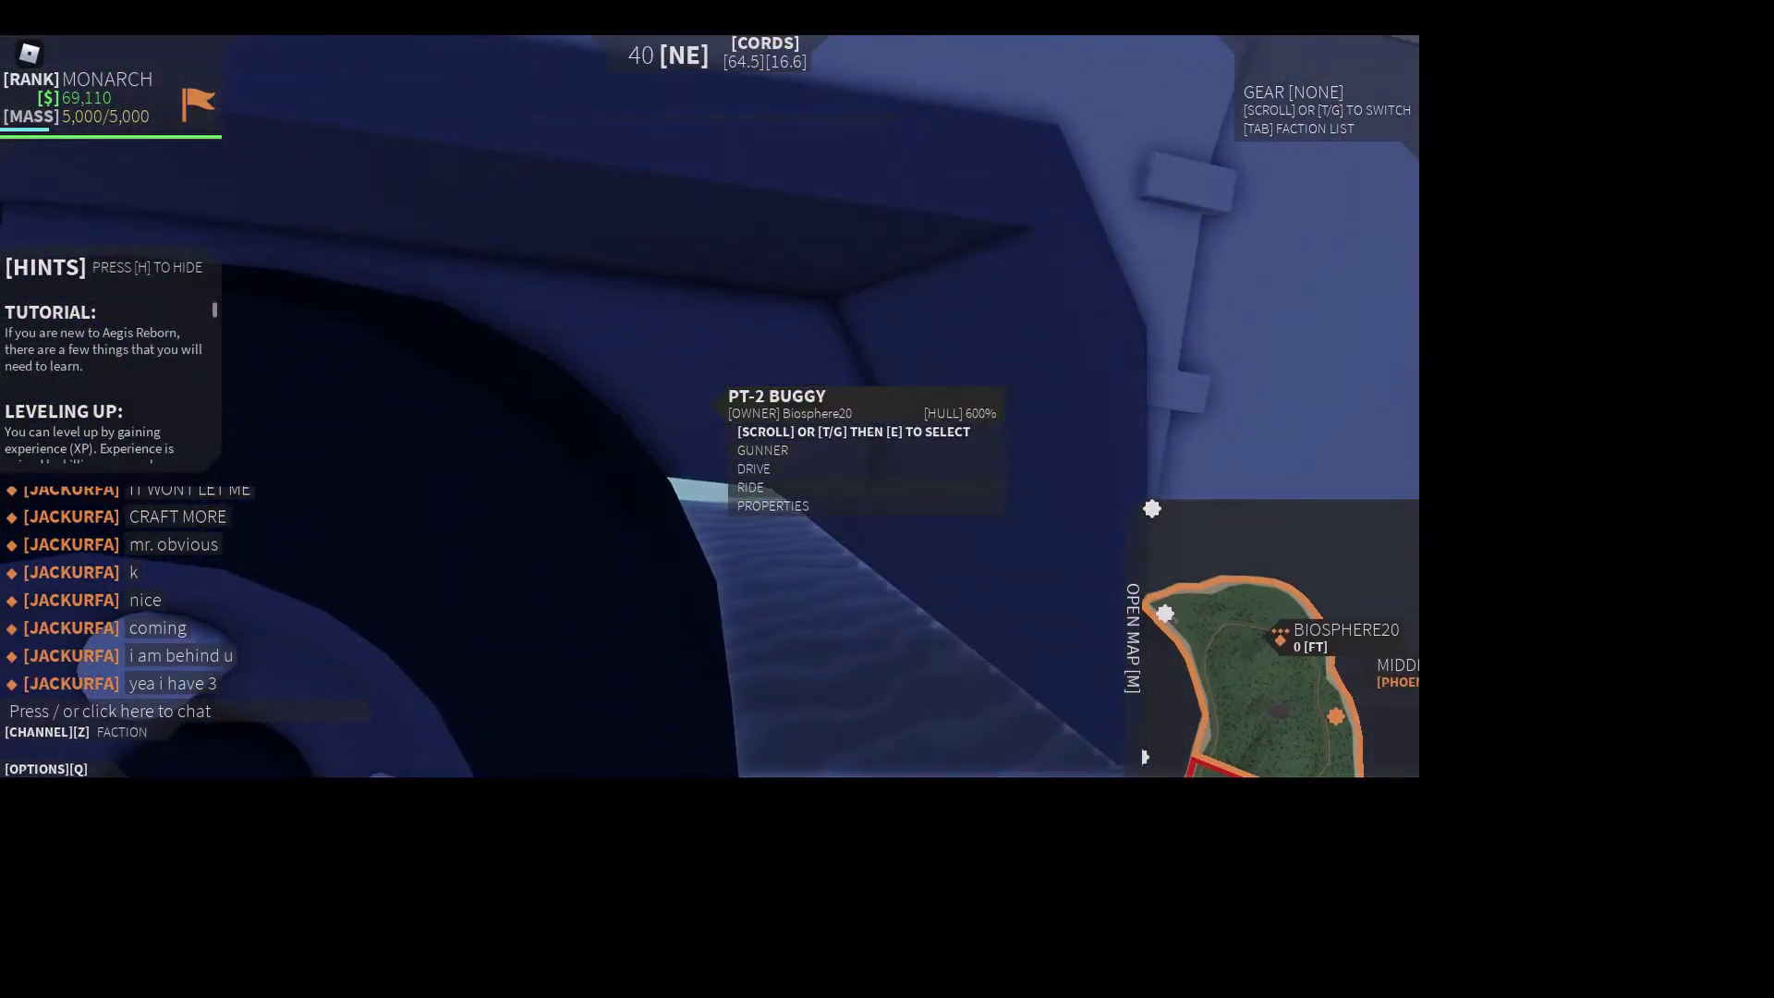
# - Take the driver seat and drive the buggy away from the extractor over the snowy crest heading south
pyautogui.press('e')
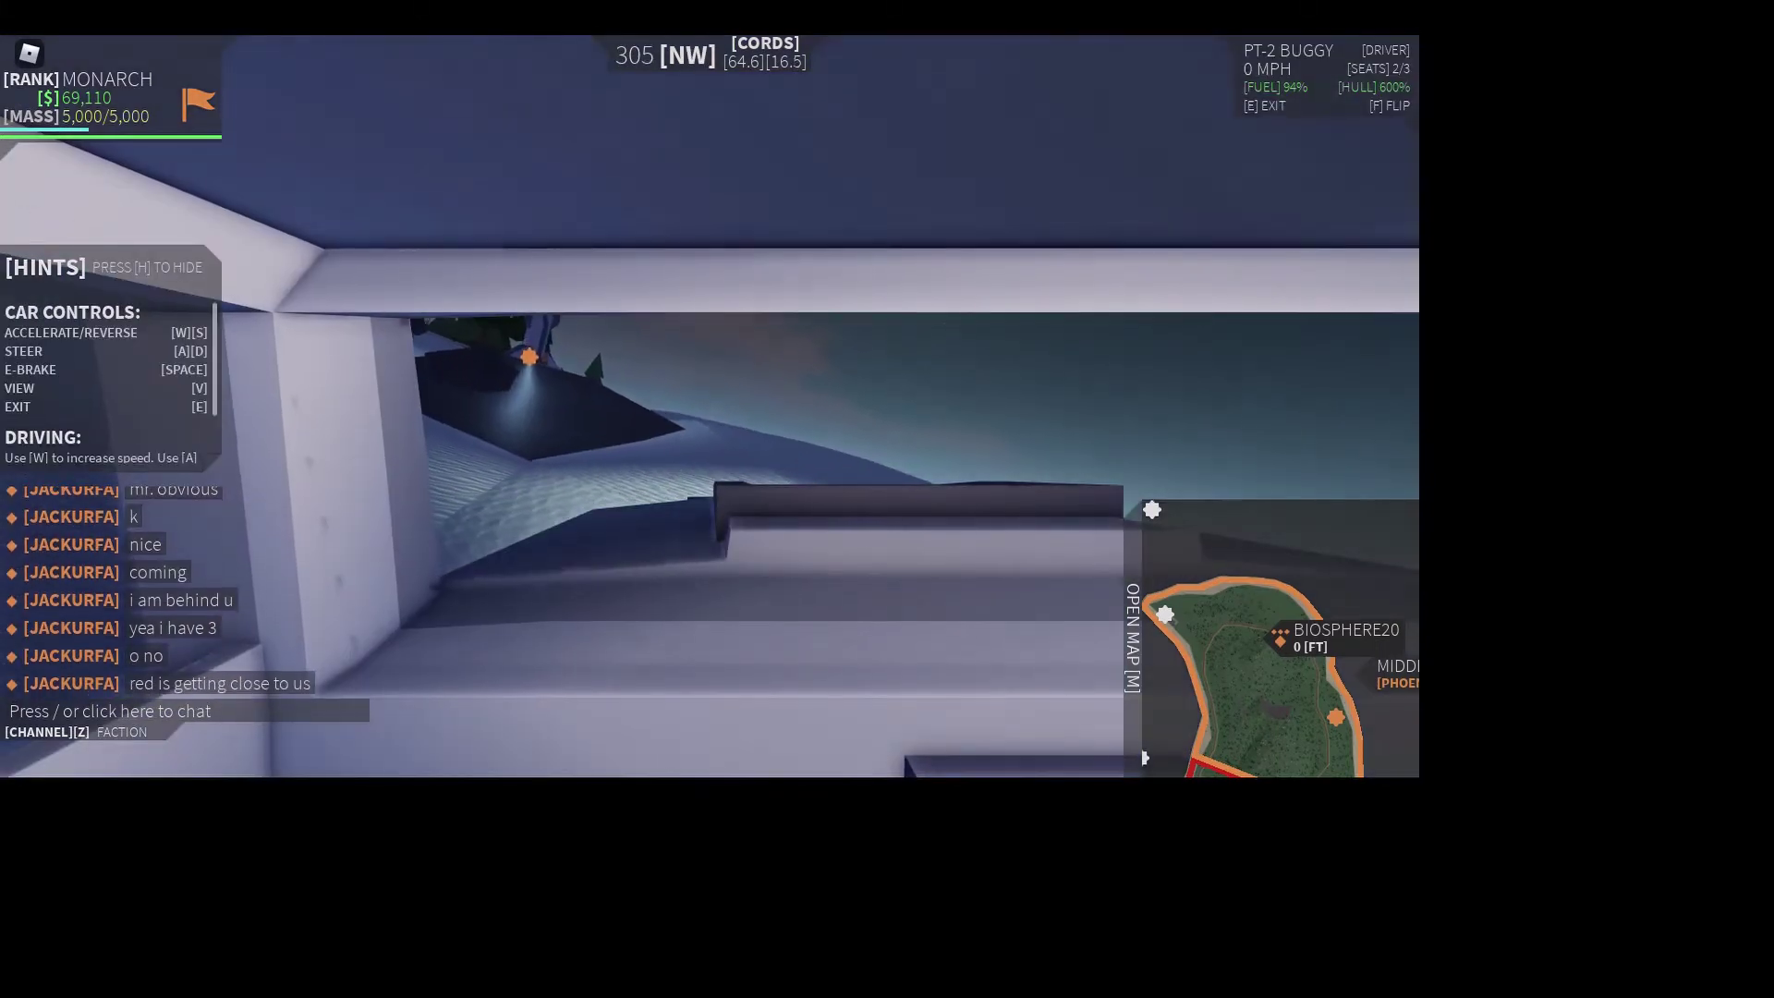
pyautogui.press('w')
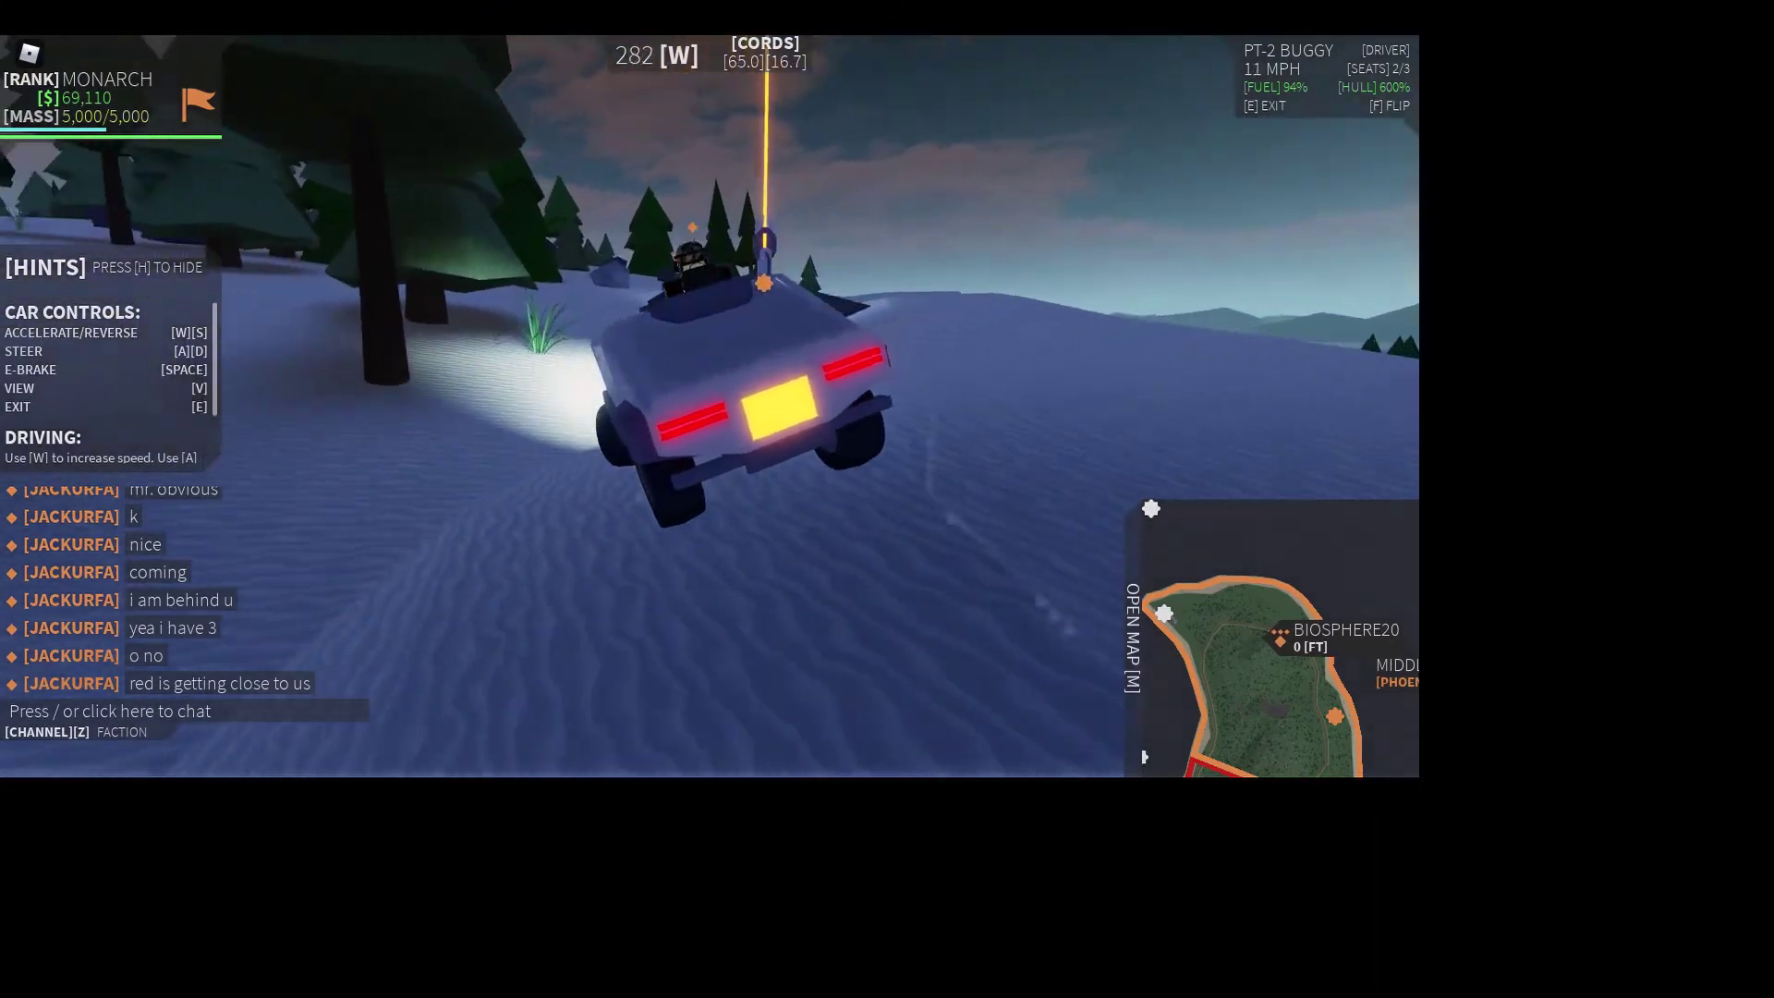
pyautogui.press('d')
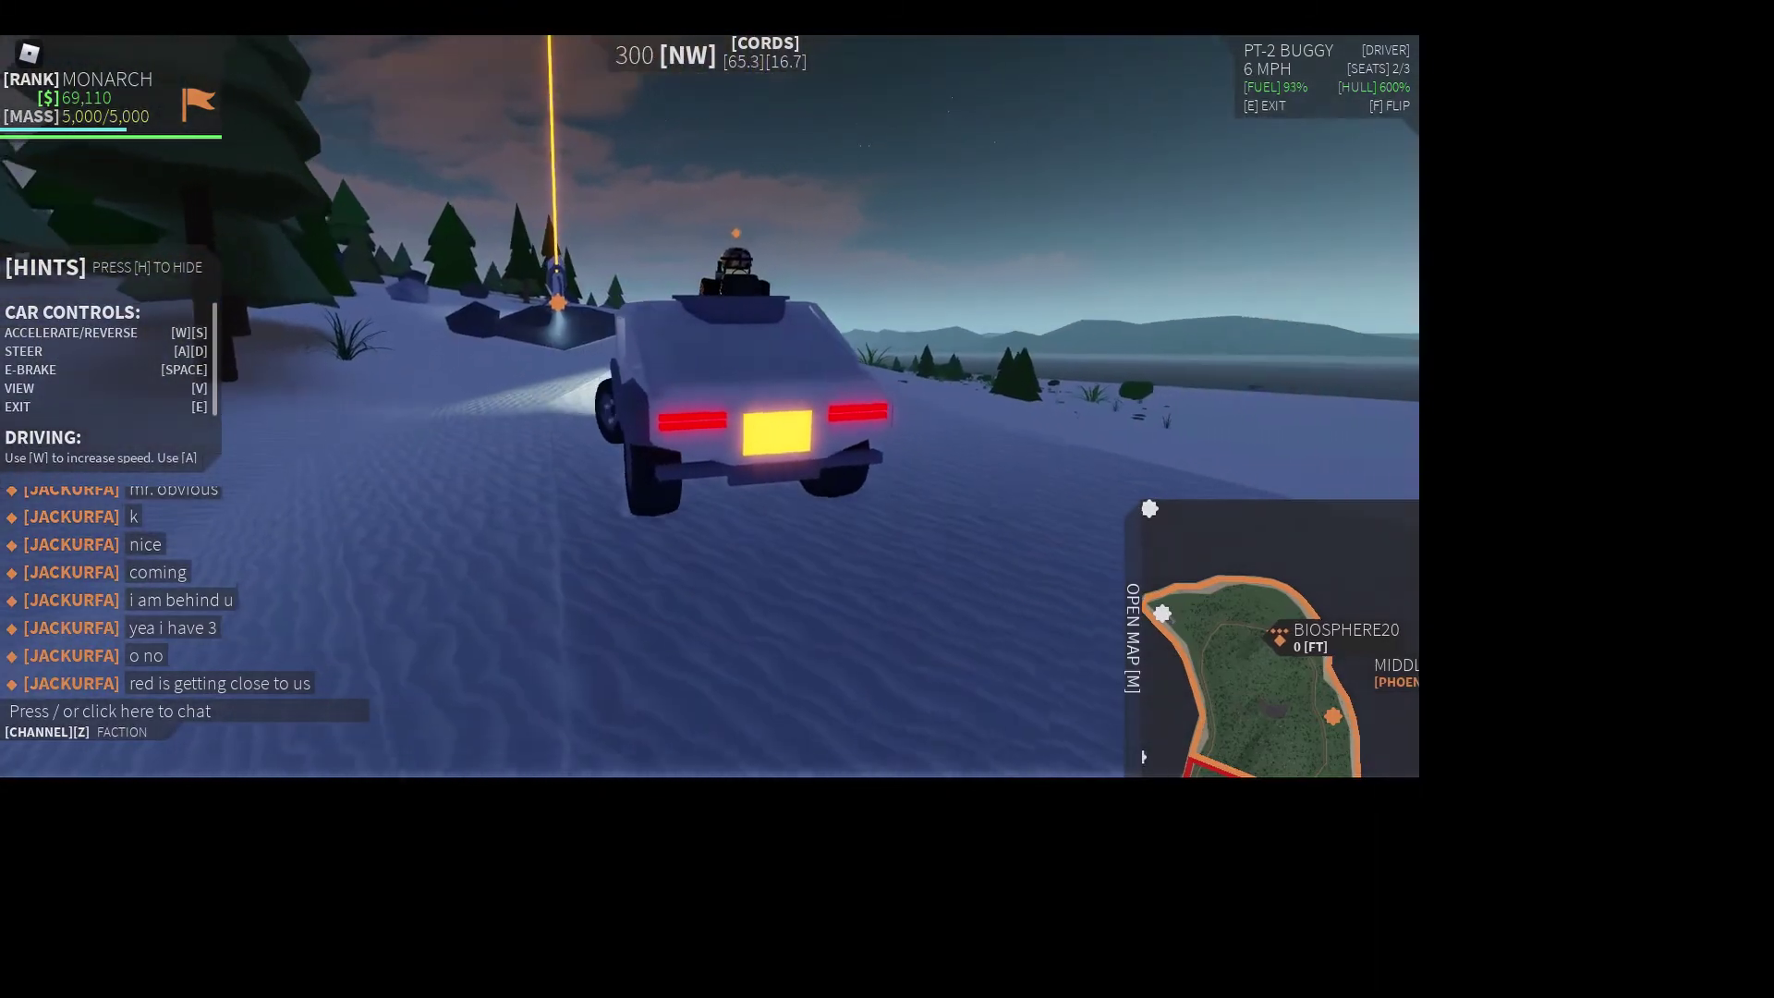
pyautogui.press('d')
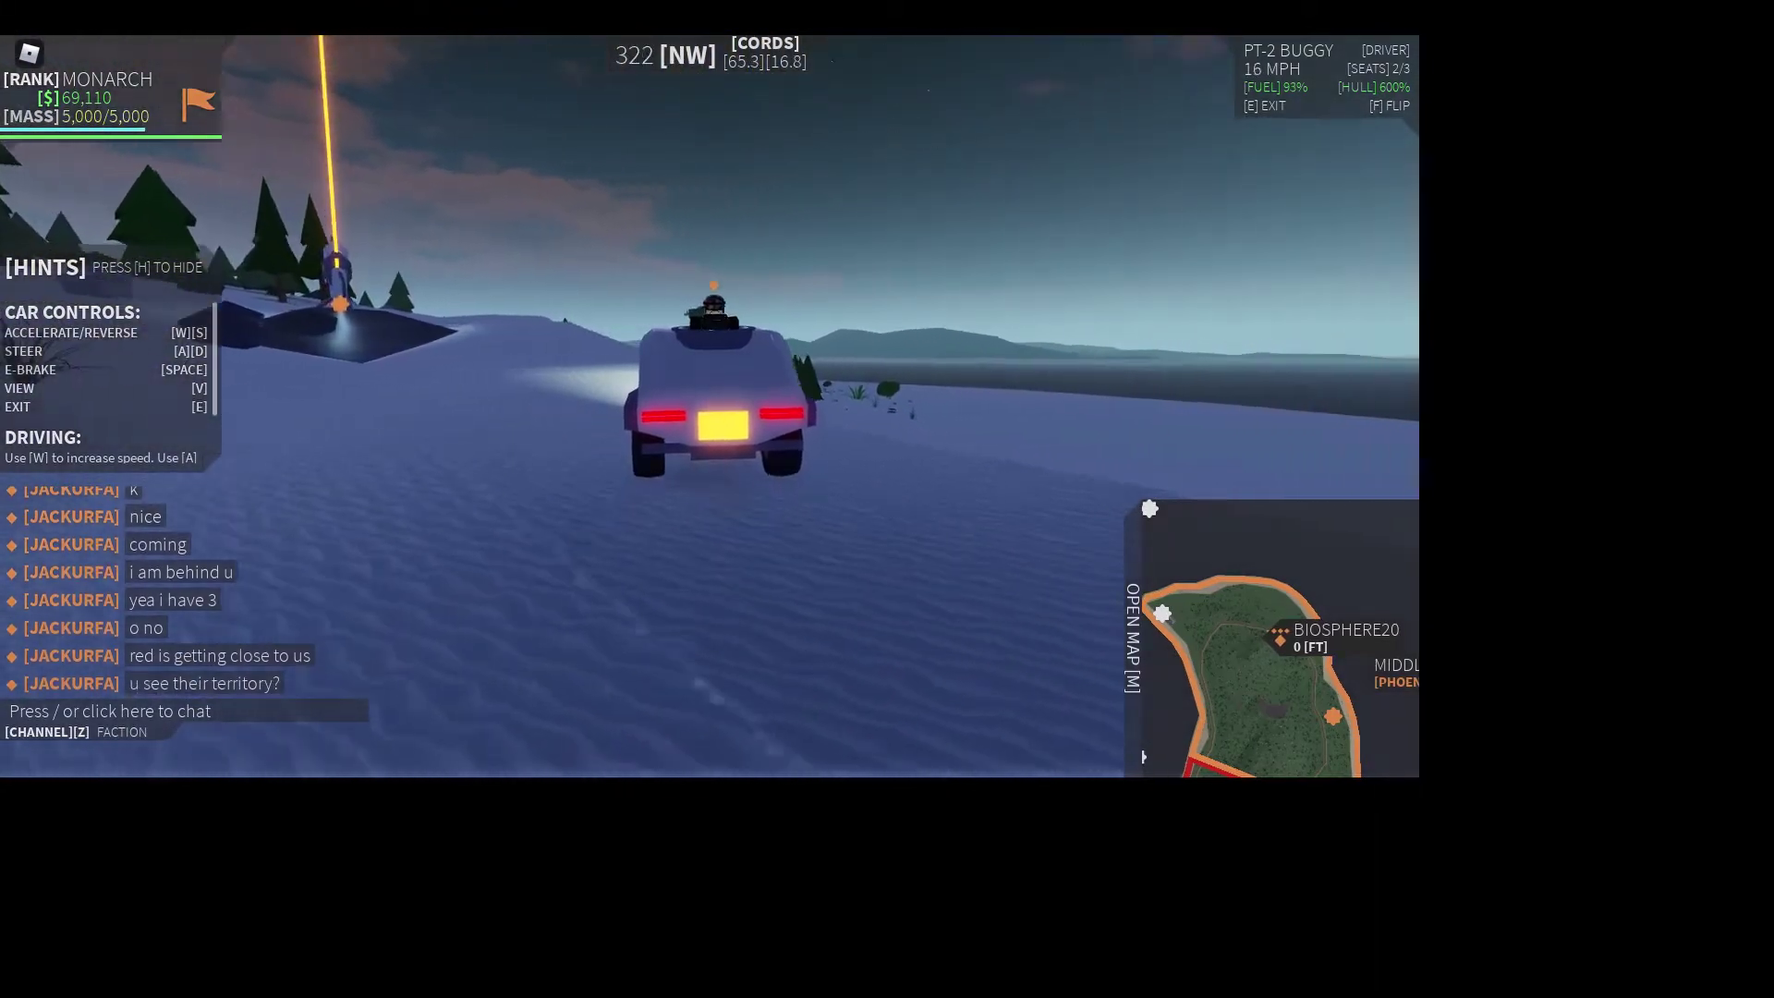
pyautogui.press('d')
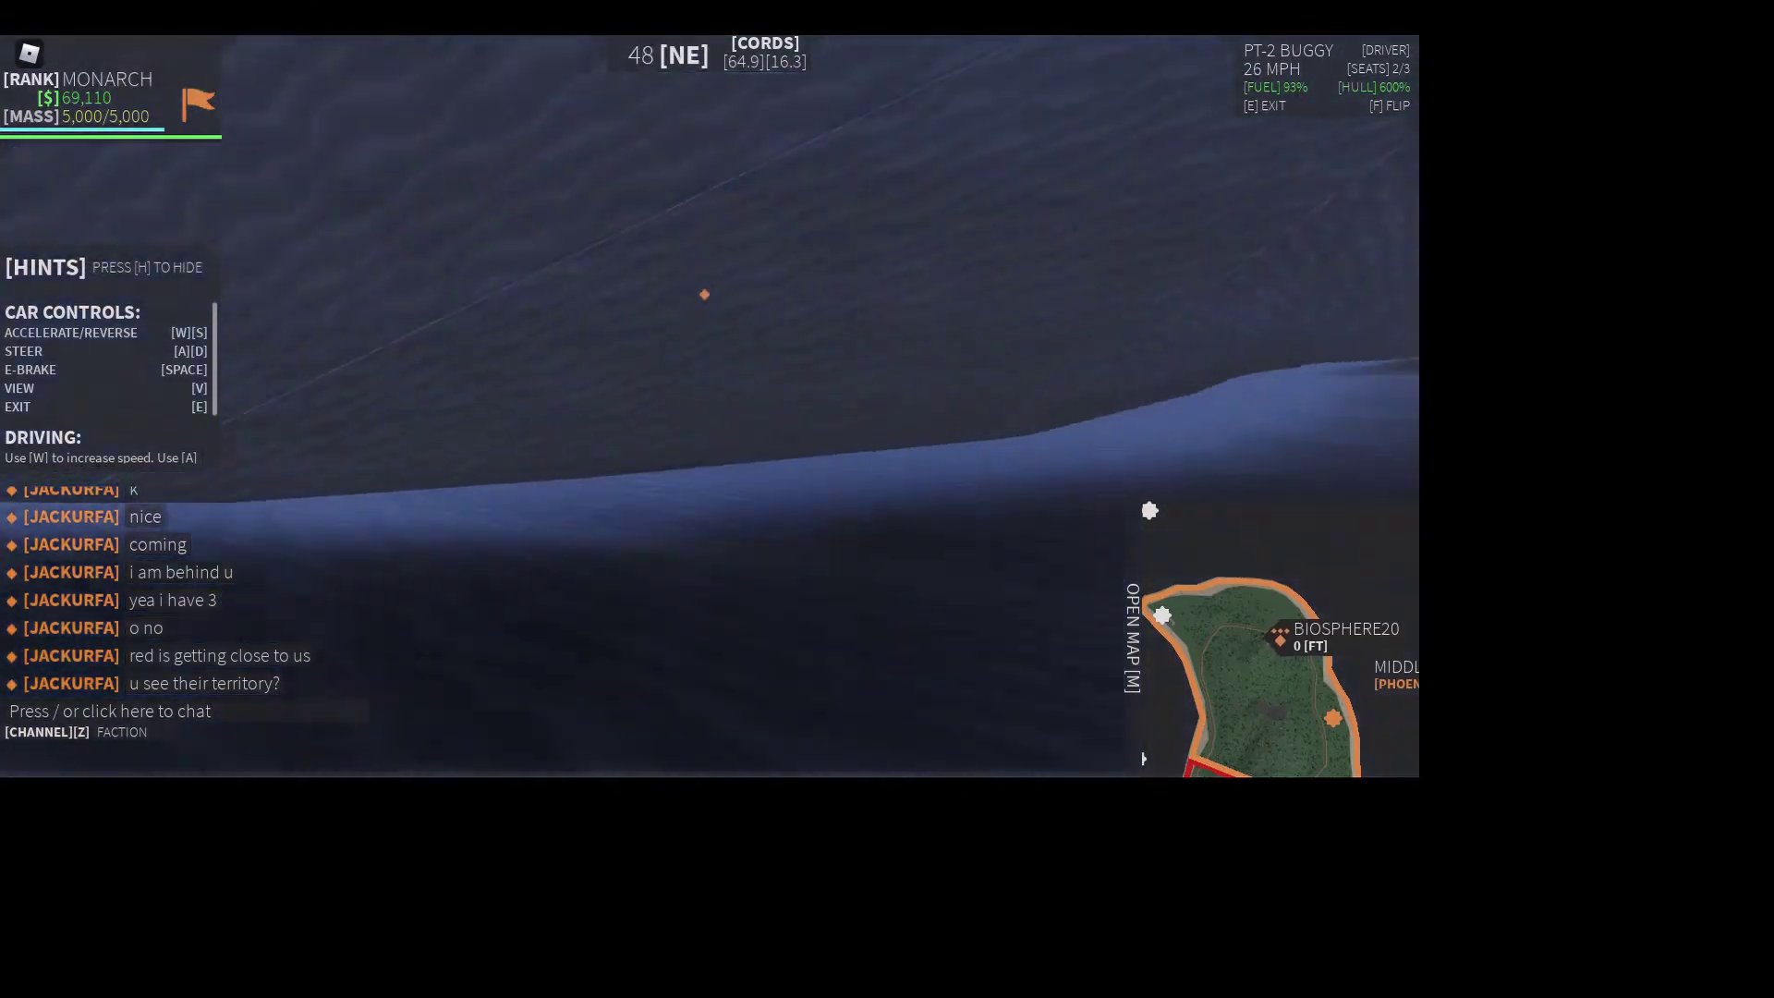
pyautogui.press('d')
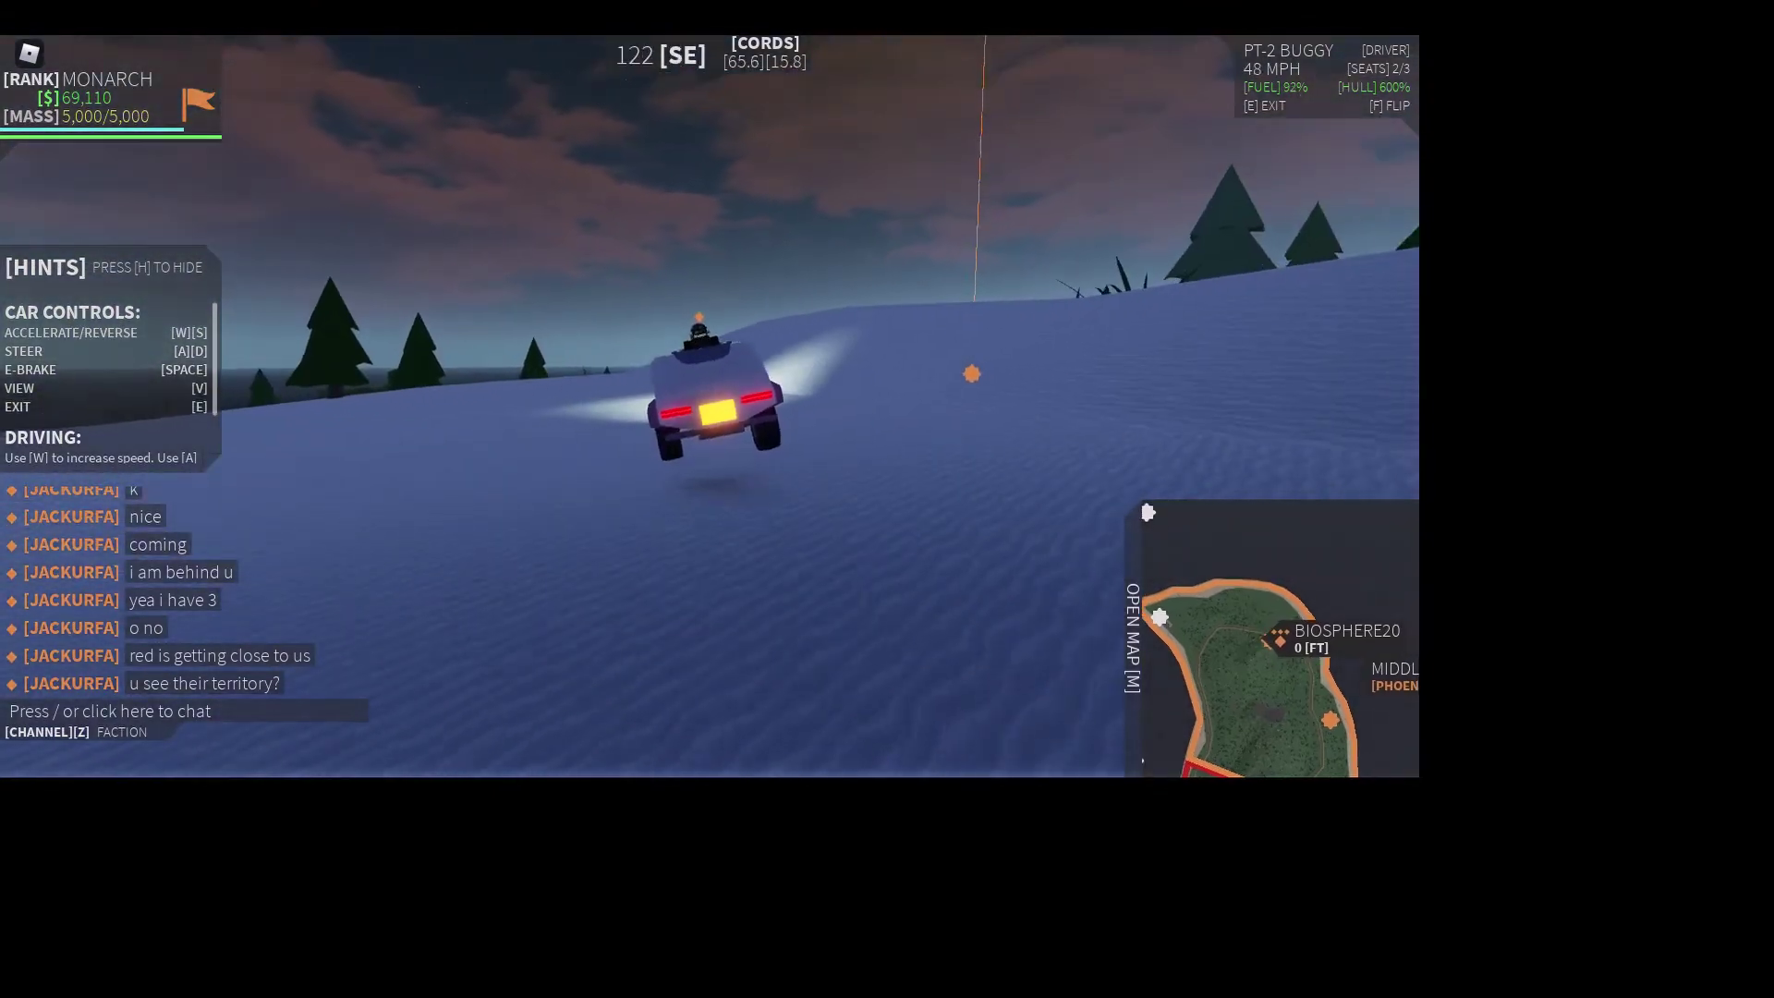
pyautogui.press('d')
pyautogui.press('d')
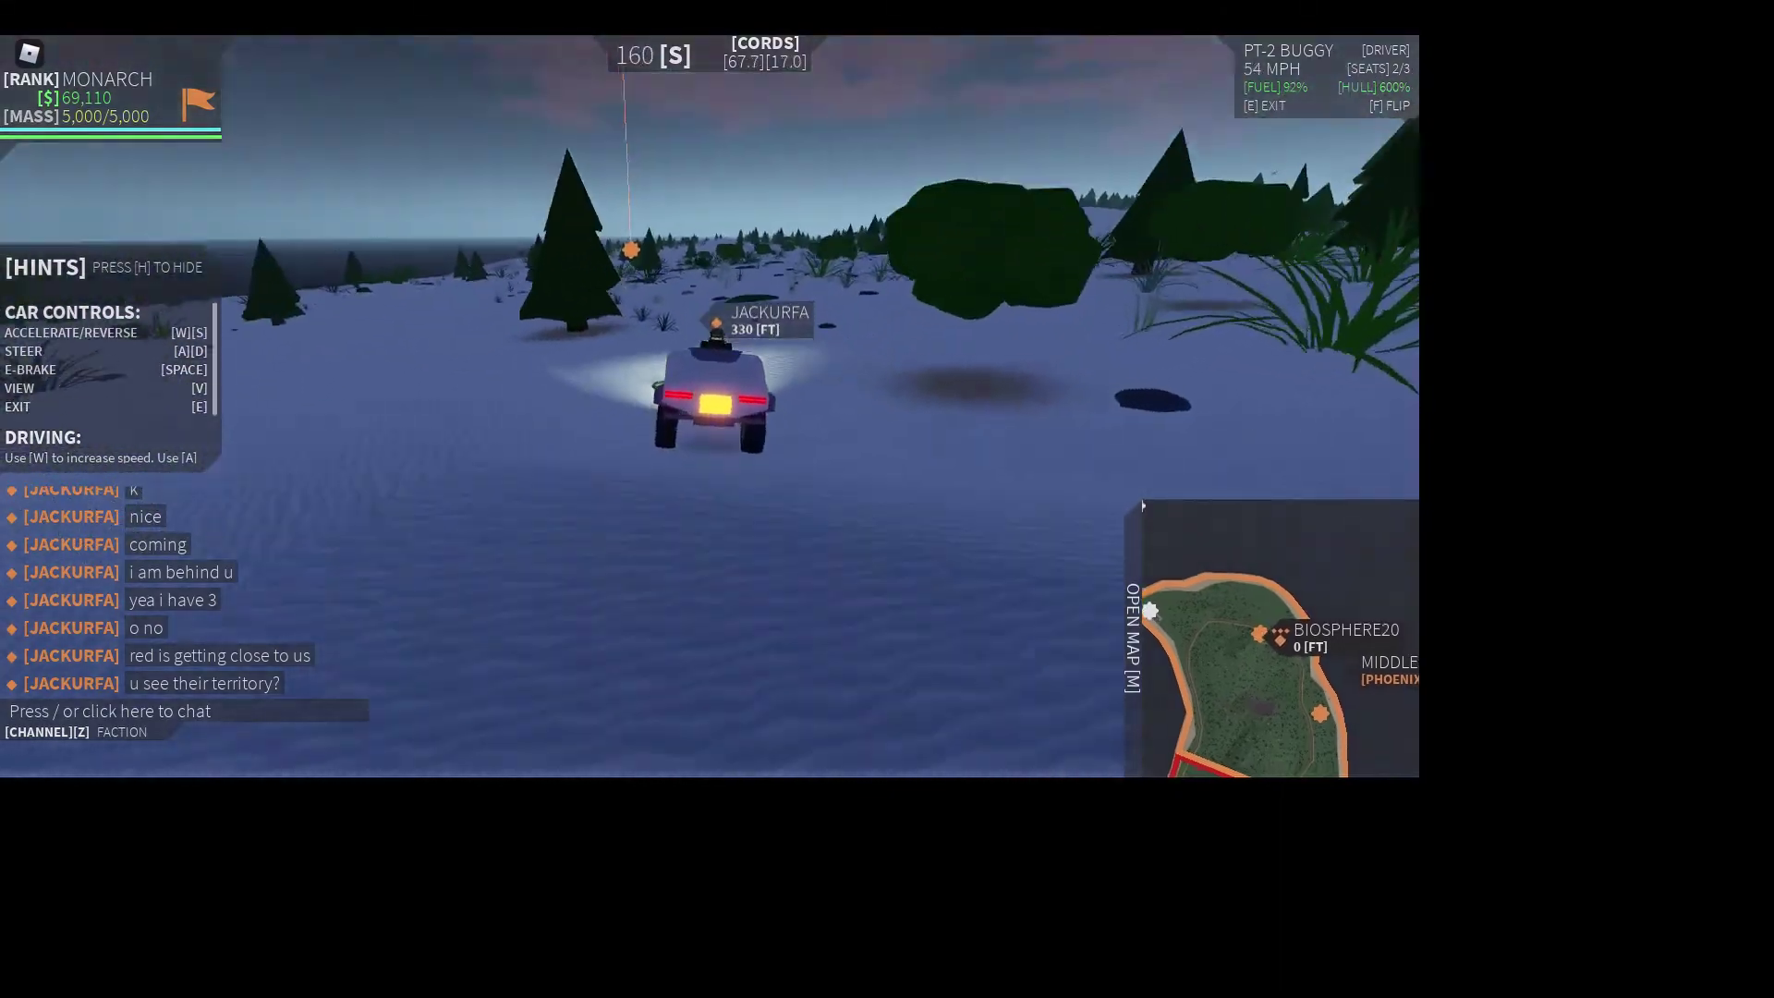
pyautogui.press('a')
pyautogui.press('w')
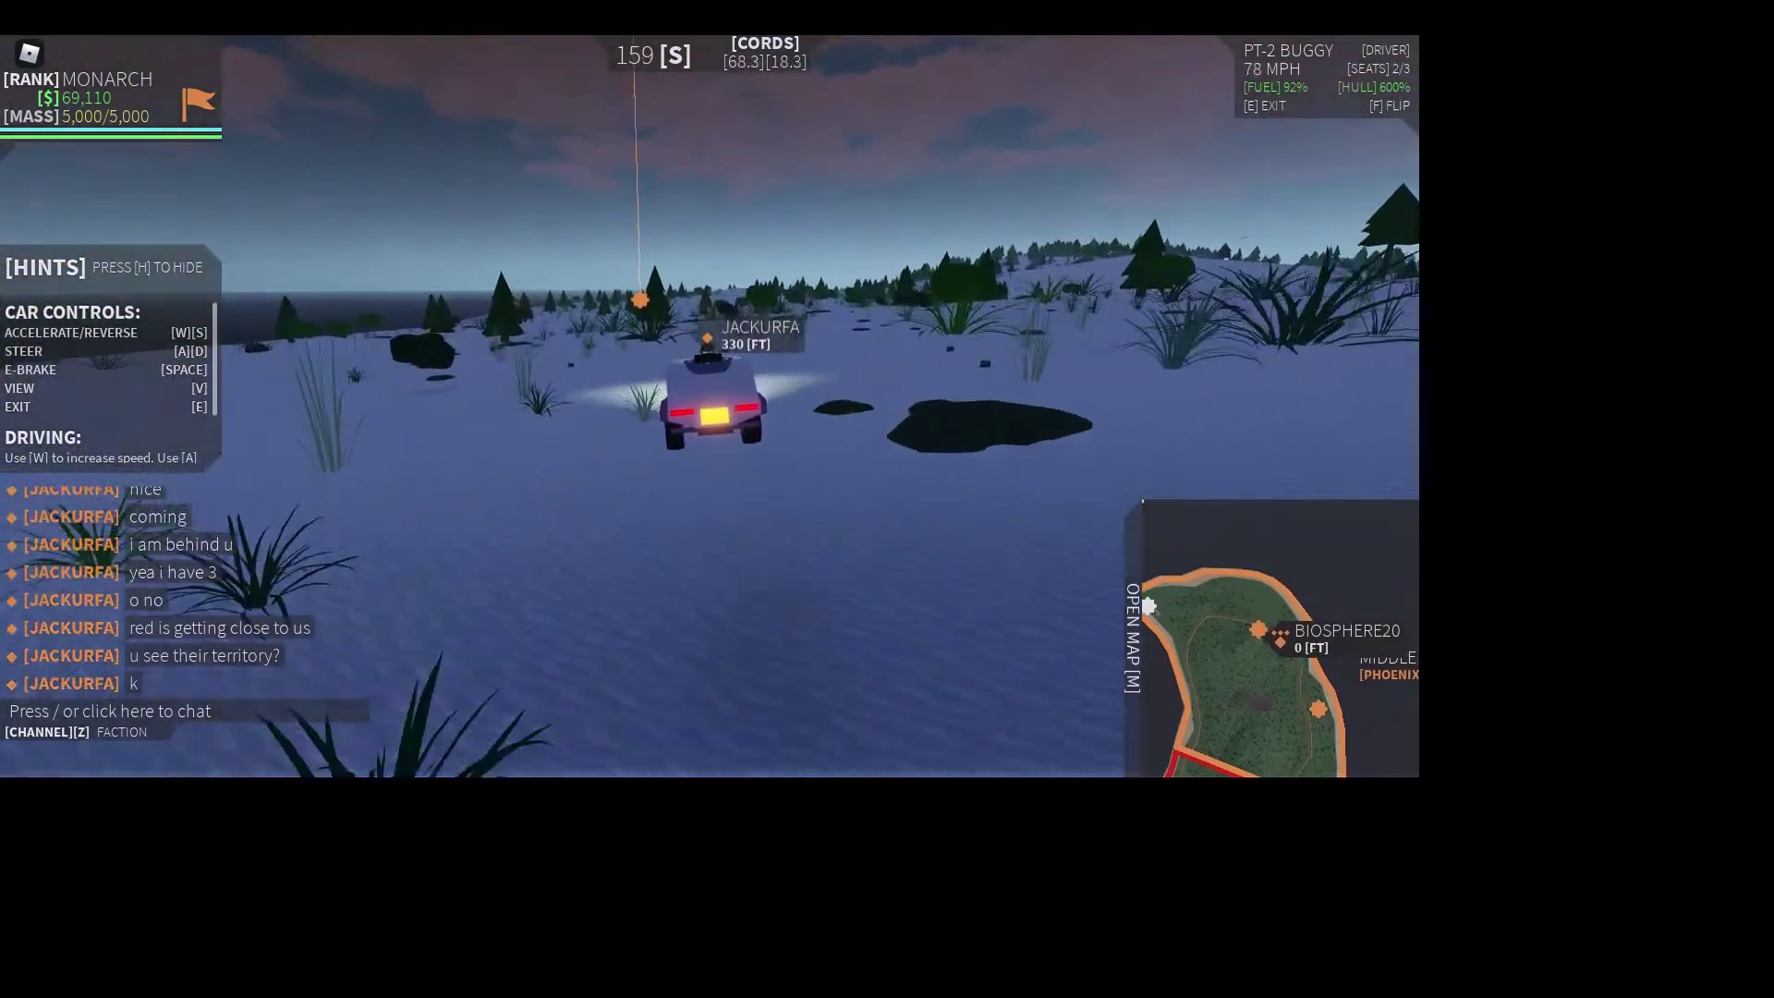
pyautogui.press('w')
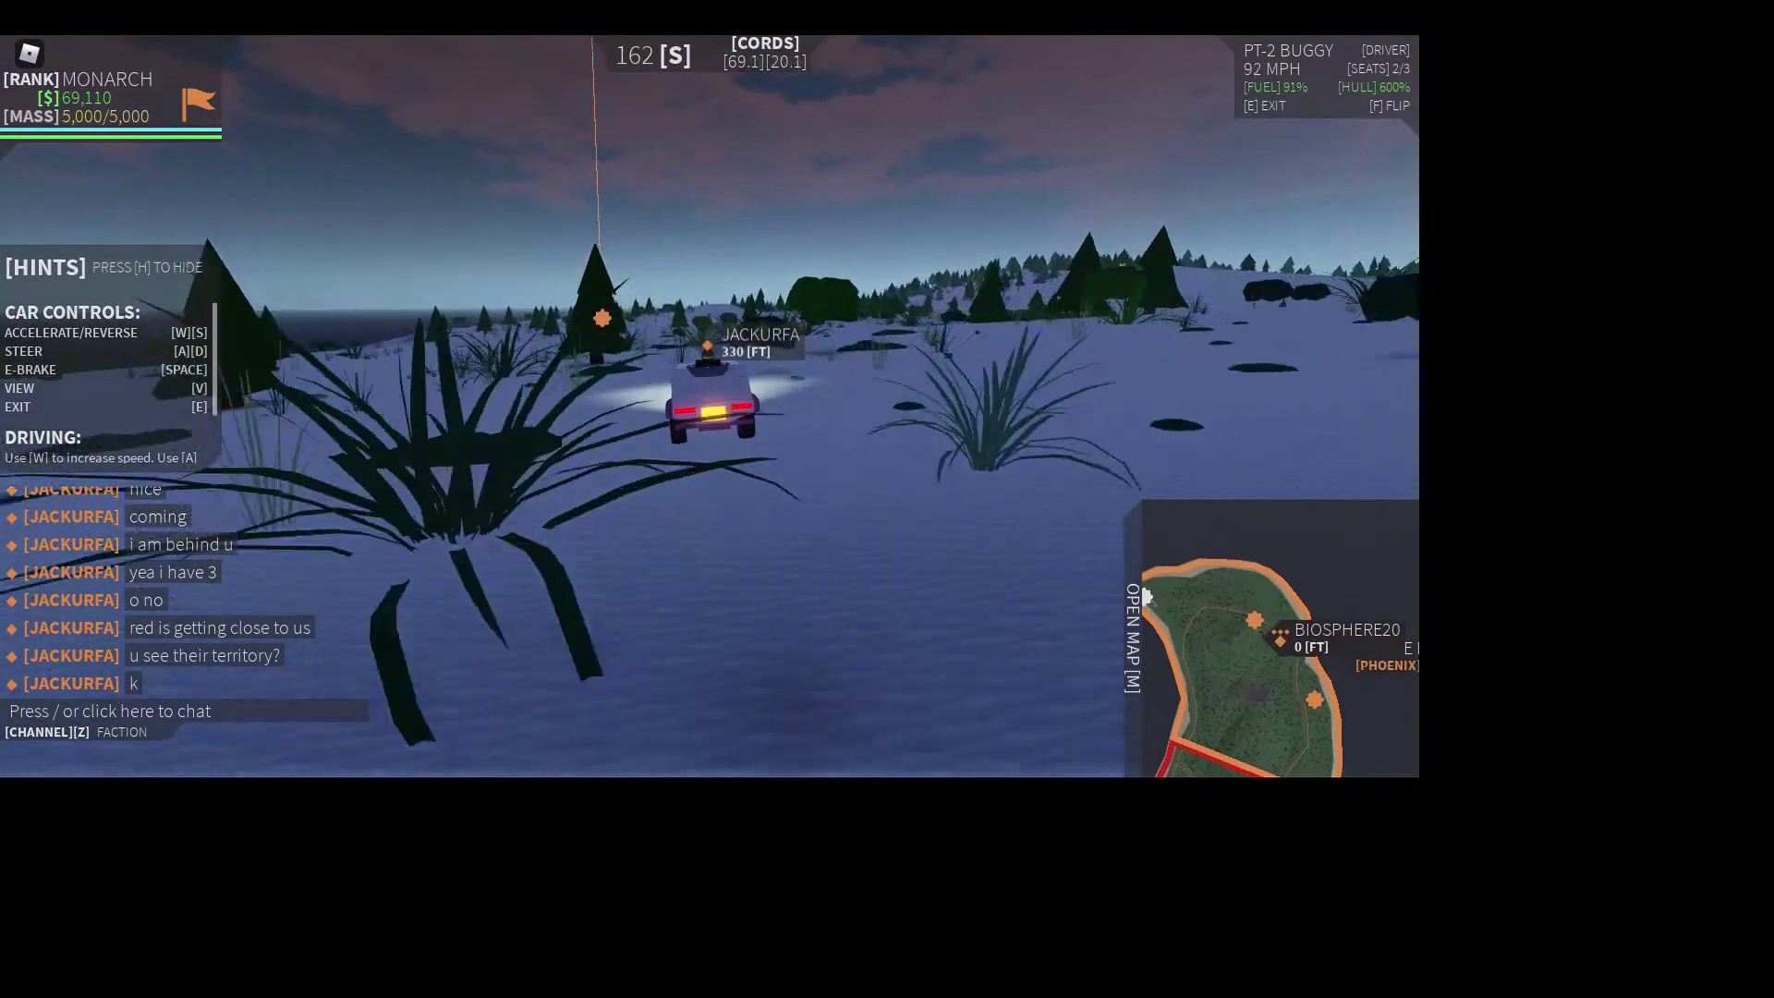
pyautogui.press('a')
# - Steer and brake across the snowfield to pull the buggy up beside the Middle Field base building
pyautogui.press('w')
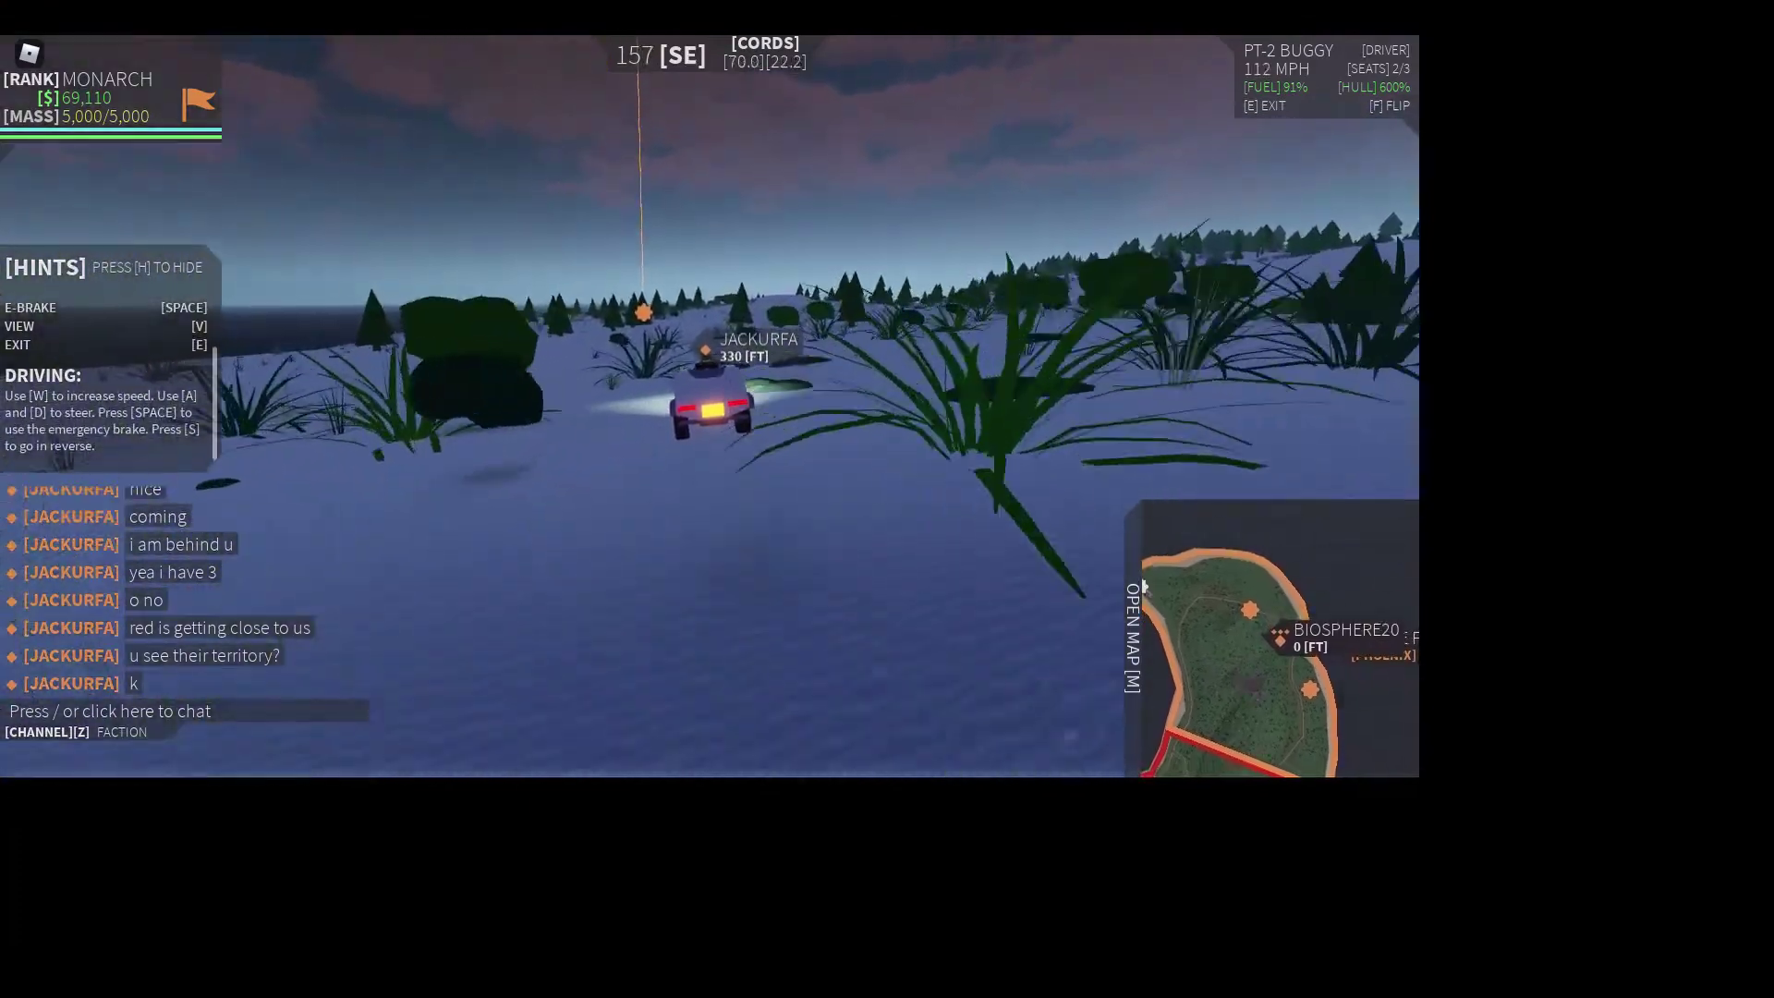
pyautogui.press('d')
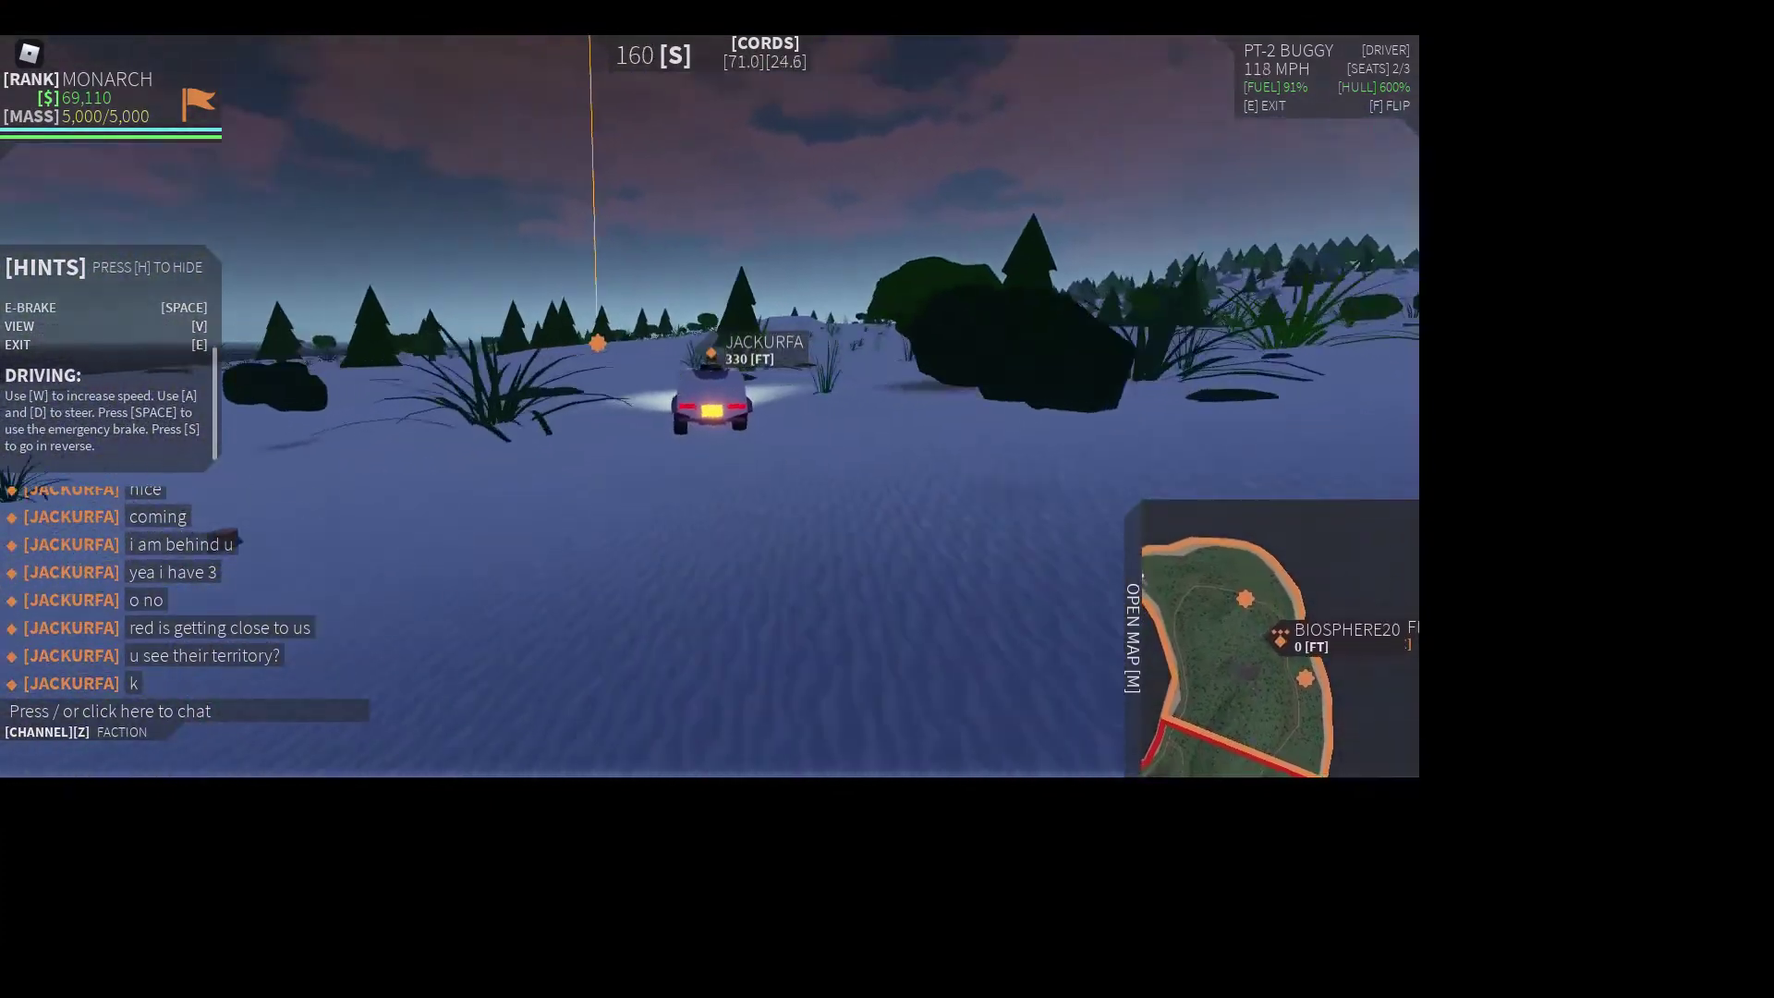
pyautogui.press('d')
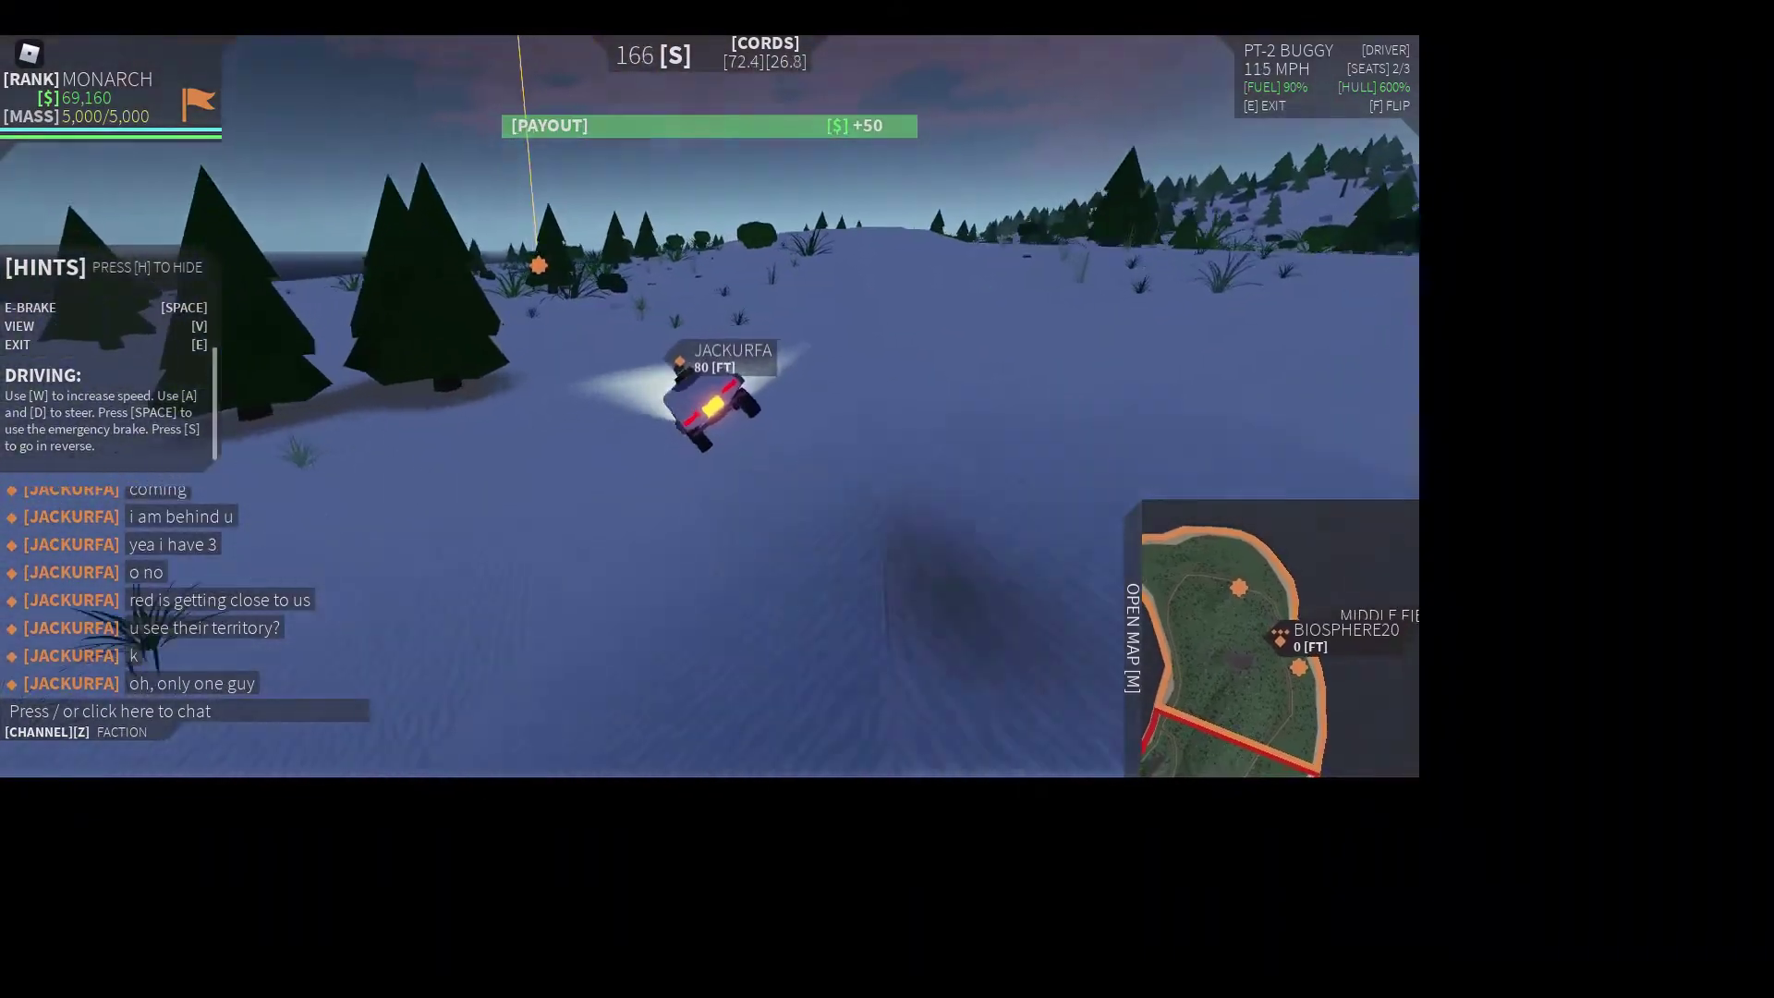
pyautogui.press('space')
pyautogui.press('a')
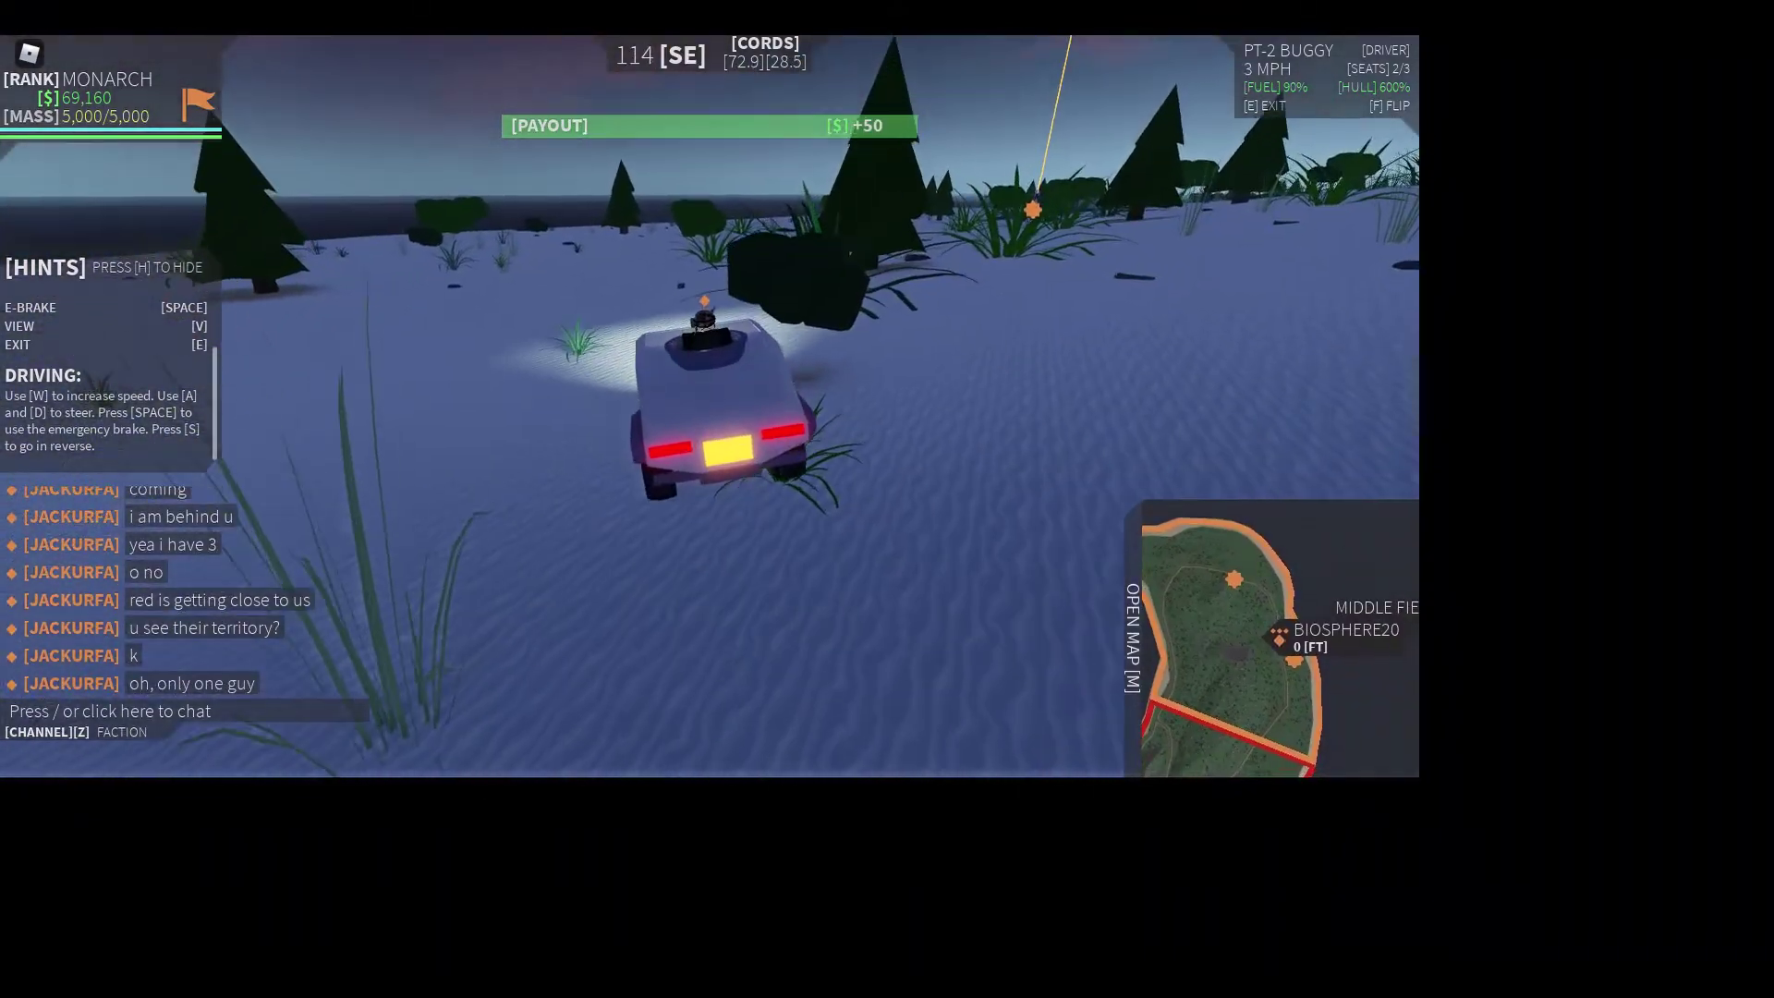
pyautogui.press('w')
pyautogui.press('d')
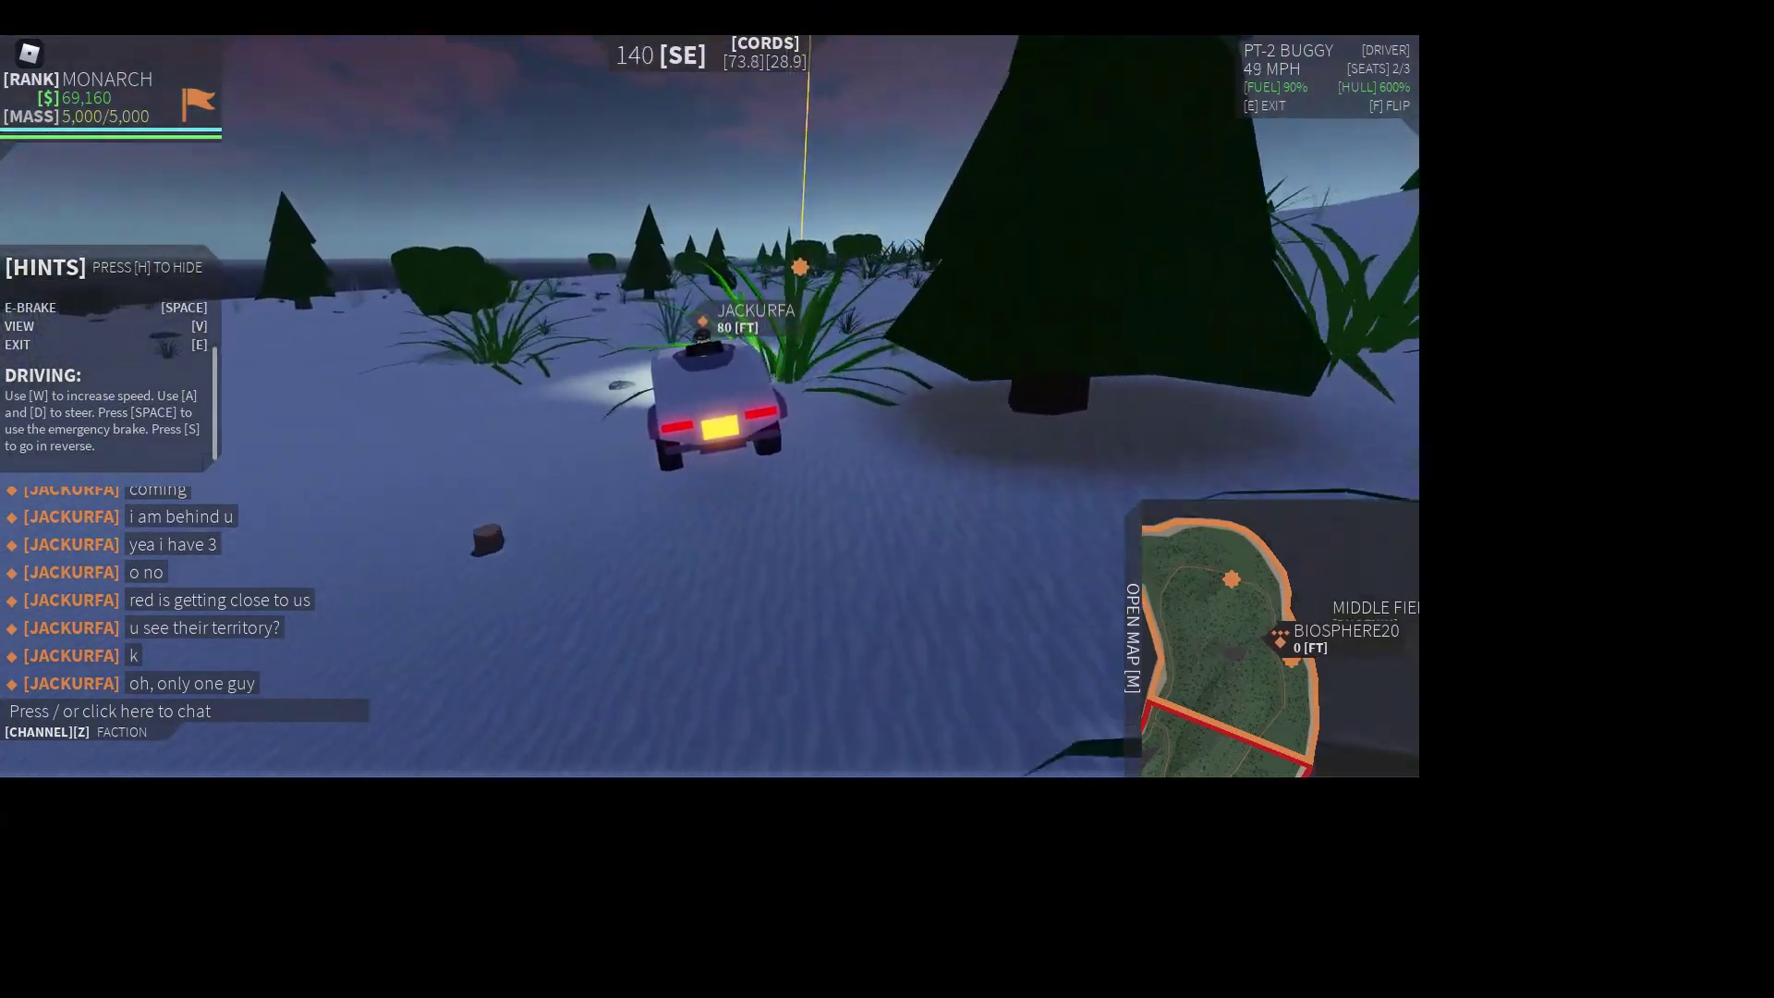
pyautogui.press('w')
pyautogui.press('d')
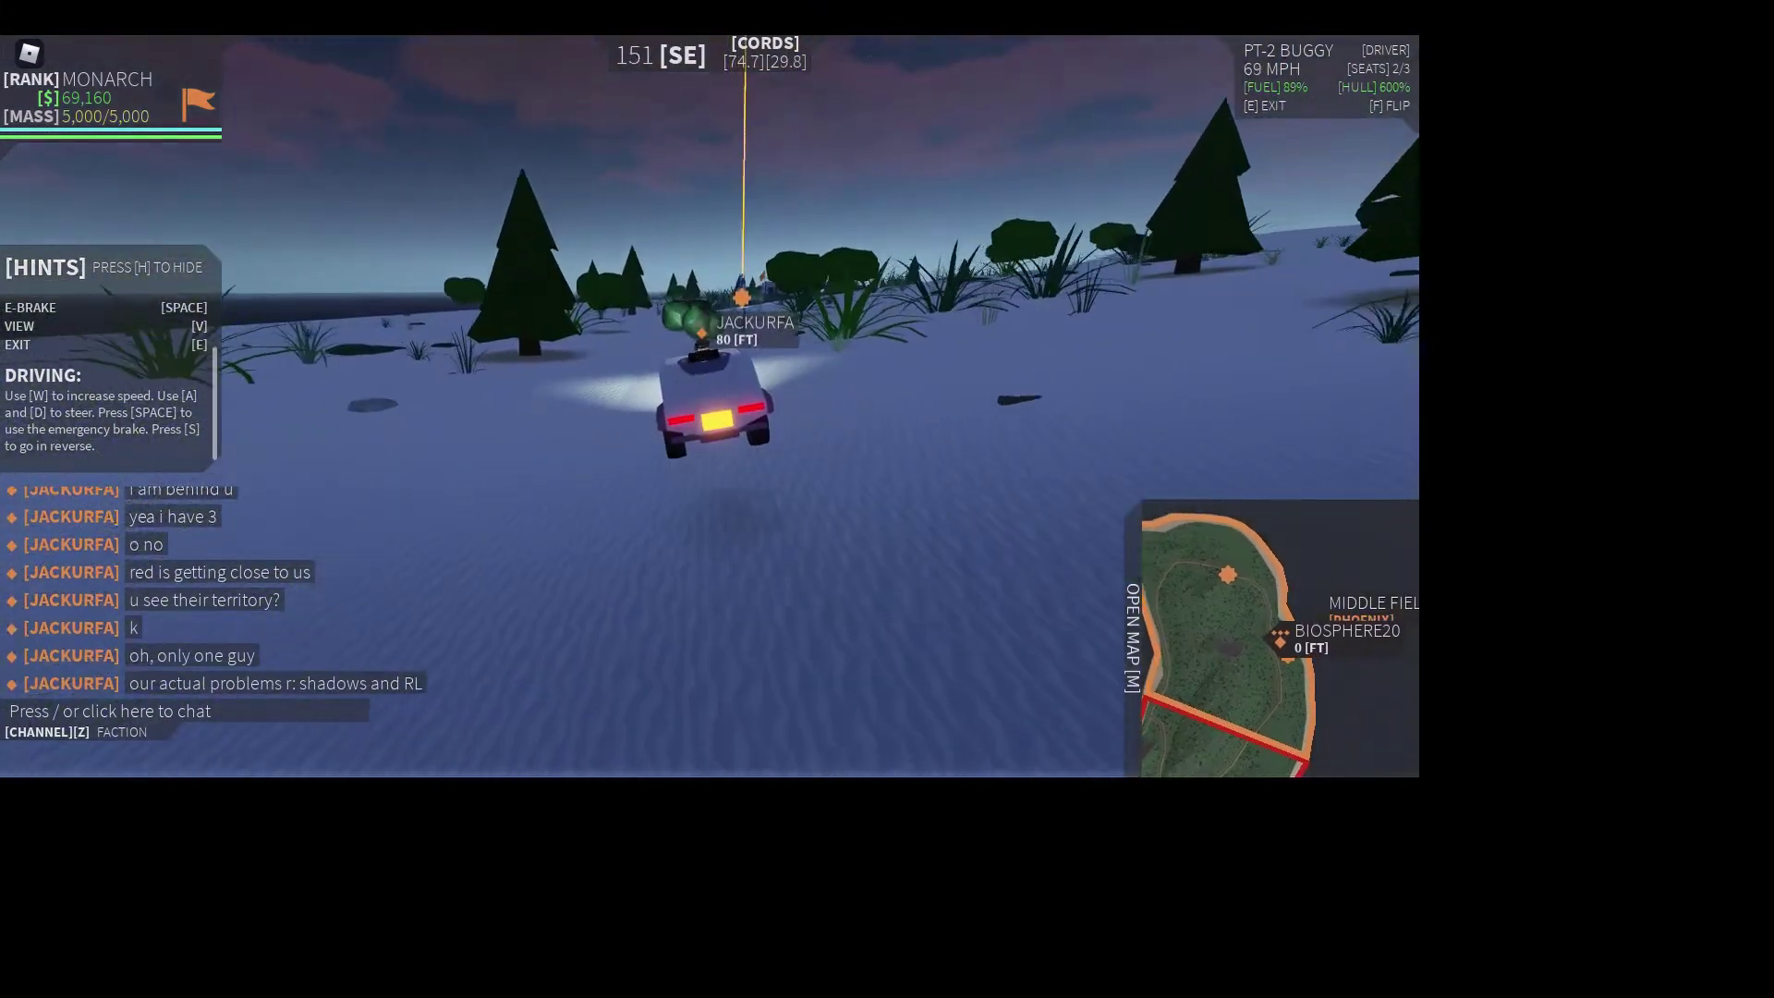
pyautogui.press('space')
pyautogui.press('a')
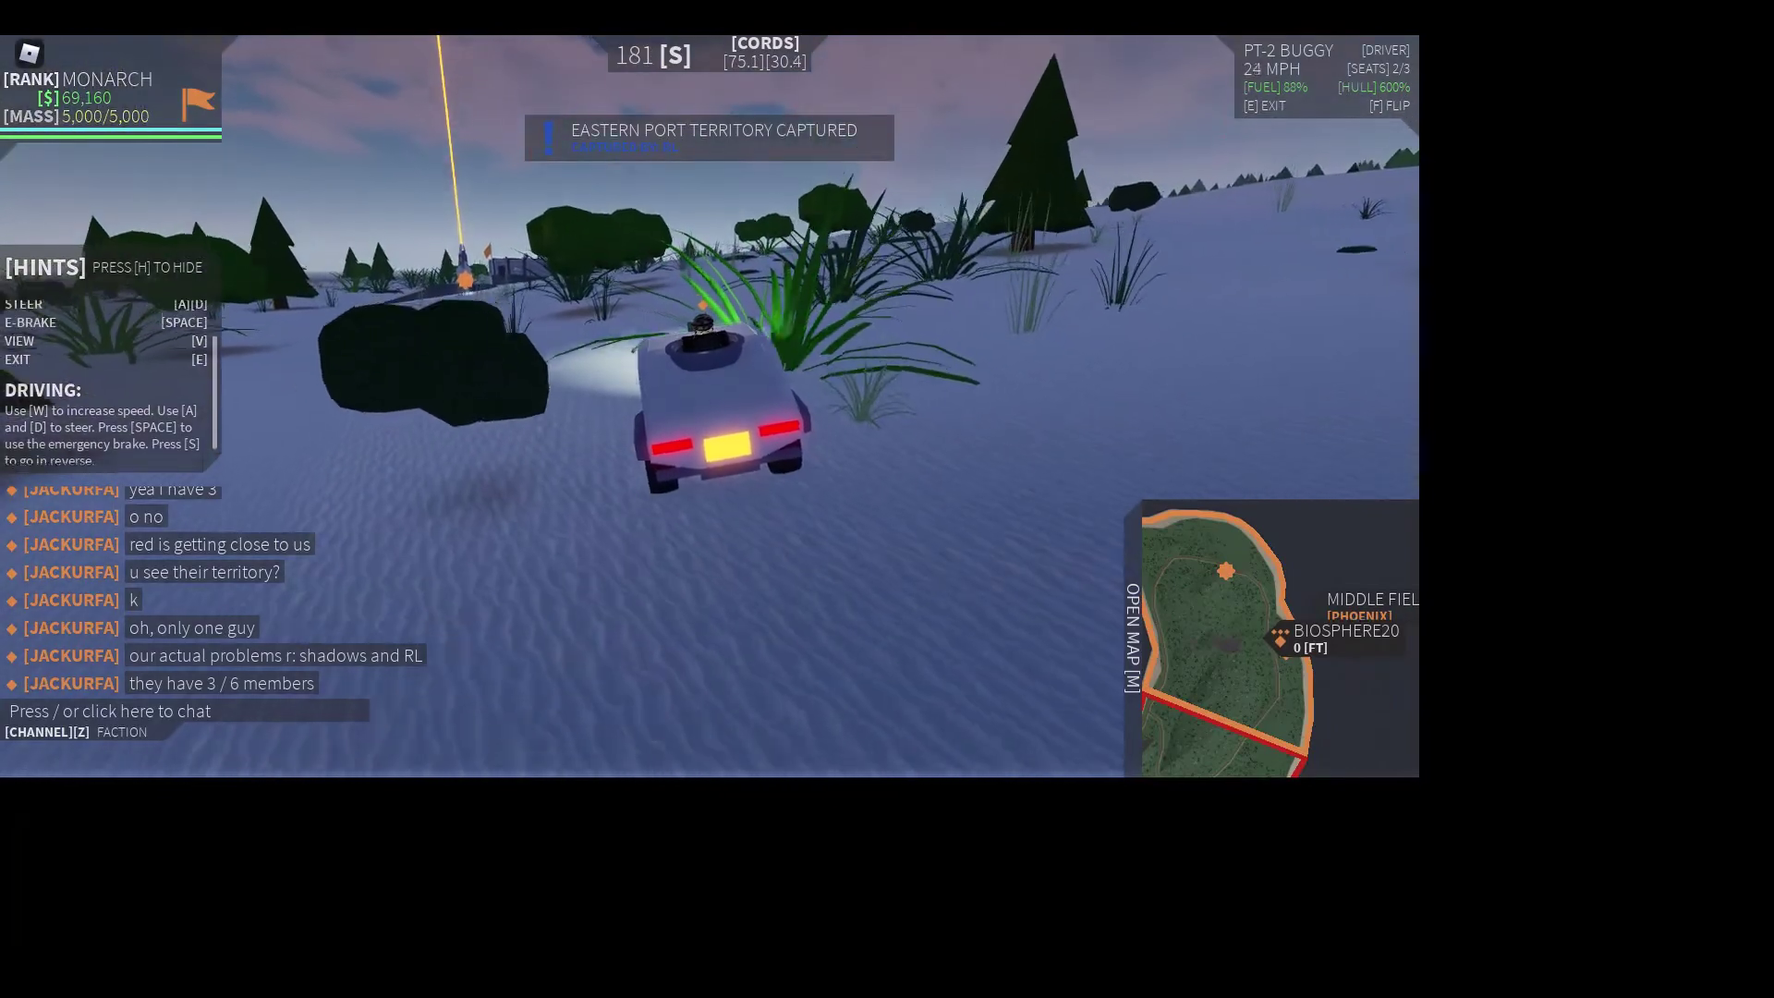
pyautogui.press('a')
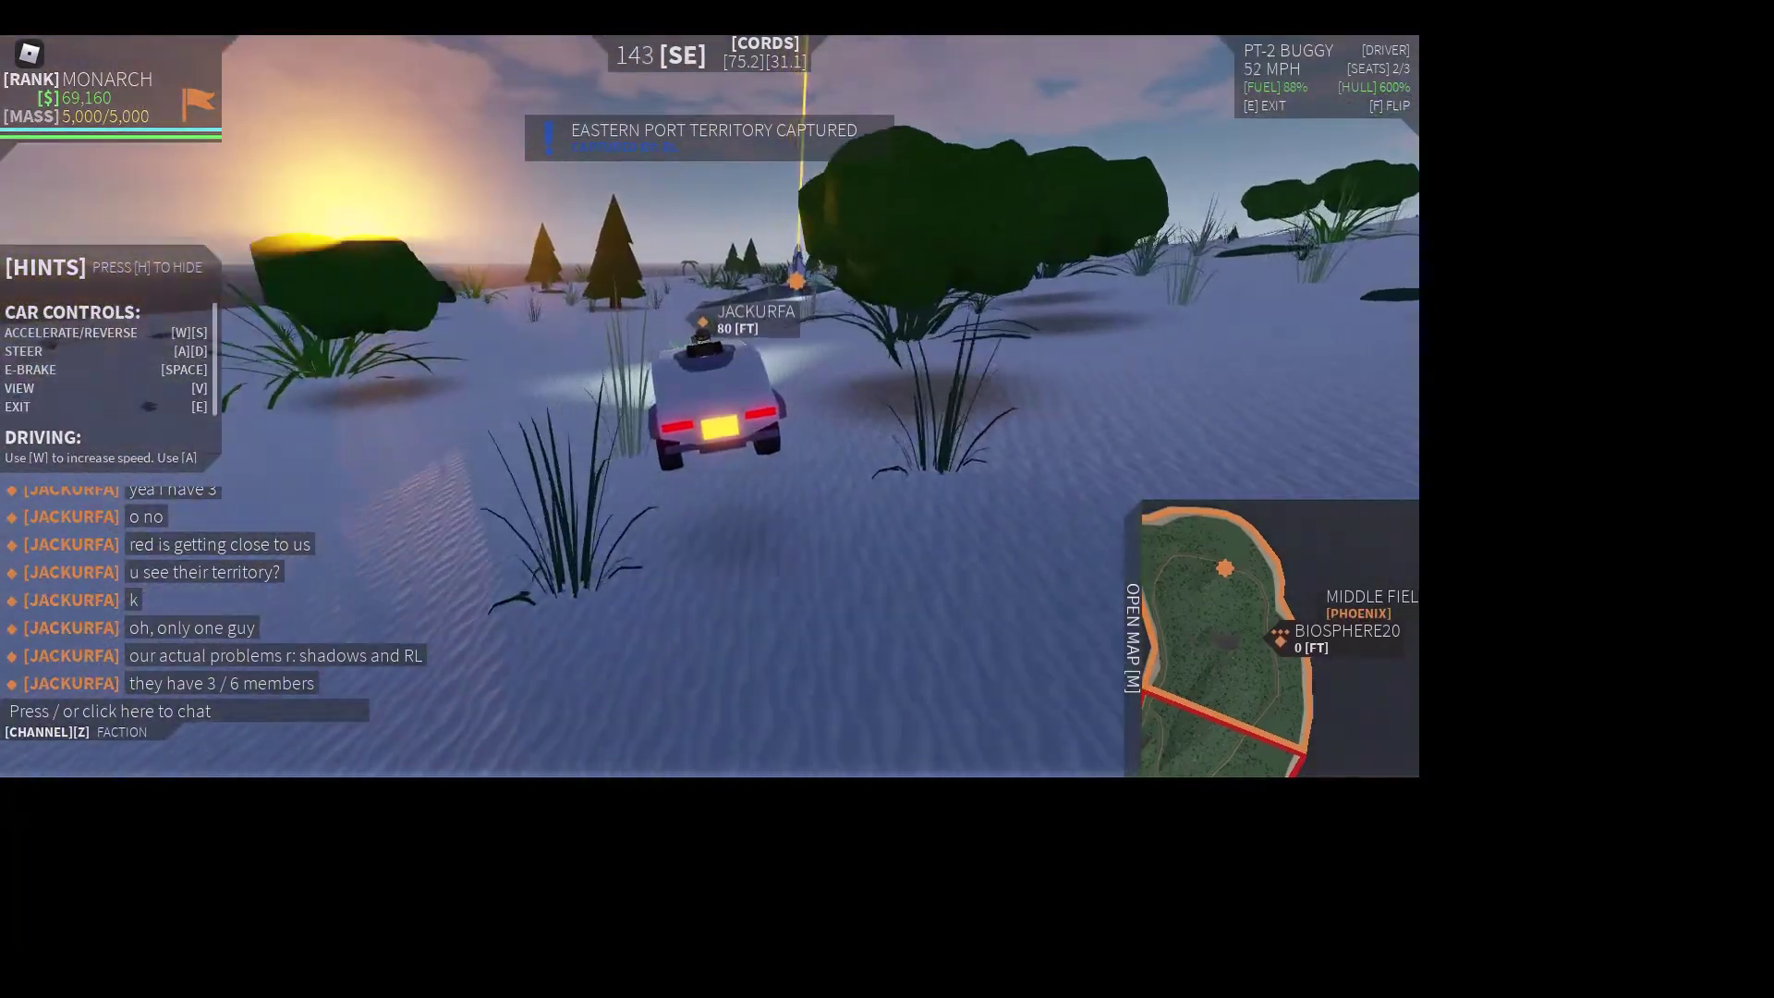
pyautogui.press('d')
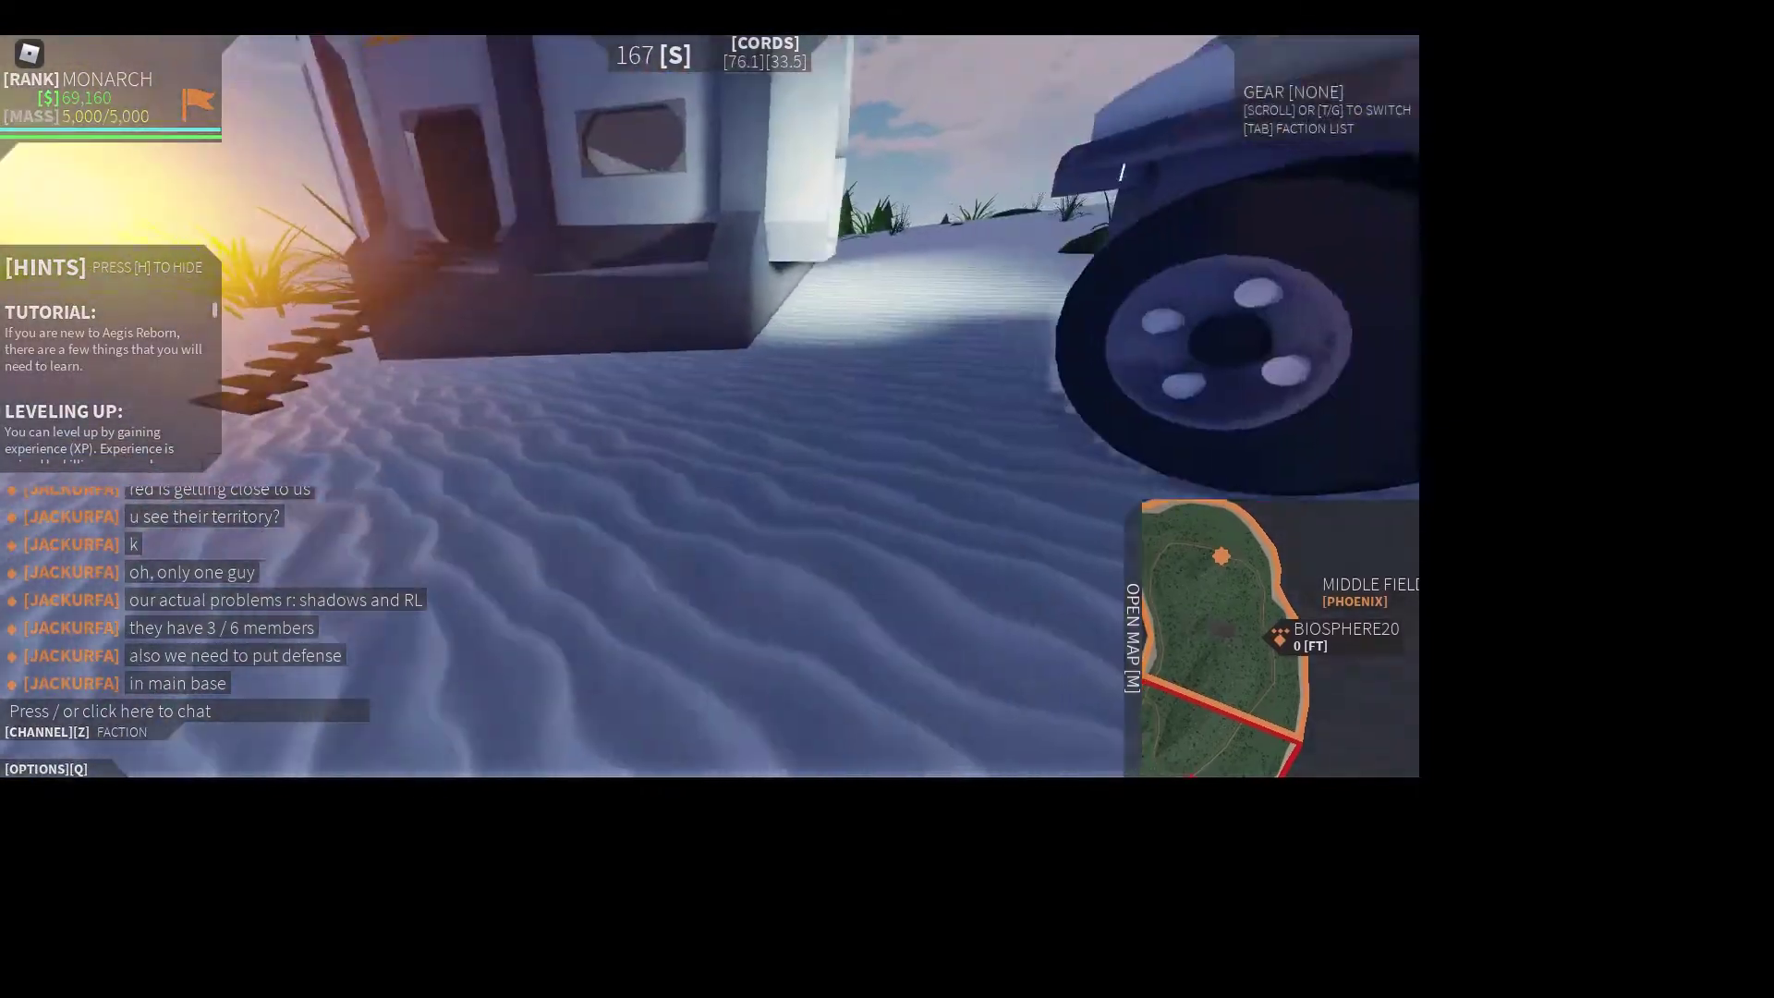
# - Equip the SMG, walk round to the buggy and take its gunner seat before the helicopter attack
pyautogui.press('t')
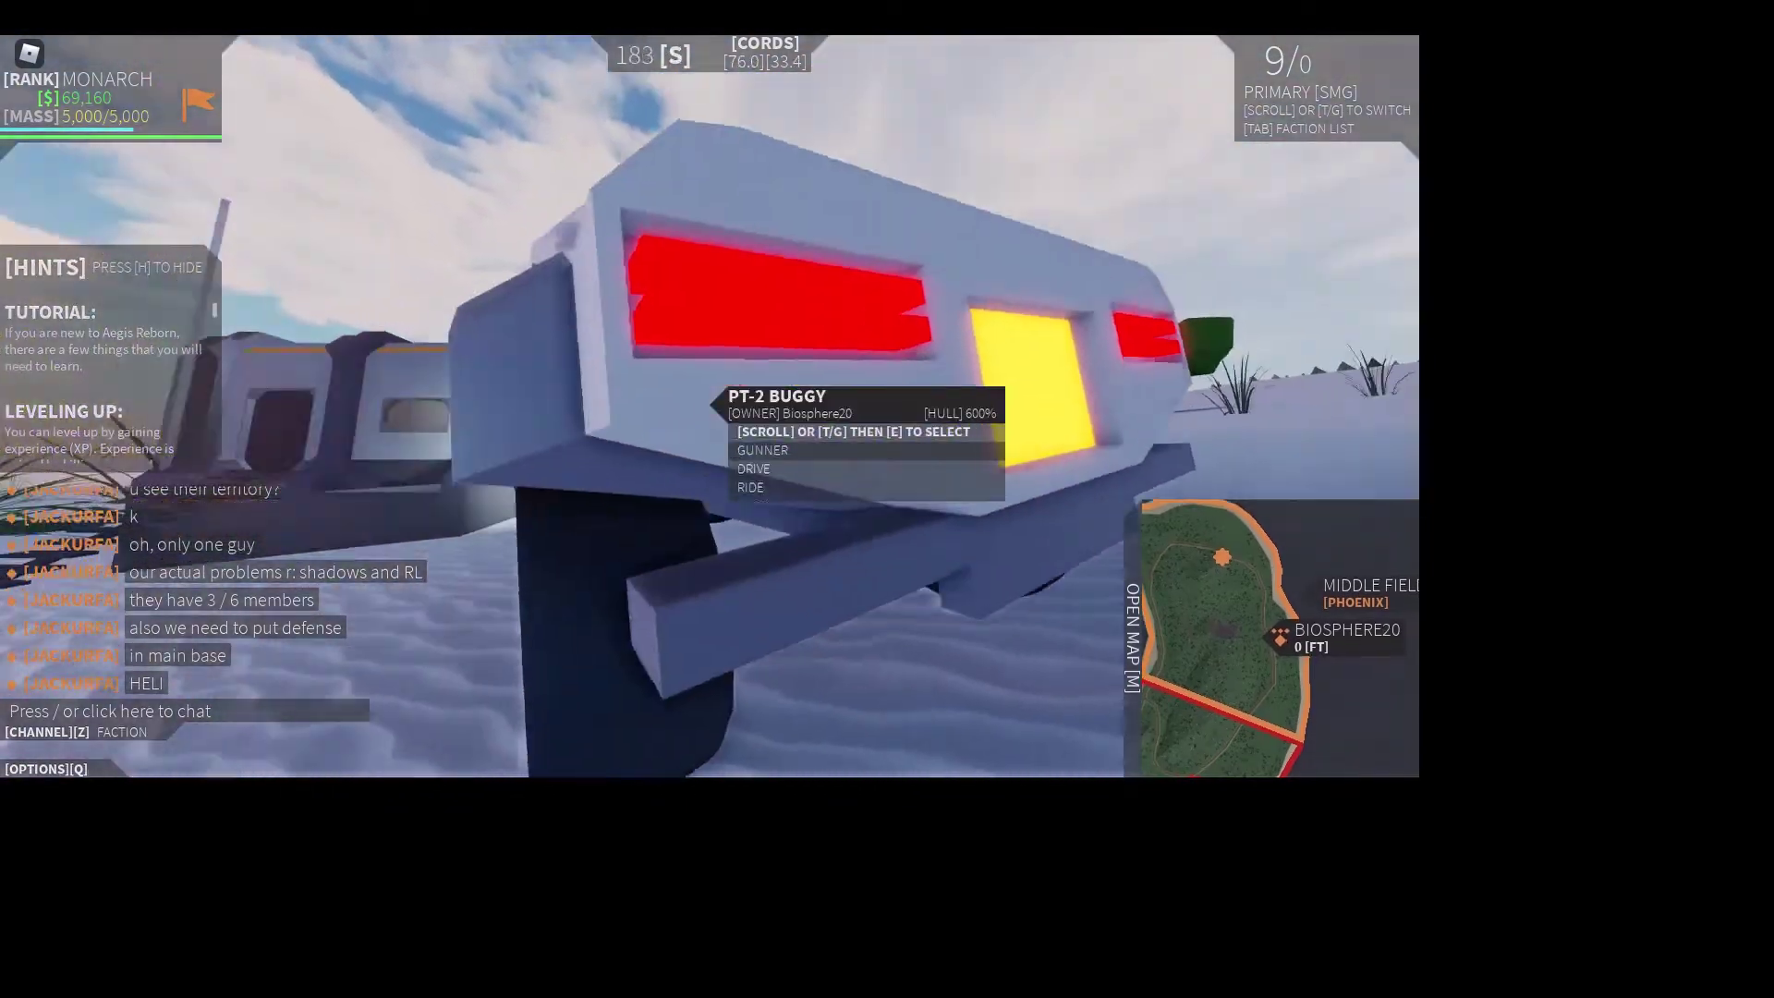
pyautogui.press('a')
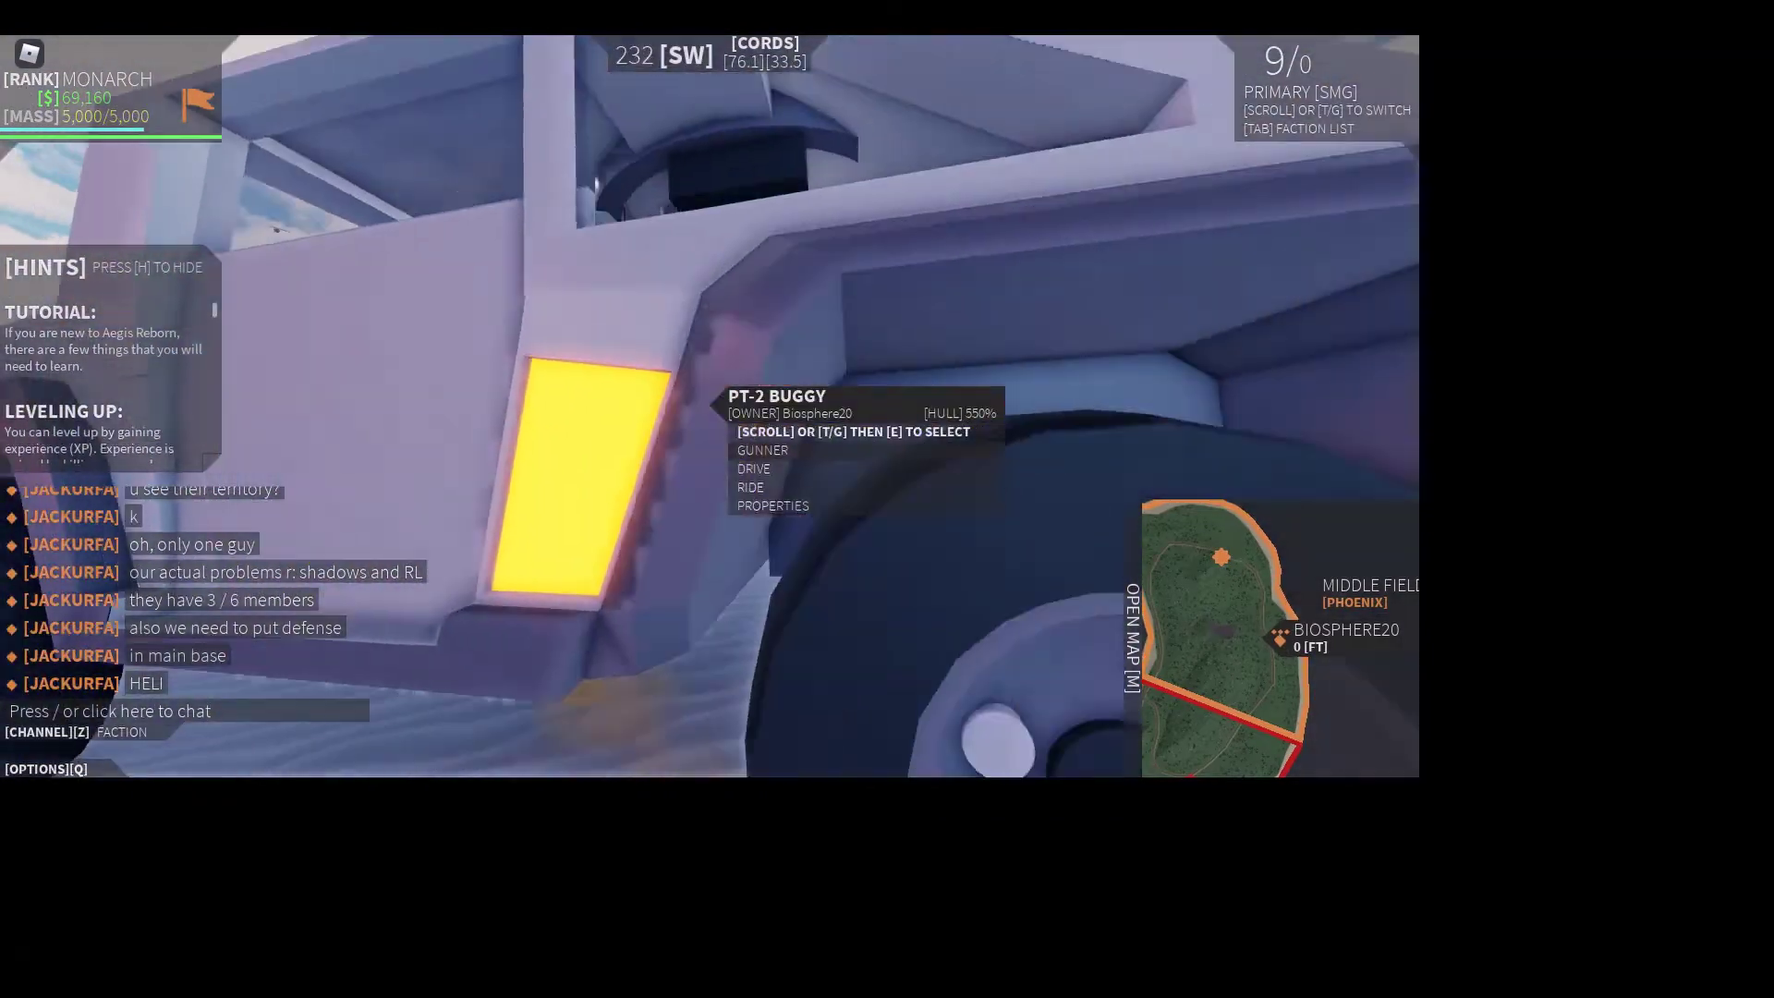
pyautogui.press('w')
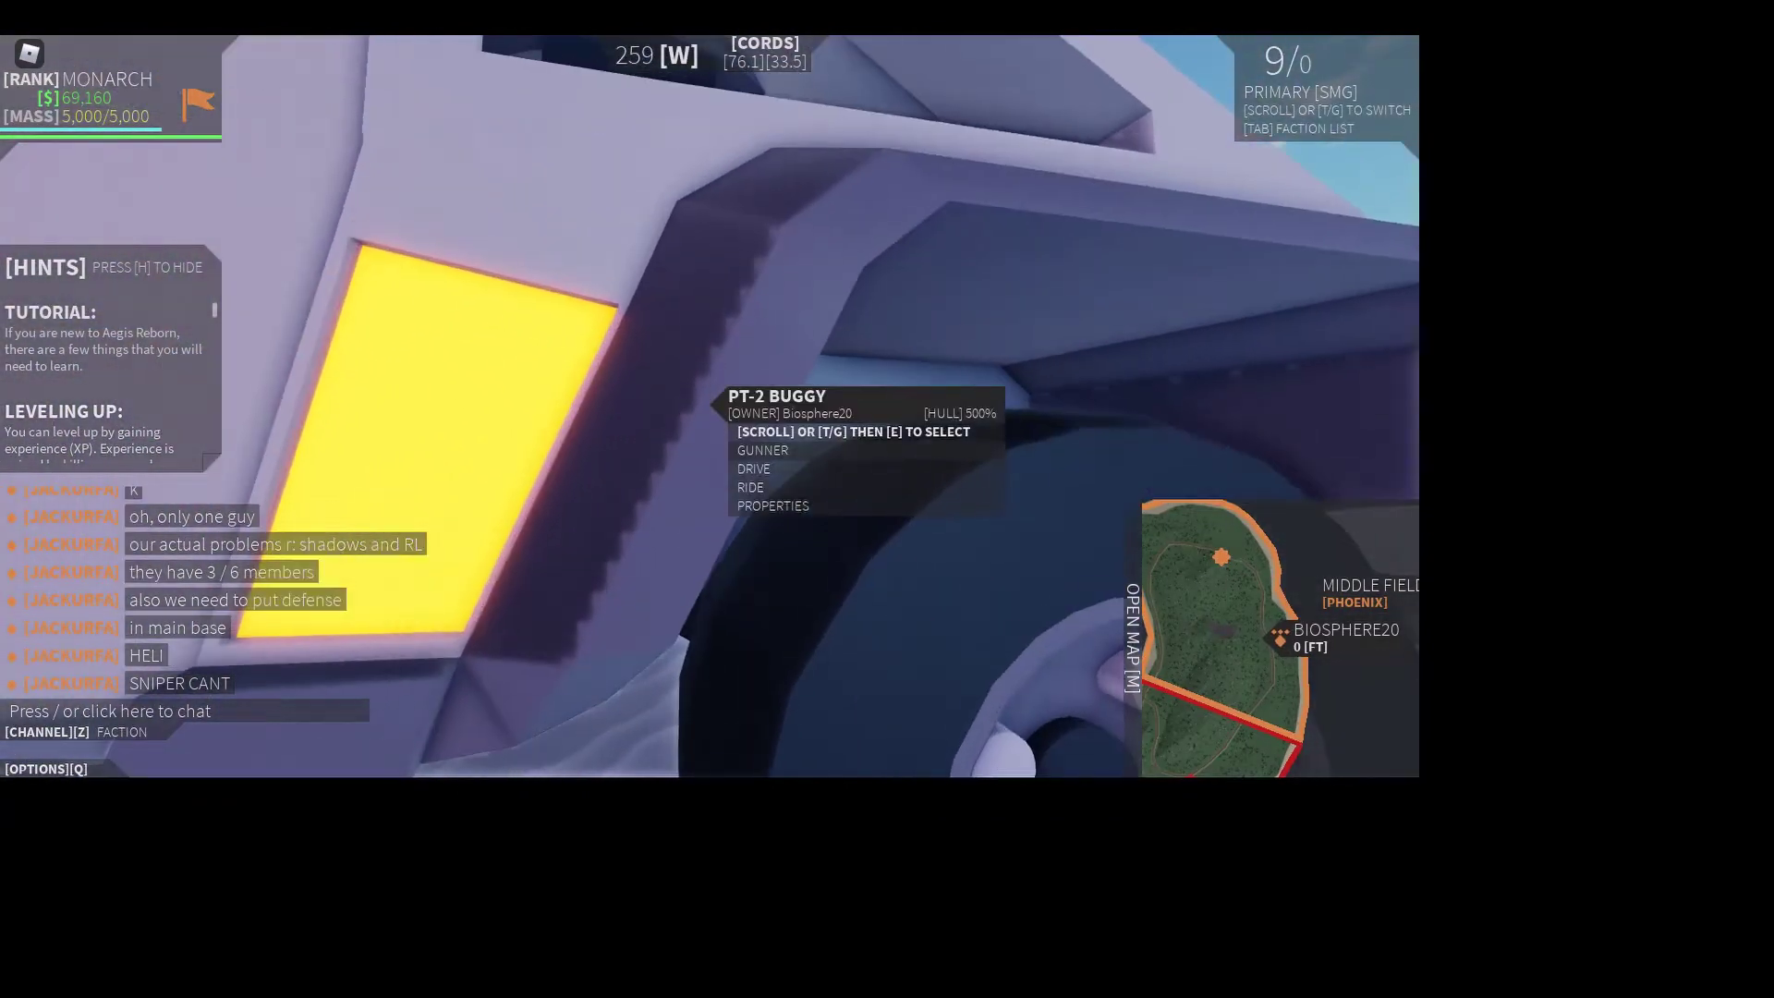
pyautogui.press('e')
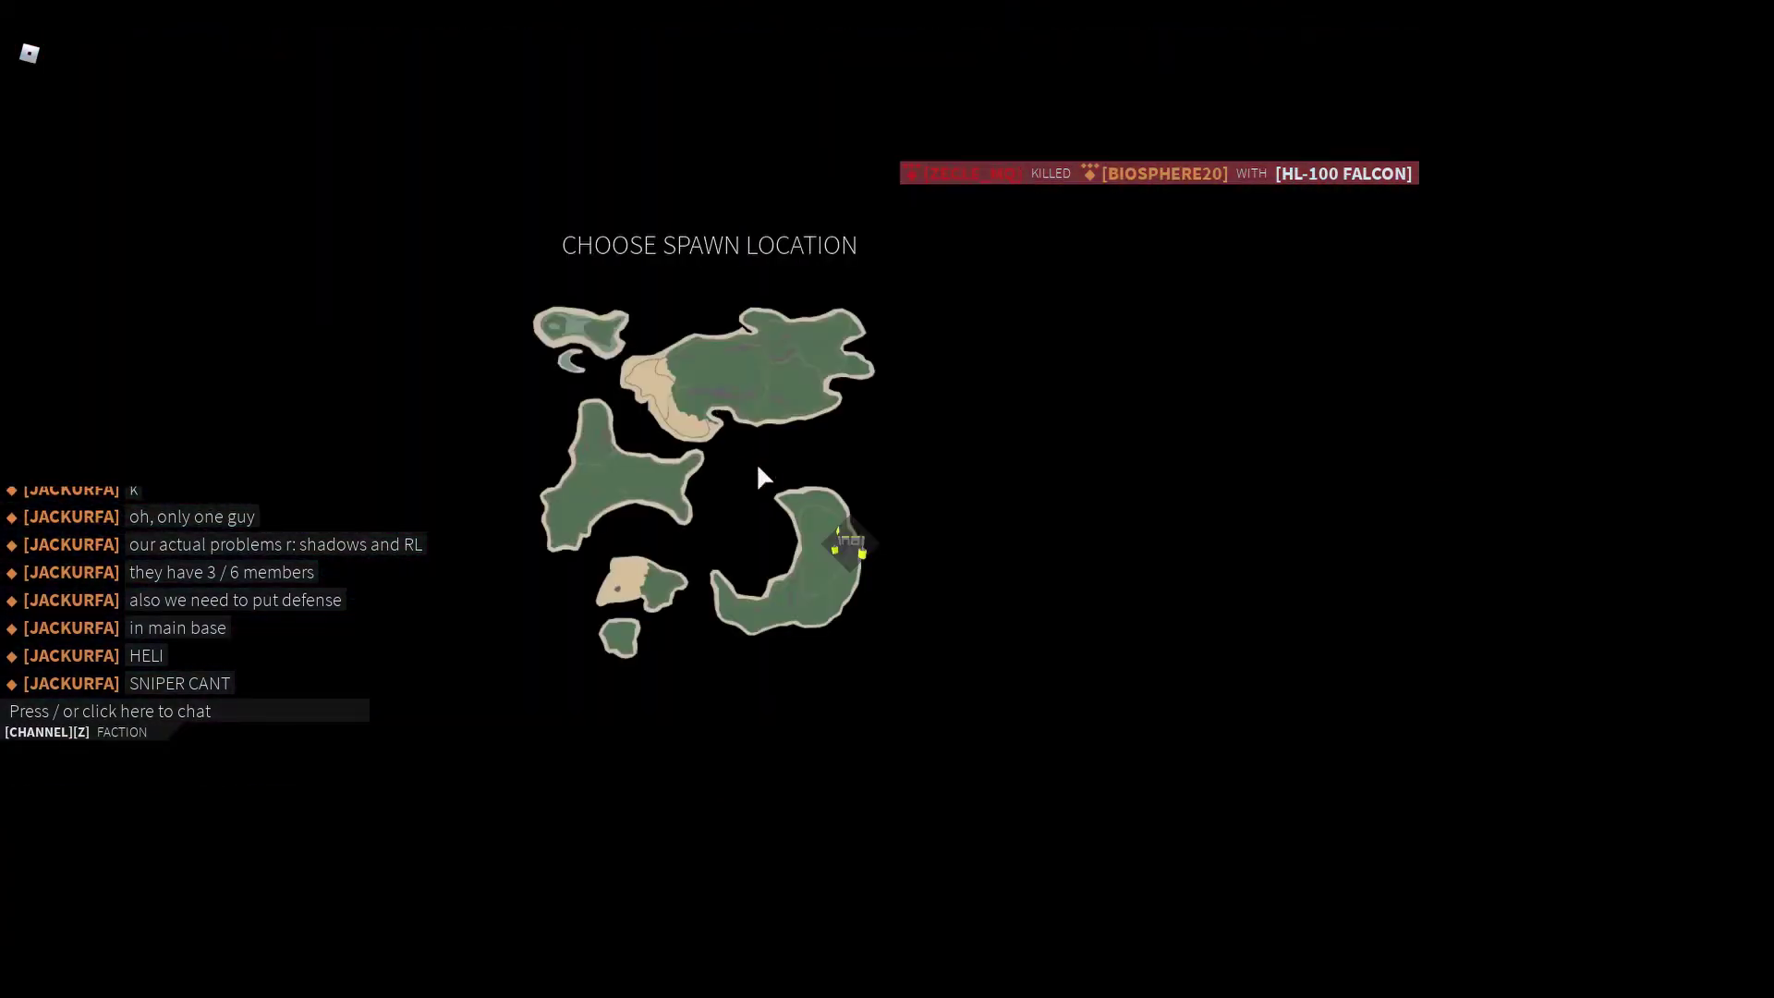
# - Choose the Middle Field spawn point on the map to respawn inside the base
pyautogui.click(863, 547)
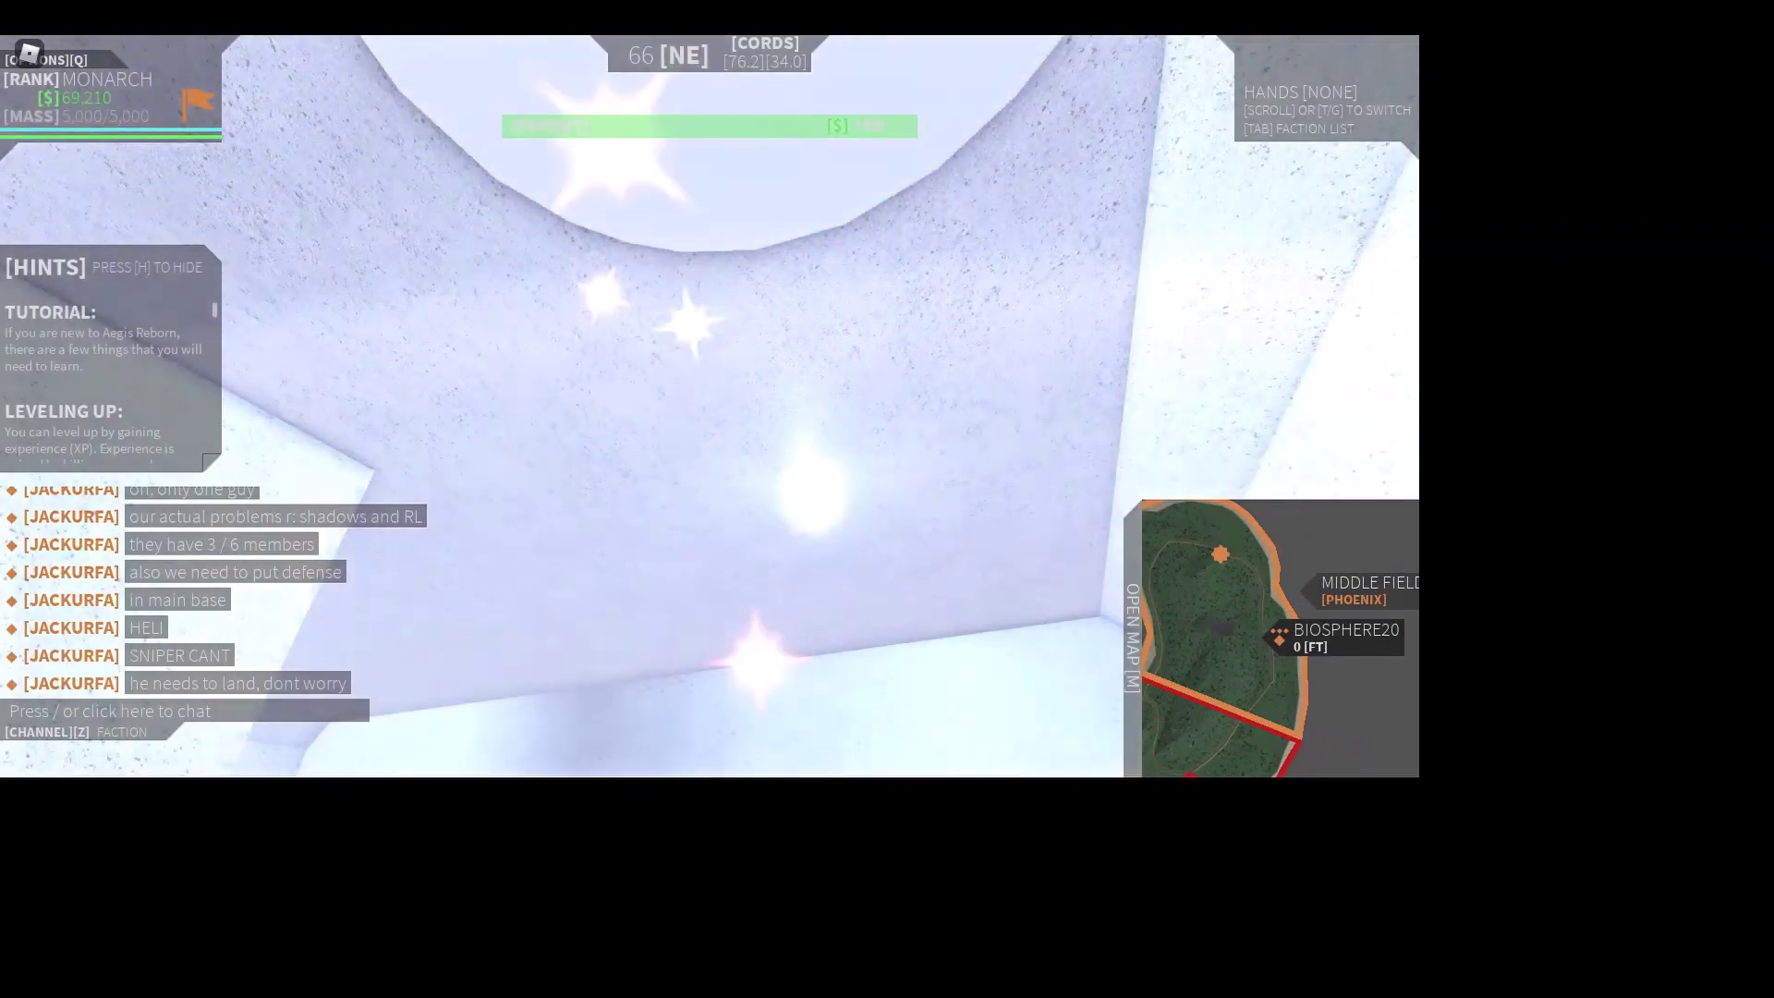
# - Cycle through the equipment slots, drawing and holstering the pistol, while still in the spawn room
pyautogui.press('t')
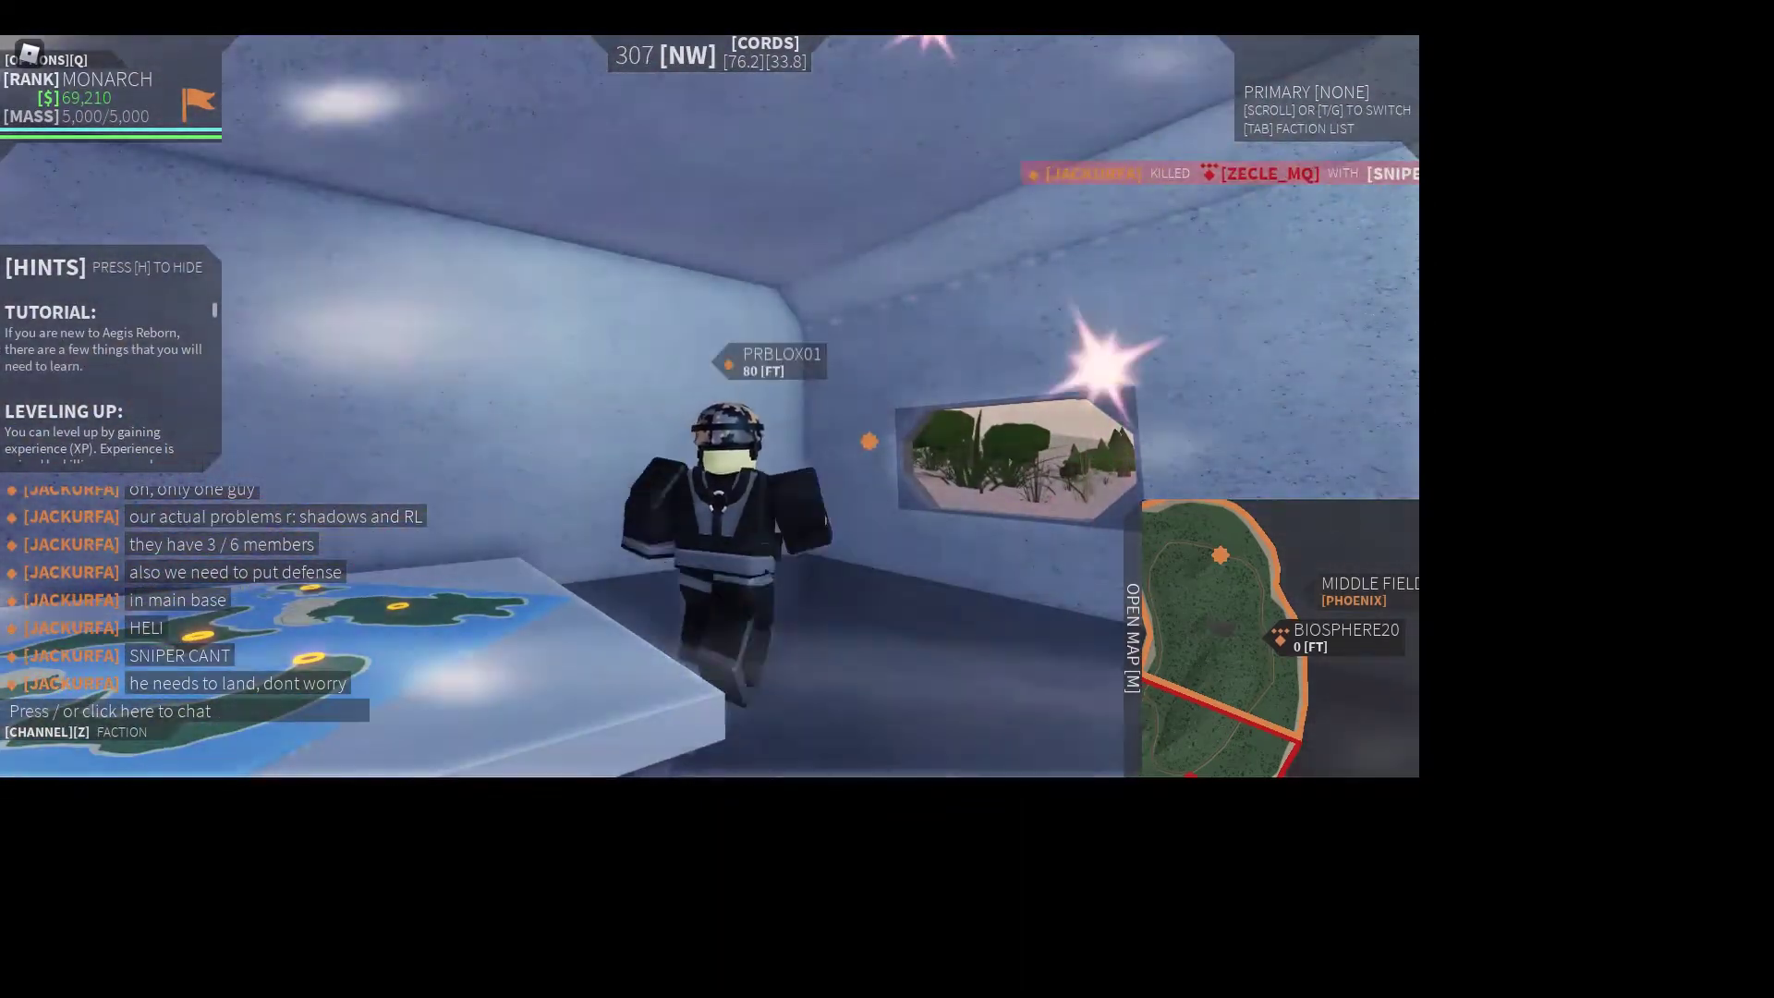
pyautogui.press('t')
pyautogui.press('t')
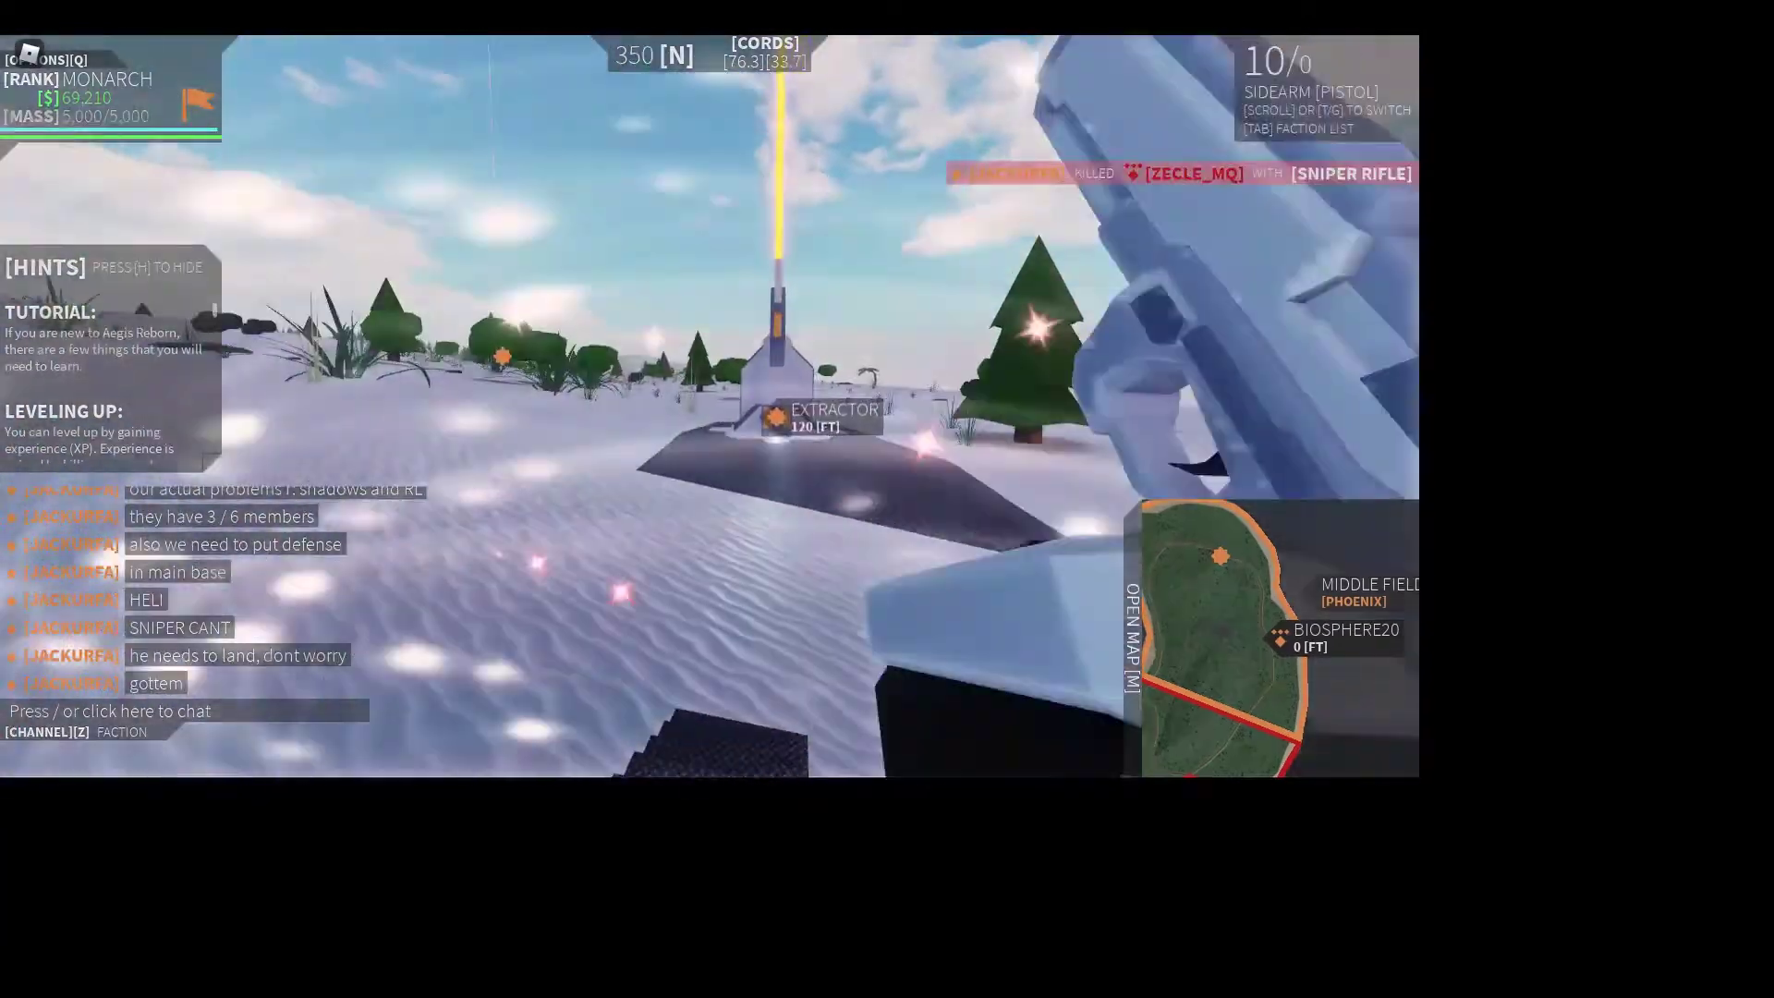
pyautogui.press('t')
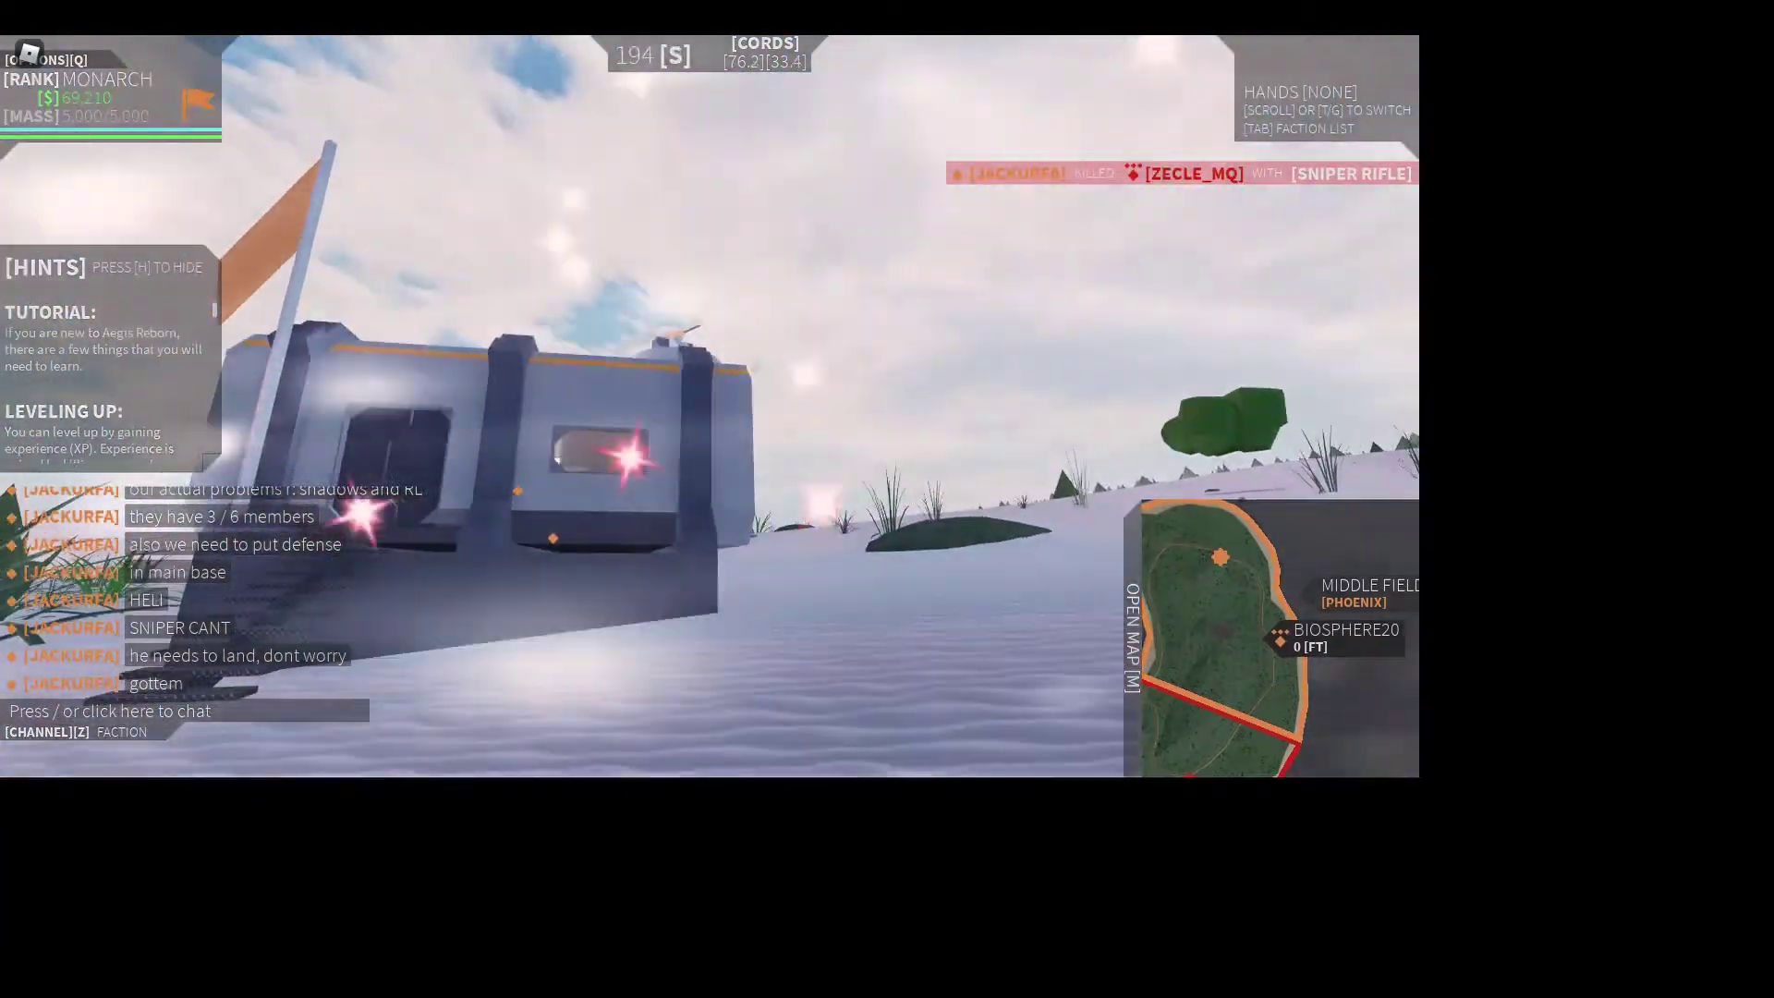
pyautogui.press('g')
pyautogui.press('t')
pyautogui.press('t')
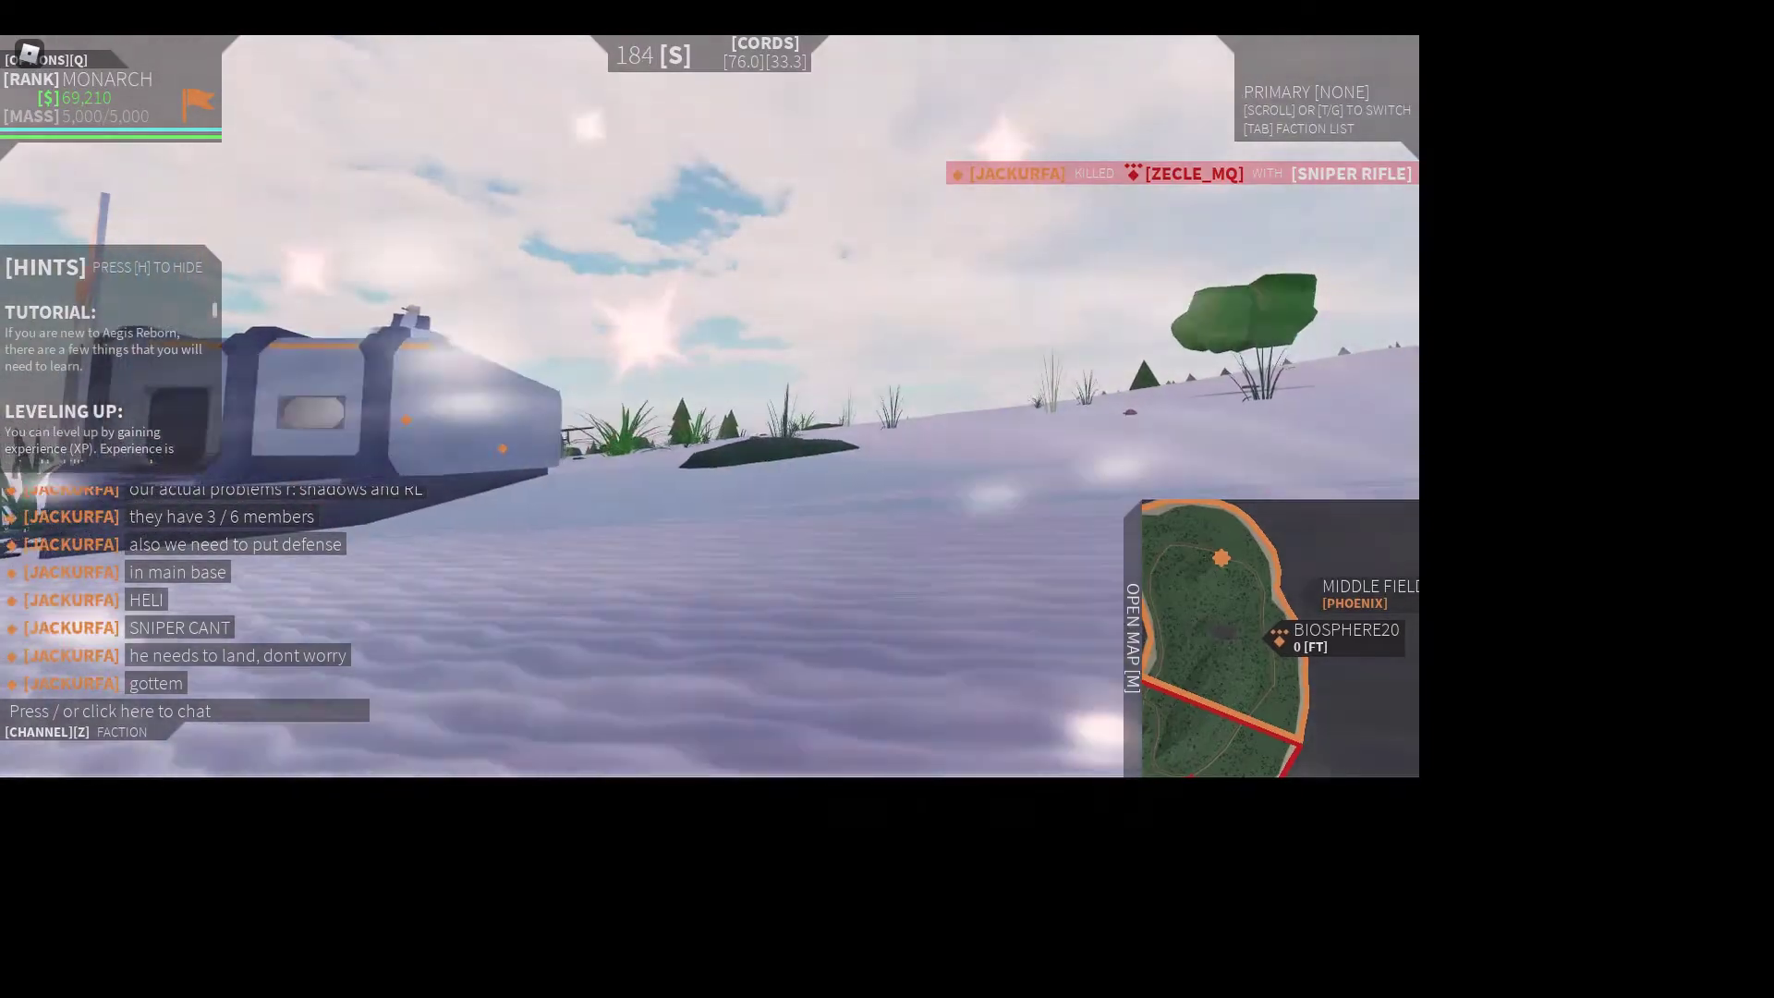
pyautogui.press('t')
pyautogui.press('t')
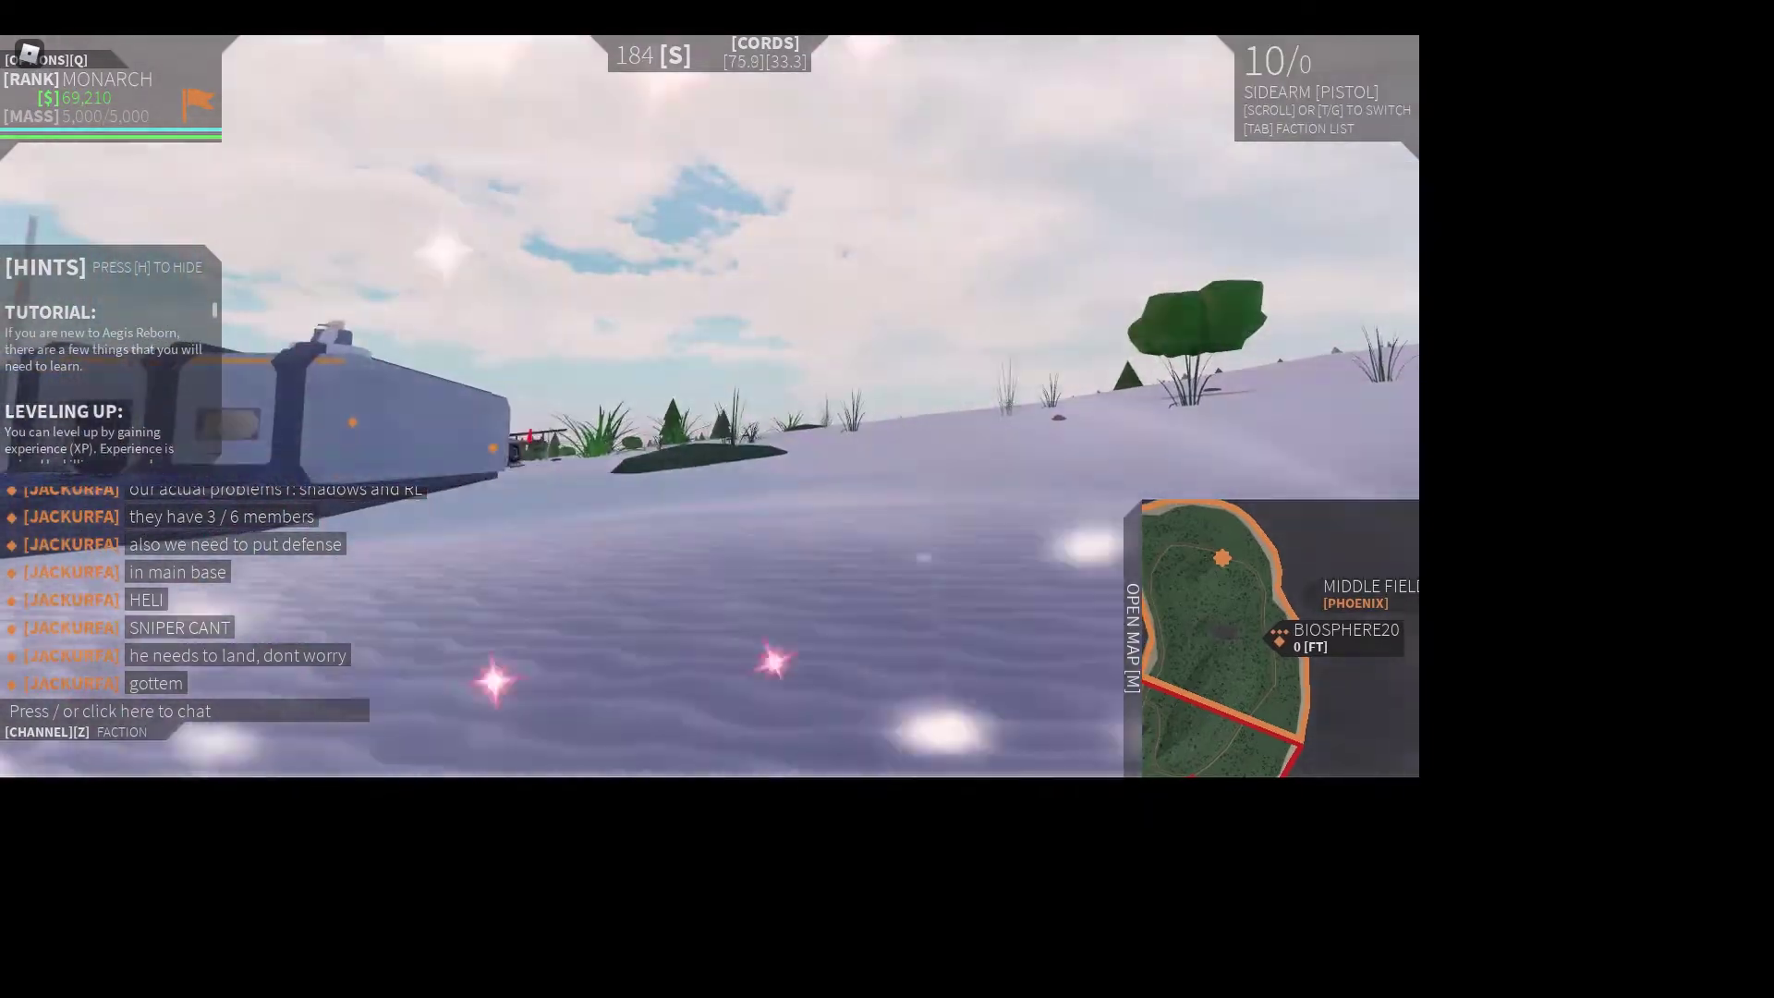
pyautogui.press('g')
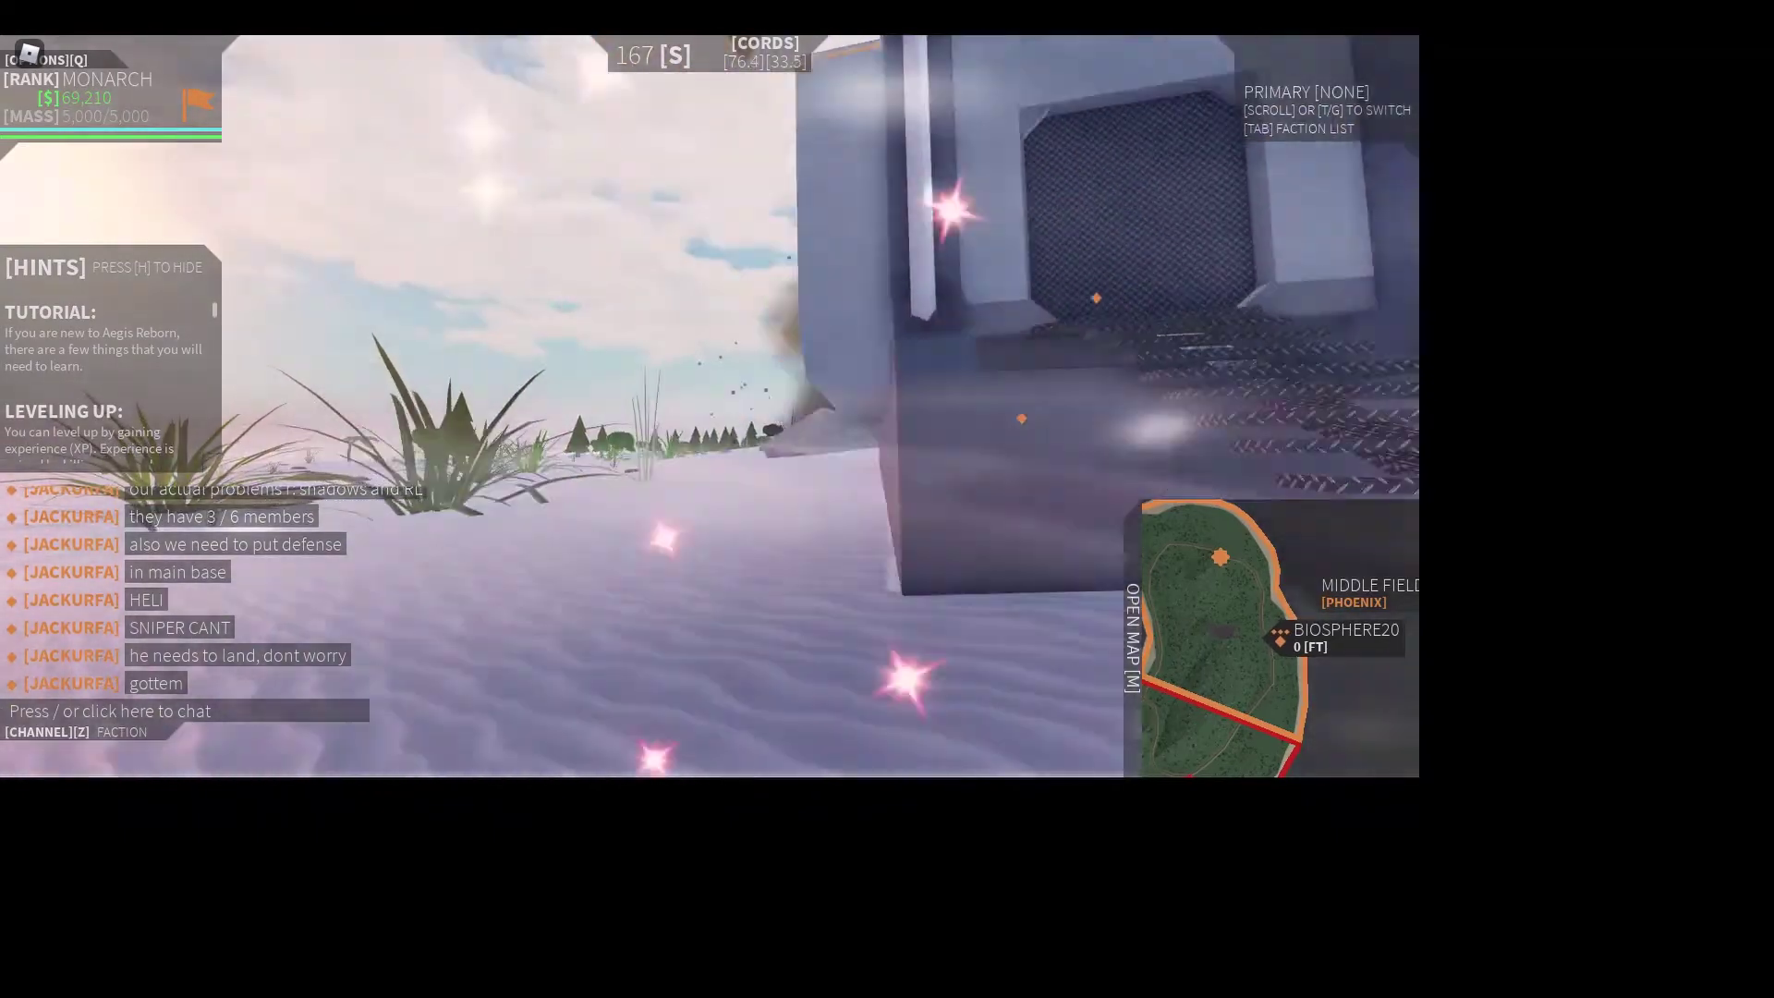
# - Walk right along the extractor building wall and out onto open ground
pyautogui.press('d')
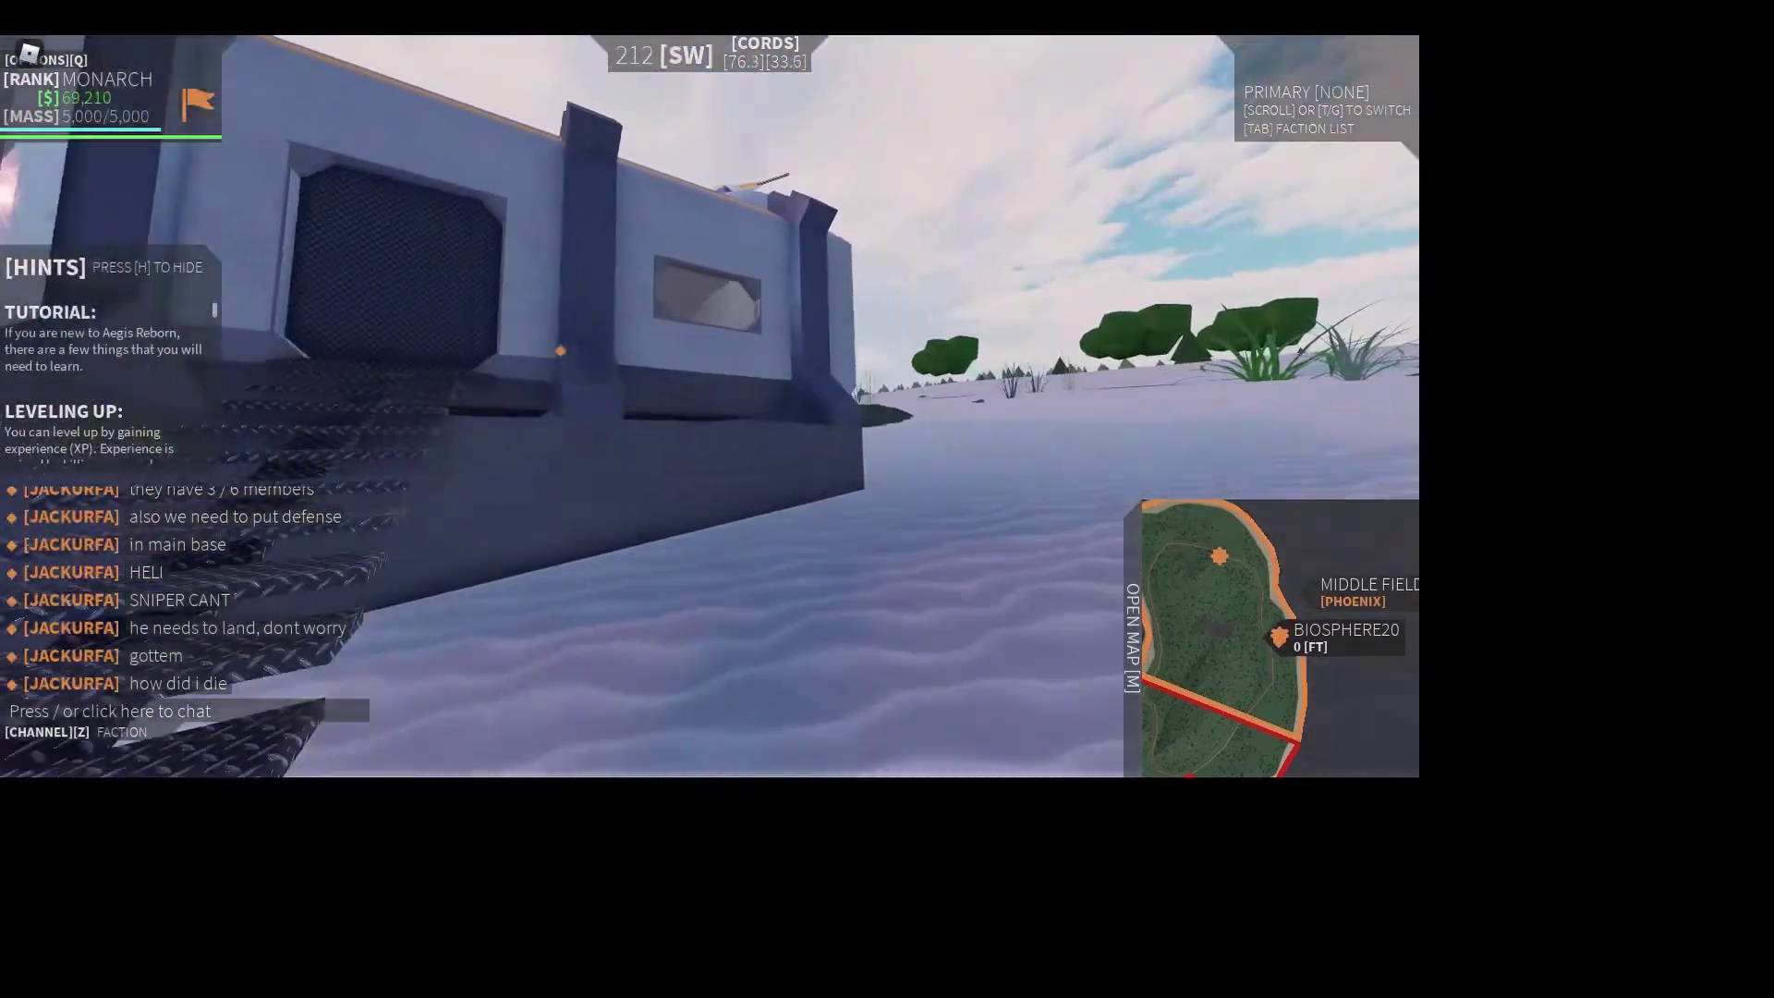
pyautogui.press('d')
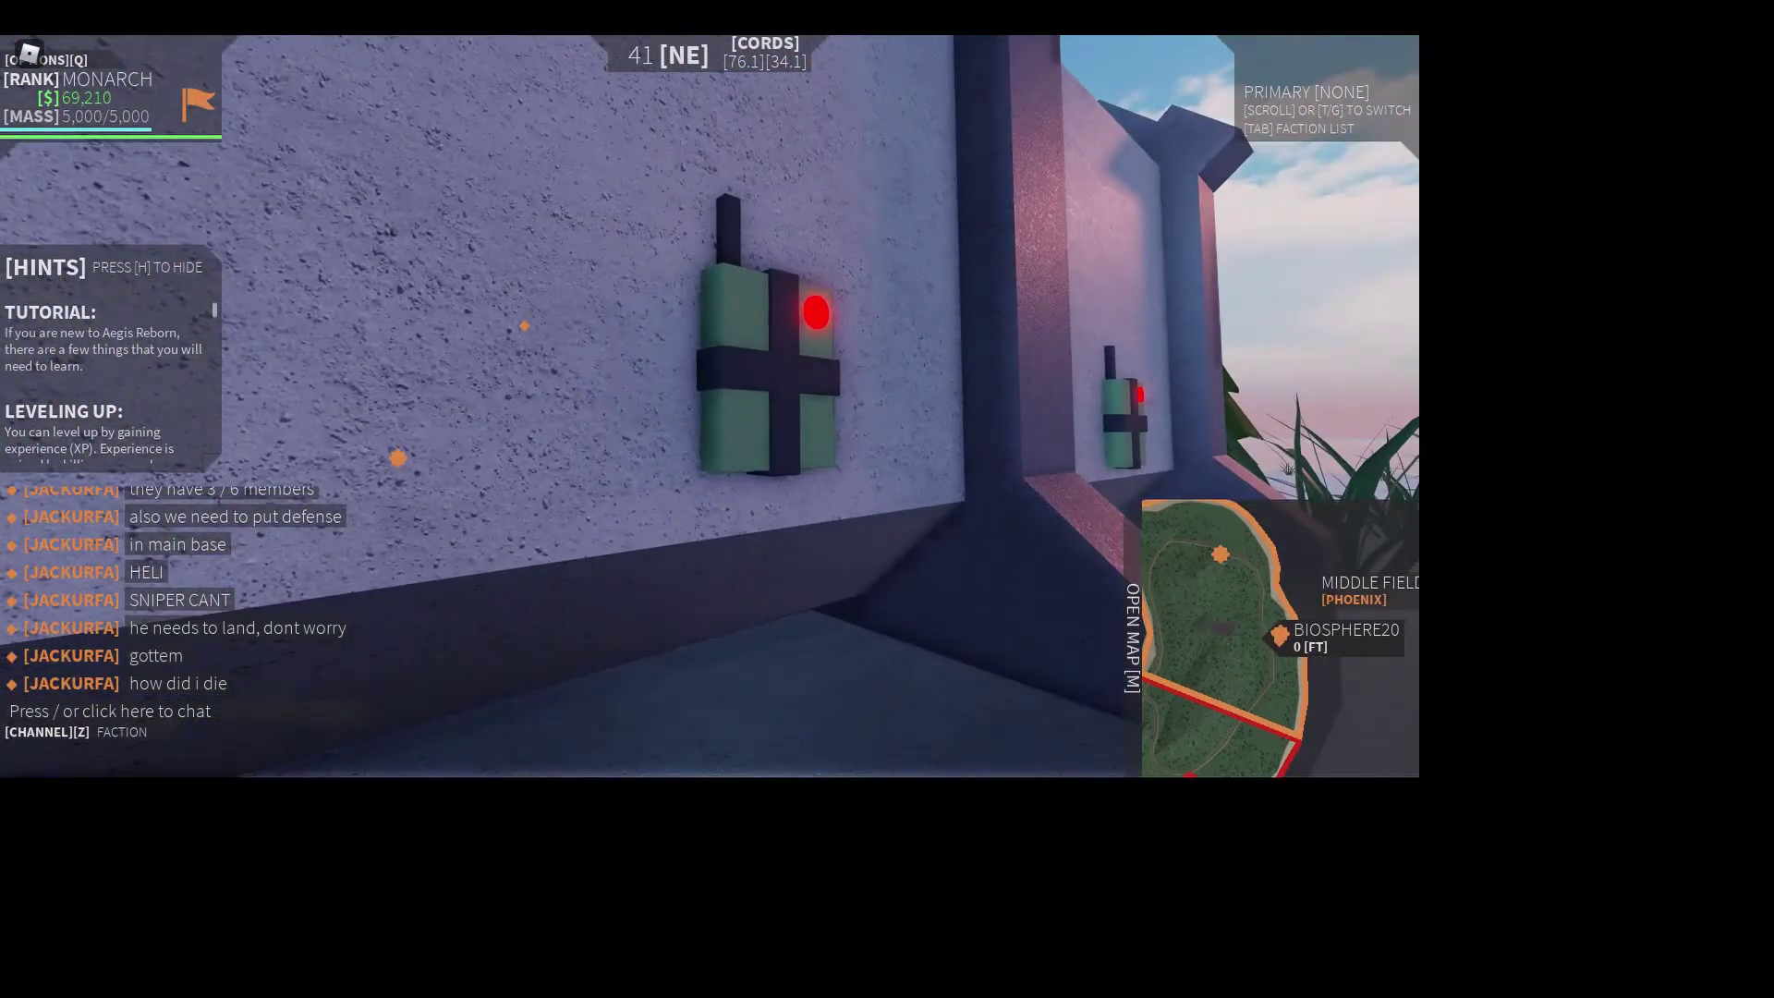
pyautogui.scroll(-5, 710, 406)
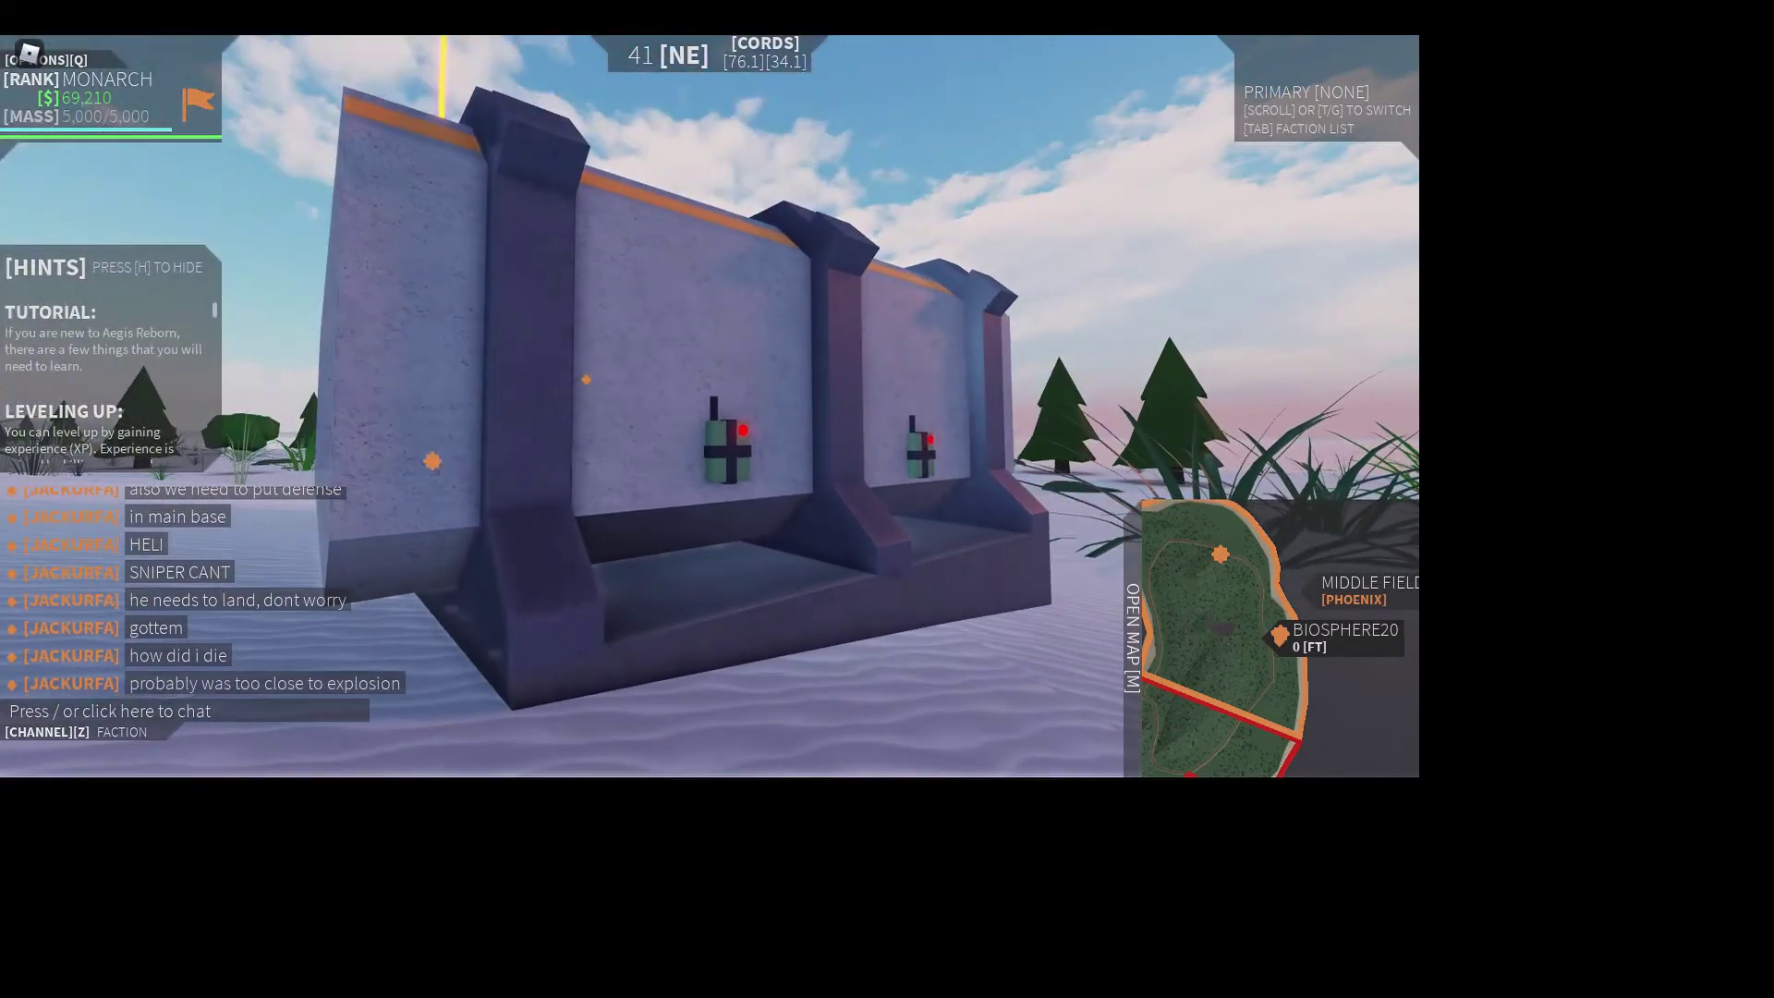
pyautogui.scroll(-3, 709, 406)
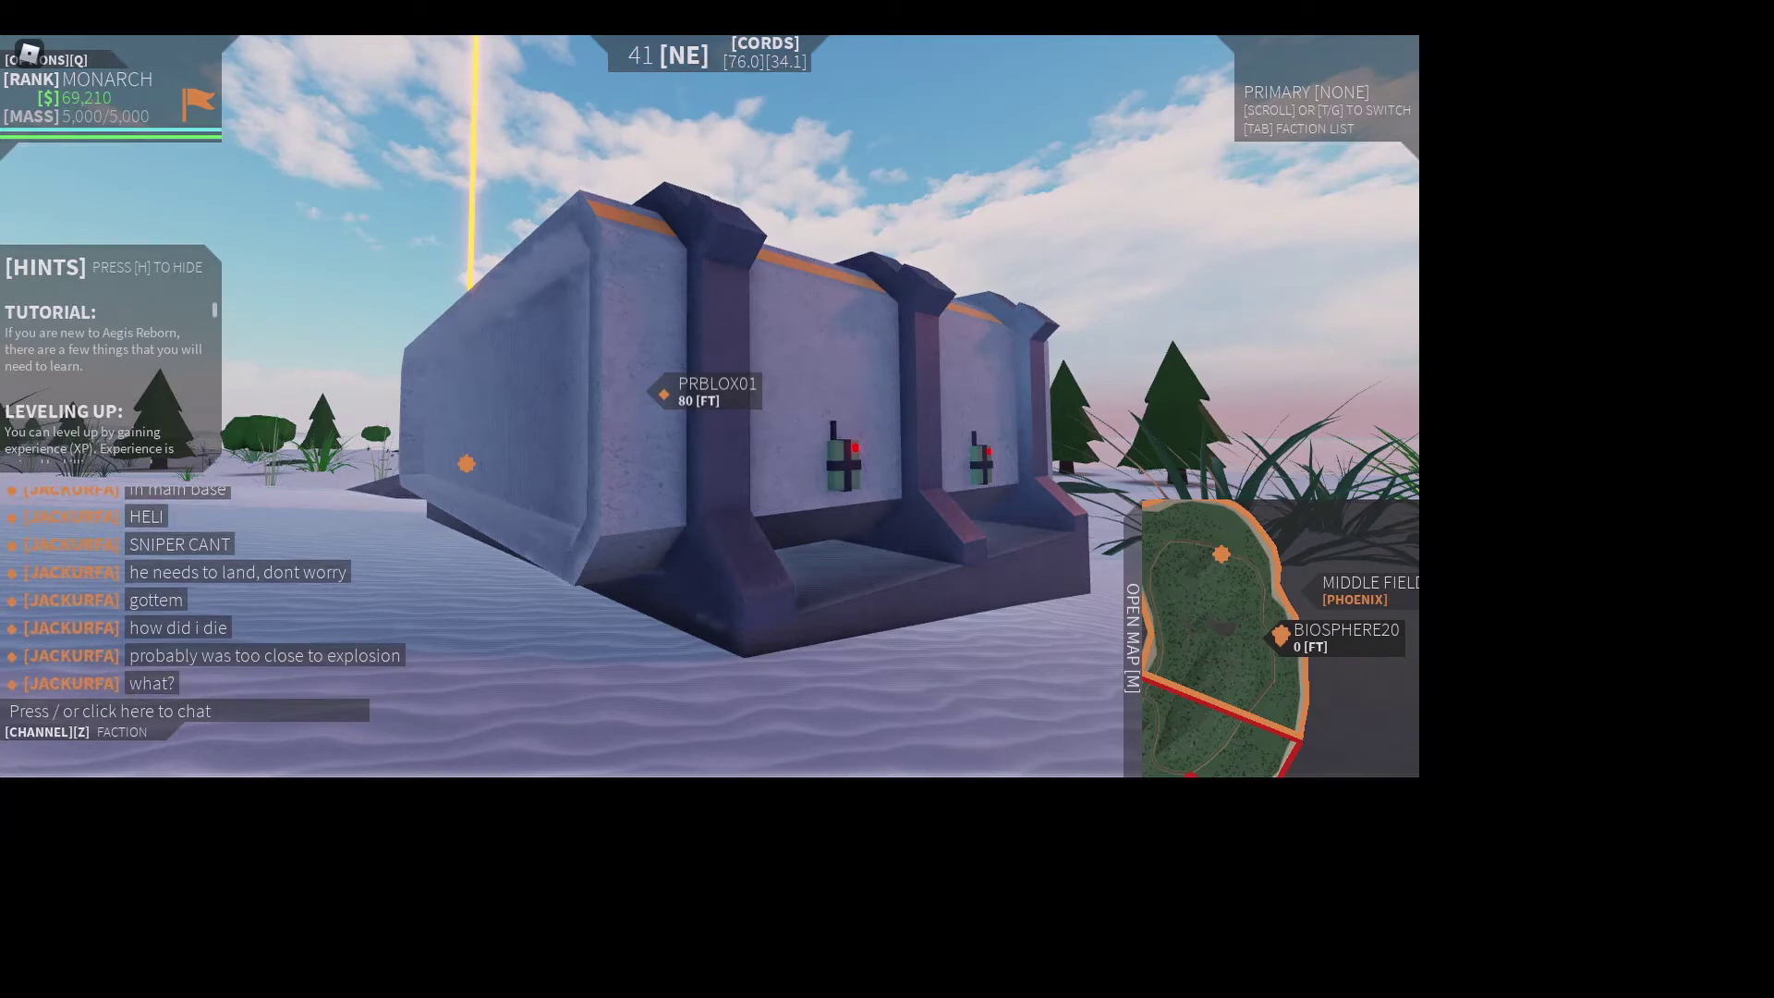
pyautogui.scroll(5, 709, 406)
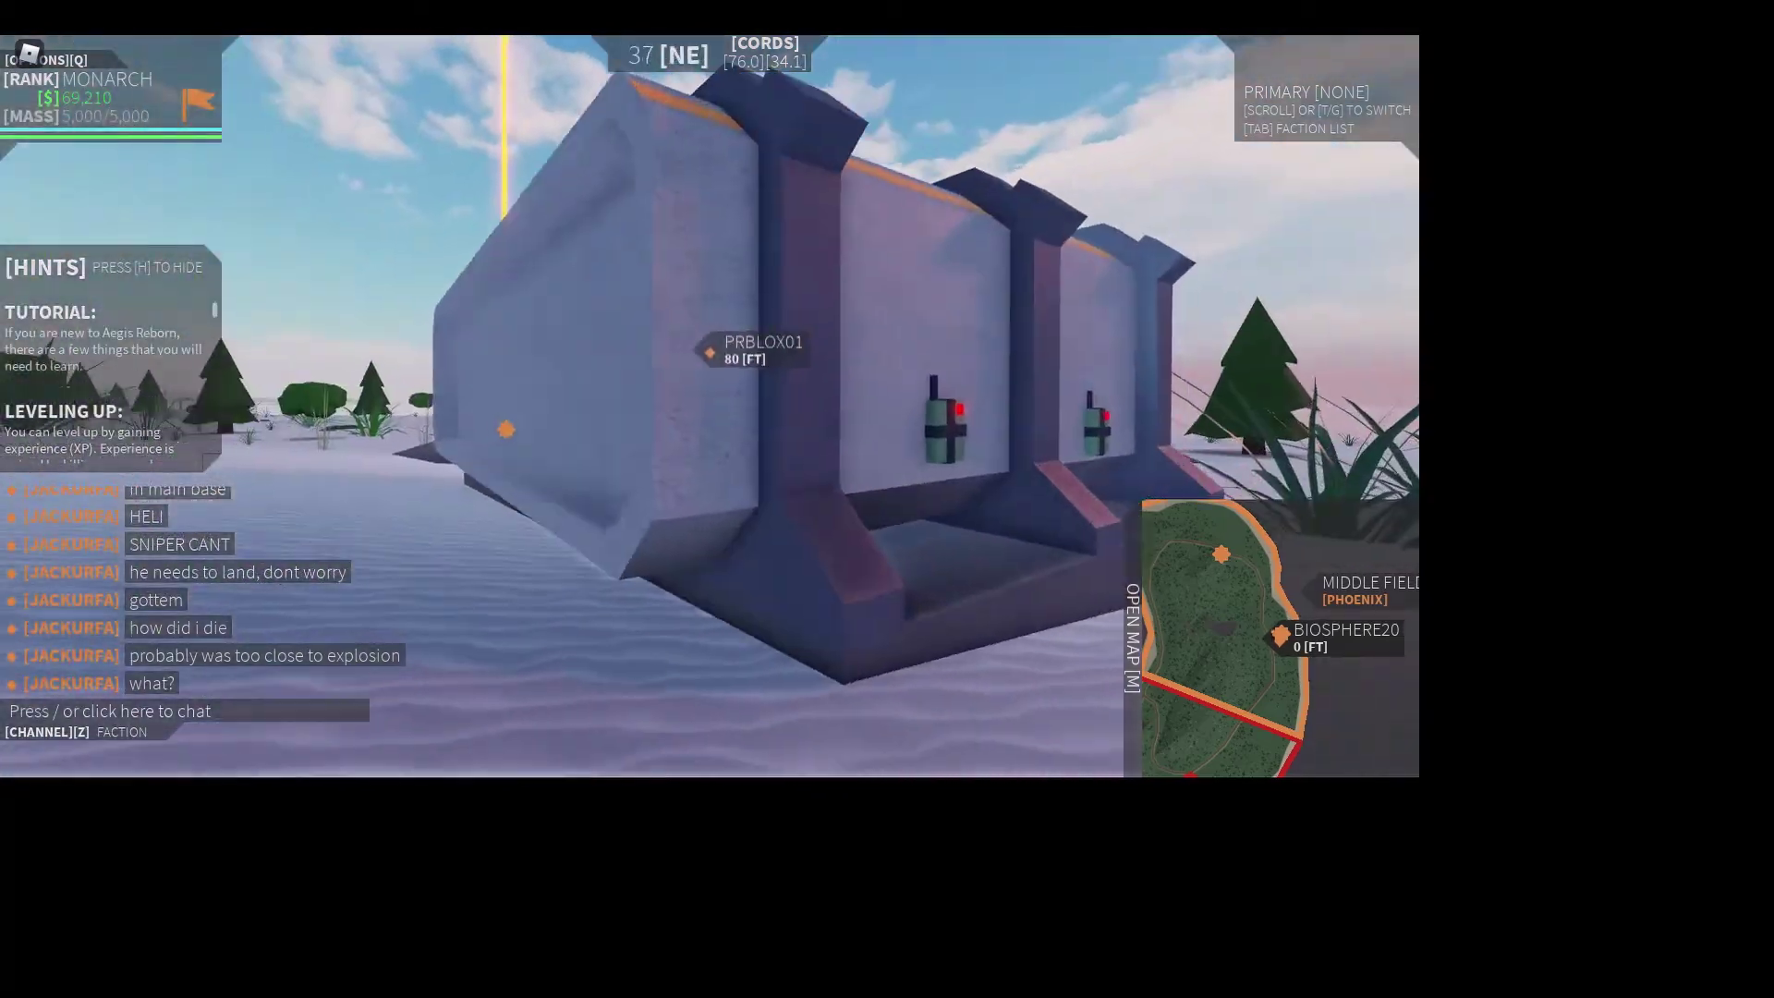
pyautogui.scroll(-2, 709, 406)
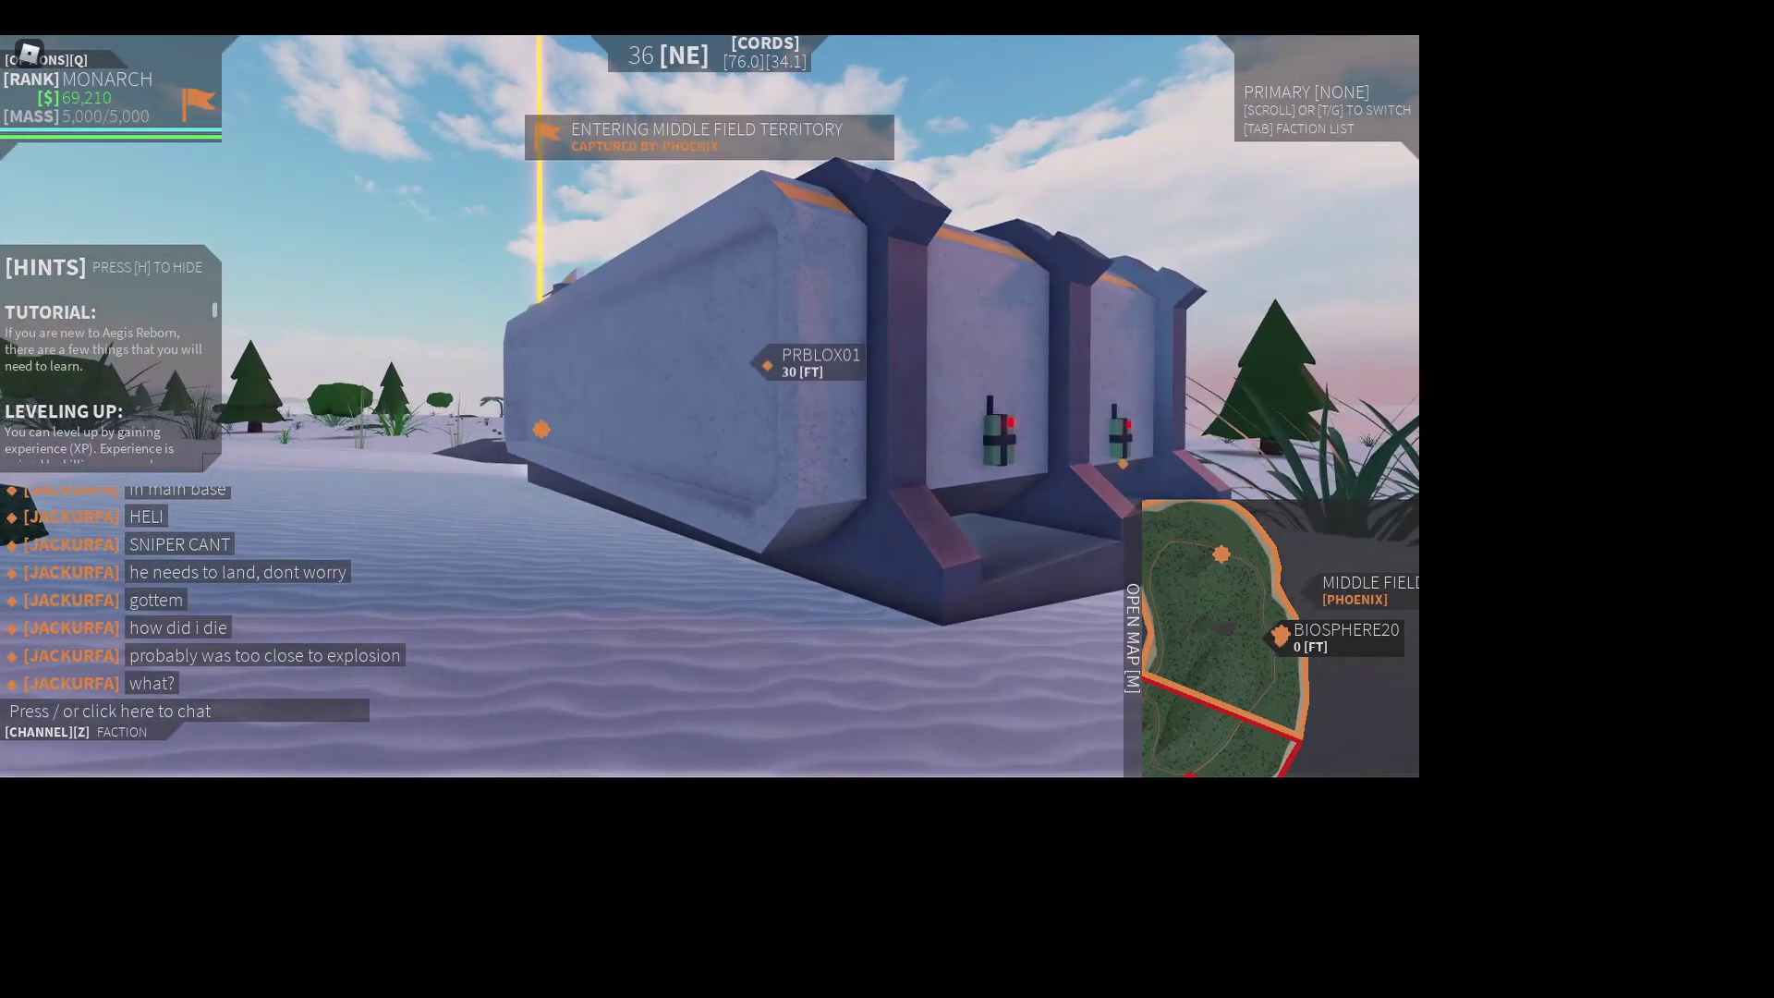
pyautogui.scroll(2, 709, 406)
pyautogui.scroll(2, 710, 407)
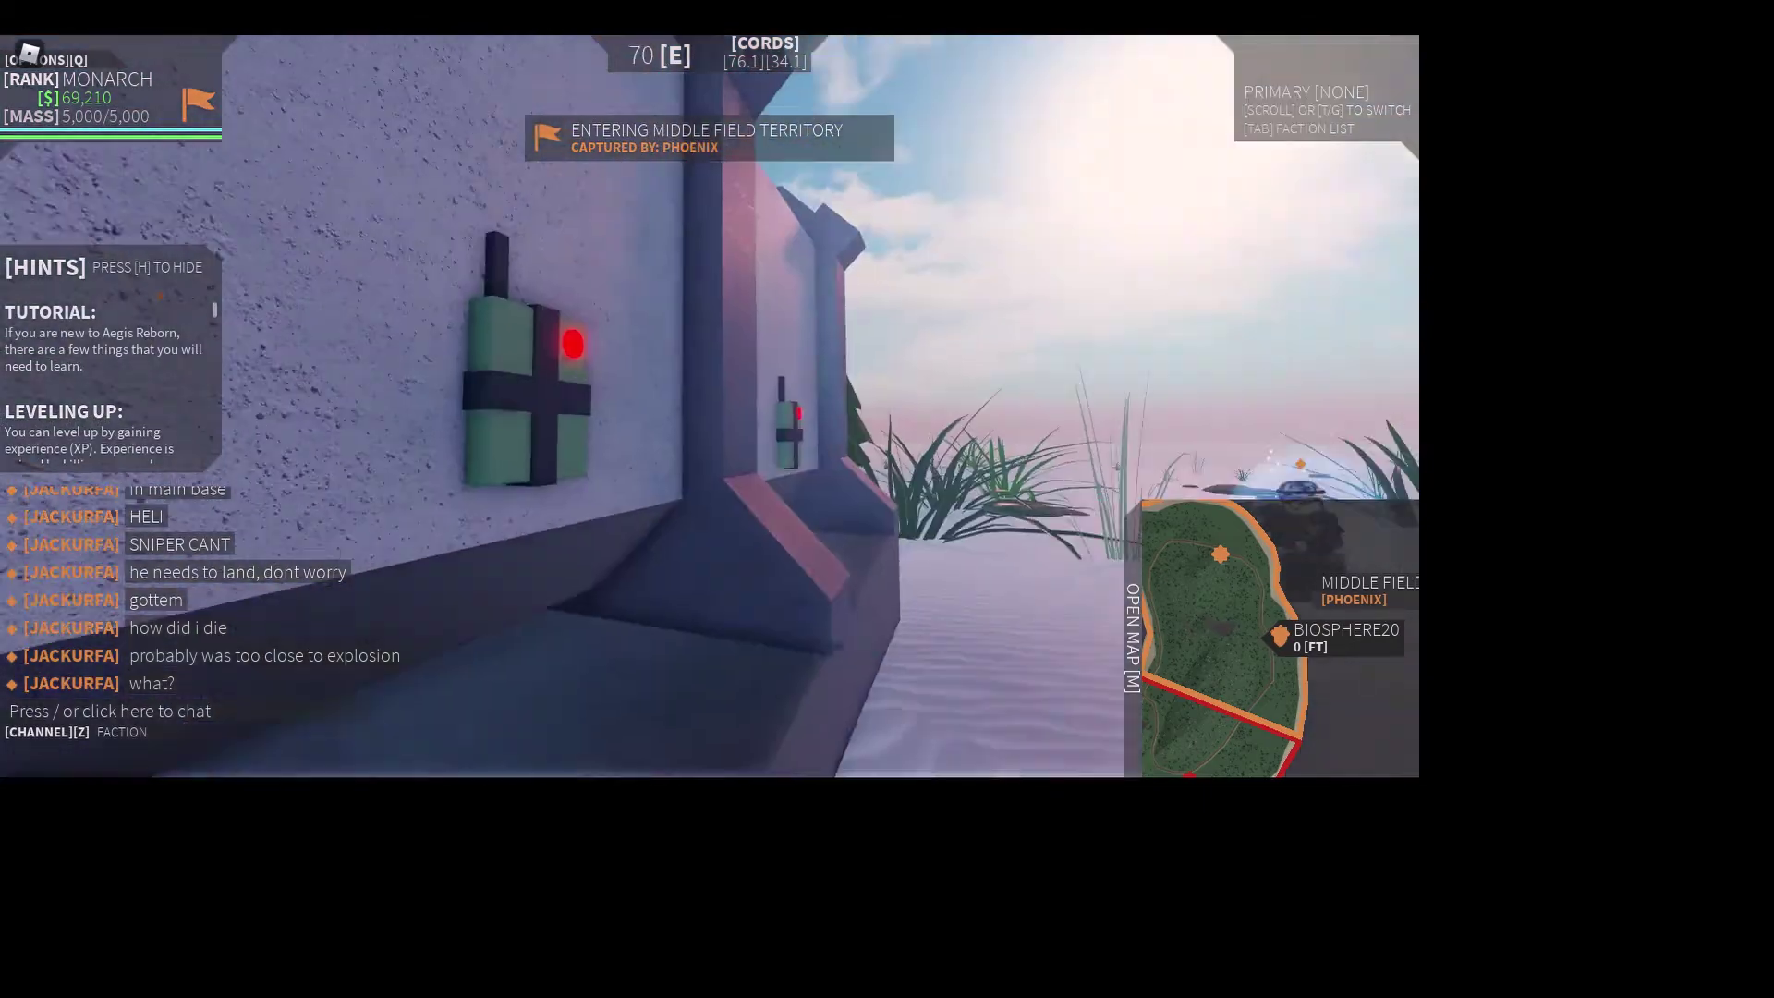
pyautogui.scroll(-3, 710, 407)
pyautogui.scroll(3, 710, 407)
pyautogui.scroll(-3, 710, 406)
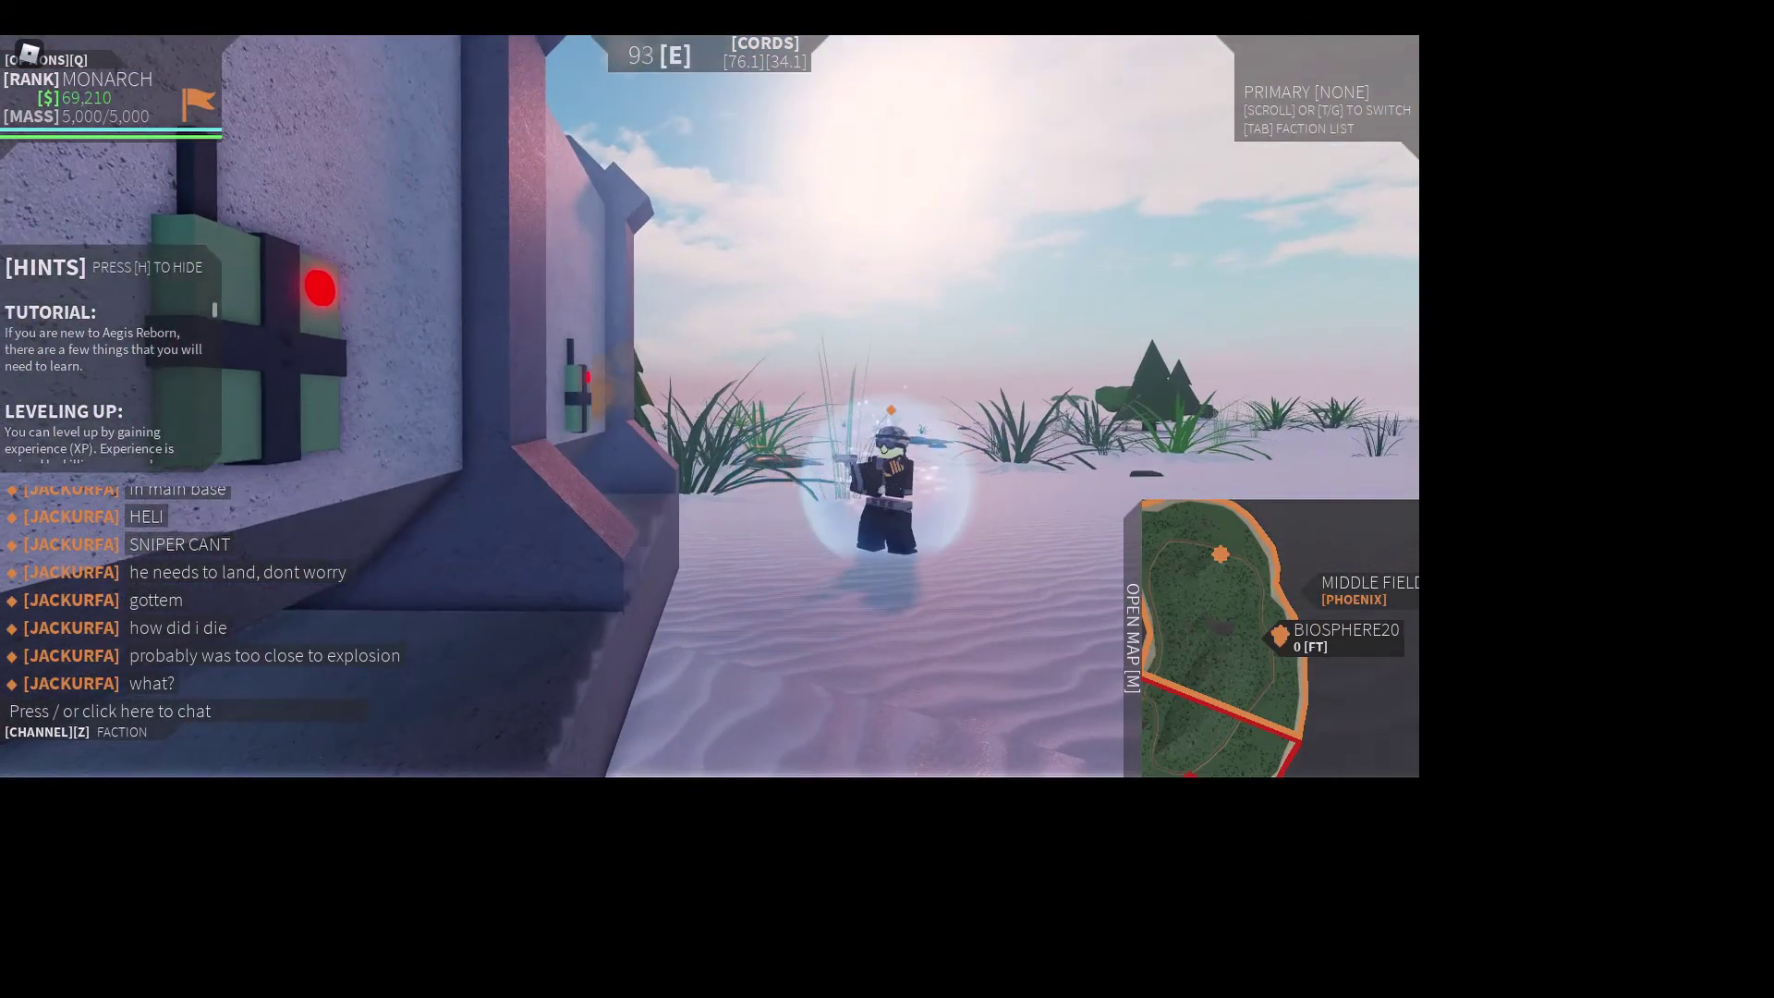
# - Back away from the C4-covered HQ wall, walk up to the extractor rocket's base and switch gear
pyautogui.press('s')
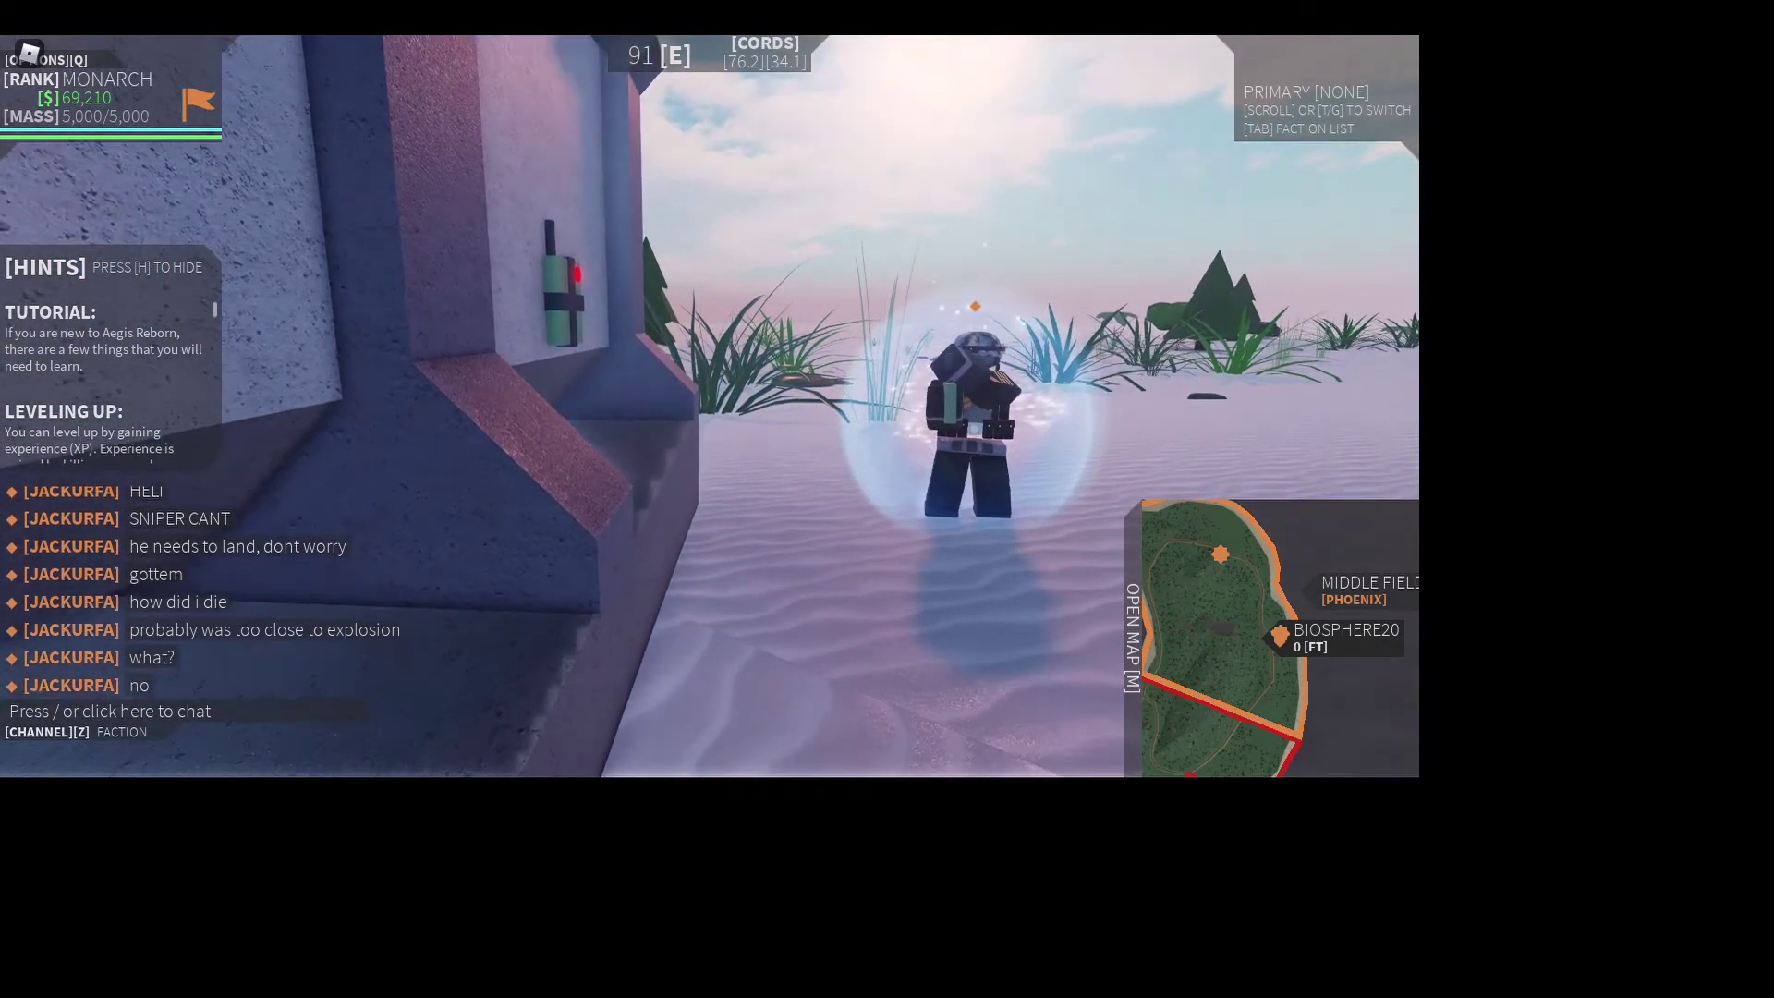
pyautogui.scroll(5, 710, 406)
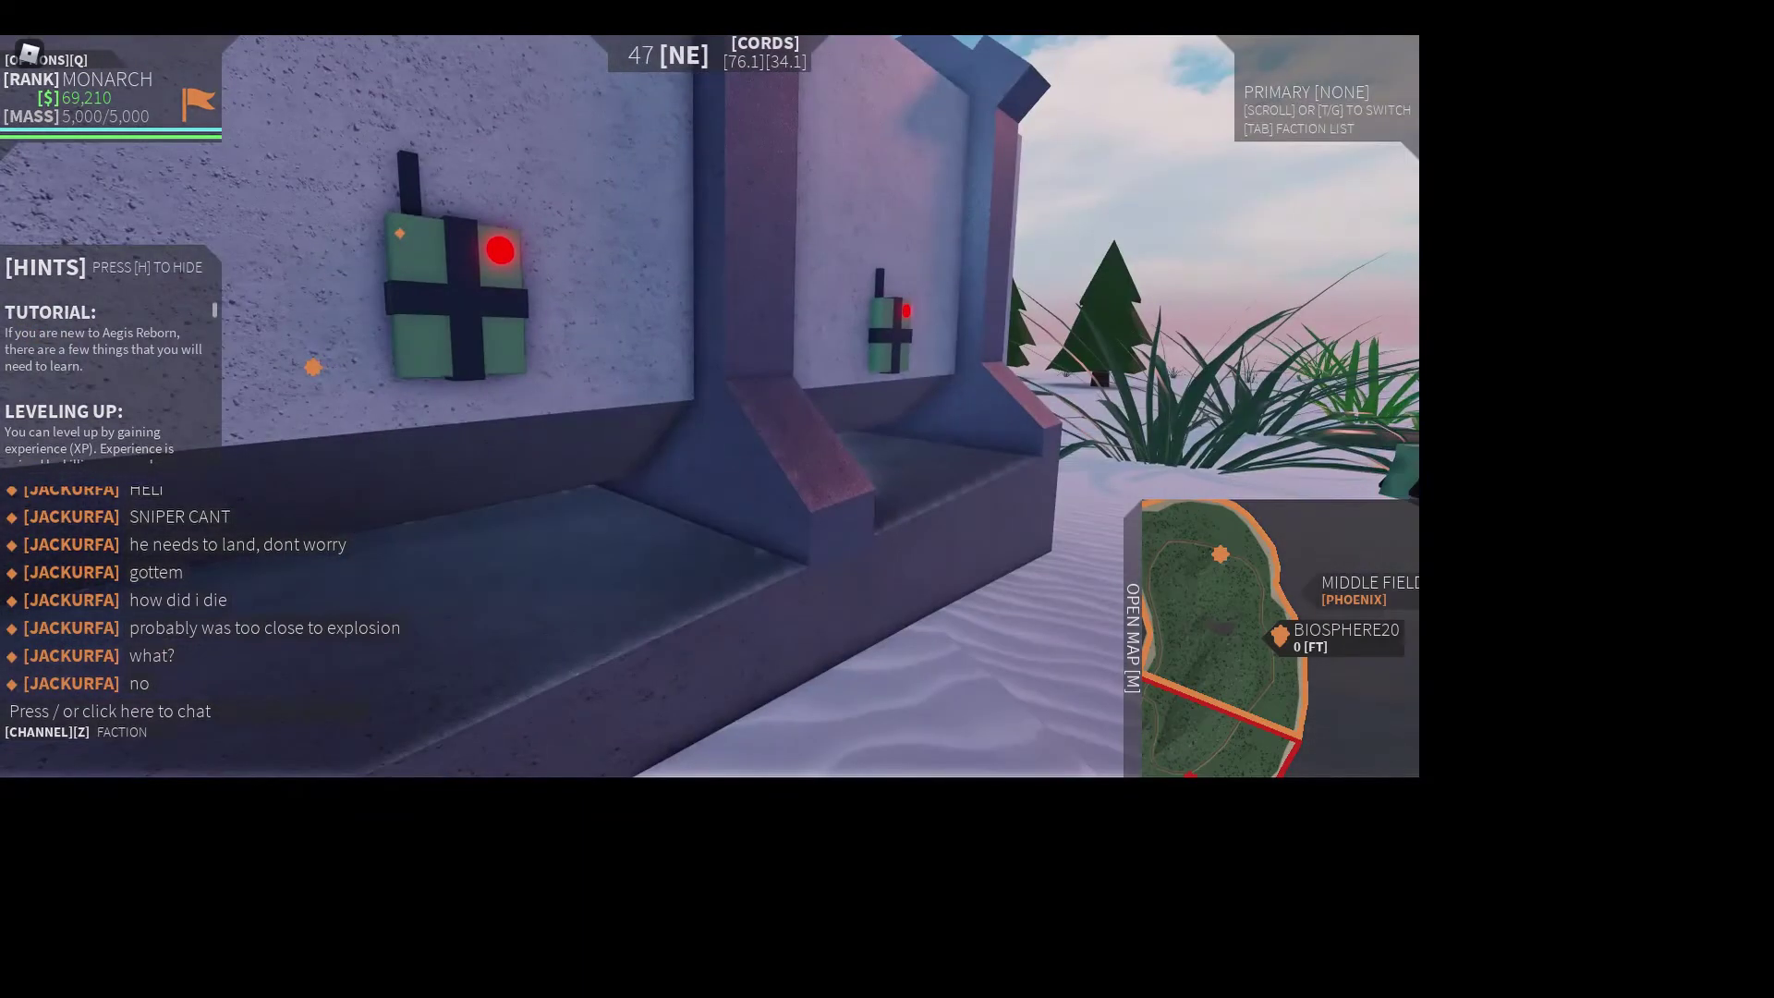
pyautogui.scroll(-4, 709, 406)
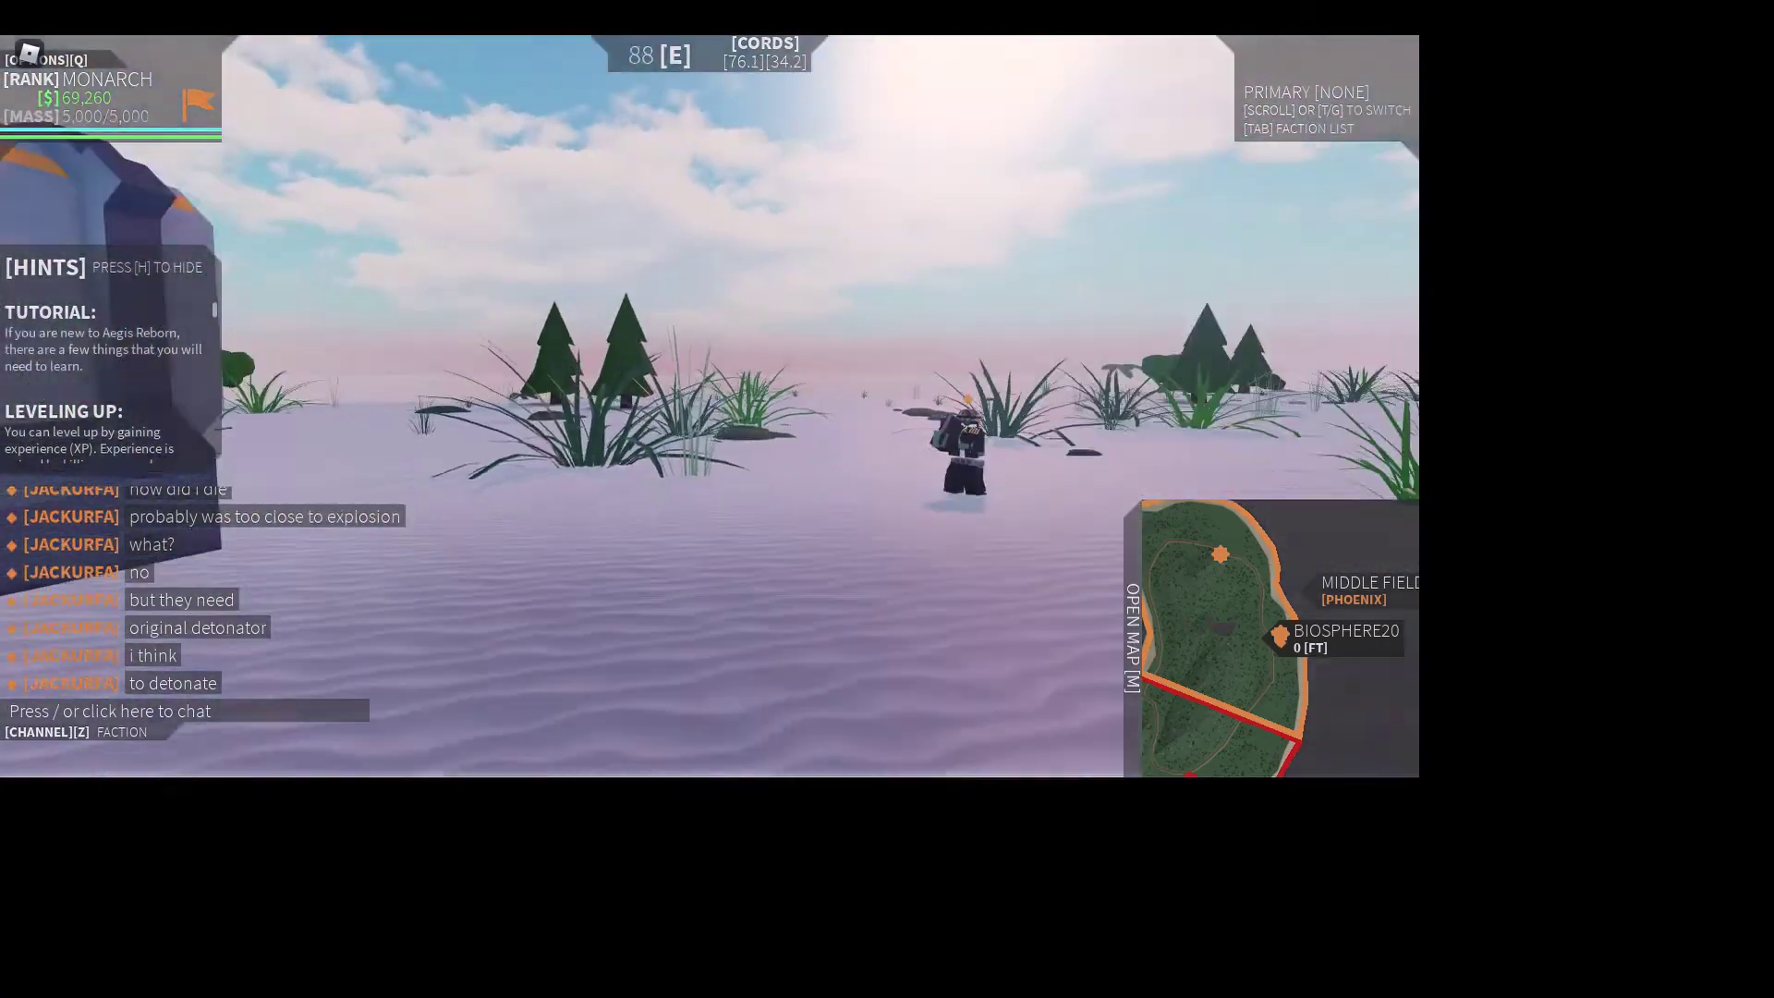
pyautogui.scroll(4, 710, 406)
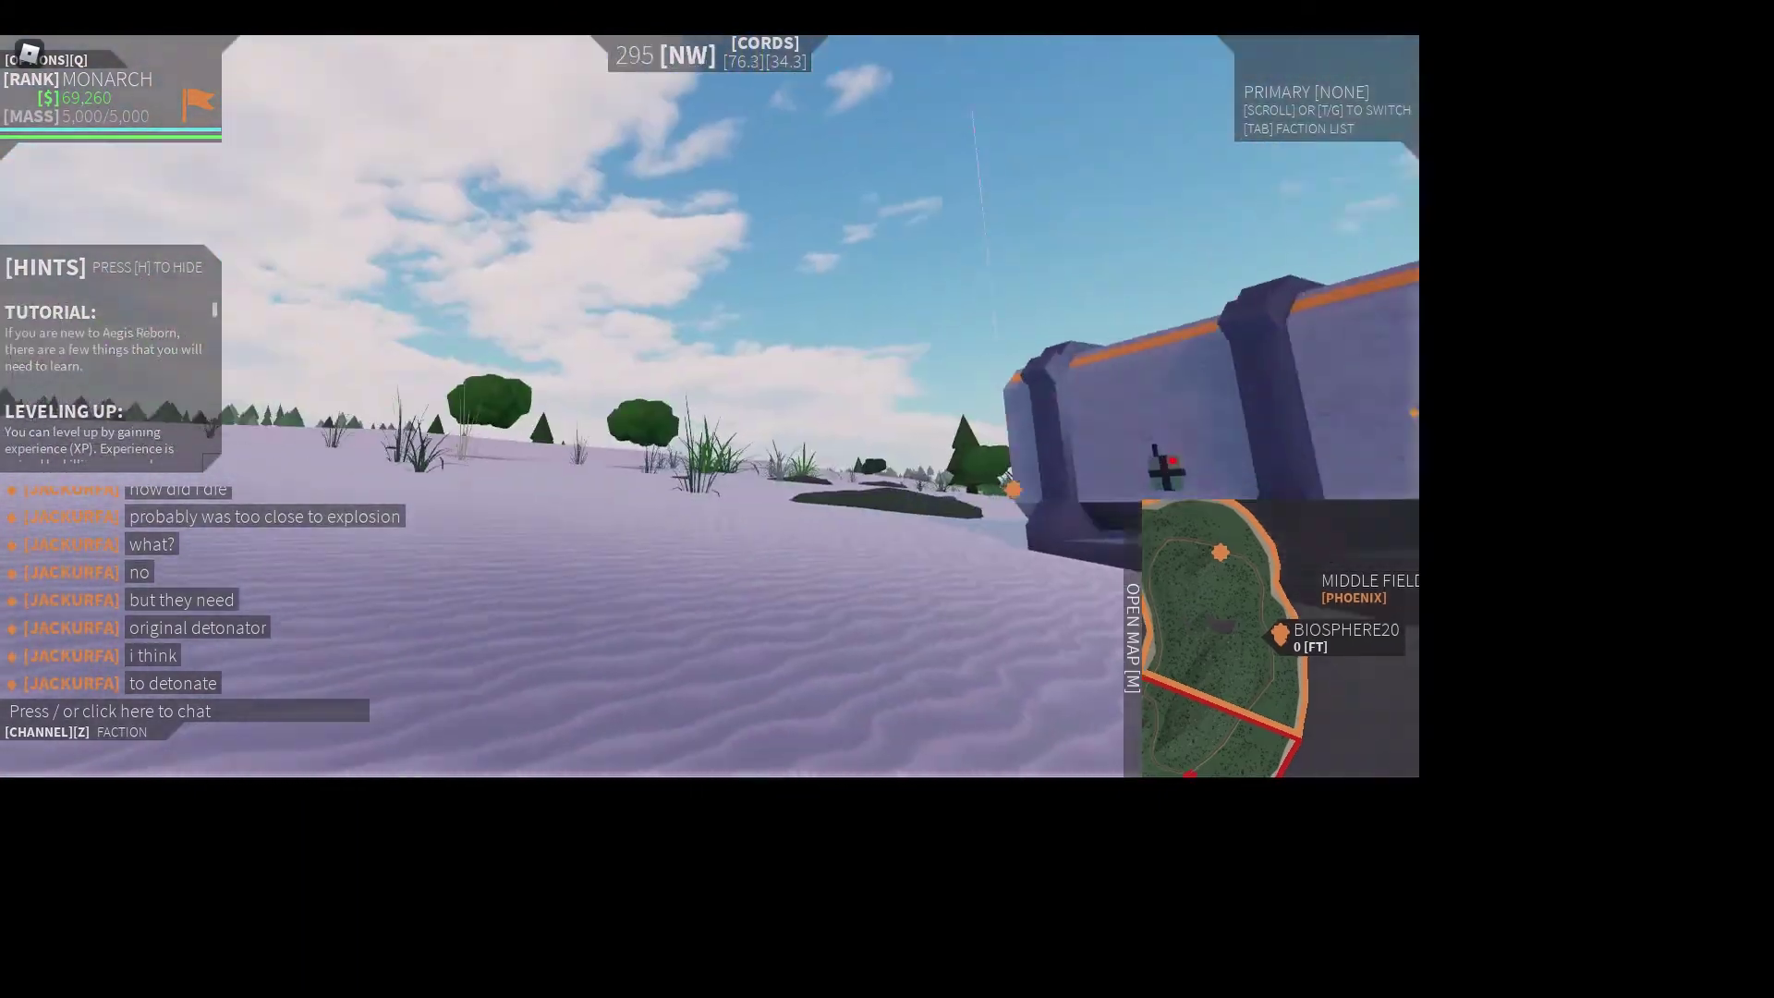
pyautogui.scroll(-4, 709, 407)
pyautogui.scroll(4, 709, 406)
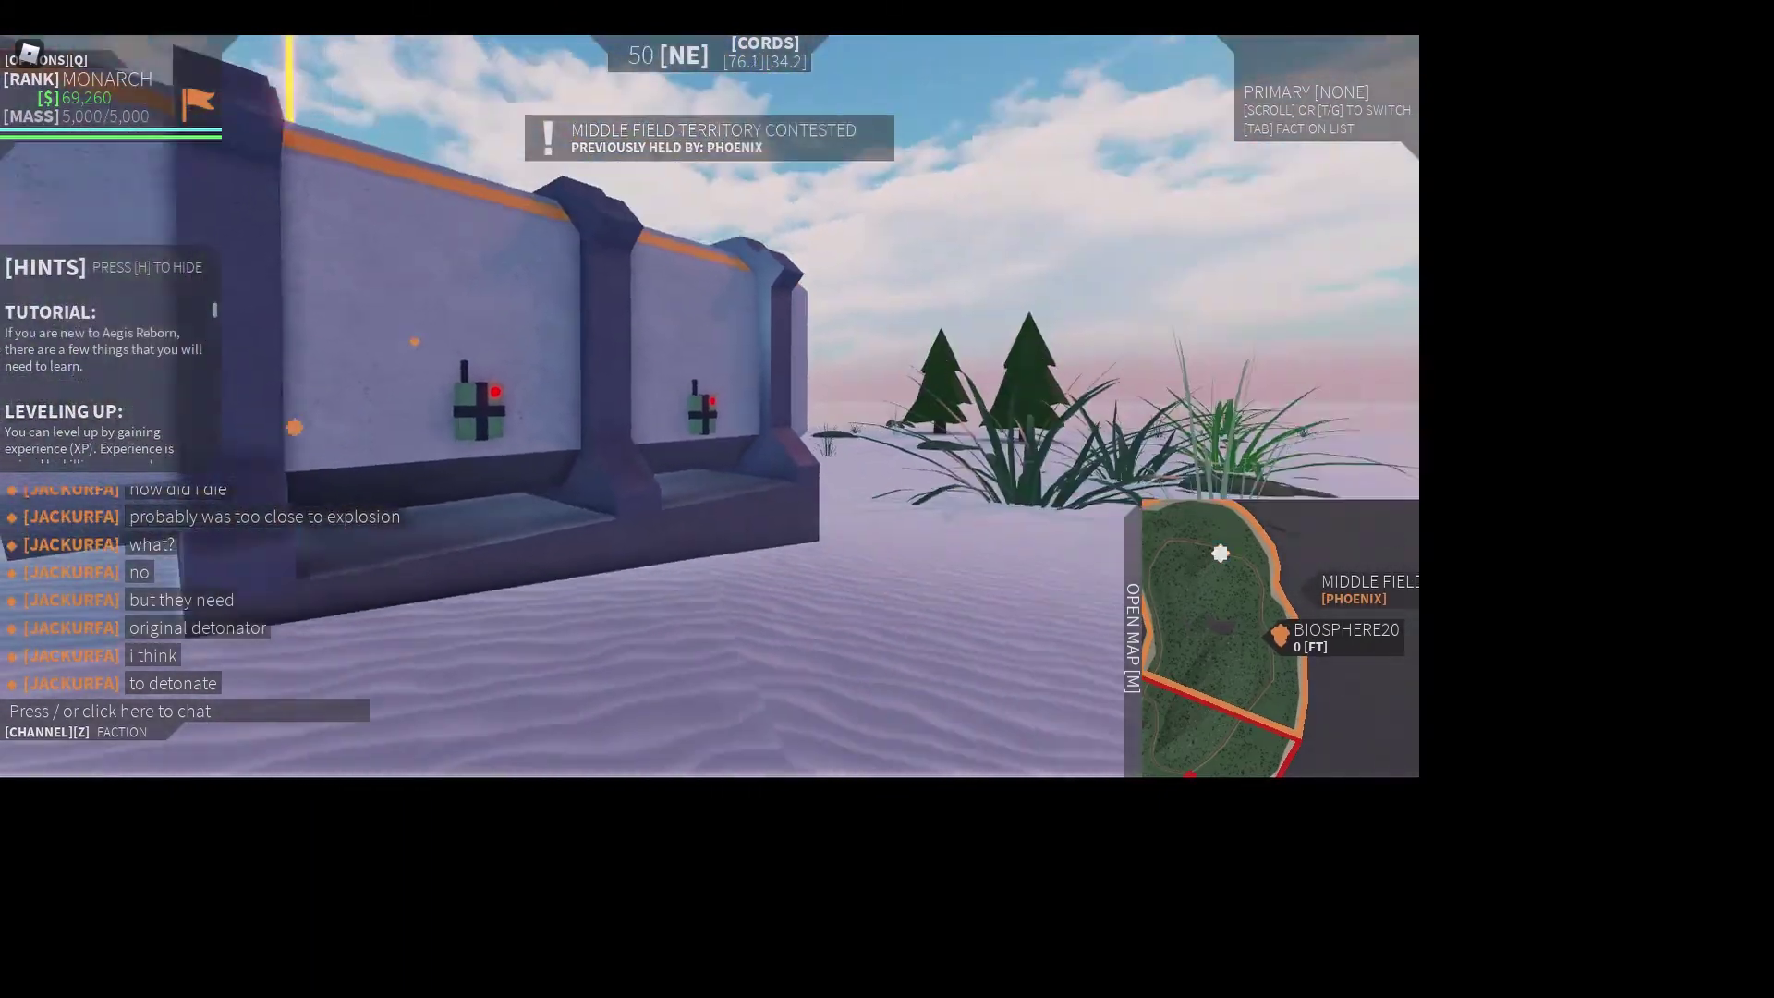
pyautogui.scroll(-4, 711, 406)
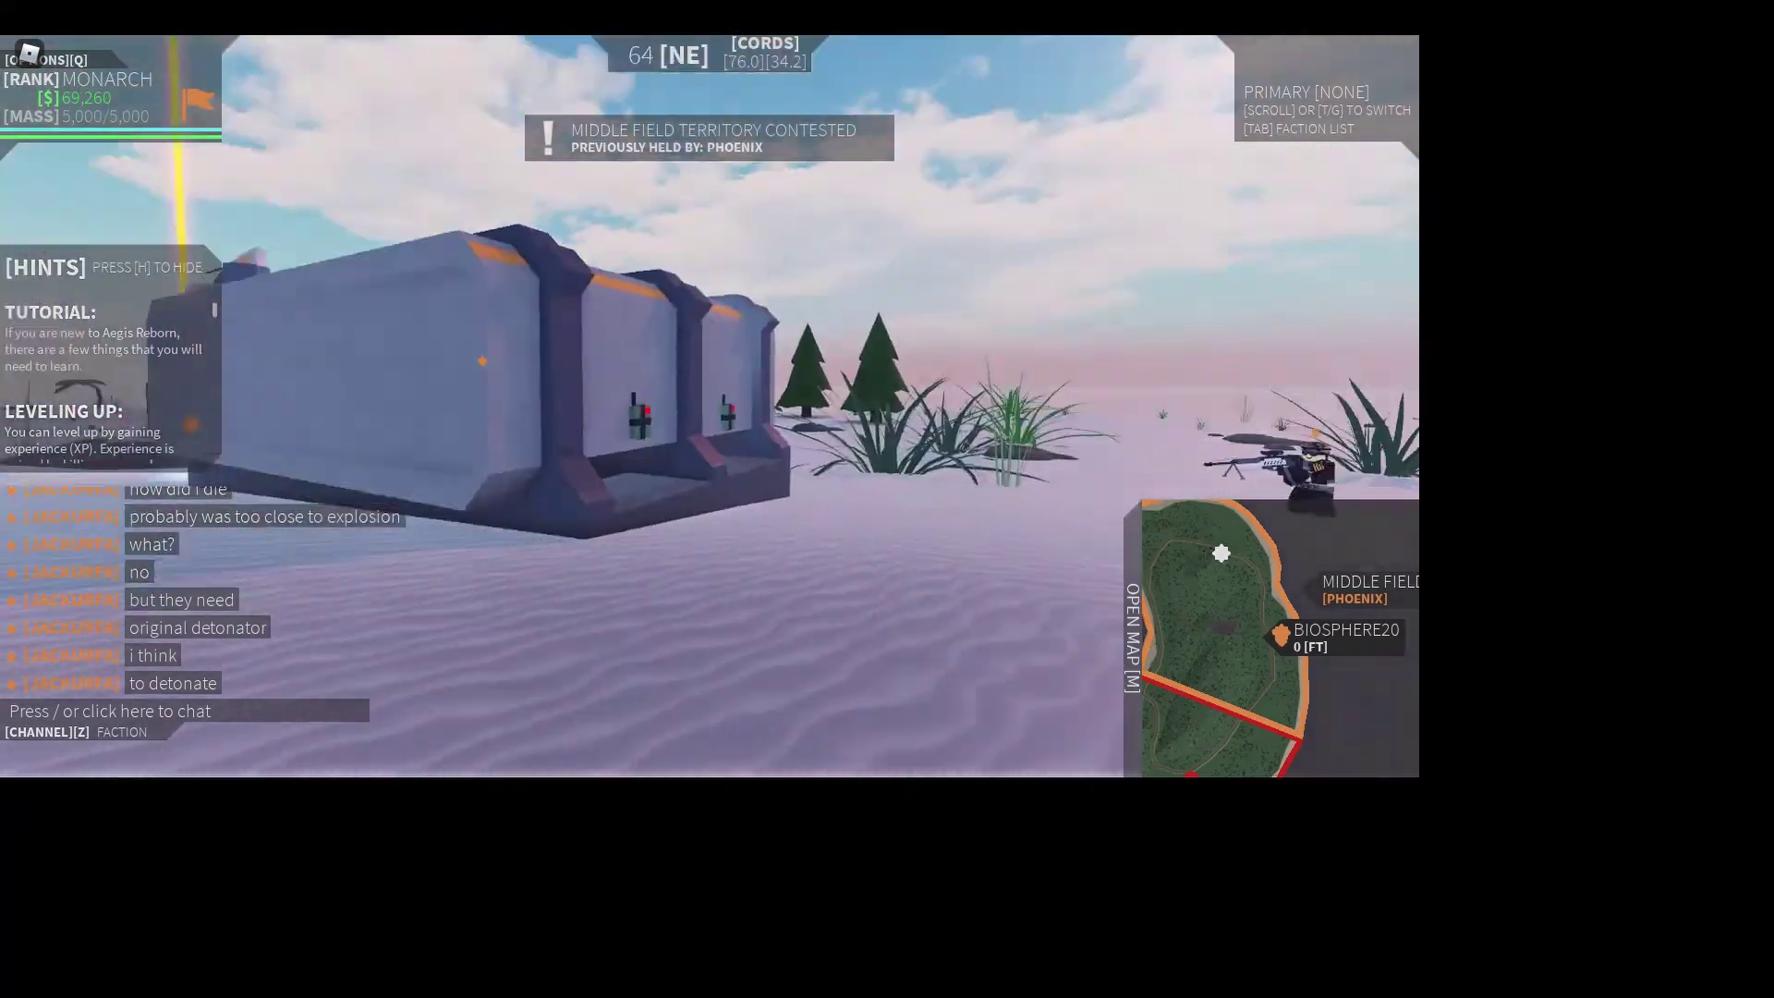
pyautogui.scroll(3, 710, 407)
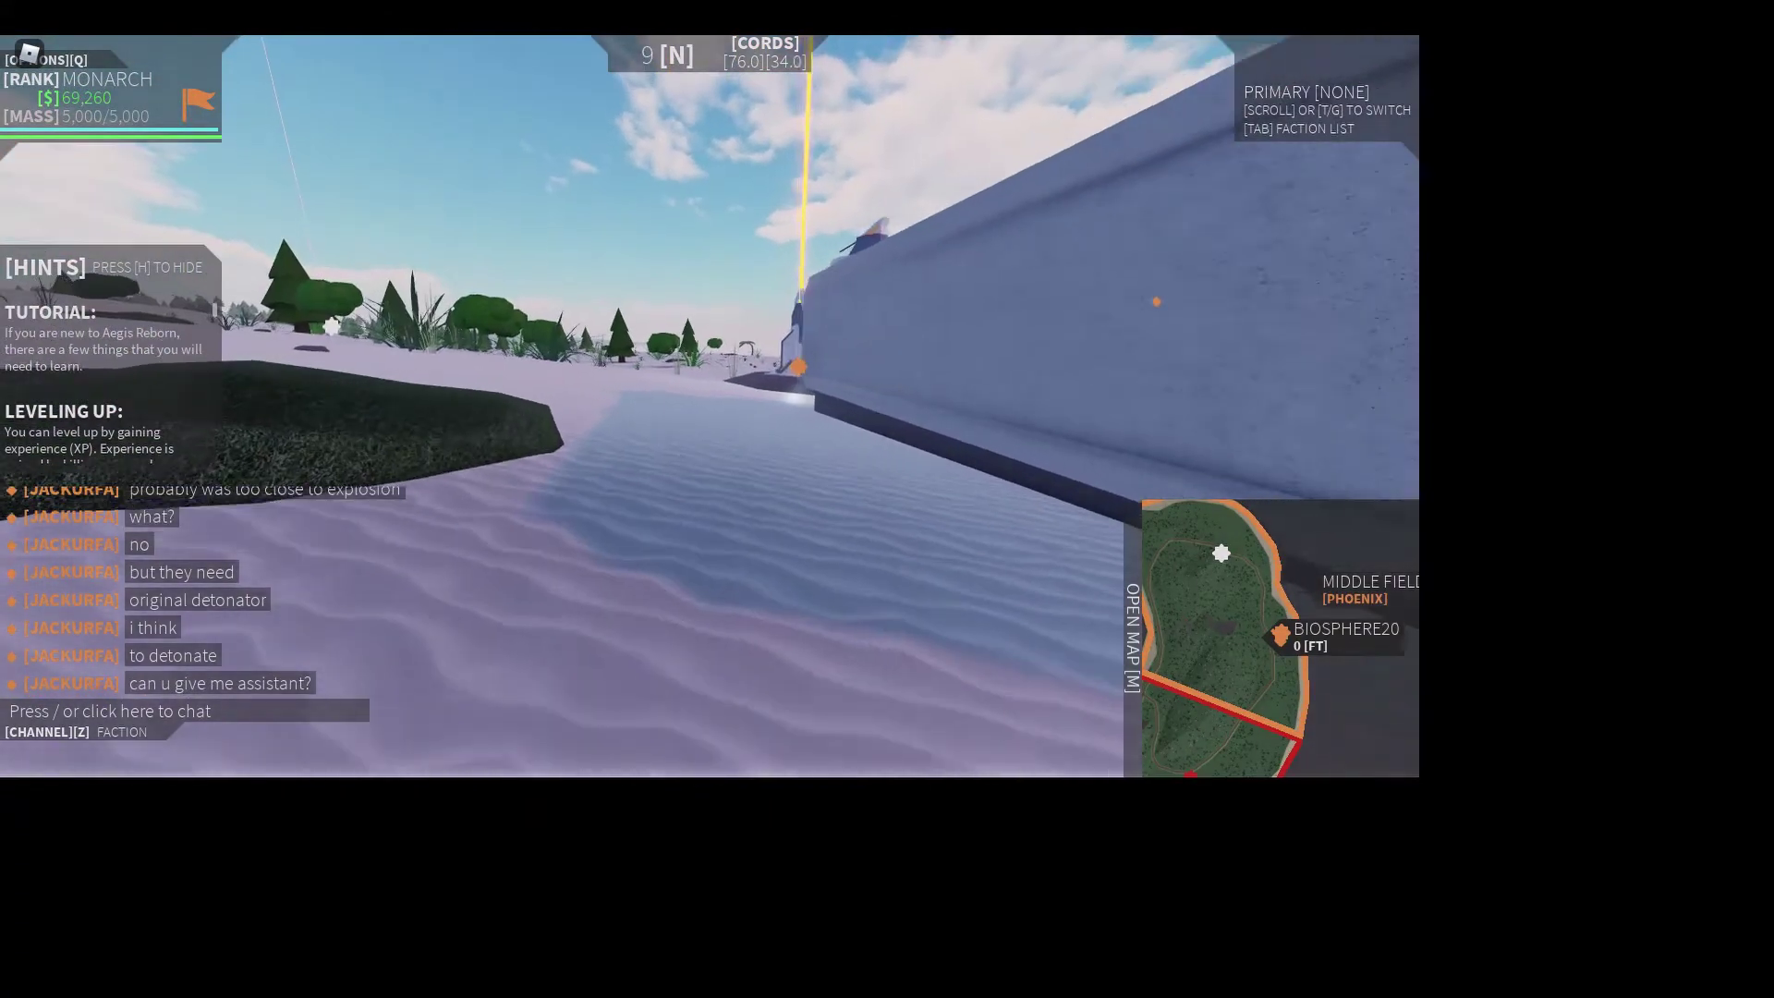
pyautogui.press('w')
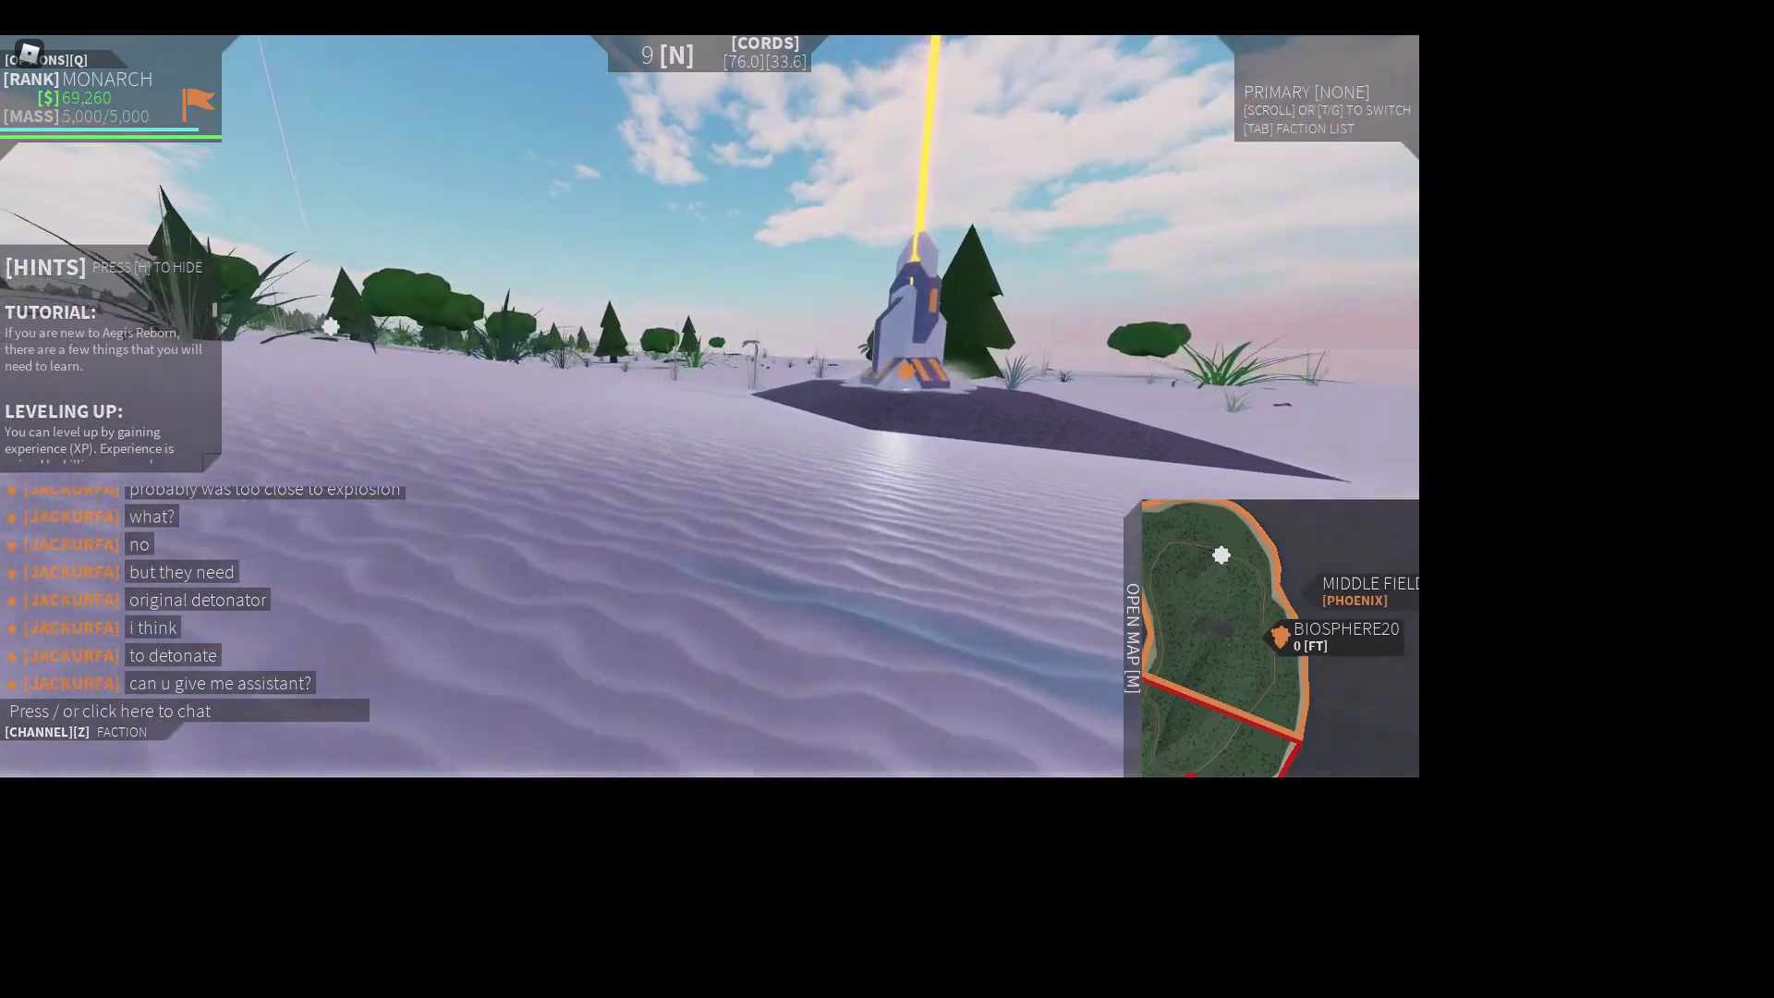
pyautogui.press('w')
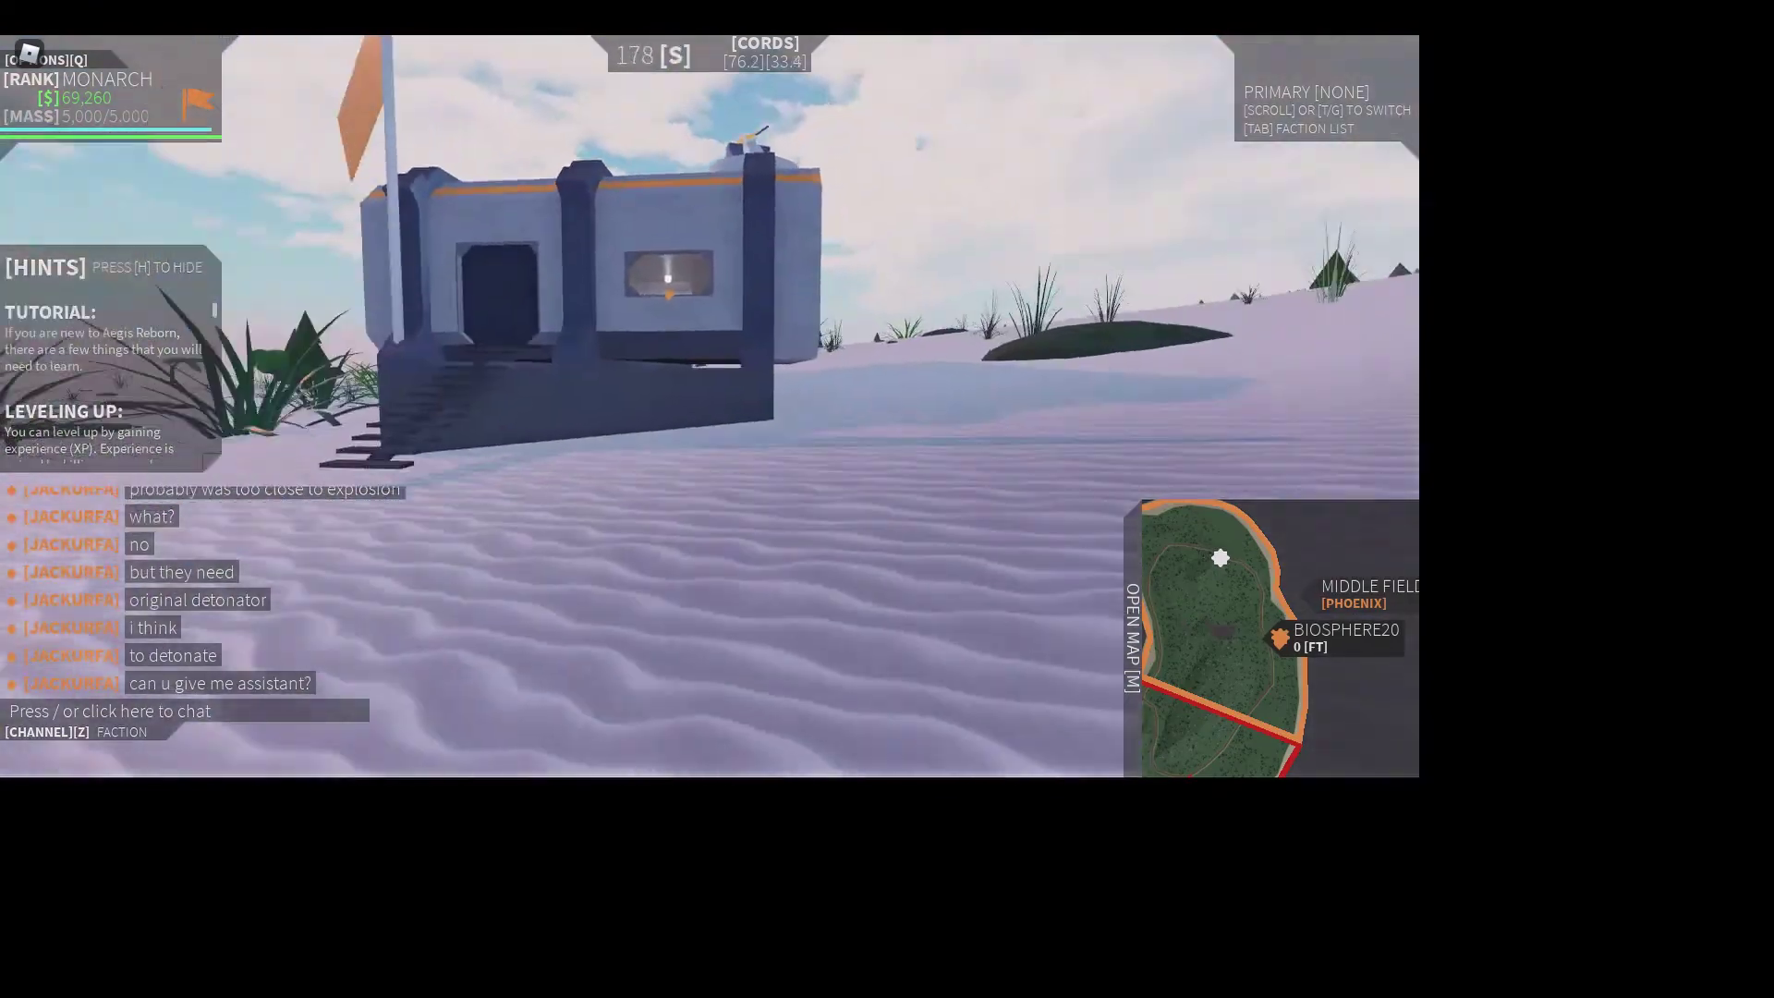
pyautogui.press('t')
pyautogui.press('t')
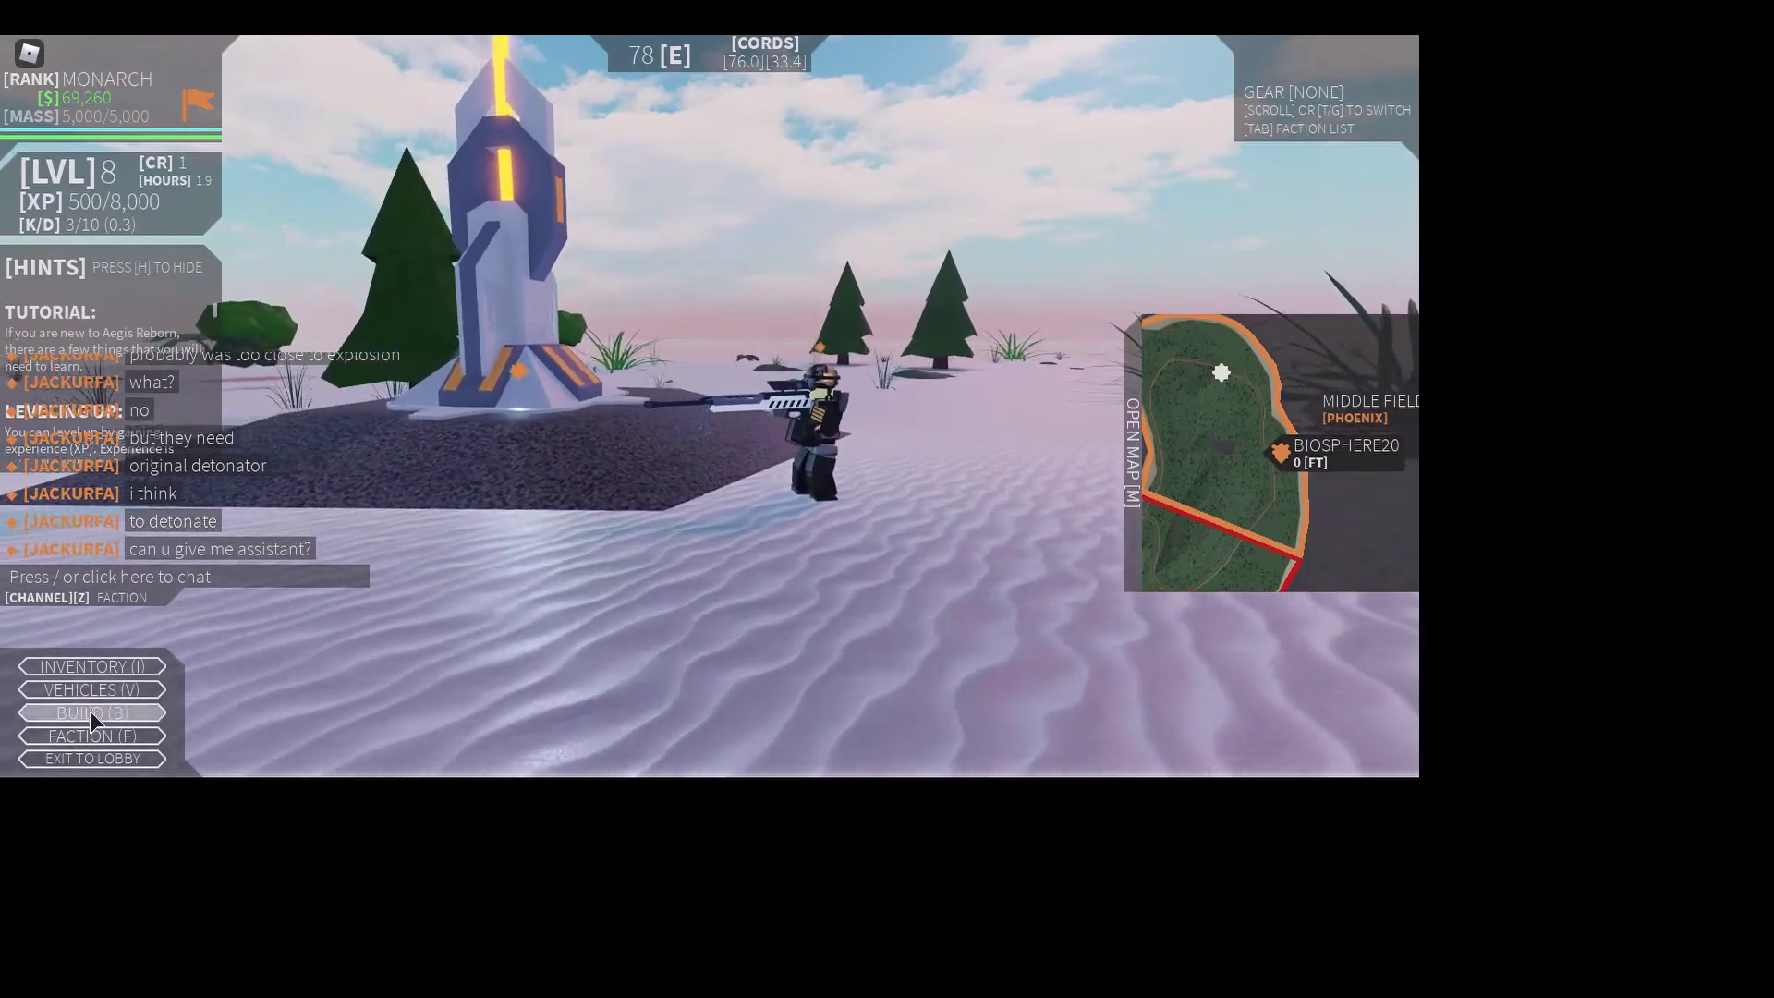
# - Bring up the build catalogue's Buildings list and choose the PDX2-30MM anti-air turret
pyautogui.click(93, 712)
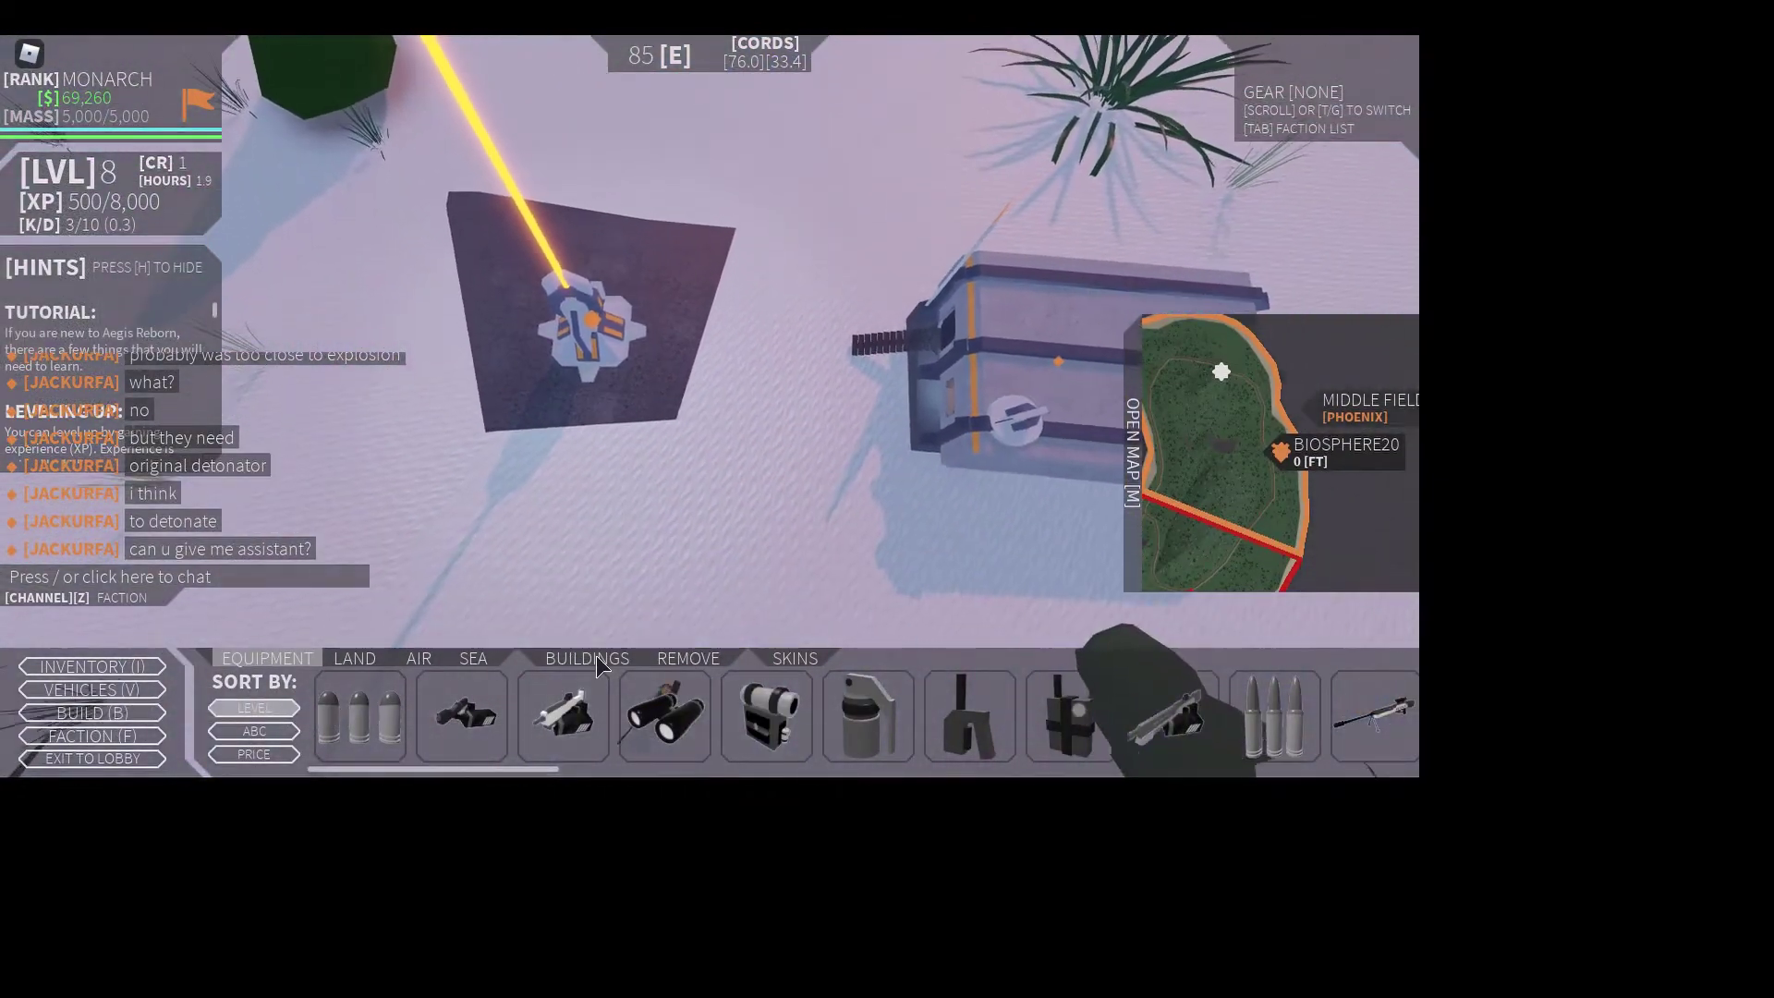
pyautogui.click(597, 657)
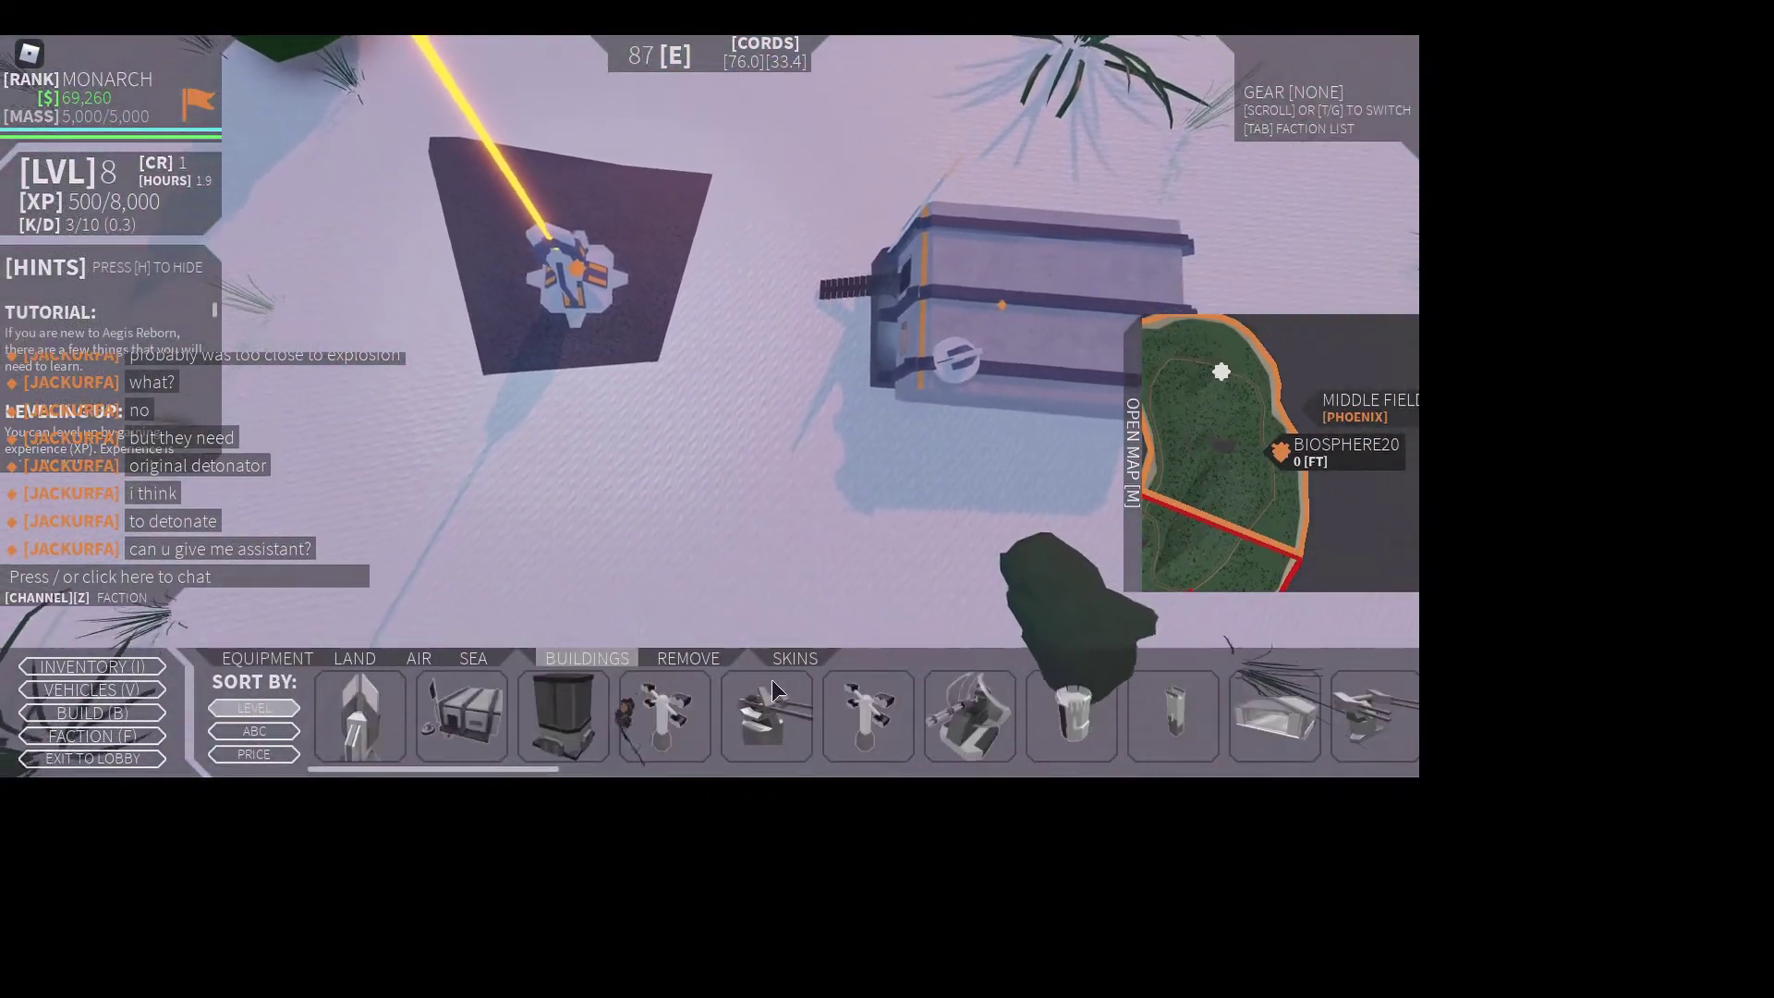
pyautogui.click(784, 731)
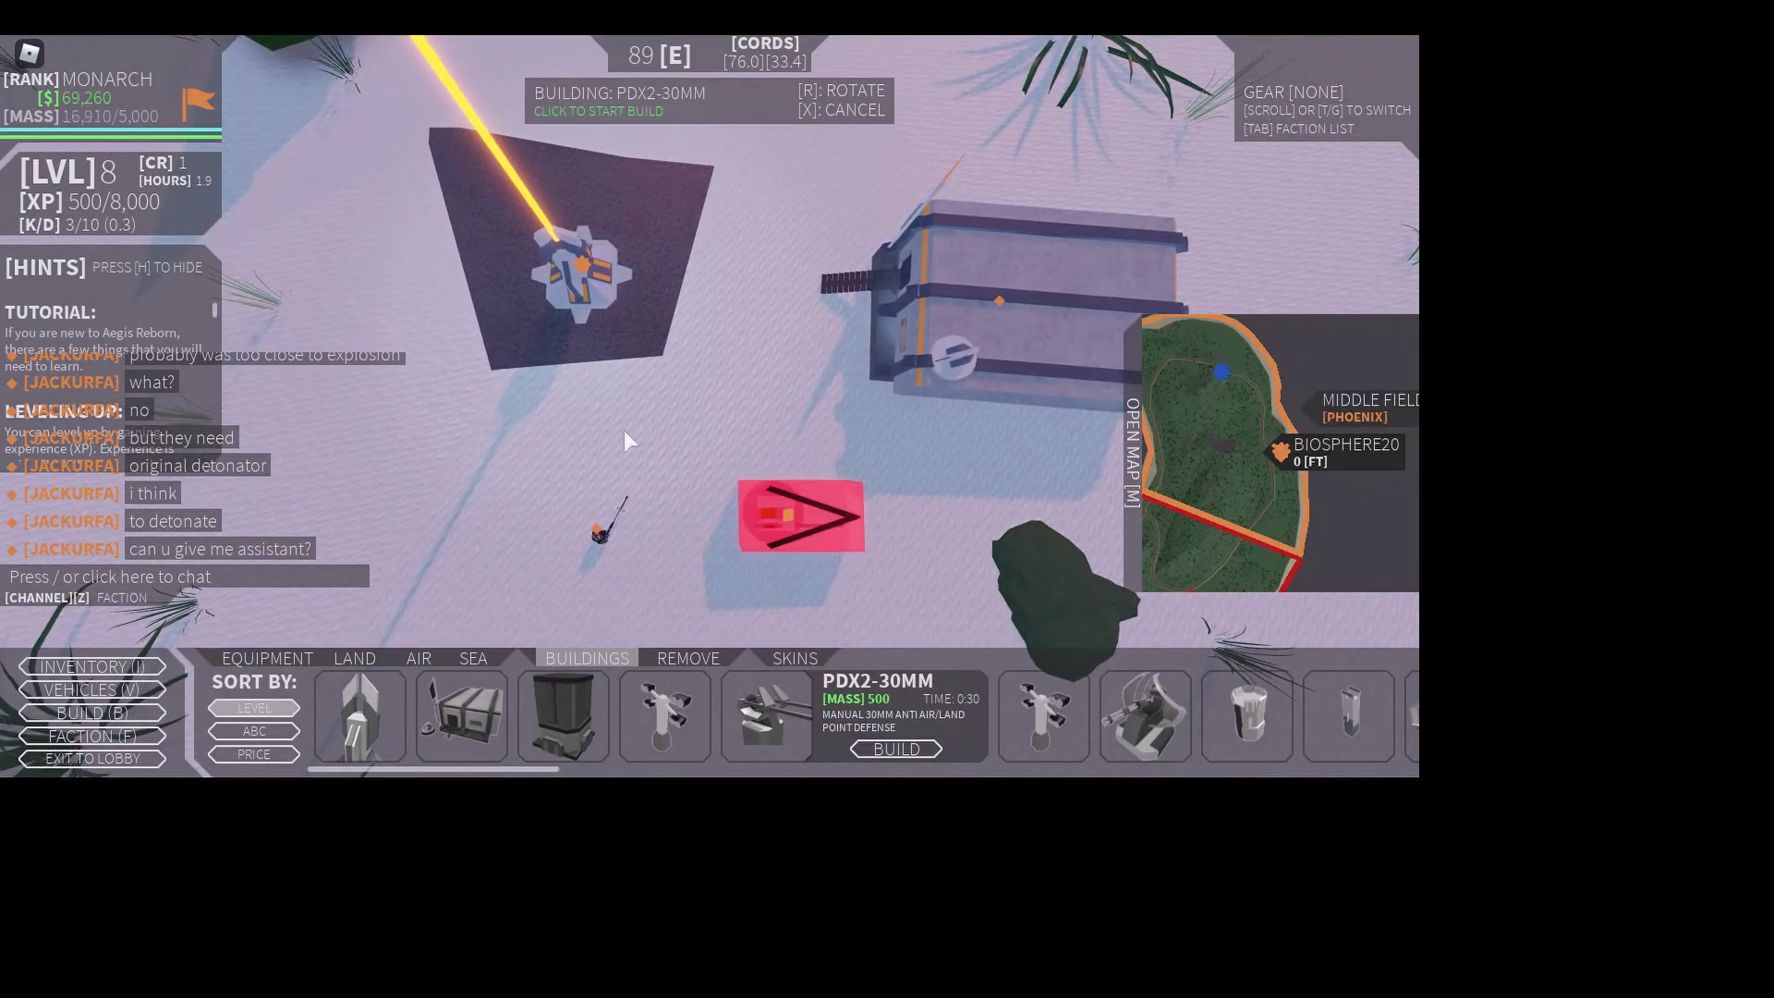
# - Place two PDX2-30MM turrets side by side south of the extractor, rotating between placements
pyautogui.click(722, 541)
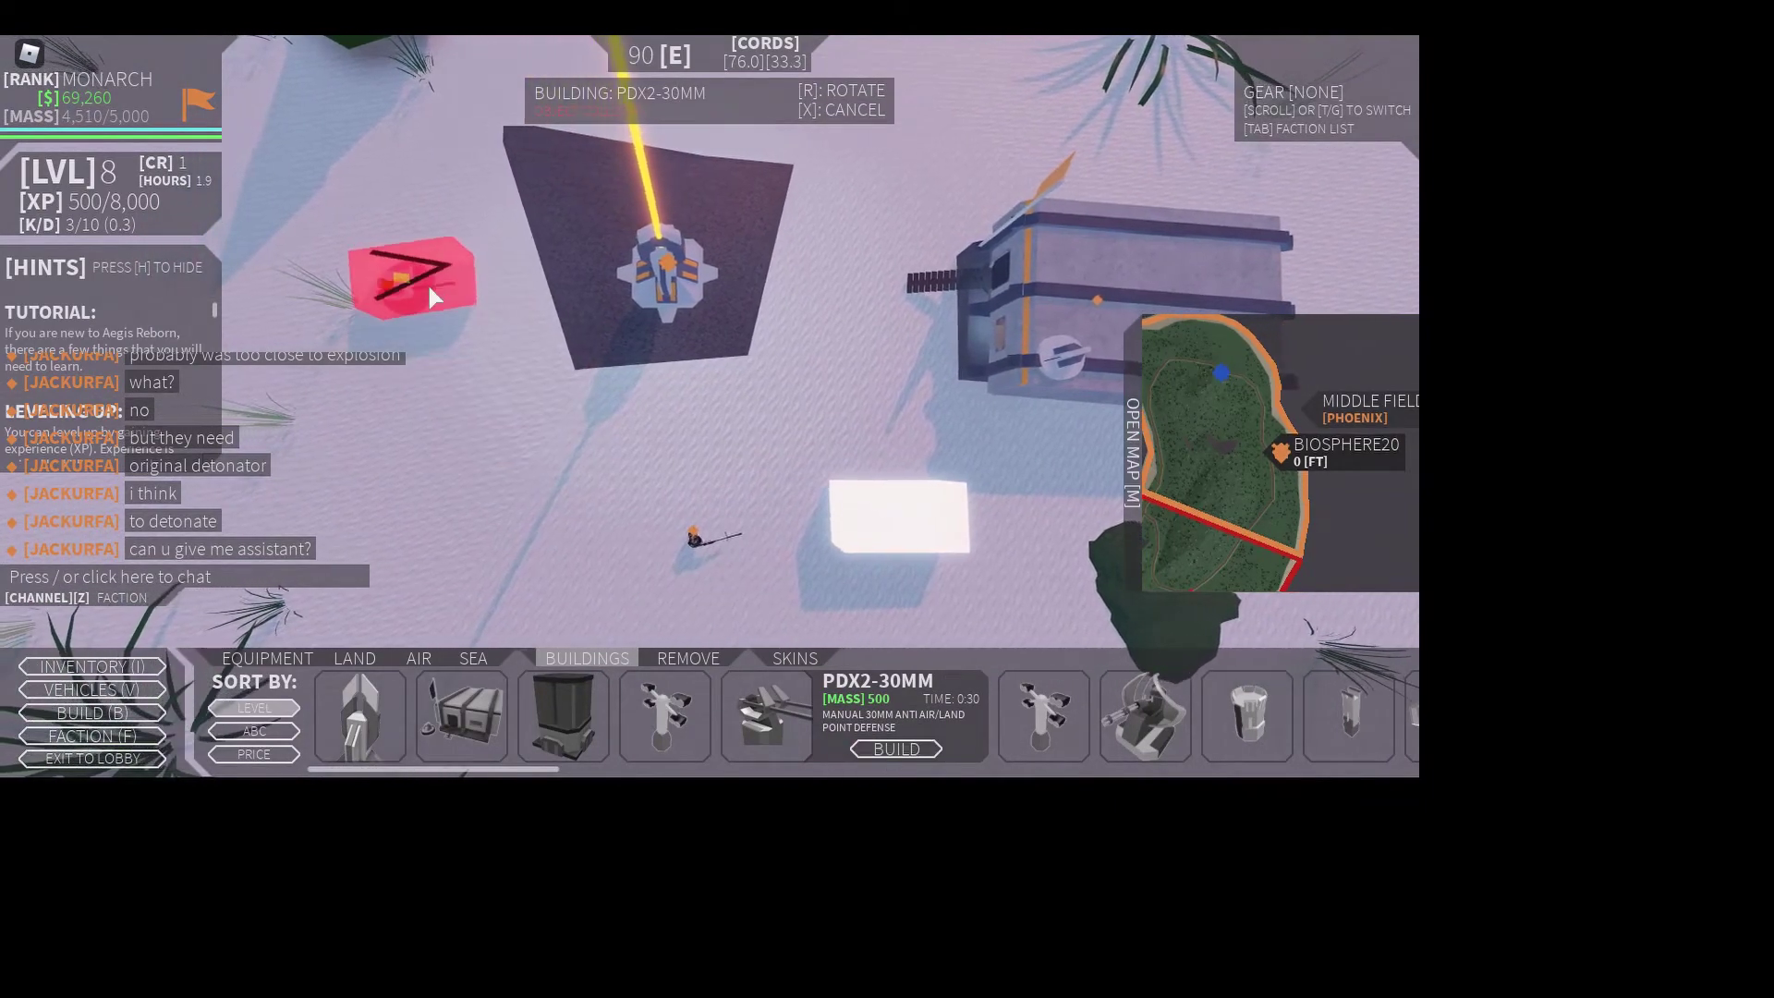
pyautogui.press('r')
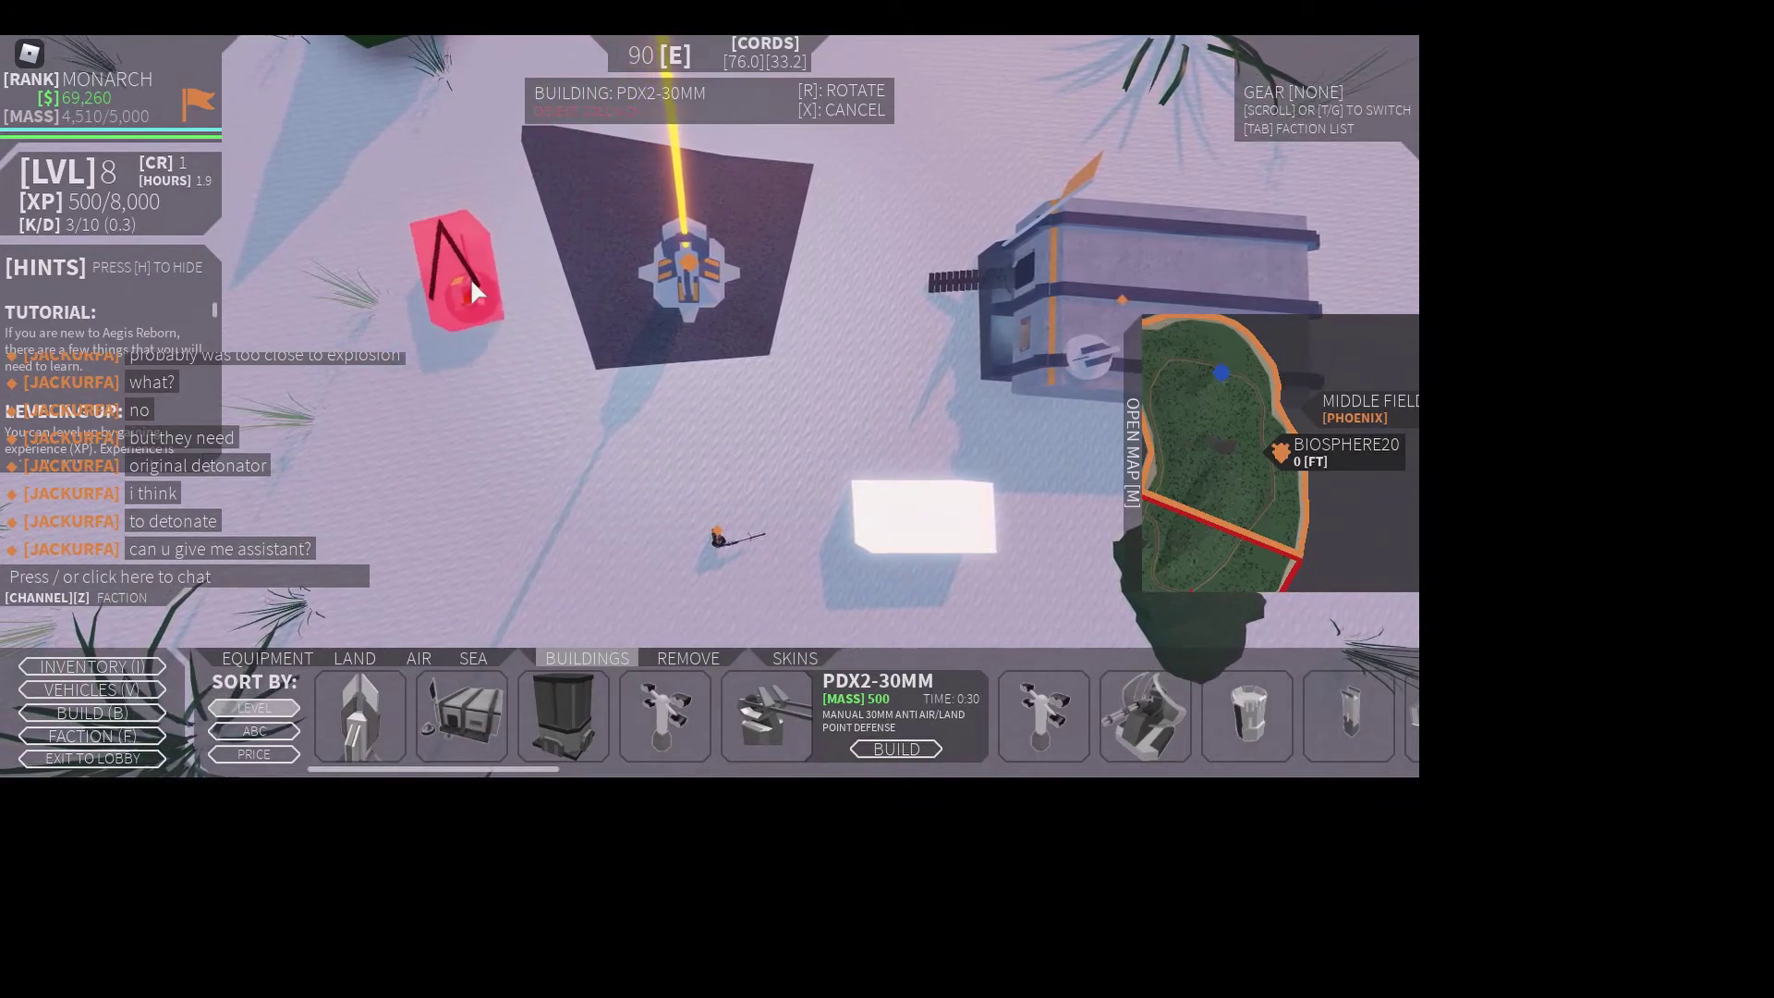
pyautogui.press('r')
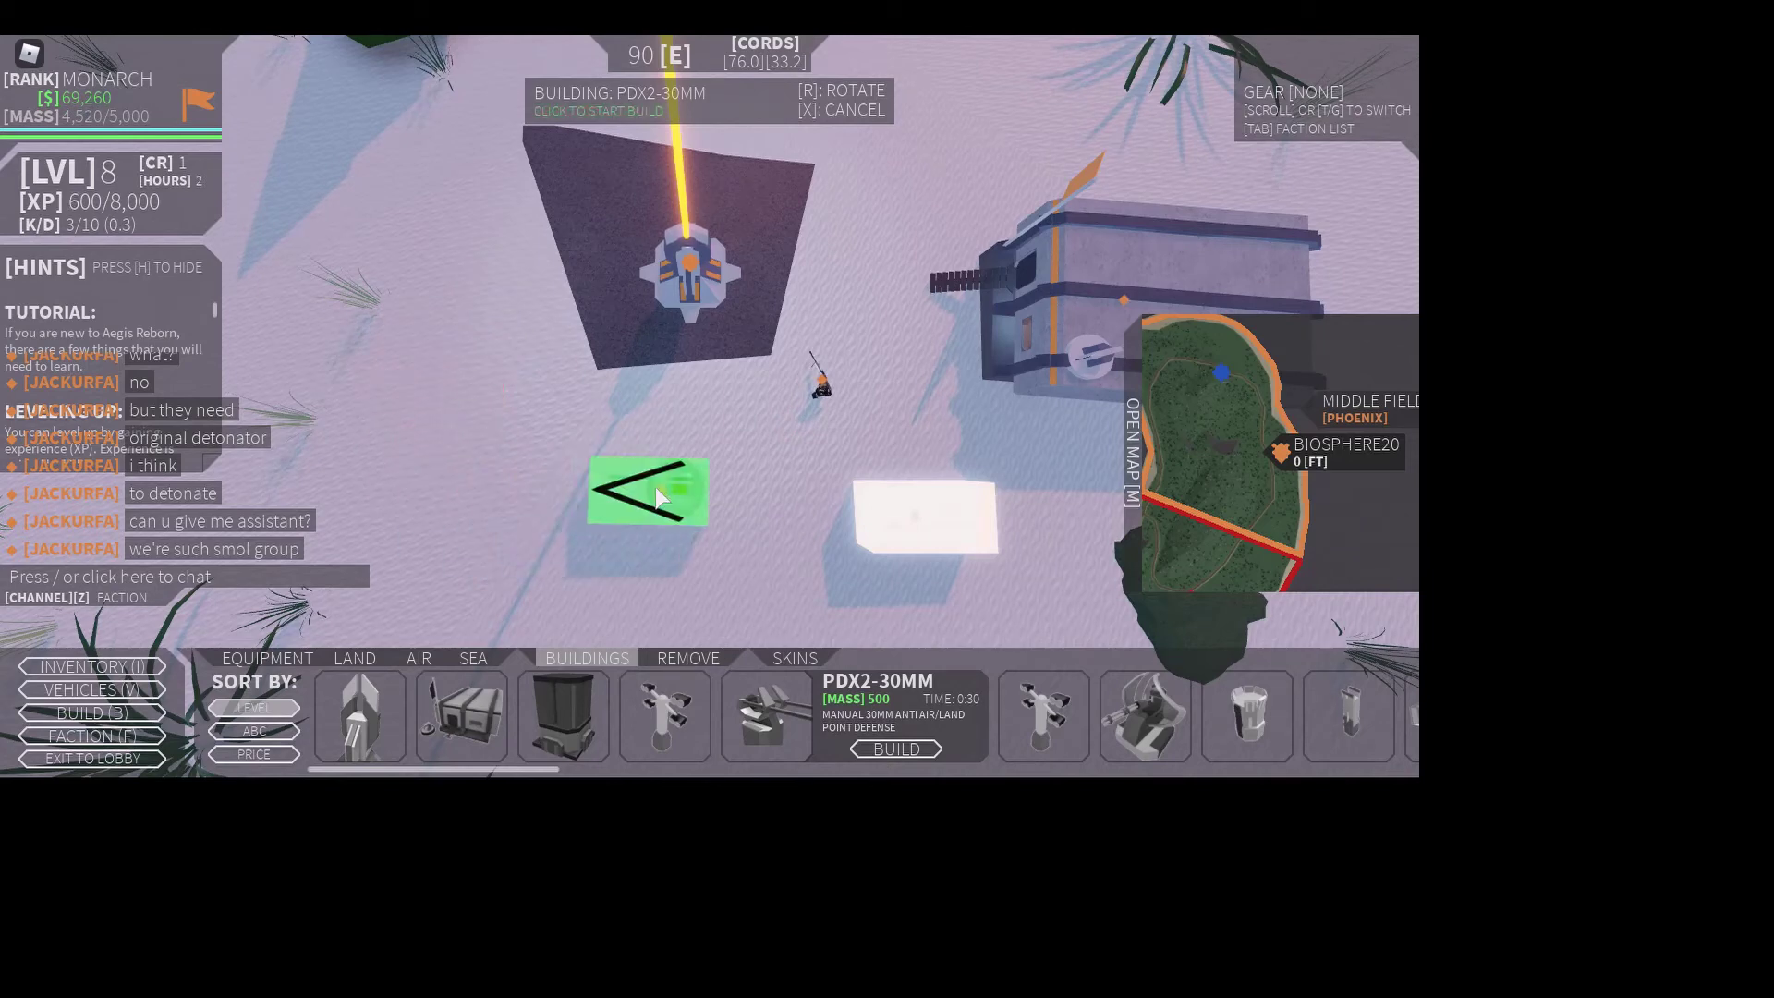
pyautogui.click(663, 506)
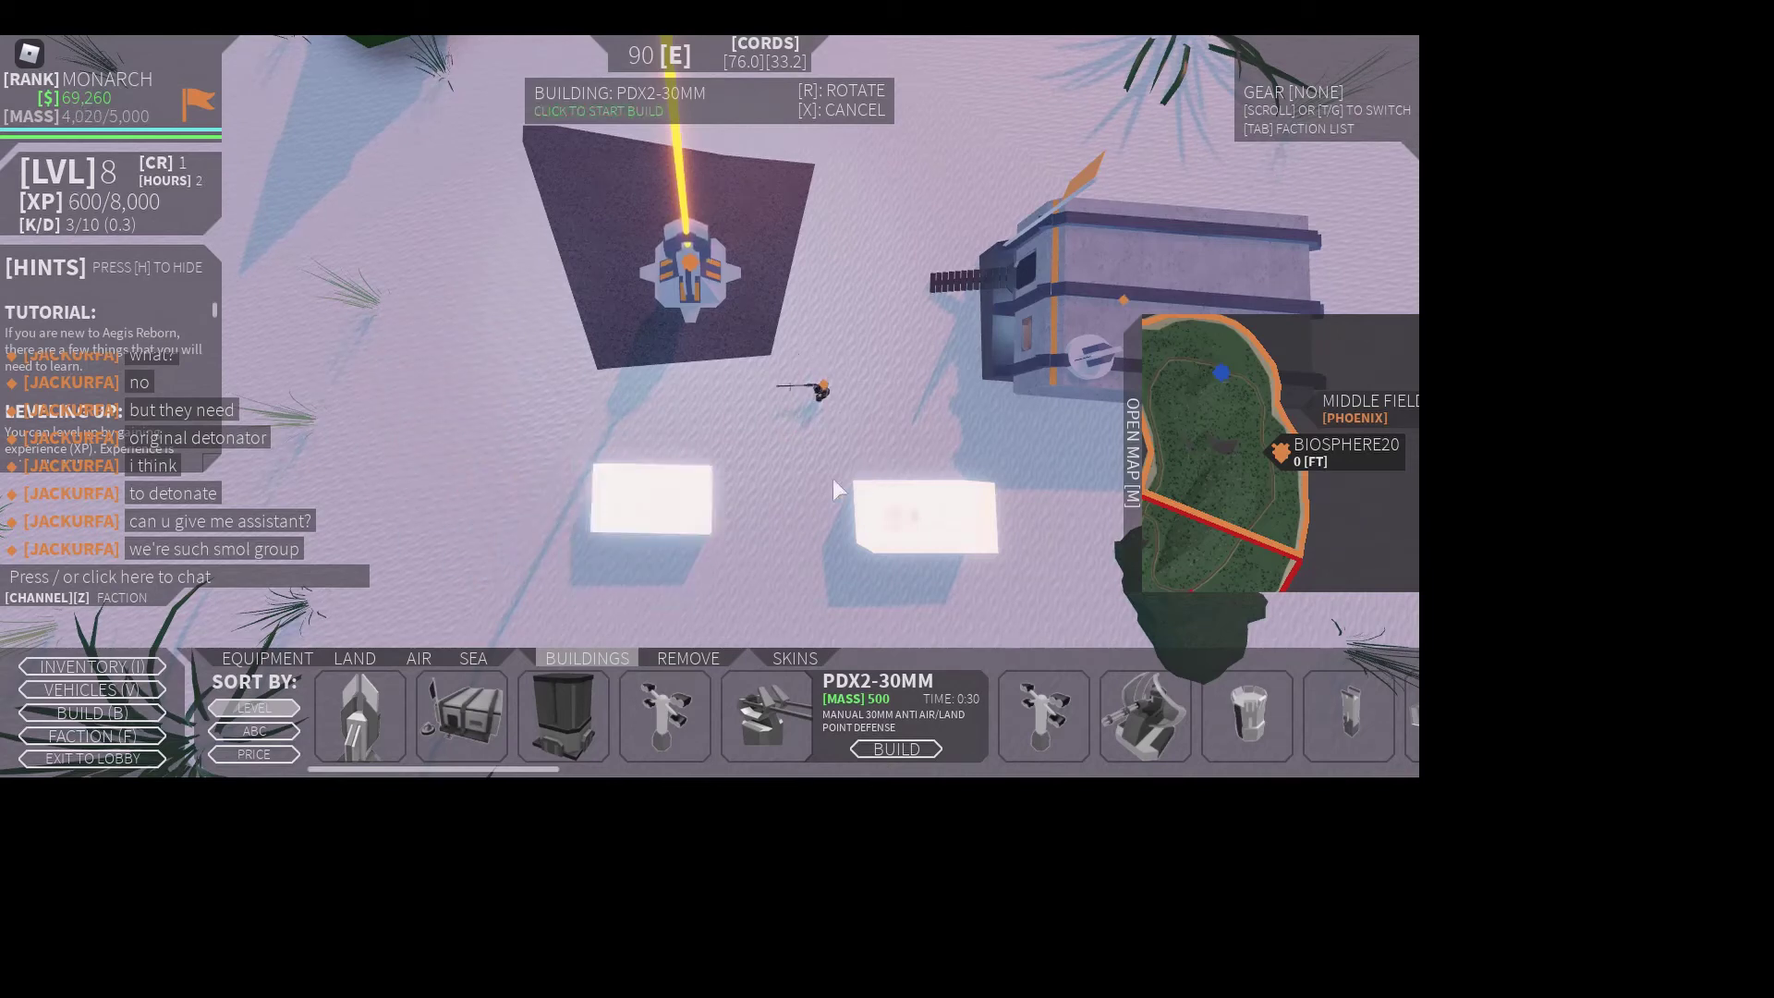
pyautogui.scroll(-2, 586, 693)
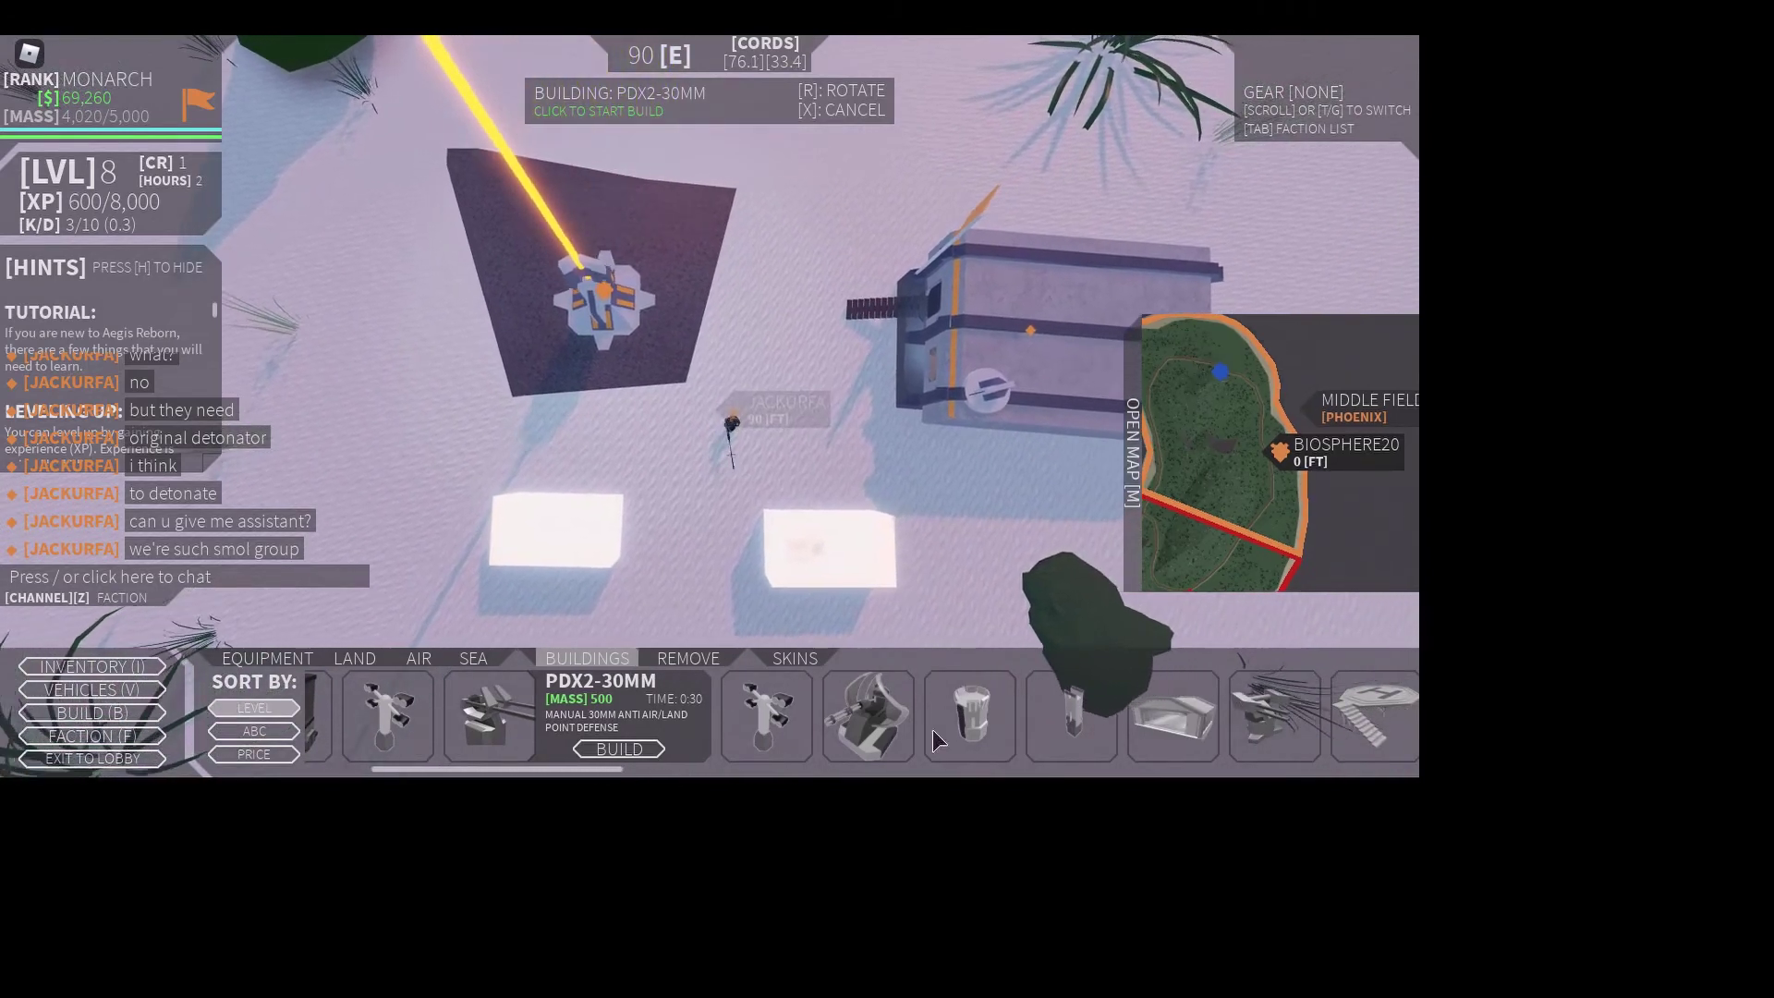
# - Select POST-A and place wall posts north and northeast of the base
pyautogui.click(985, 732)
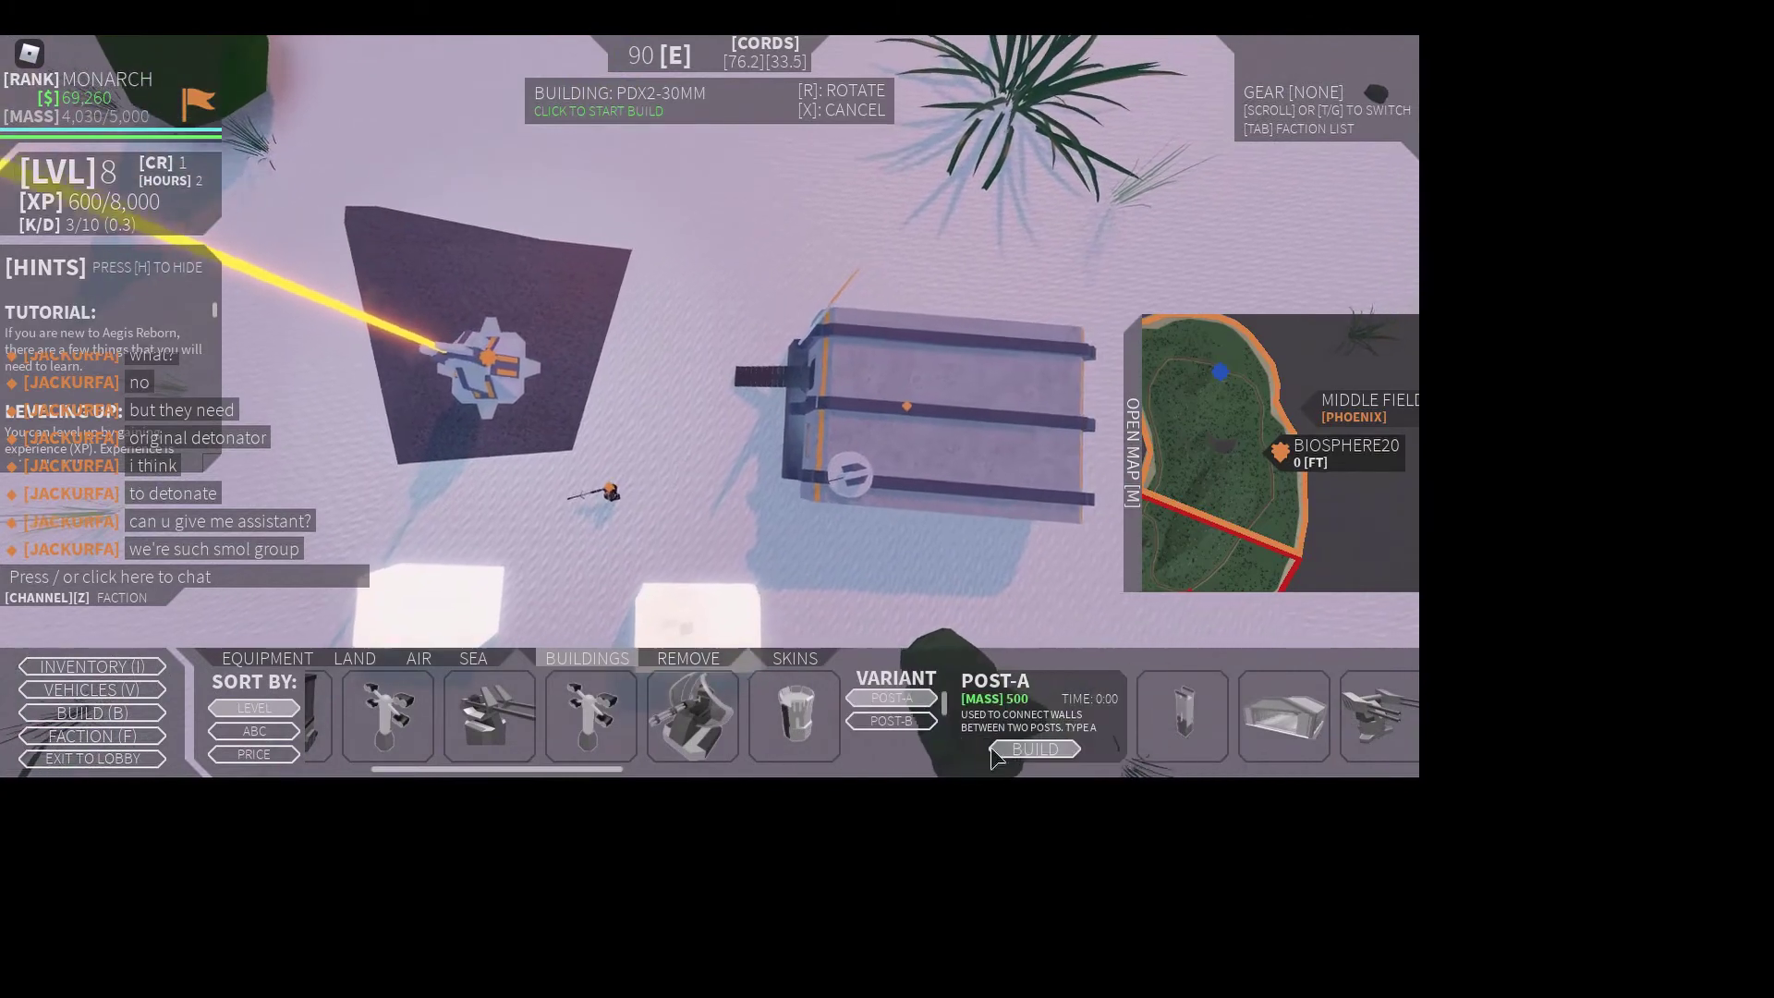
pyautogui.click(984, 732)
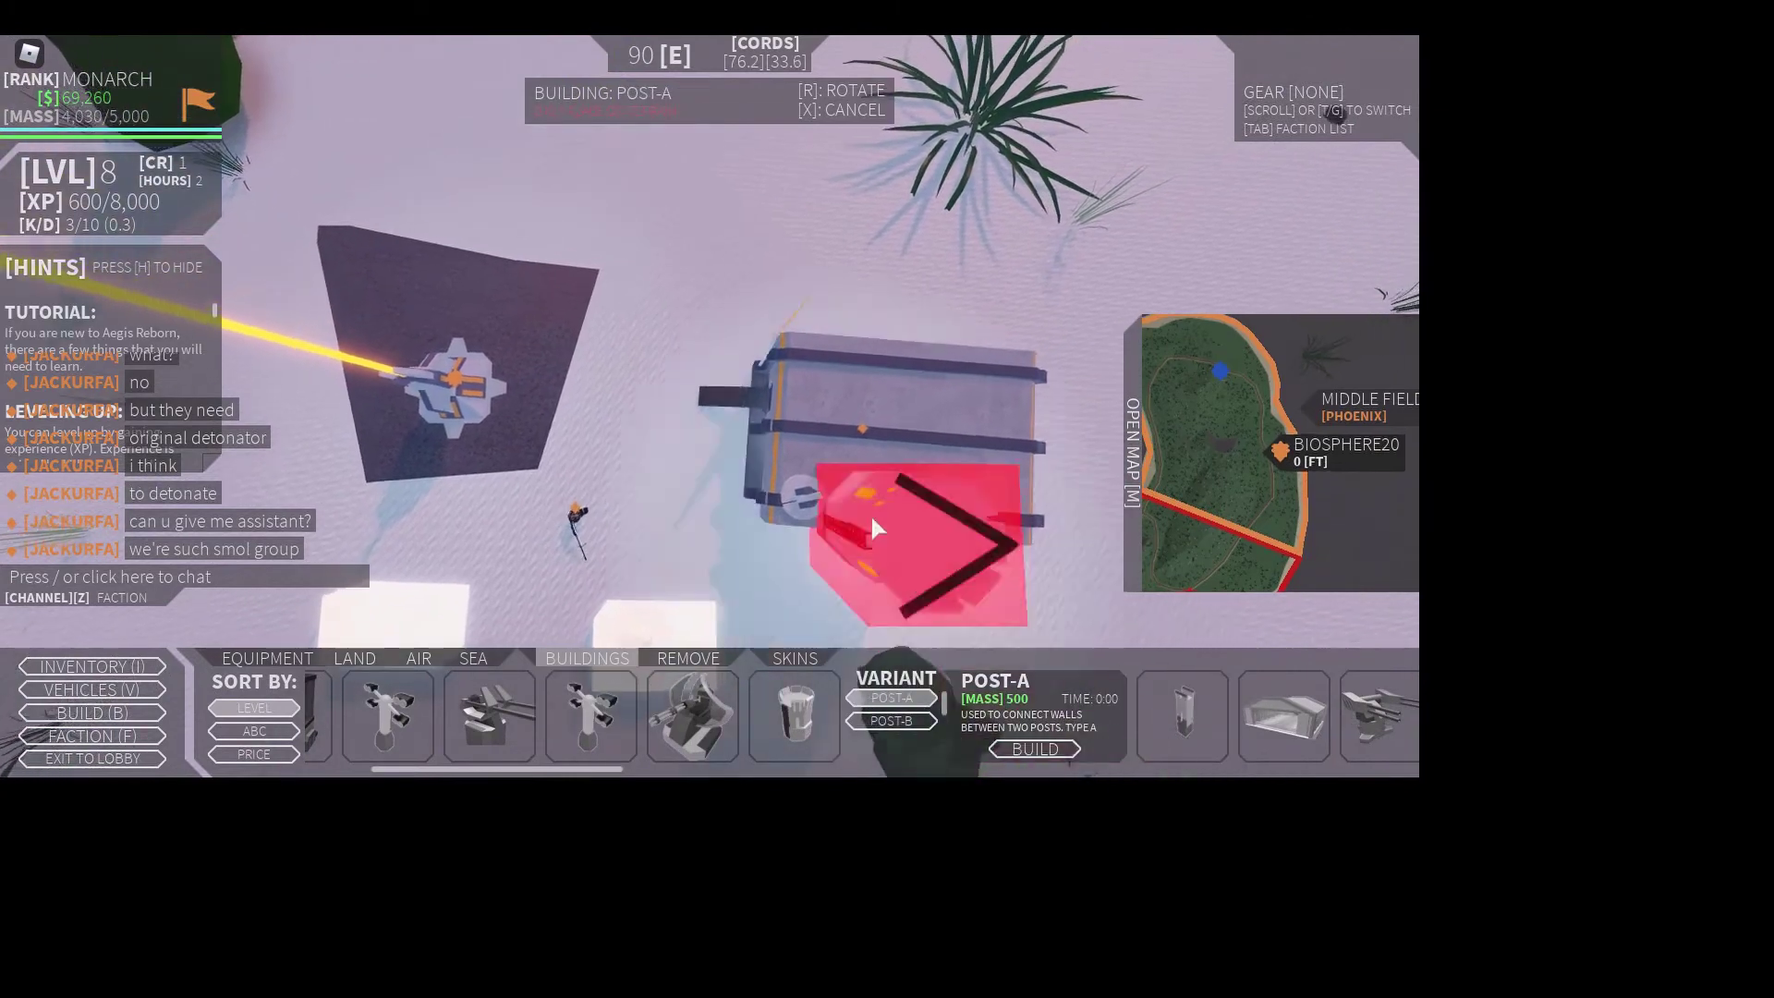
pyautogui.scroll(-3, 1014, 229)
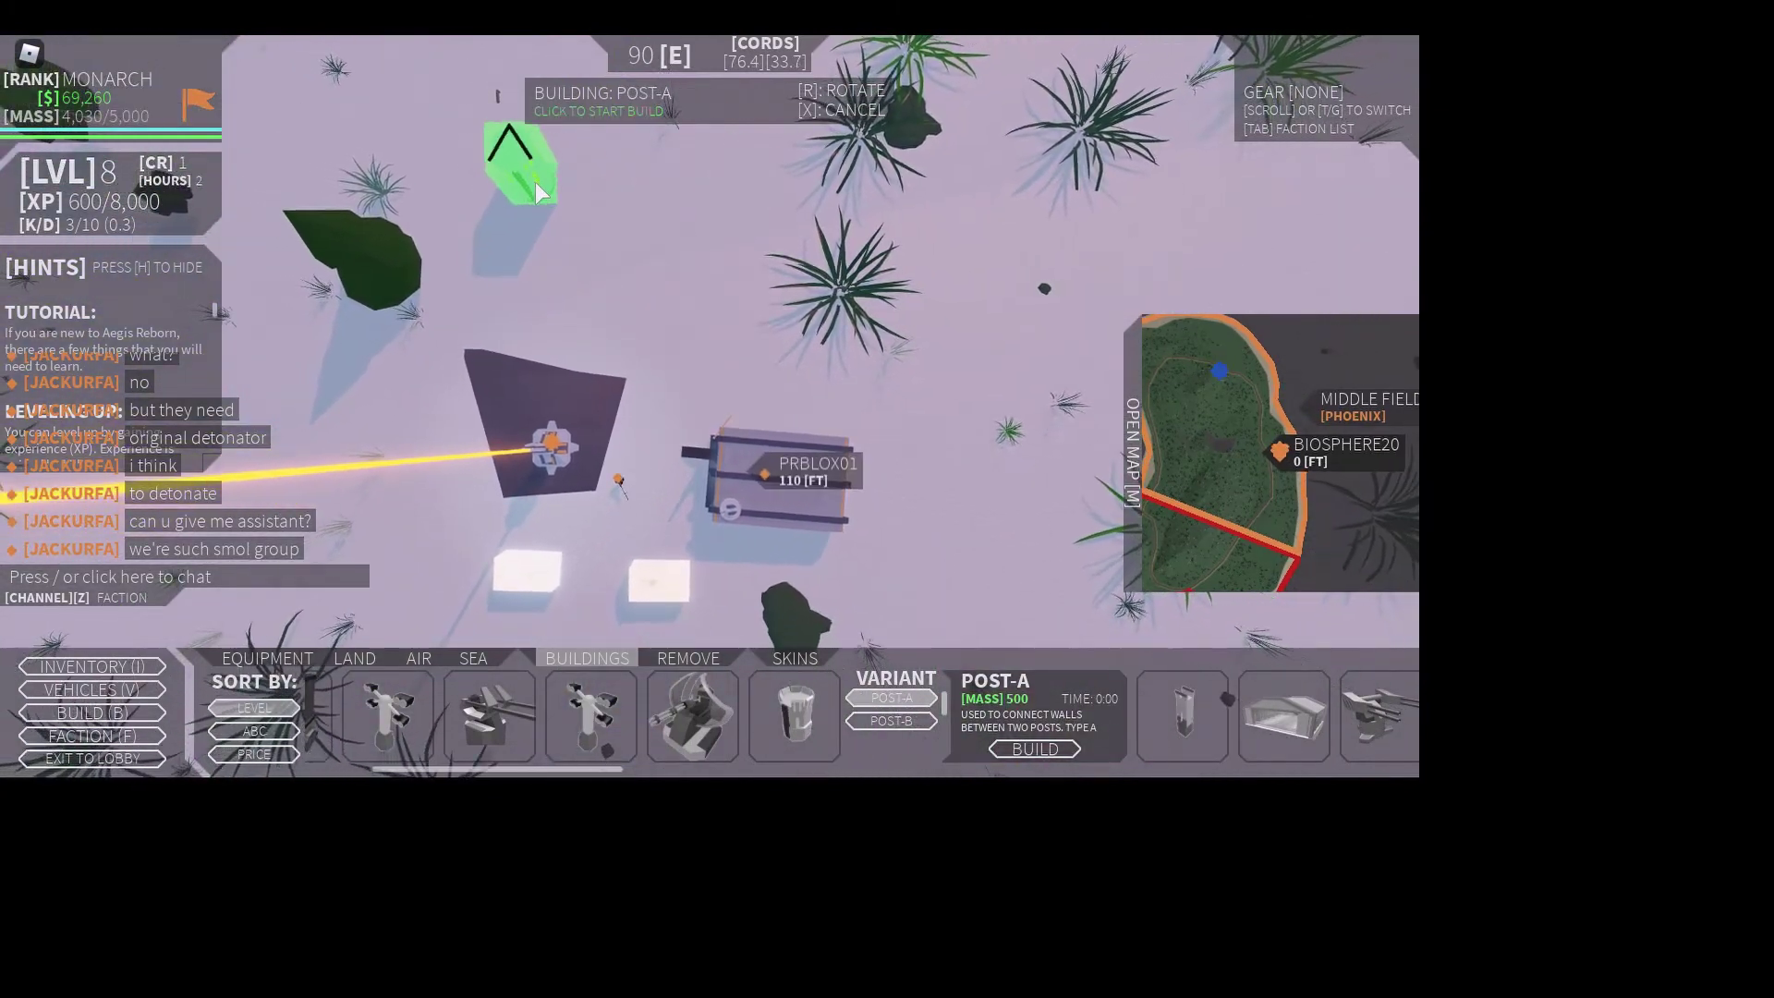
pyautogui.click(462, 125)
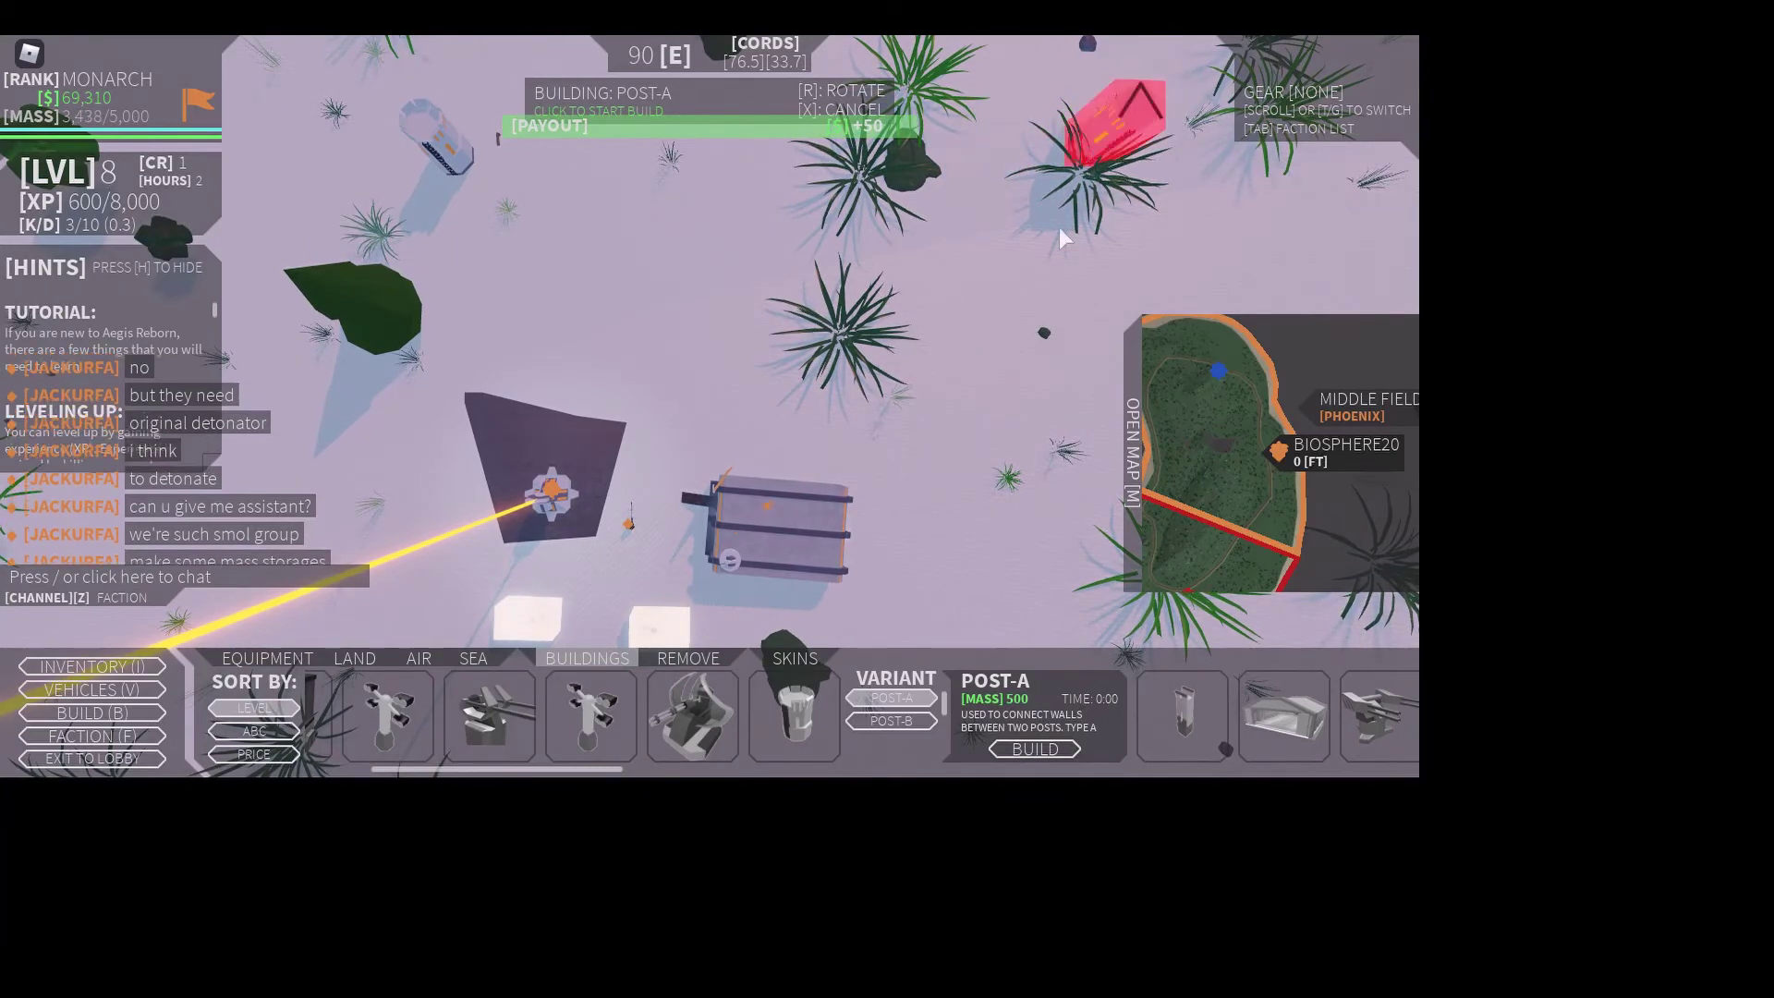
pyautogui.click(1074, 155)
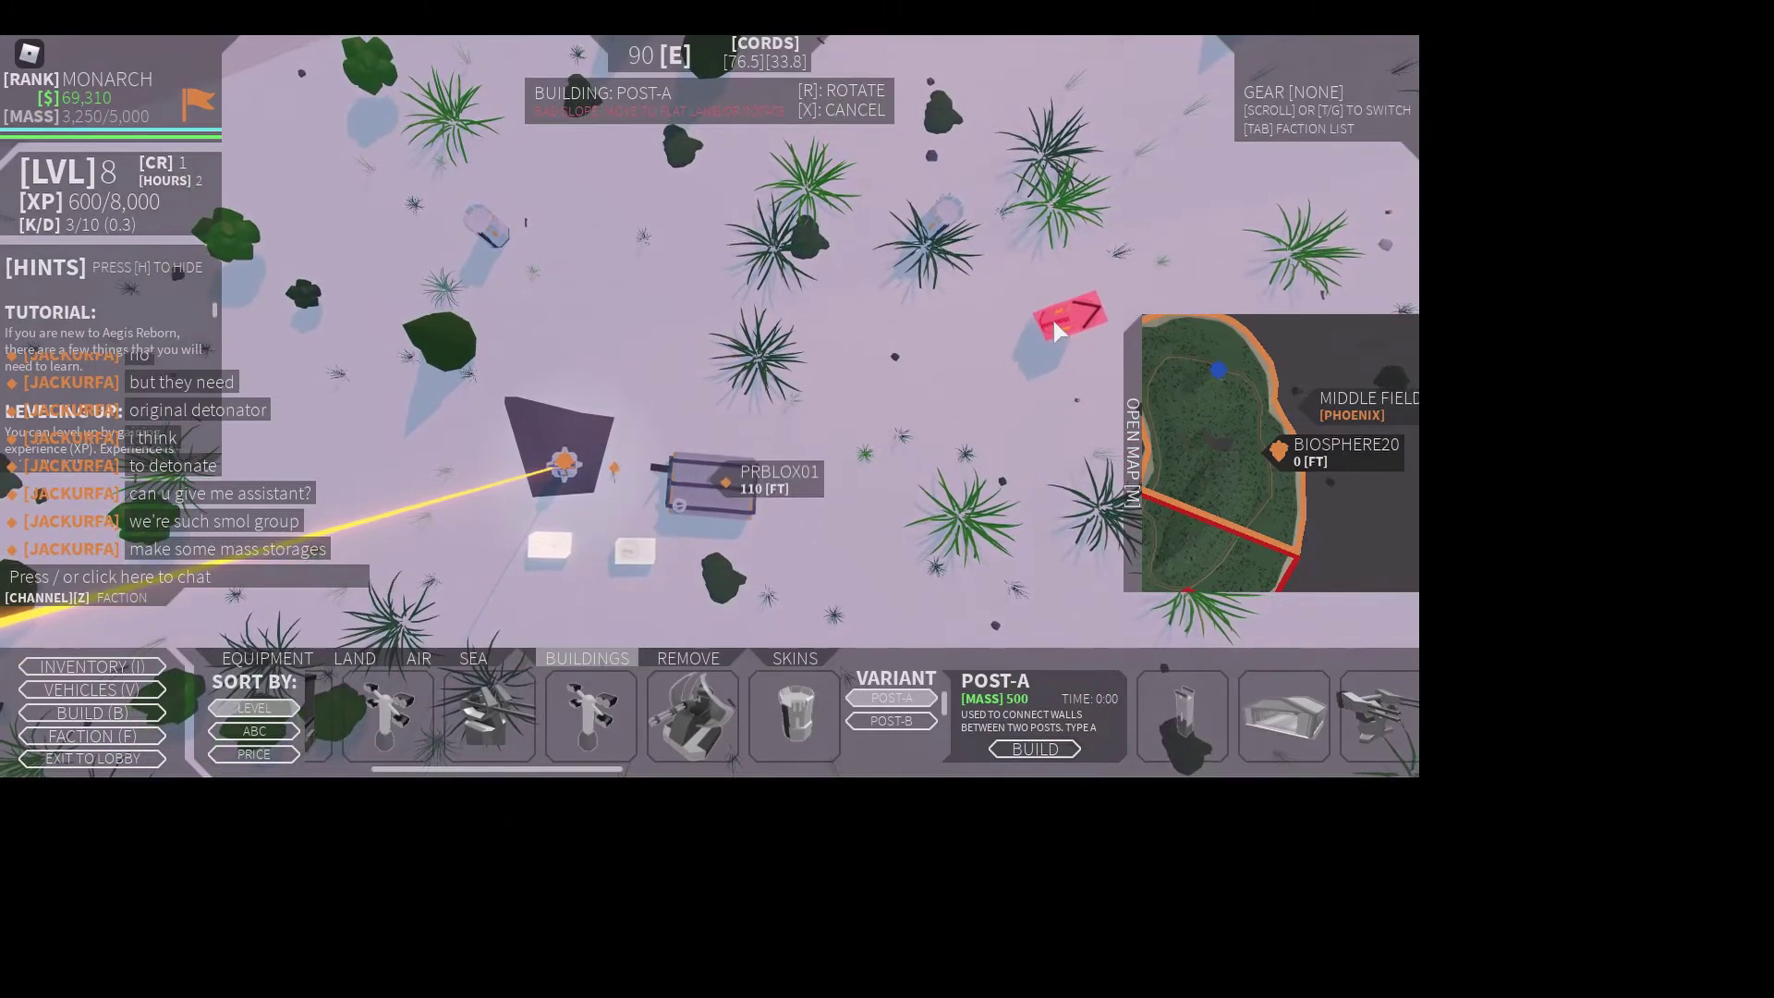
pyautogui.scroll(2, 1040, 313)
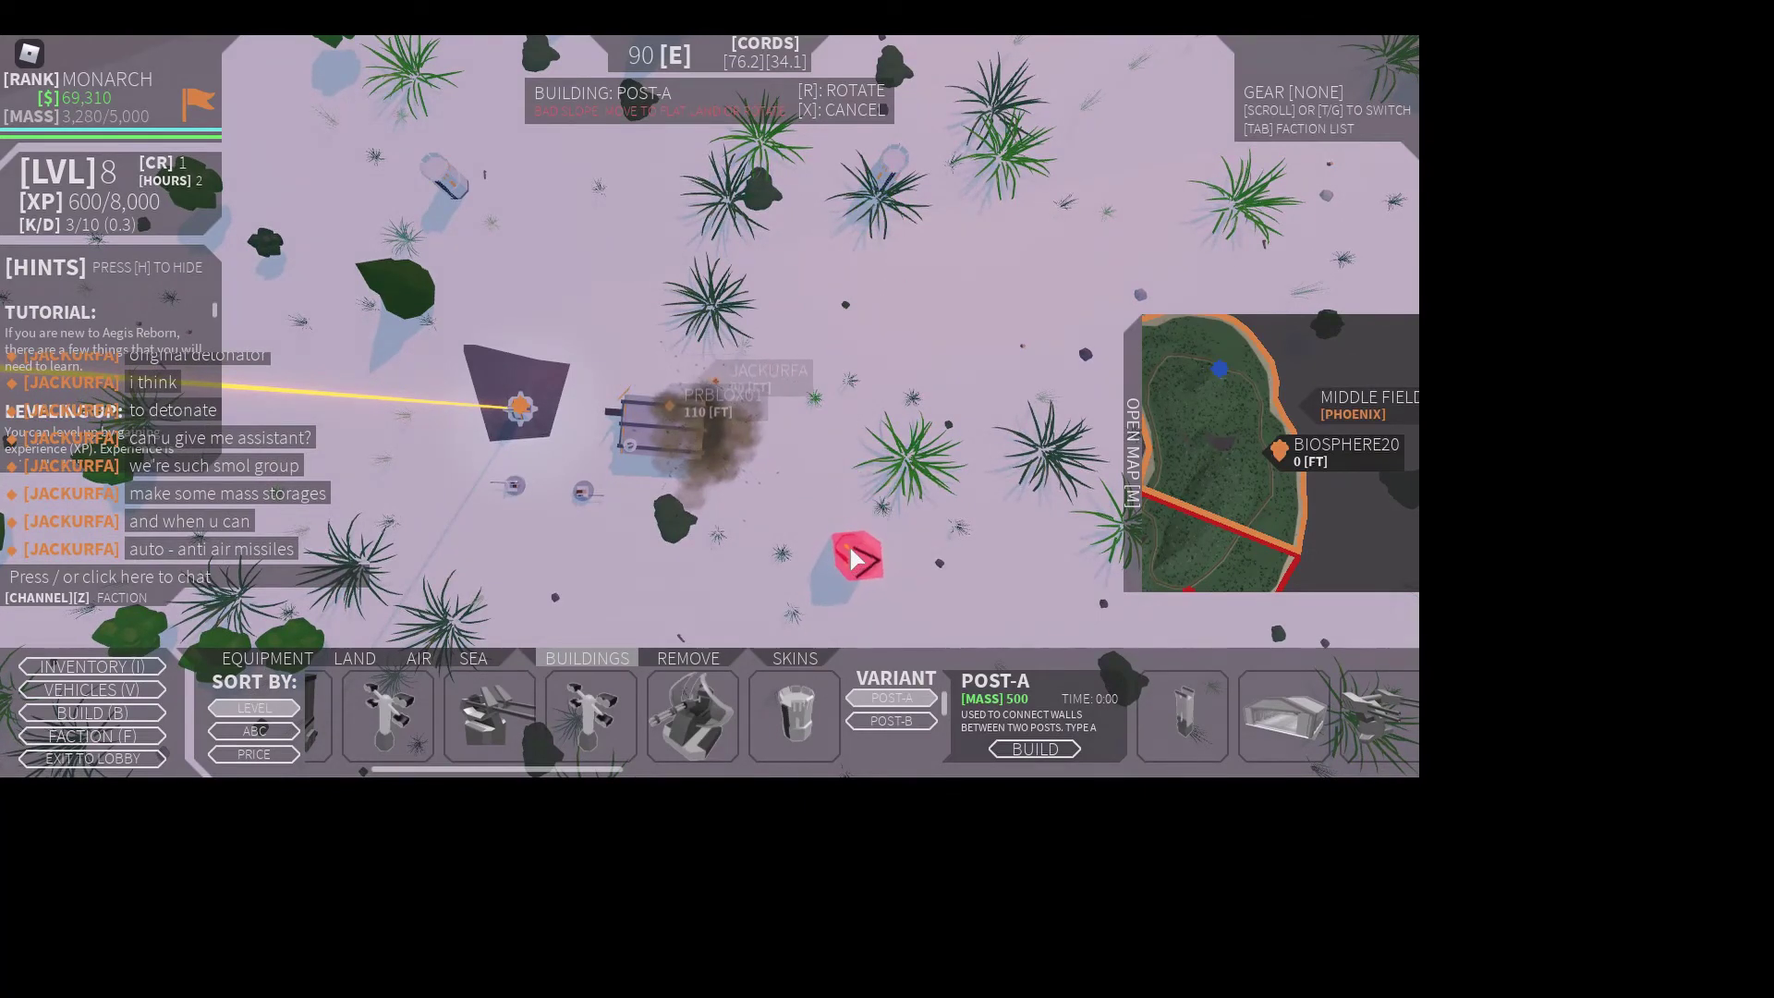
pyautogui.scroll(5, 855, 557)
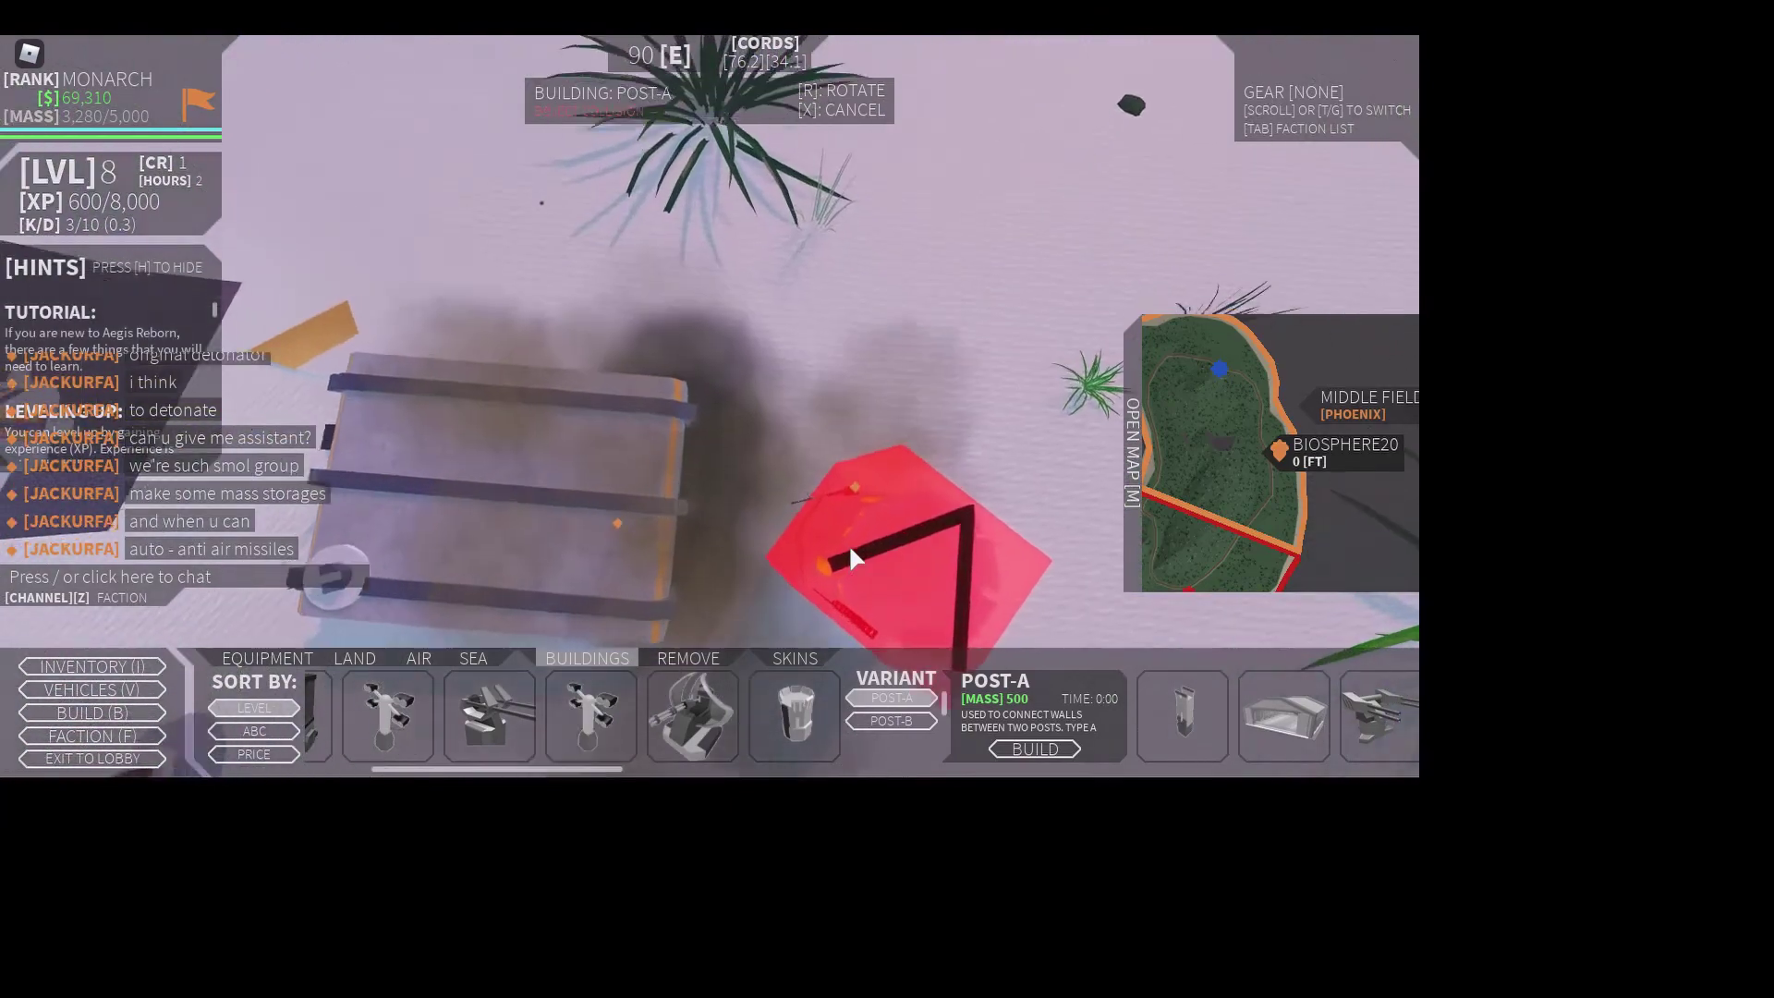
pyautogui.scroll(-2, 848, 544)
pyautogui.scroll(-2, 848, 543)
pyautogui.scroll(-1, 848, 544)
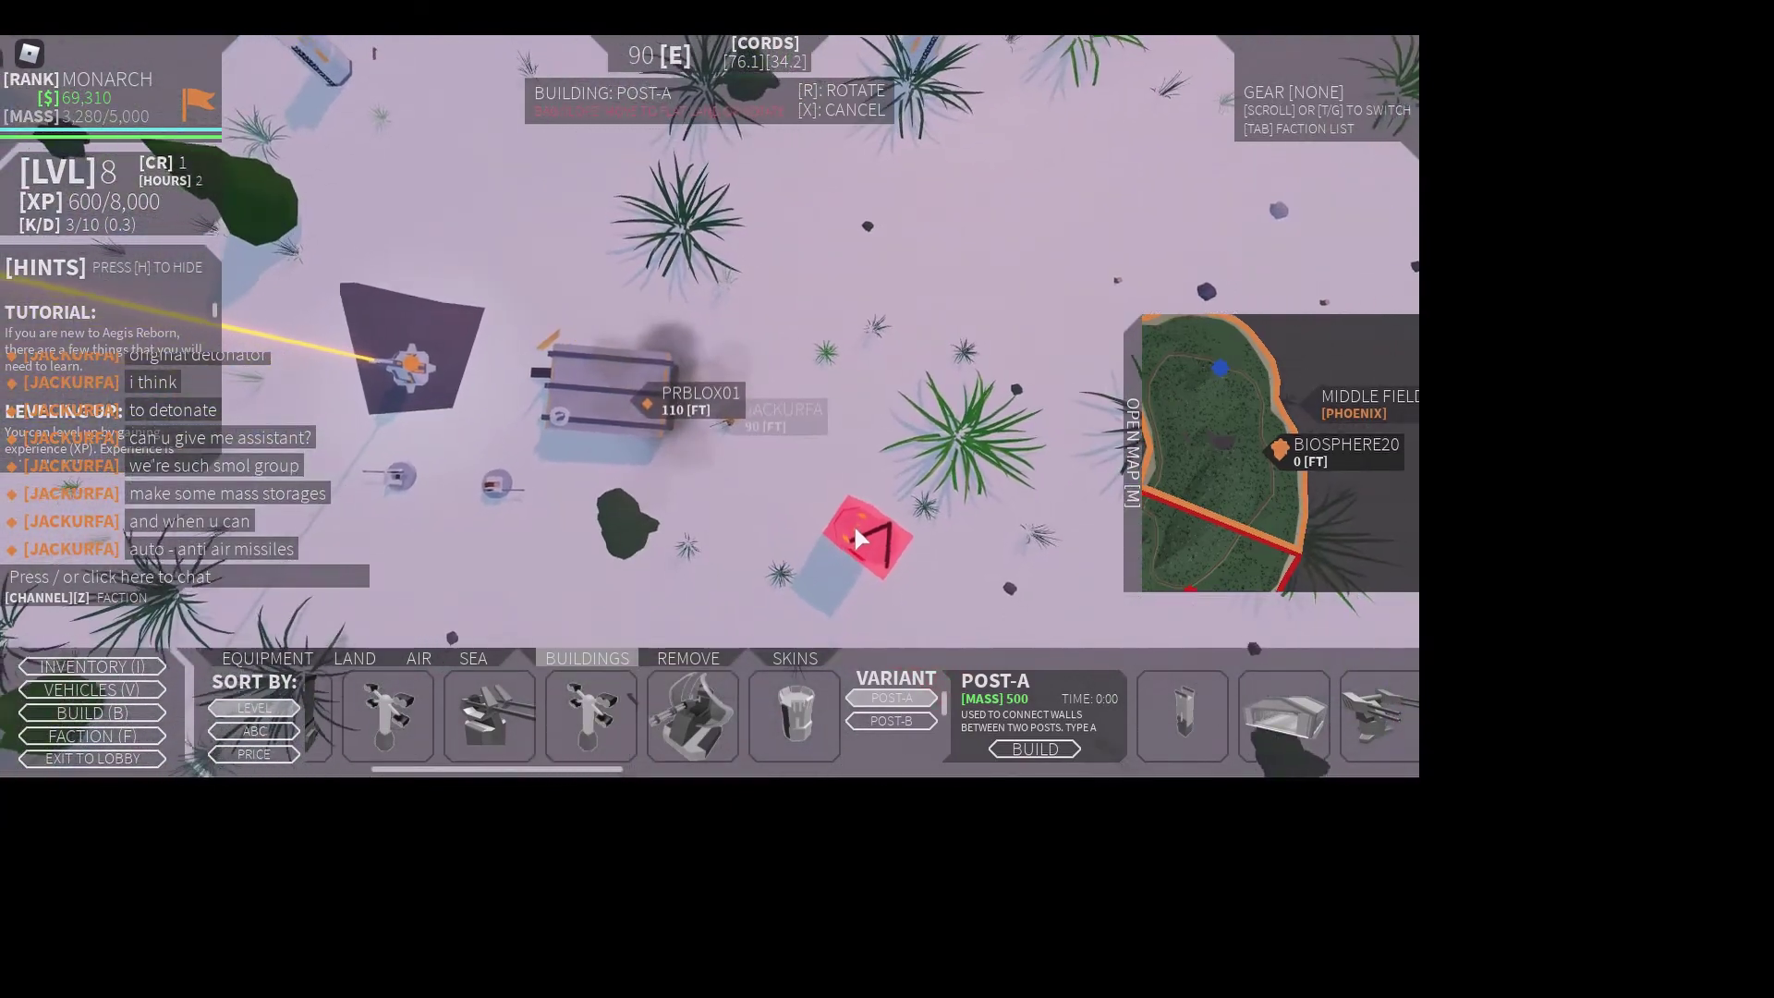
pyautogui.scroll(-1, 842, 463)
pyautogui.scroll(-1, 840, 458)
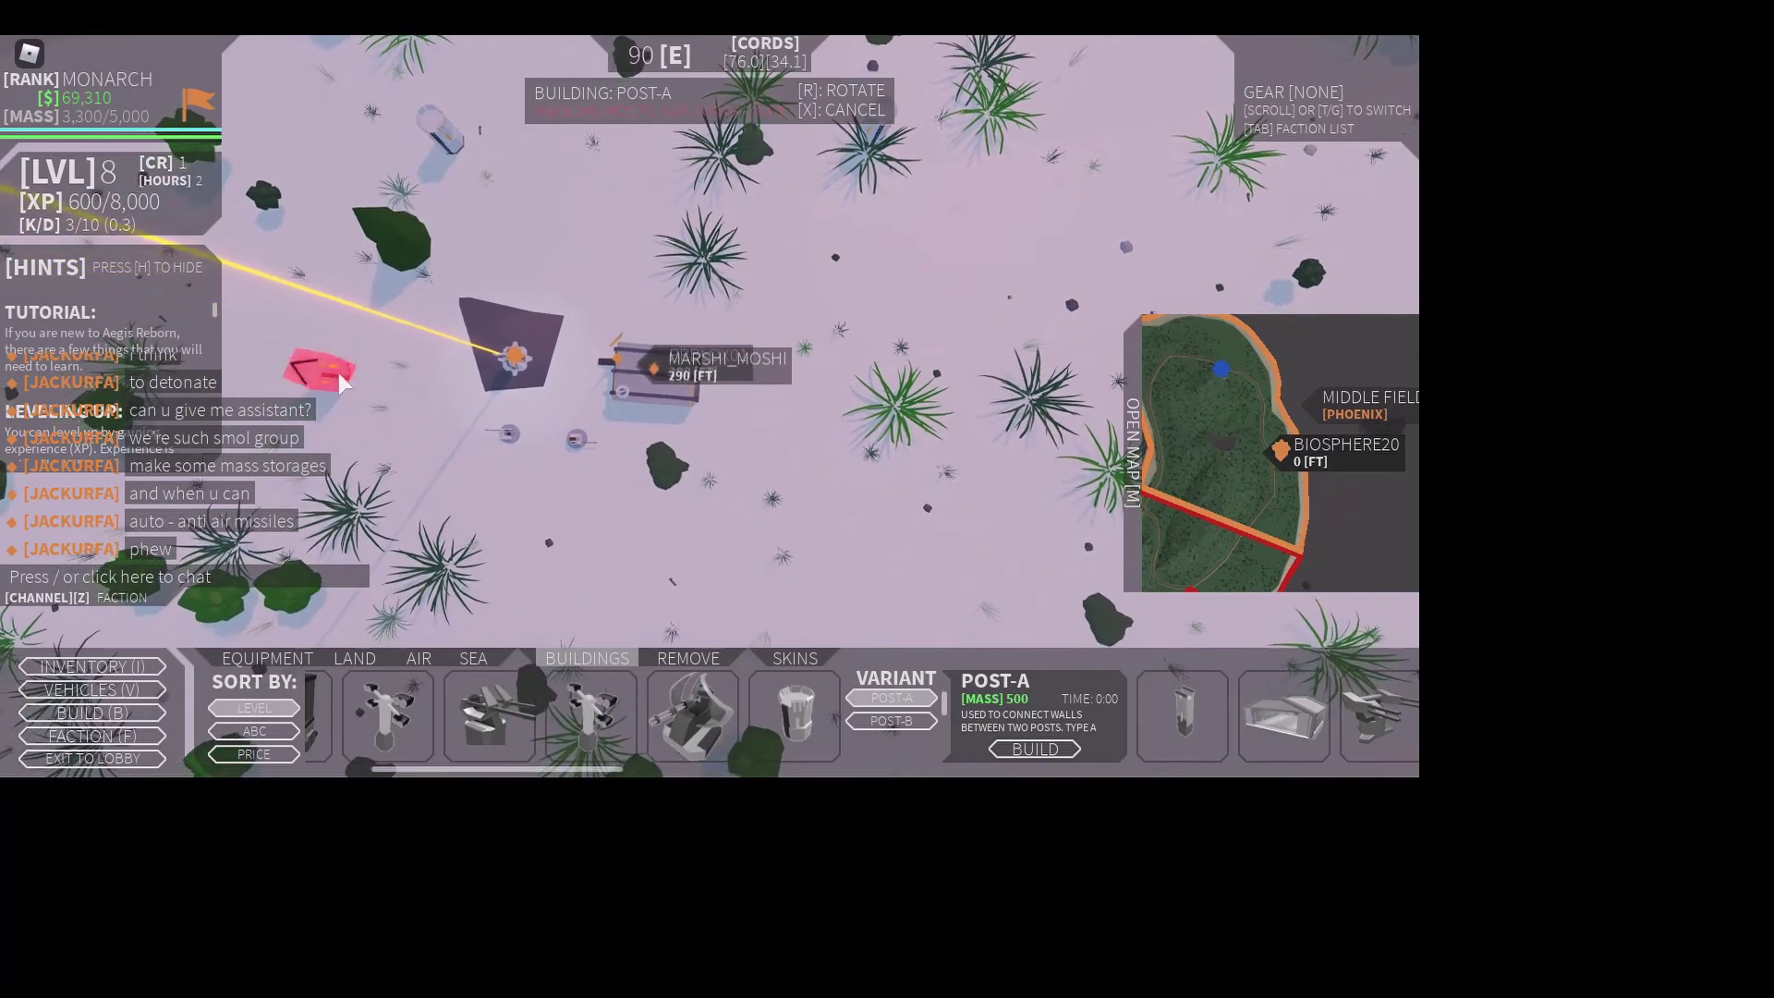
# - Place a POST-A wall post on the west side of the extractor
pyautogui.click(333, 362)
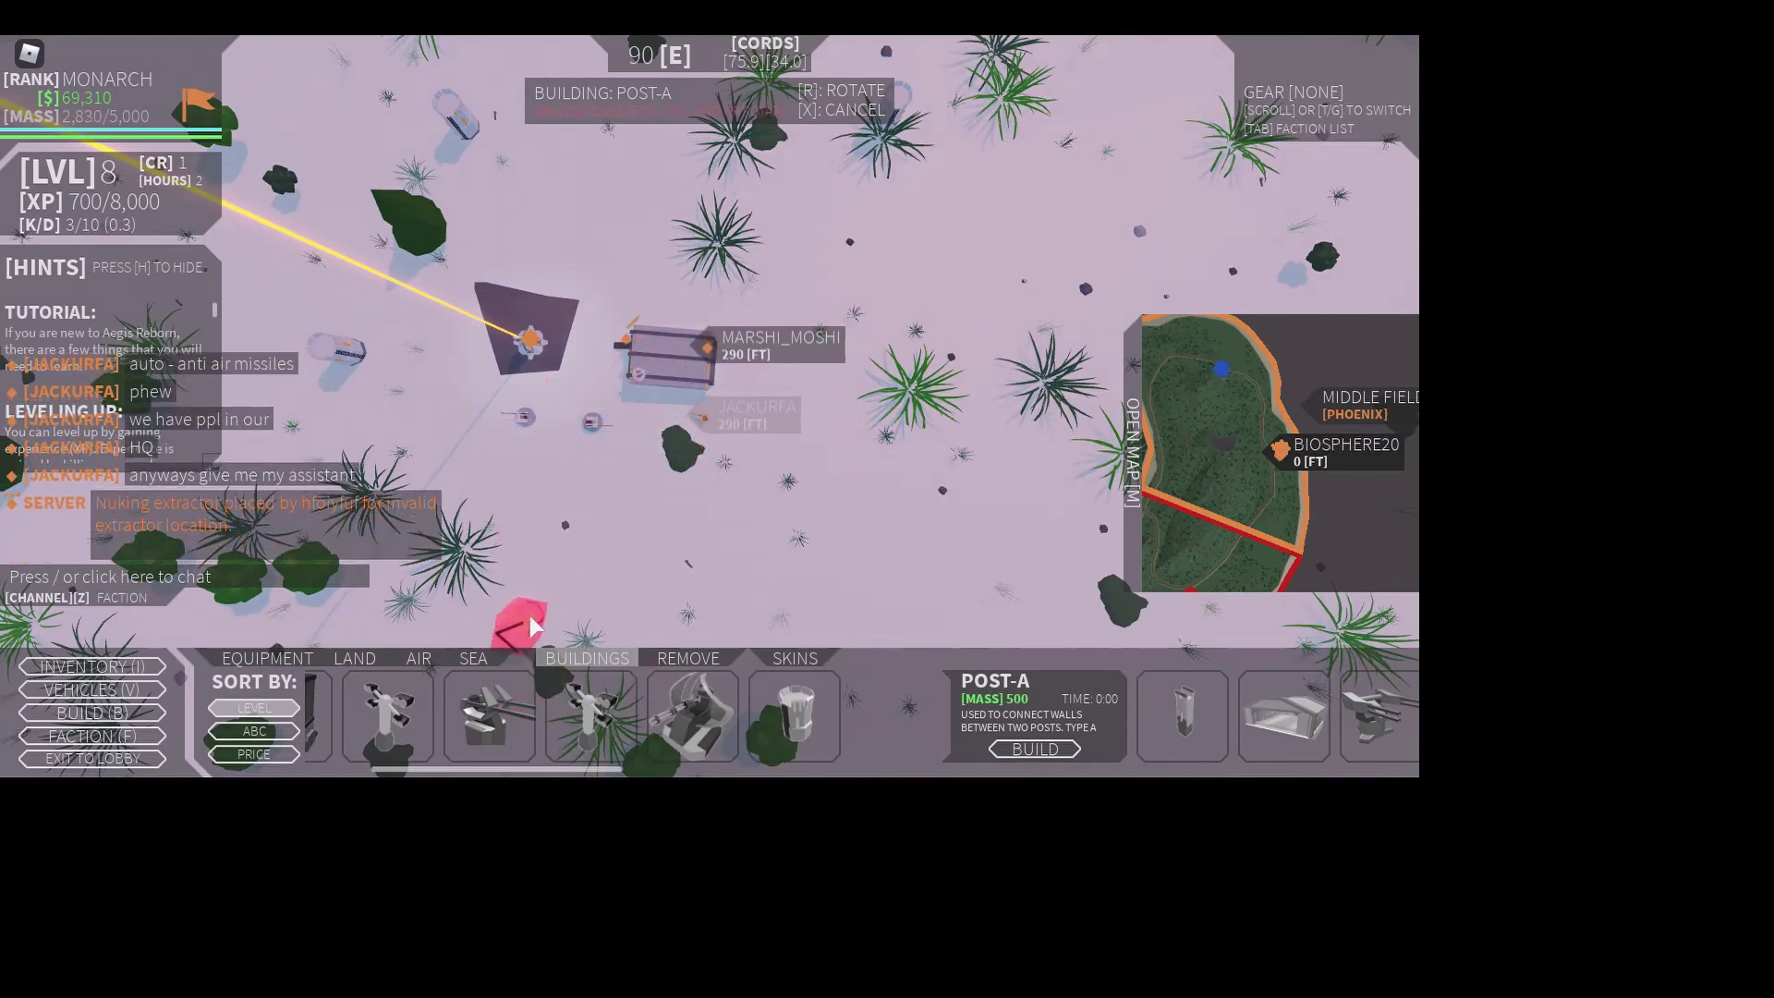
pyautogui.scroll(2, 527, 694)
pyautogui.scroll(2, 520, 704)
pyautogui.scroll(1, 513, 711)
pyautogui.scroll(-3, 513, 710)
pyautogui.scroll(3, 534, 709)
pyautogui.scroll(-3, 623, 720)
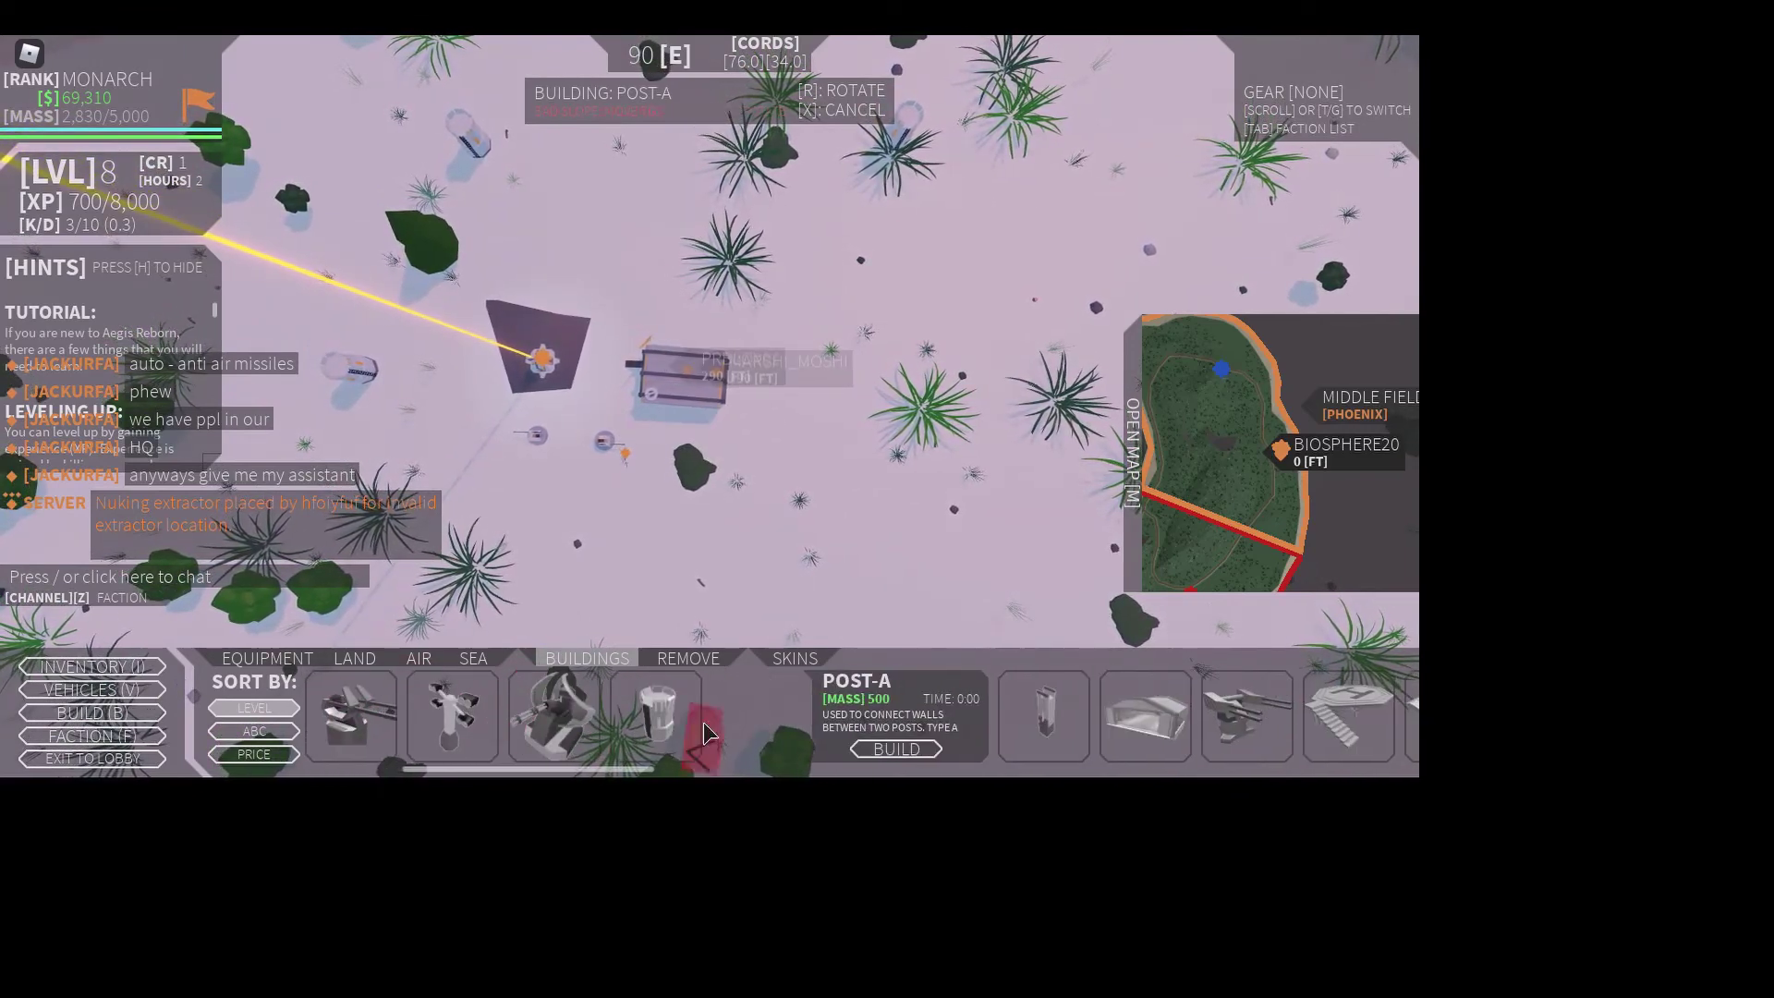
# - Choose the WALL-A wall piece from the buildings bar
pyautogui.click(1039, 737)
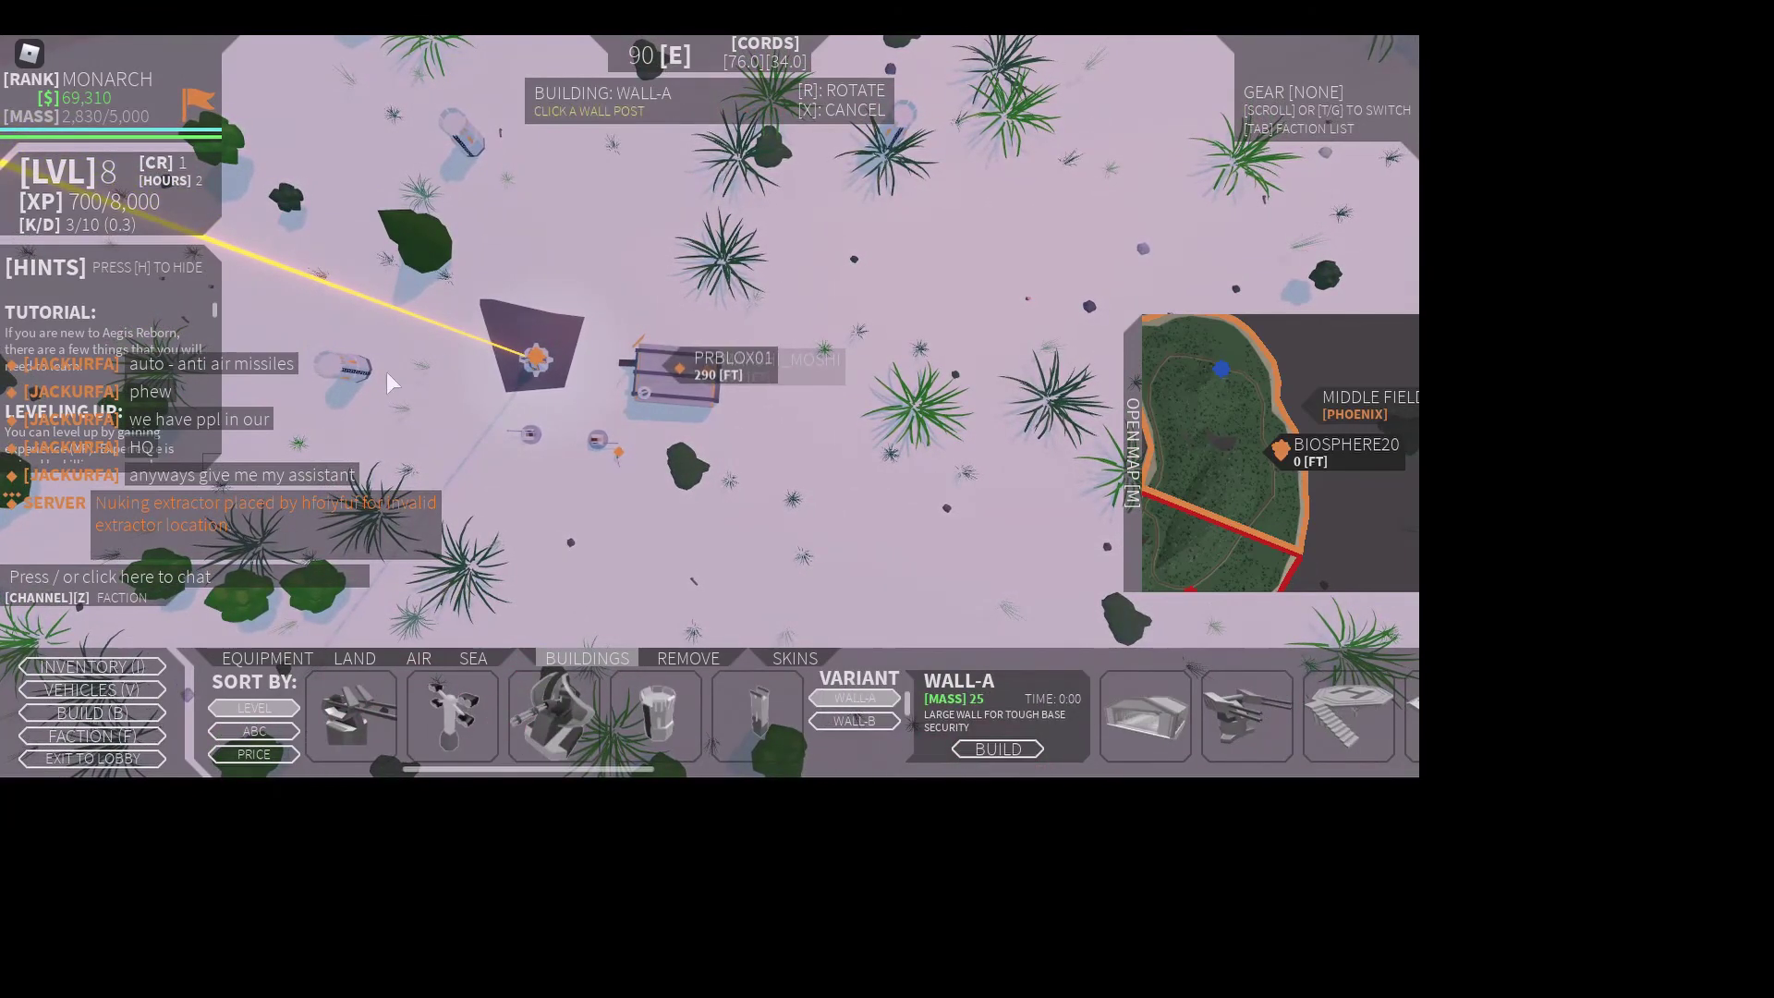